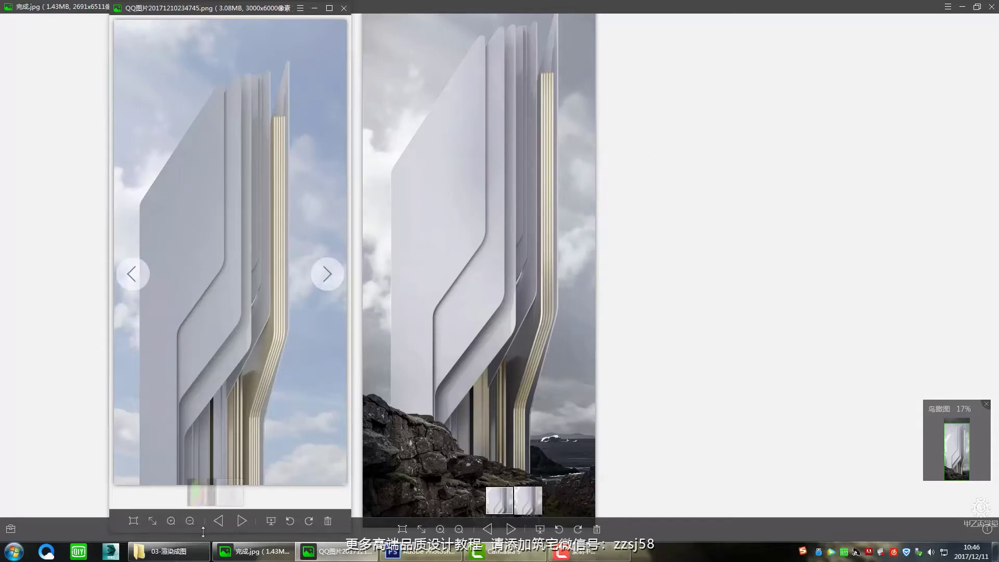
- Minimise the reference image windows, check the 滨海建筑合成案例 project folder and open its 03-渲染成图 subfolder
click(957, 14)
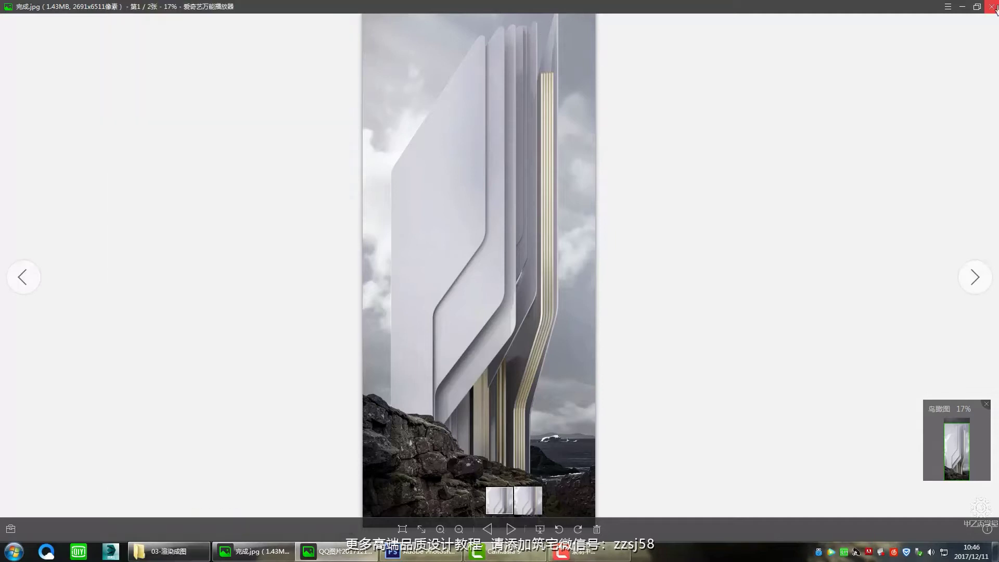
click(962, 6)
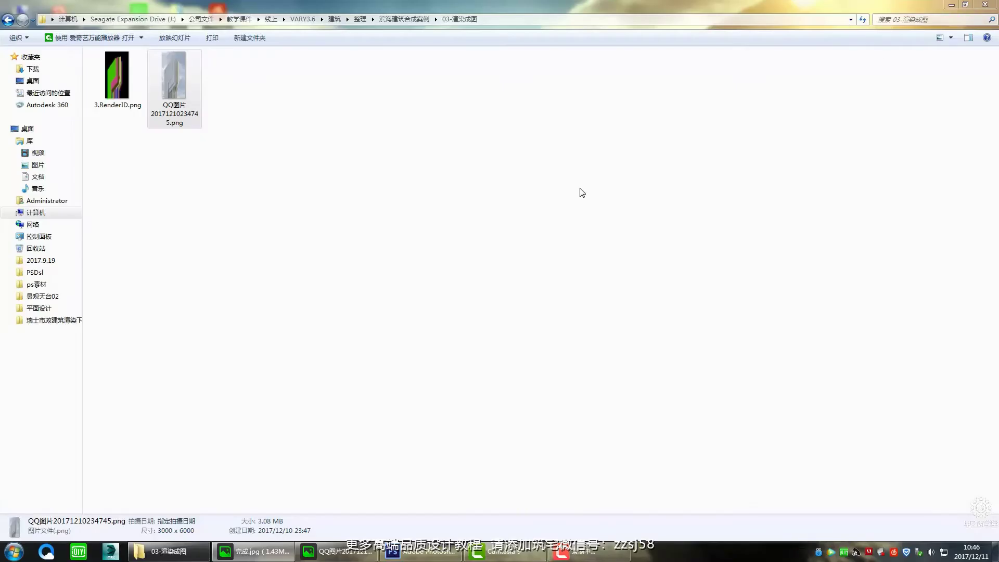
click(281, 179)
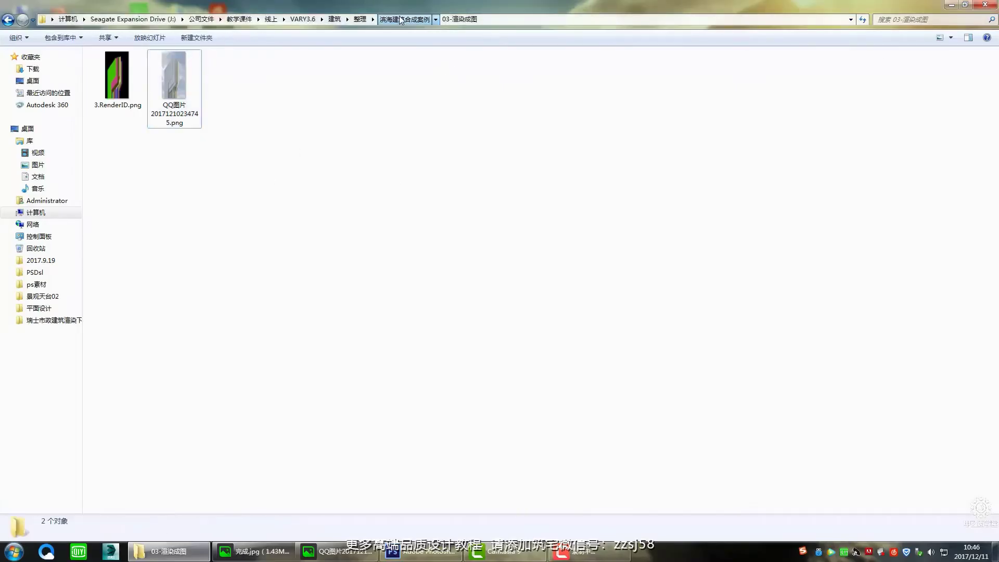
key(BackSpace)
right_click(281, 116)
mouse_move(312, 121)
click(399, 123)
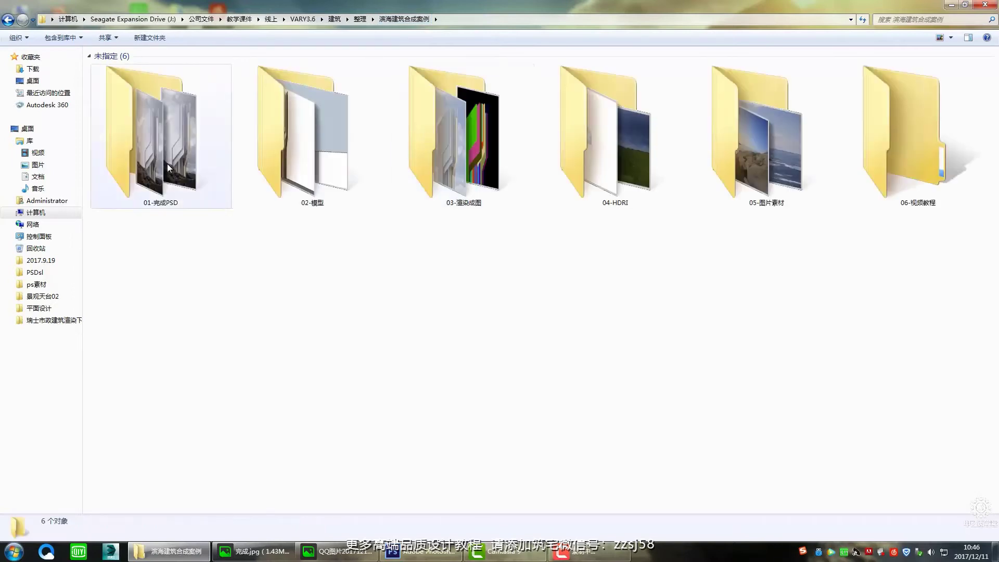
click(400, 160)
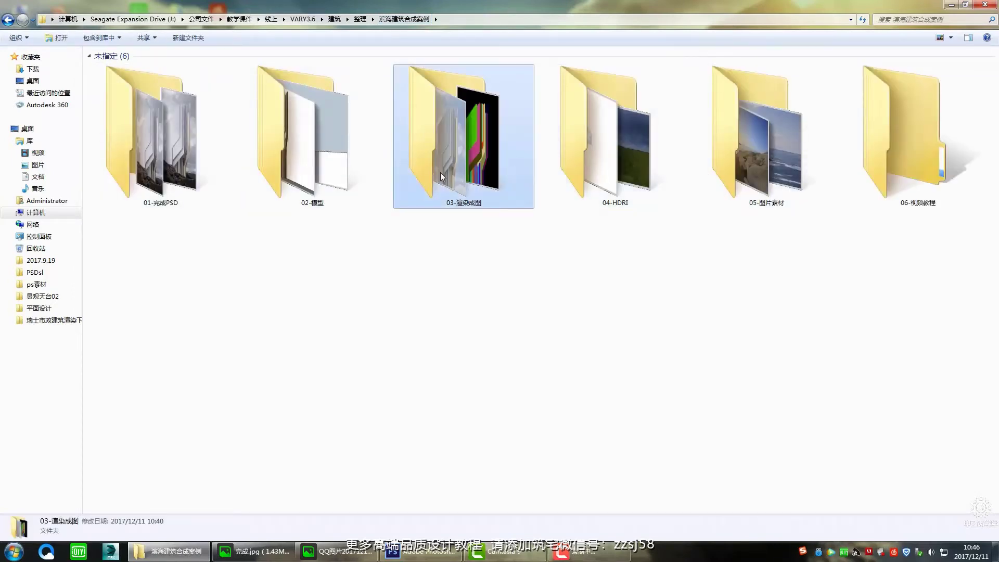
key(Return)
- Open QQ图片20171210234745.png in Photoshop and place 3.RenderID.png over it as a layer
drag(173, 75, 445, 536)
drag(440, 484, 442, 458)
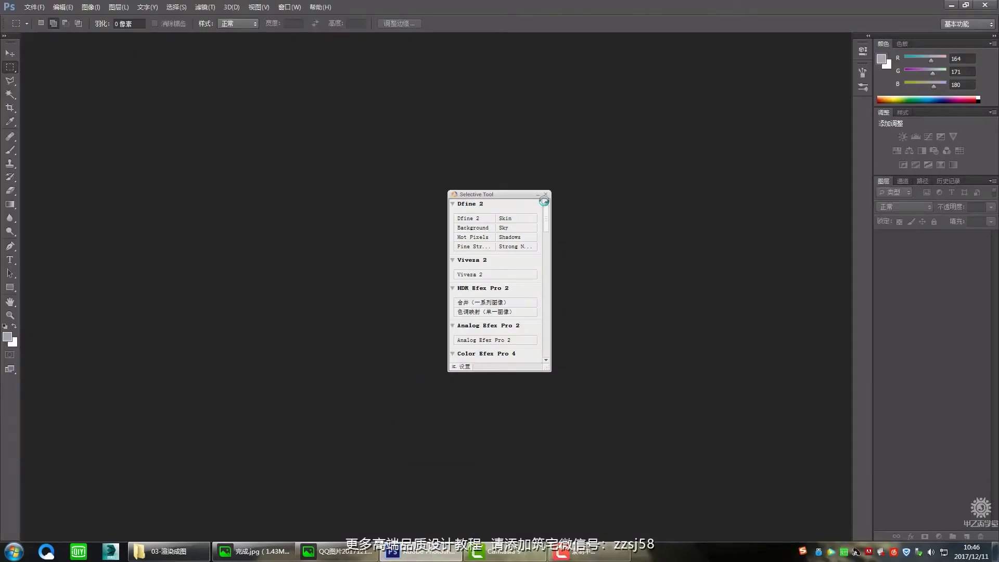
click(954, 4)
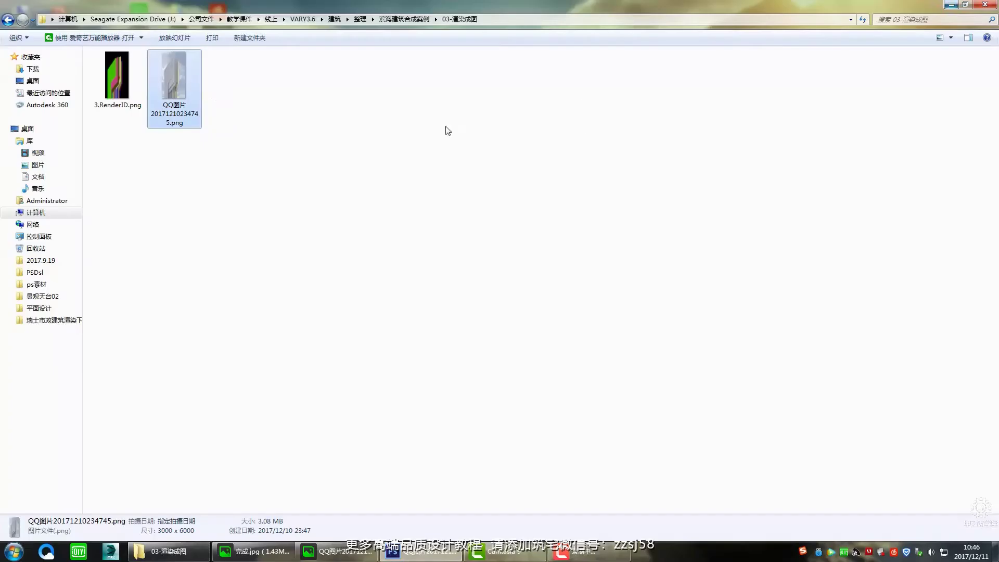
drag(133, 76, 429, 359)
key(Return)
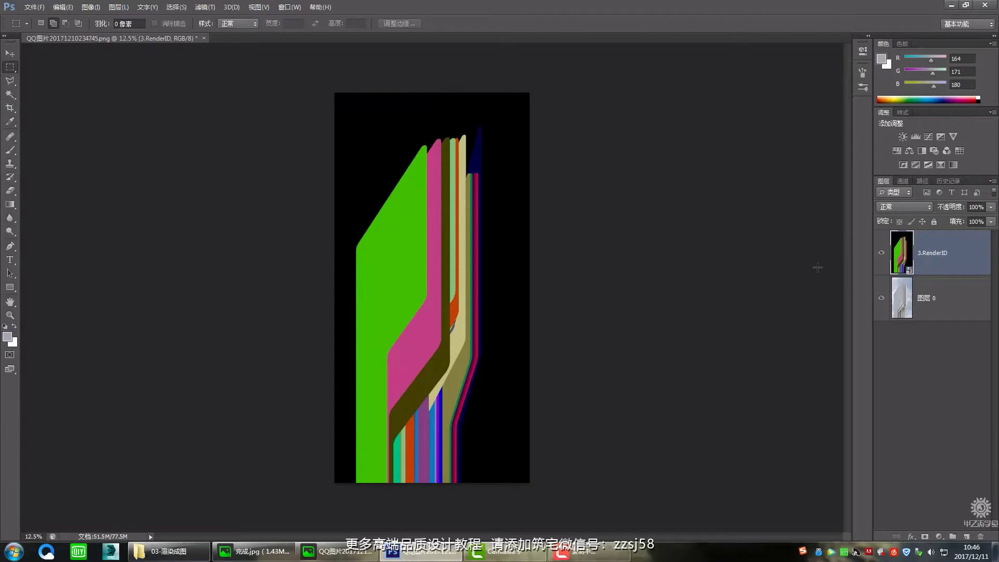
- Compare the 3.RenderID layer with the render beneath using visibility and 57% opacity, restore it to 100% and hide it
click(881, 253)
click(882, 253)
click(990, 207)
click(969, 220)
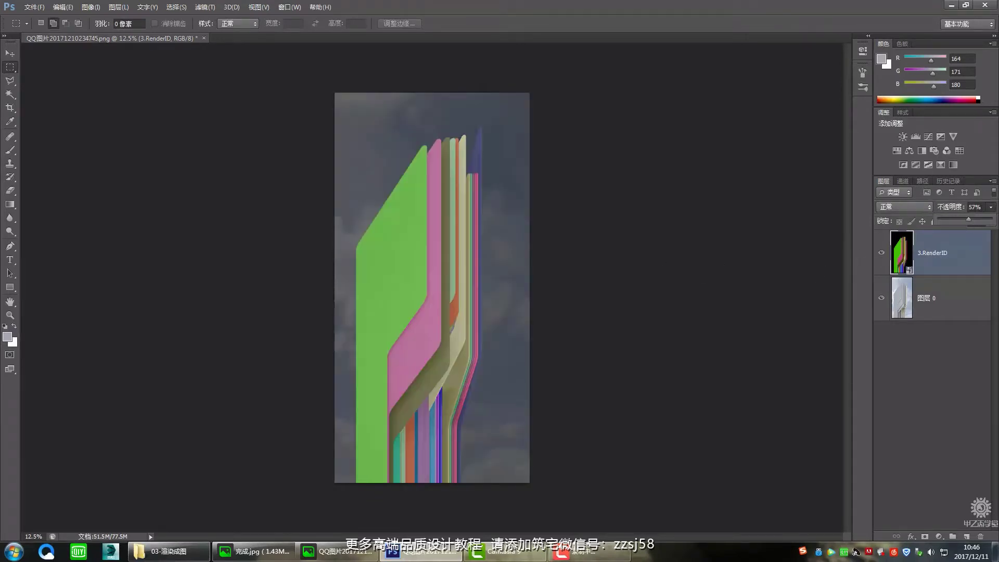
drag(979, 224, 992, 222)
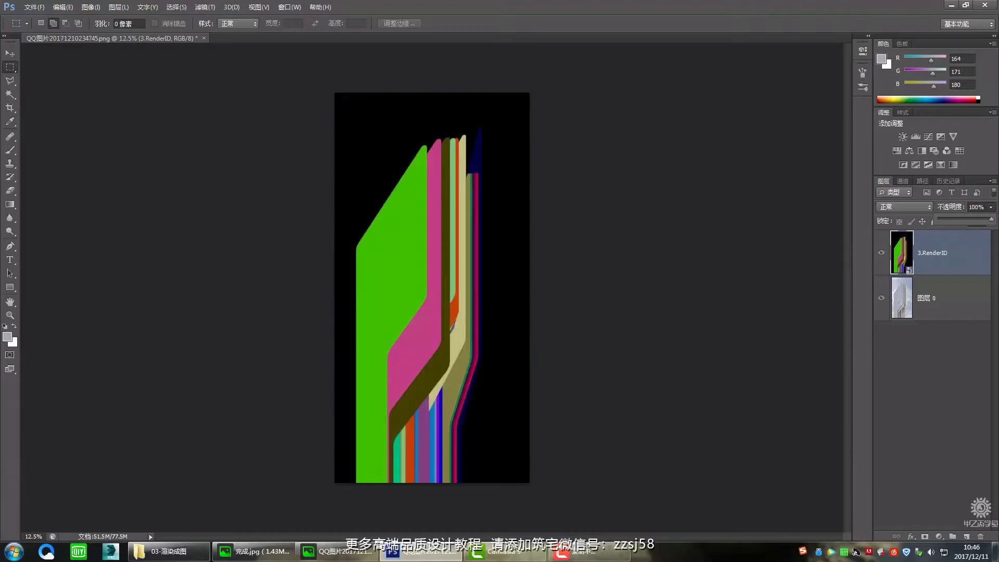
click(882, 254)
- Duplicate 图层 0 and extend the canvas below the building with the Crop tool
click(971, 312)
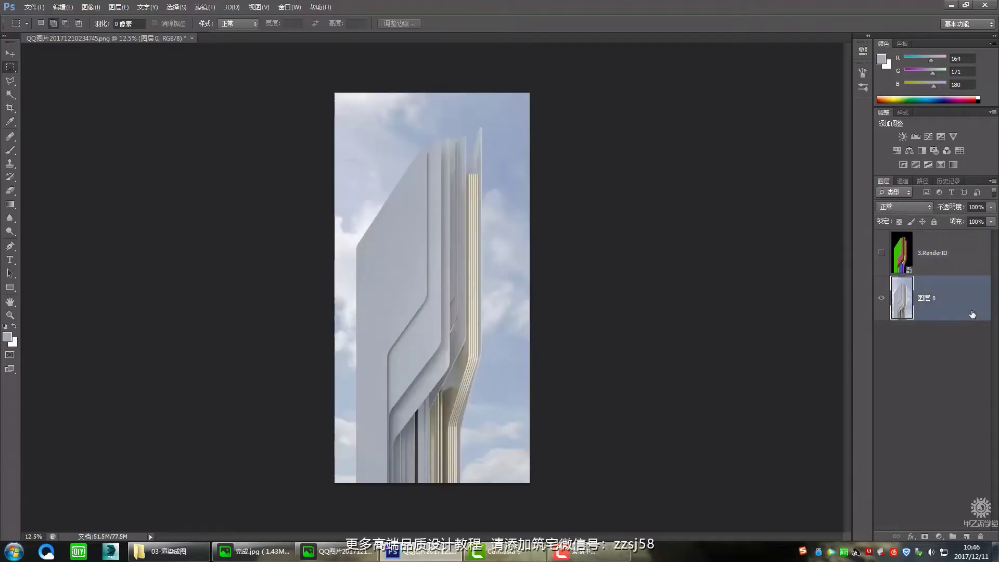
key(ctrl+j)
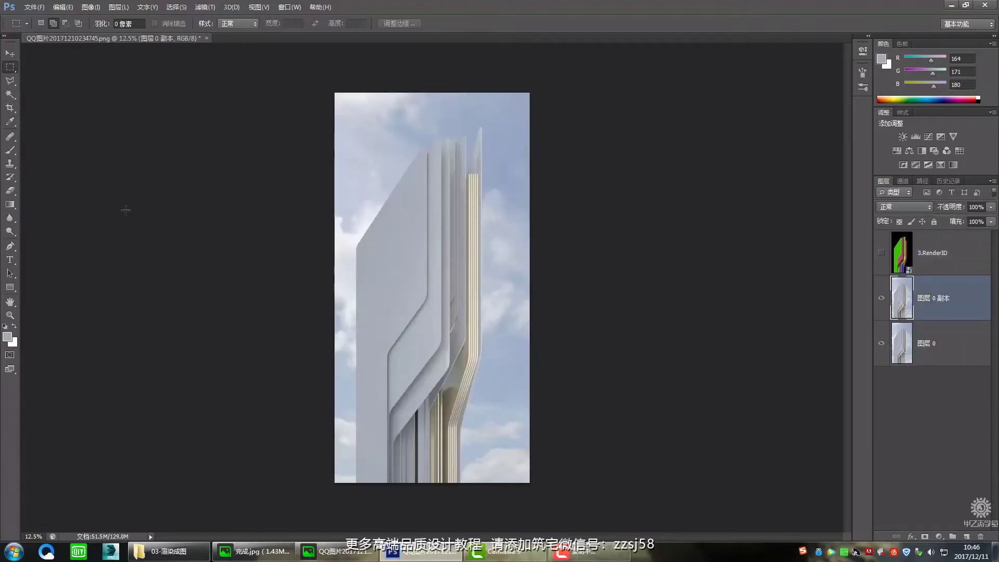
click(10, 108)
drag(436, 482, 440, 513)
key(Return)
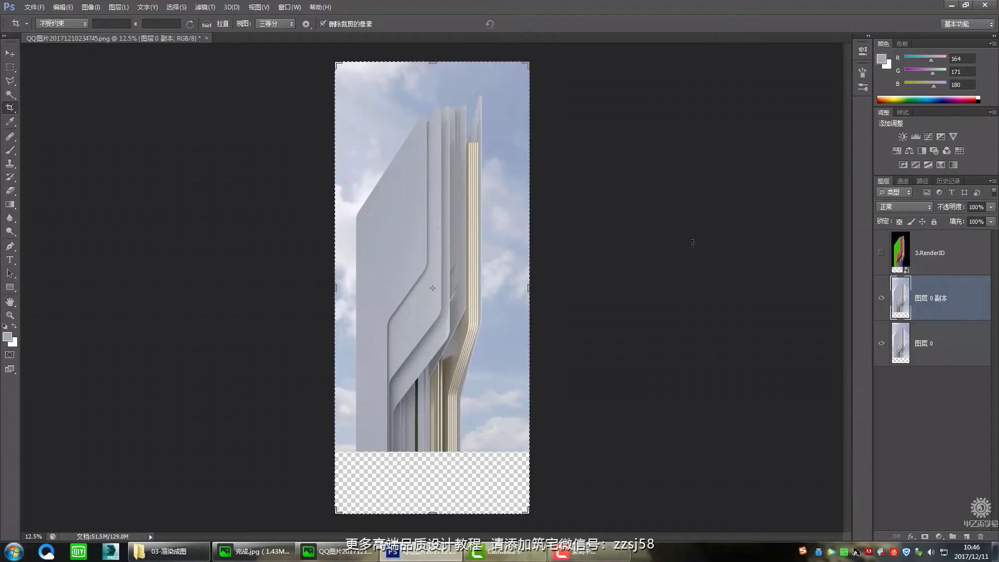
- Use the Magic Wand on 3.RenderID's black background to isolate the building, and copy it from 图层 0 副本 to a new layer
click(912, 265)
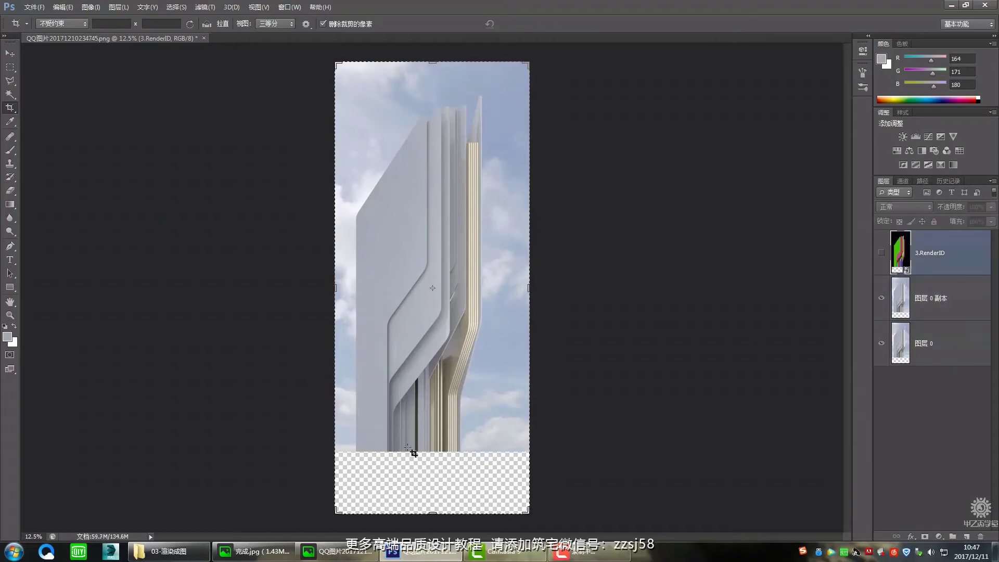
click(10, 94)
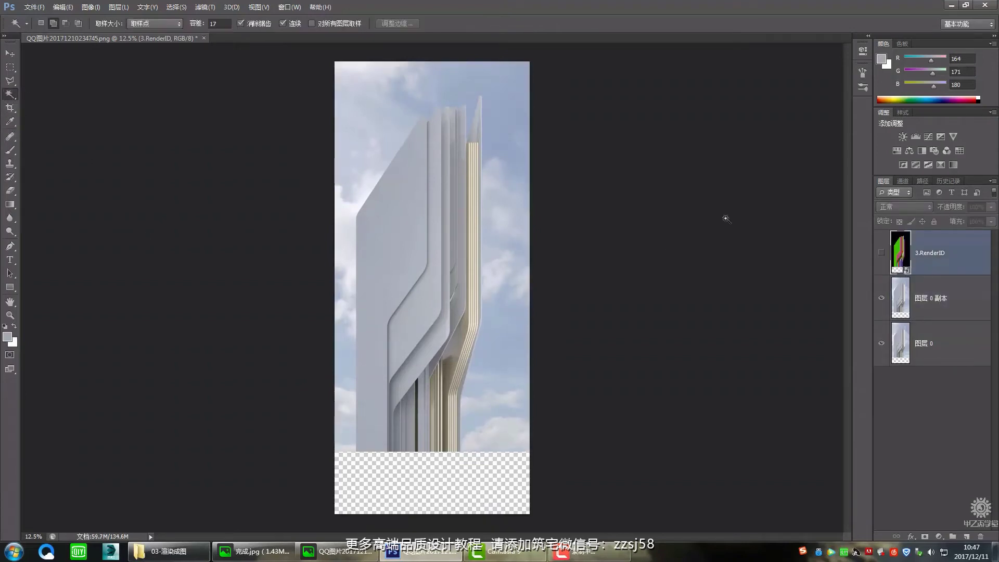
click(968, 292)
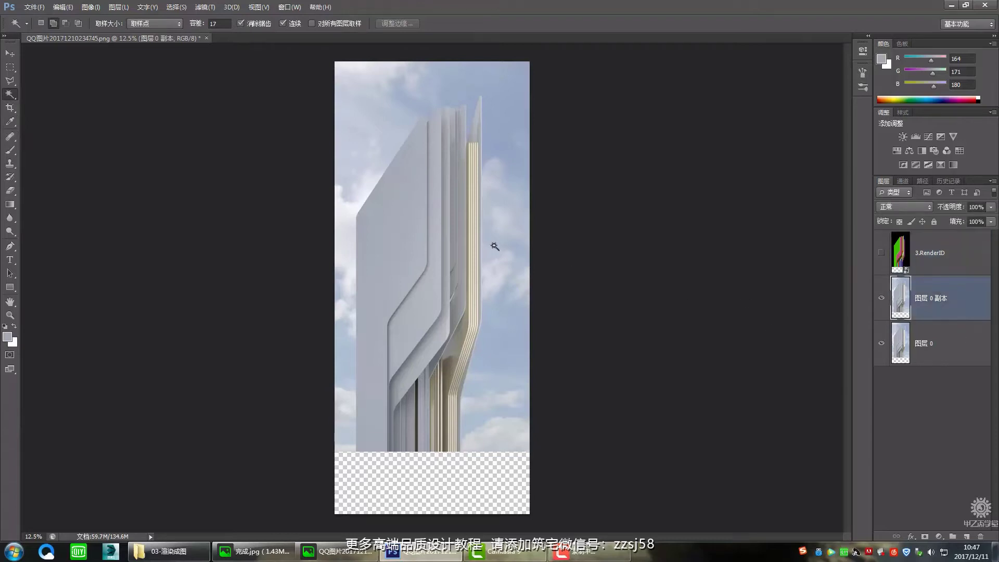
click(931, 261)
click(516, 136)
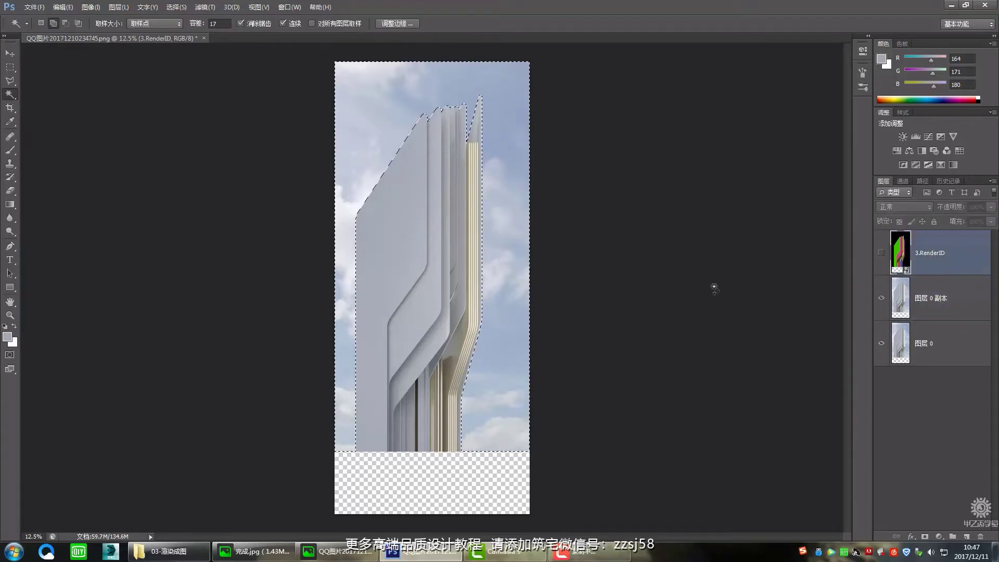
click(936, 307)
key(ctrl+j)
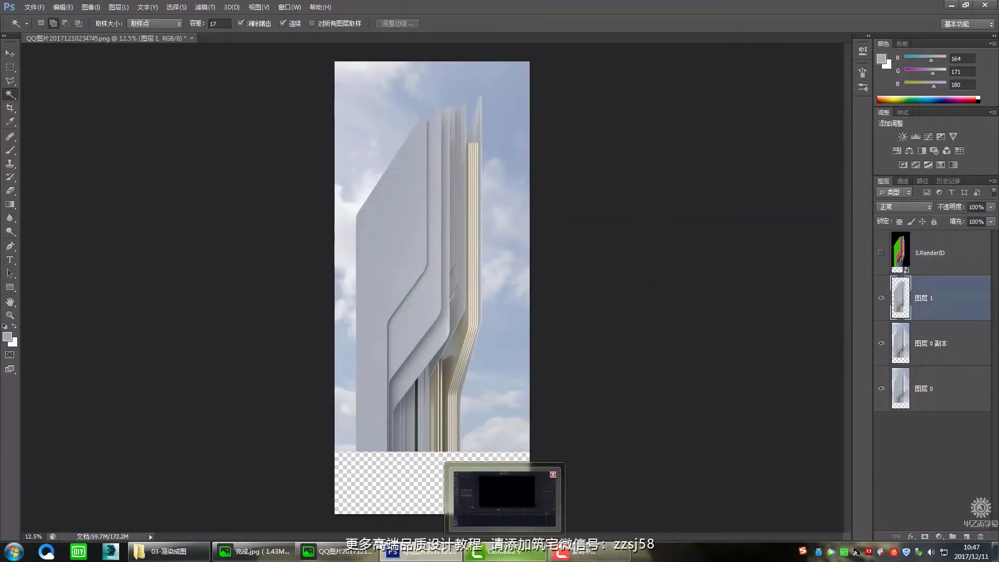
- Close the image viewer windows showing 完成.jpg and the QQ图片 render
mouse_move(253, 551)
click(247, 519)
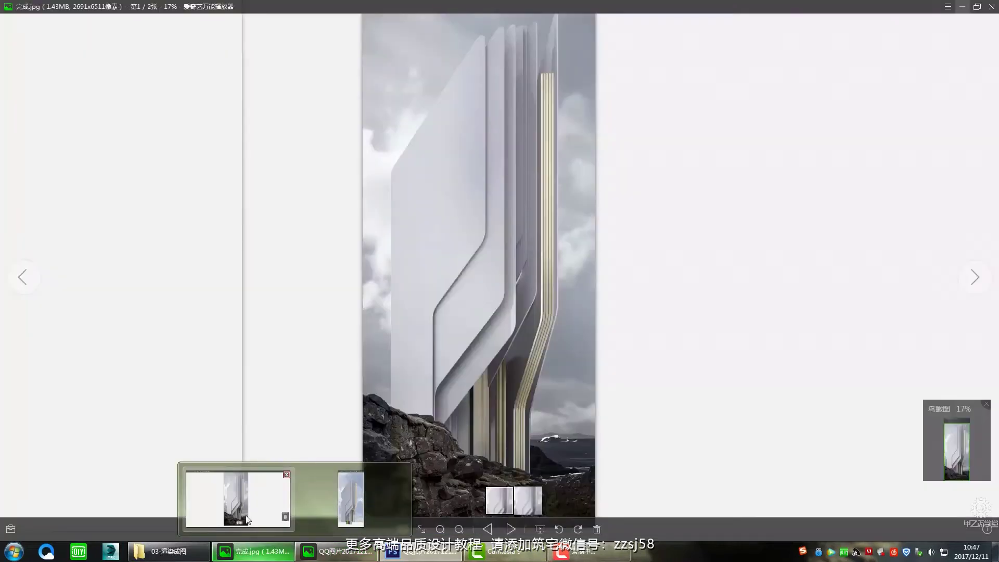
click(991, 9)
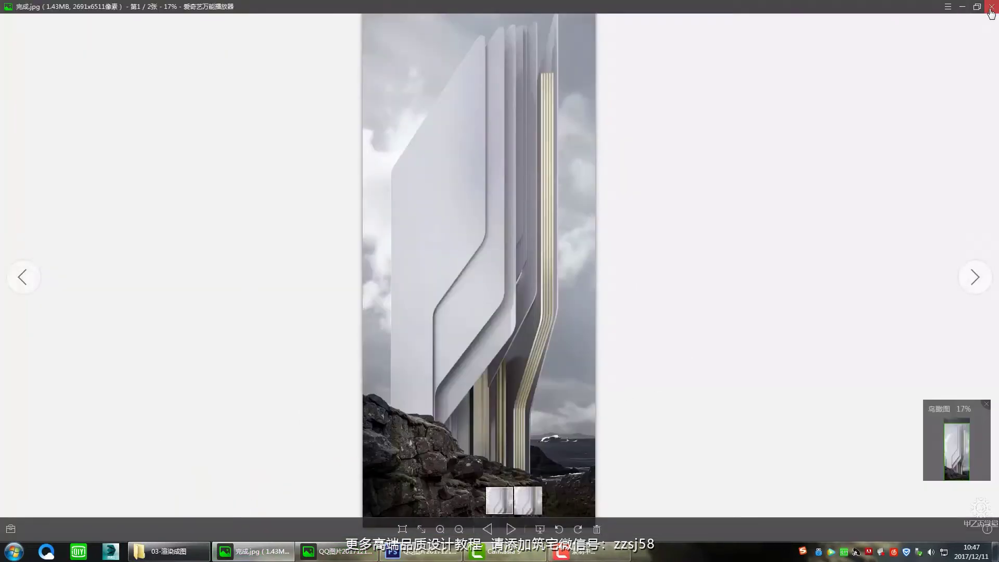
mouse_move(234, 557)
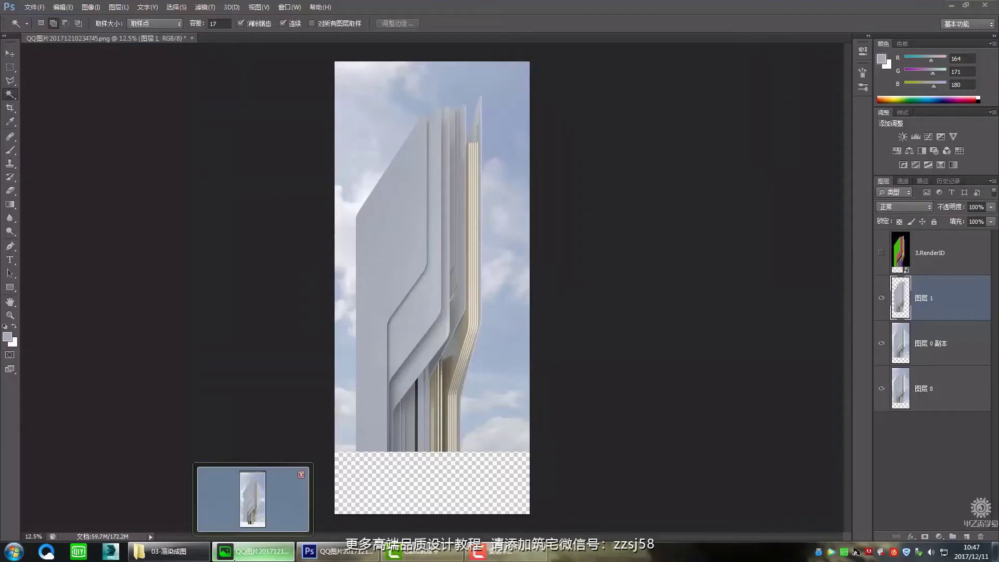
click(301, 475)
- Look through the 01-完成PSD and 06-视频教程 folders of the 滨海建筑合成案例 project in the file explorer
click(186, 536)
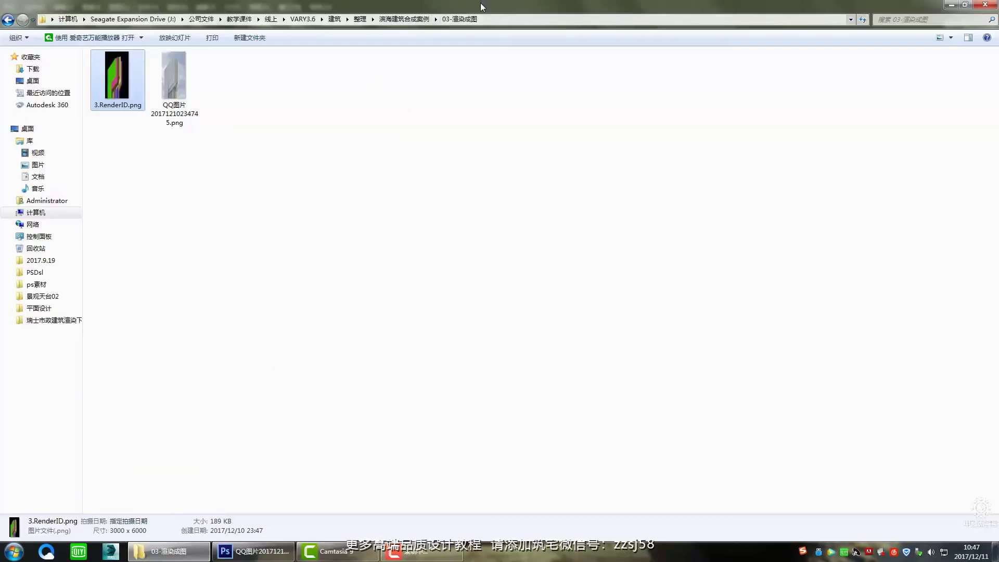
click(404, 20)
double_click(215, 159)
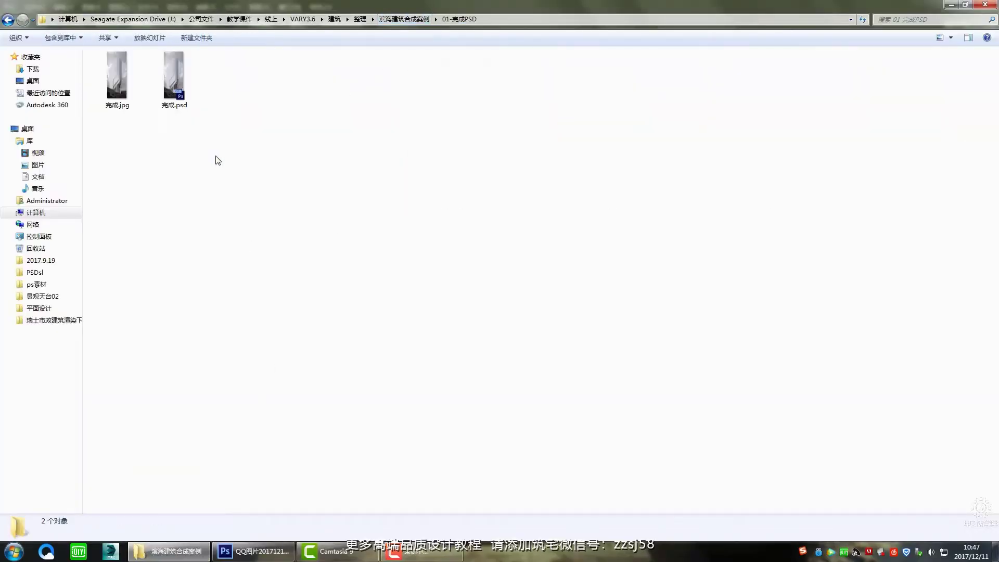
right_click(228, 149)
click(419, 20)
double_click(888, 158)
key(BackSpace)
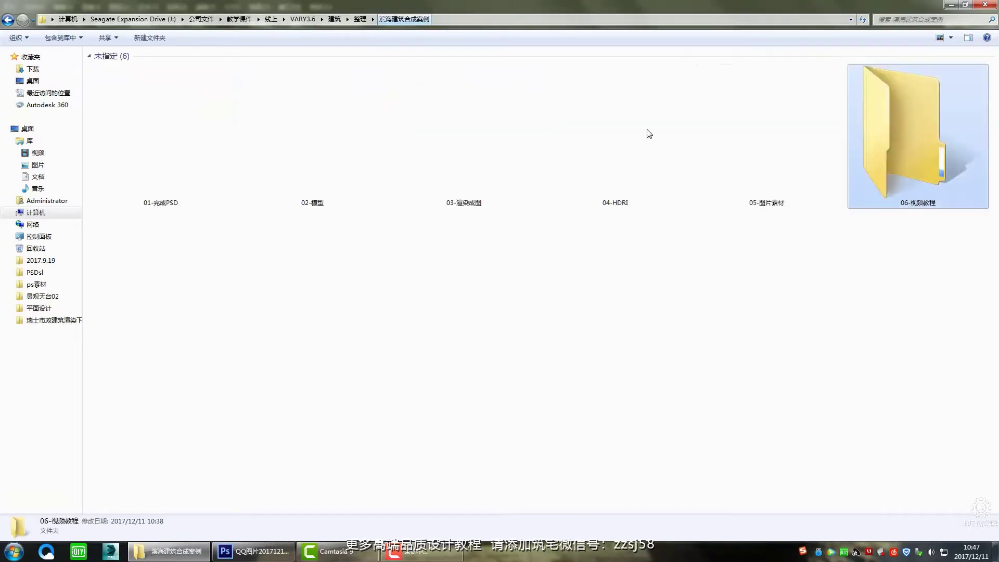
click(671, 185)
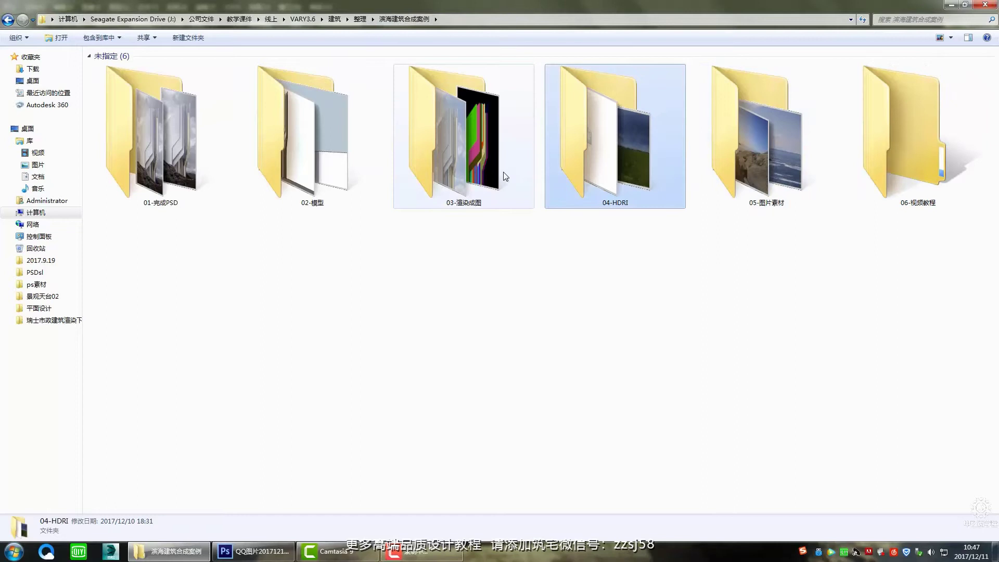
- Copy architecture-roman-vlasov-08b.jpg from the 备图 folder inside 建筑
click(335, 20)
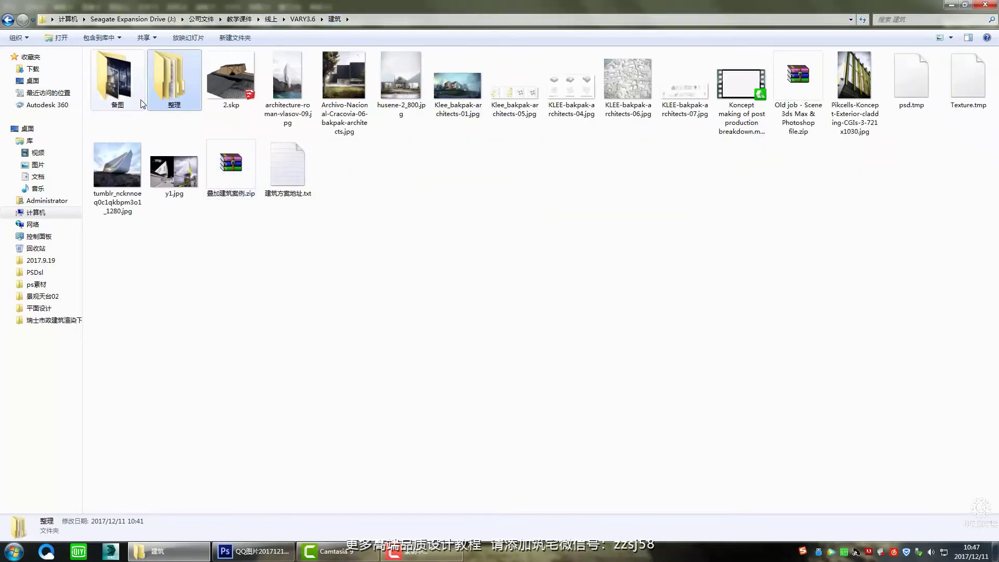
click(113, 78)
double_click(113, 78)
click(239, 74)
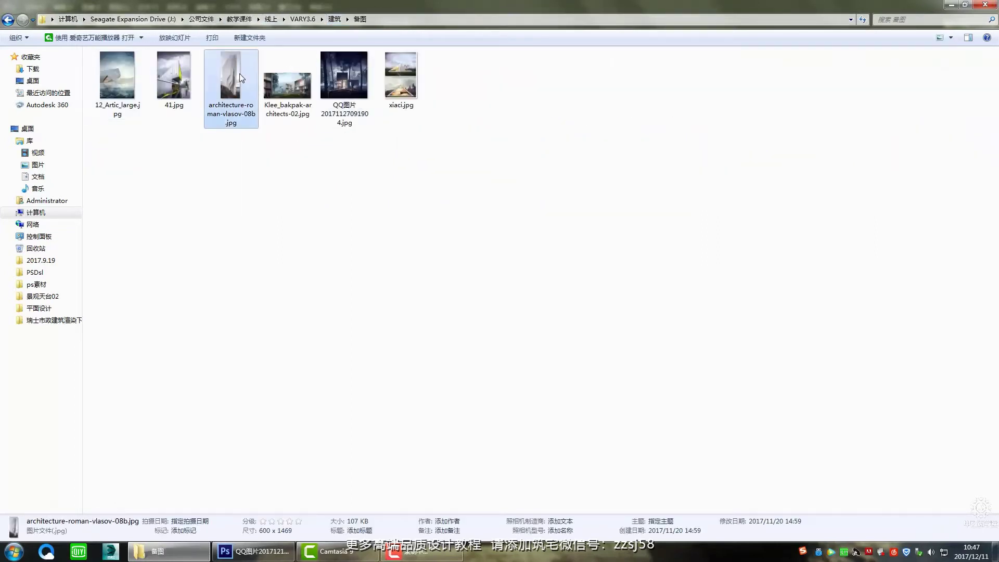
- Paste the copied reference image into the 01-完成PSD folder of 整理 > 滨海建筑合成案例
click(330, 18)
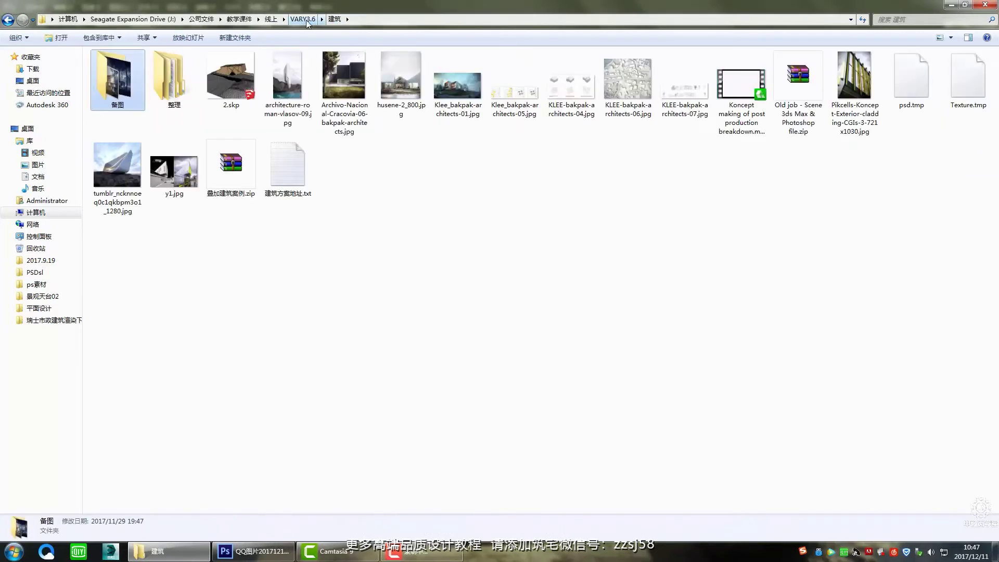
click(303, 19)
double_click(305, 81)
double_click(175, 84)
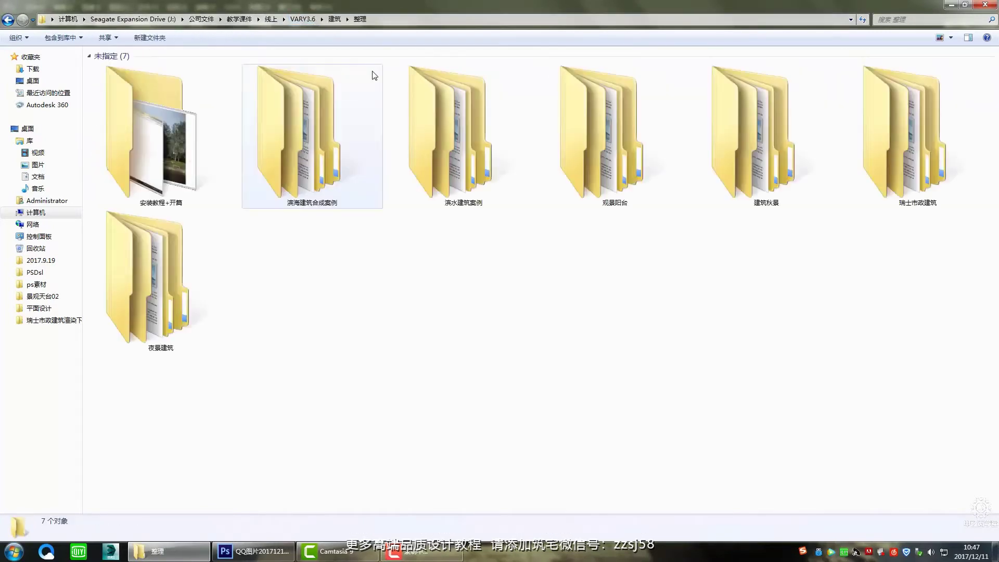
click(156, 135)
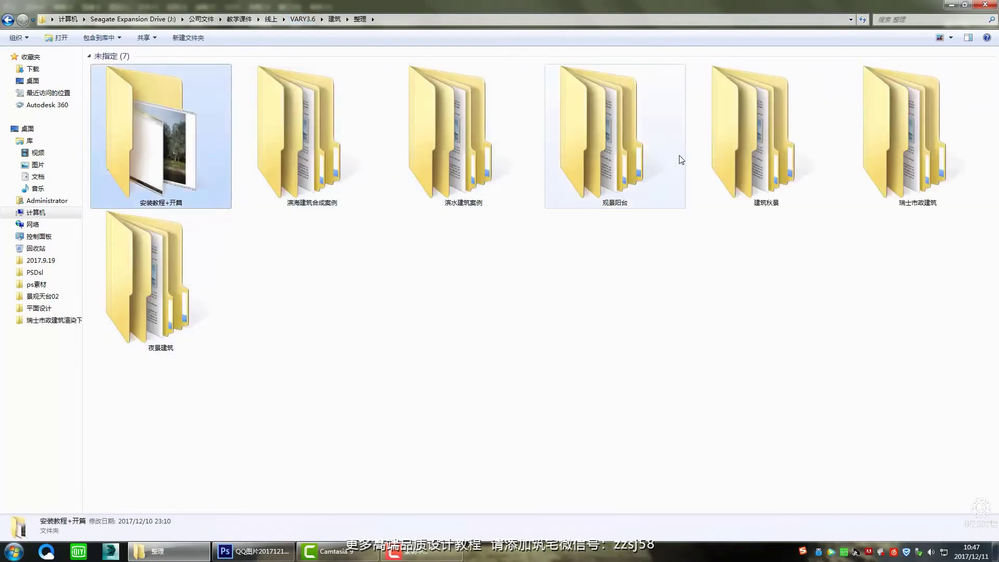
double_click(357, 165)
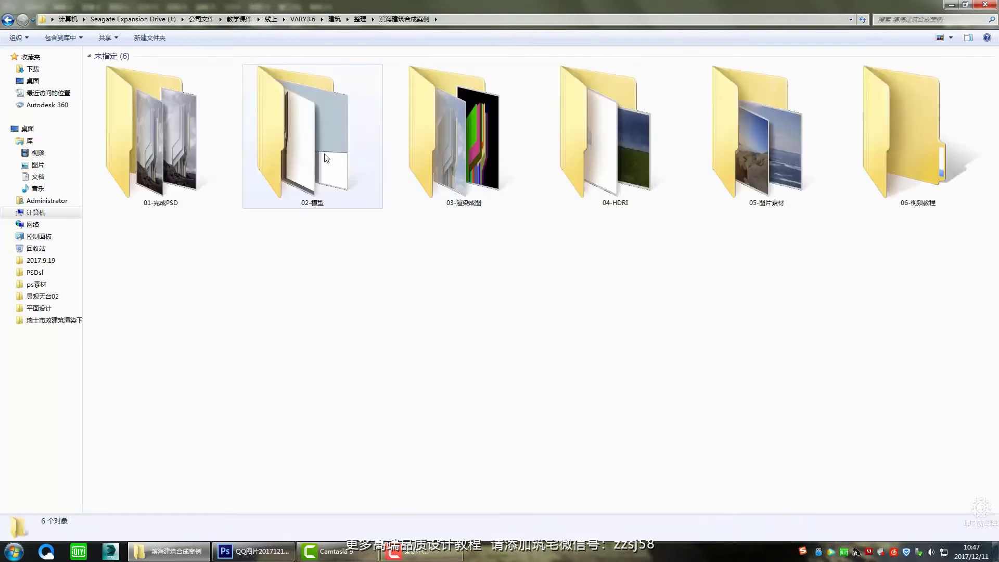
click(148, 175)
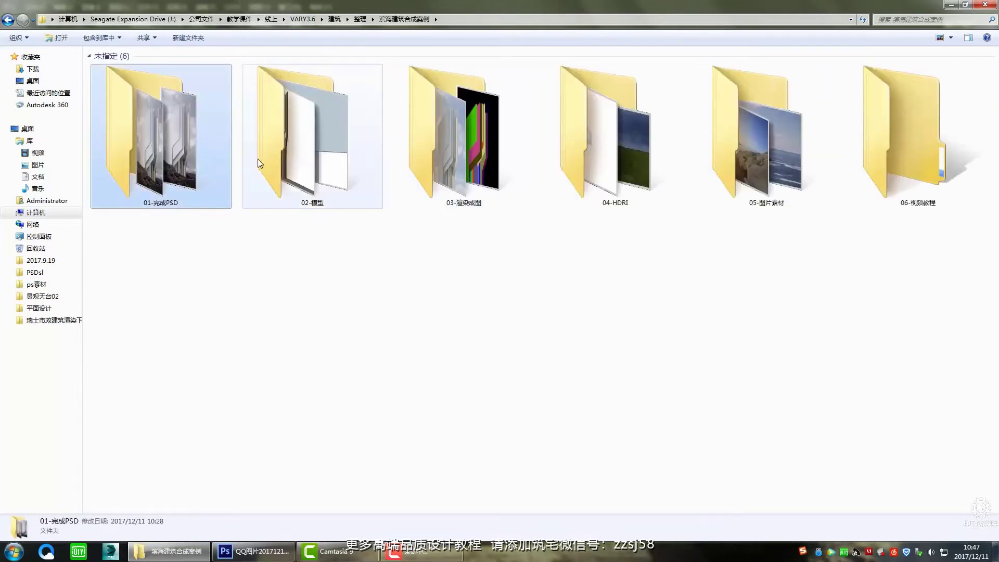
double_click(188, 145)
key(ctrl+v)
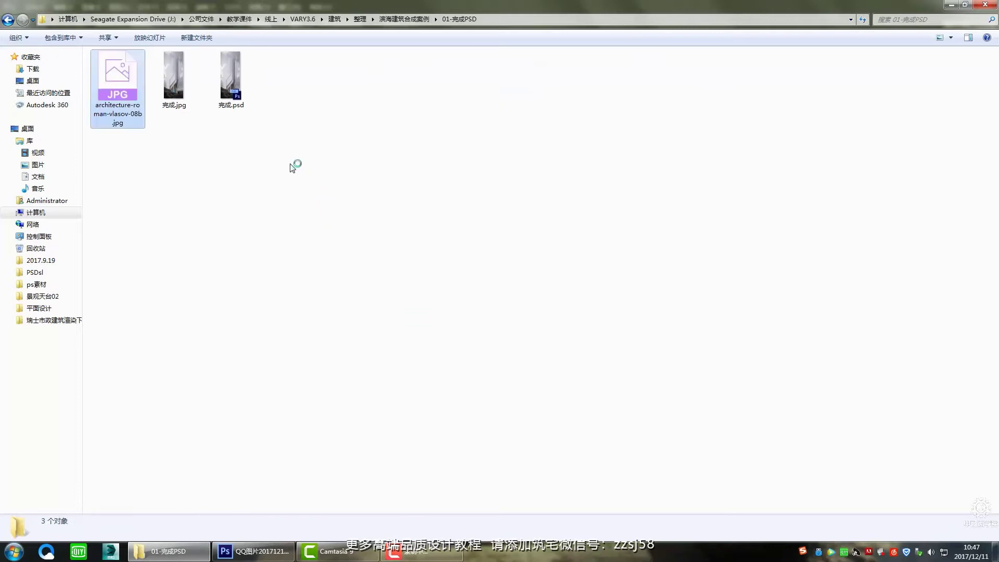
- Open architecture-roman-vlasov-08b.jpg in the image viewer and restore its window to a smaller size
double_click(108, 85)
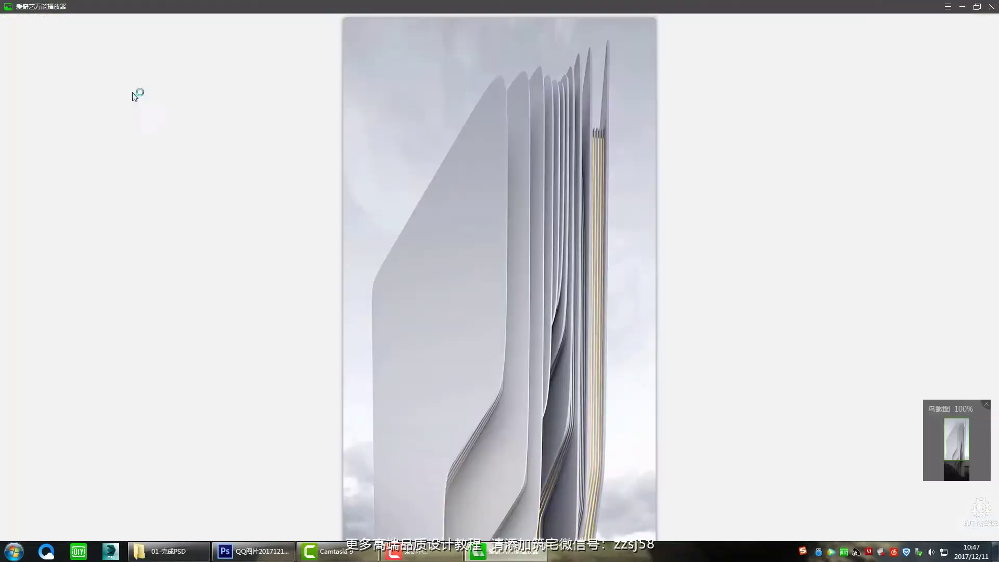
click(970, 7)
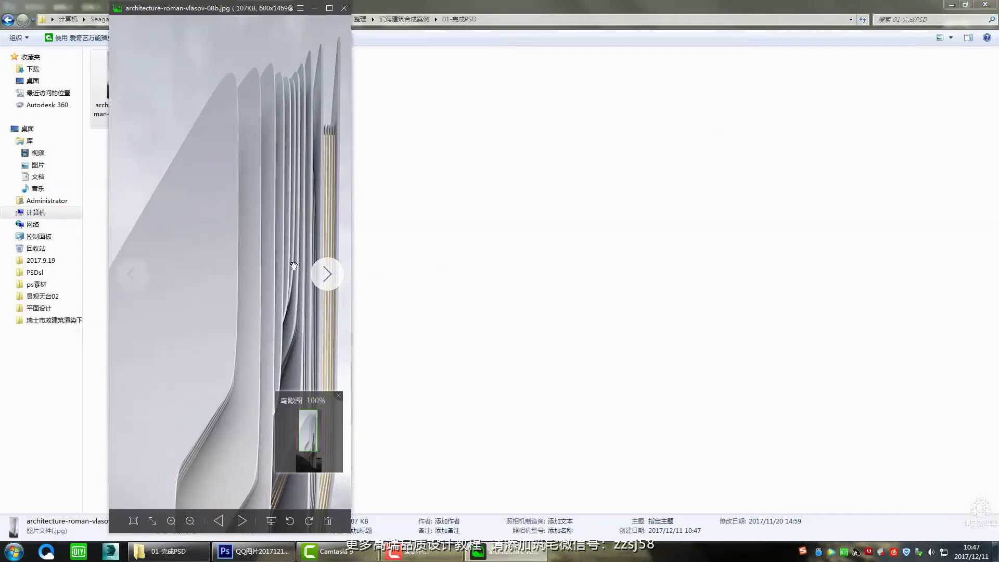
- Zoom the reference image out to 66% and switch to Photoshop with the reference kept in view beside the render
scroll(229, 291, down, 3)
scroll(230, 267, down, 2)
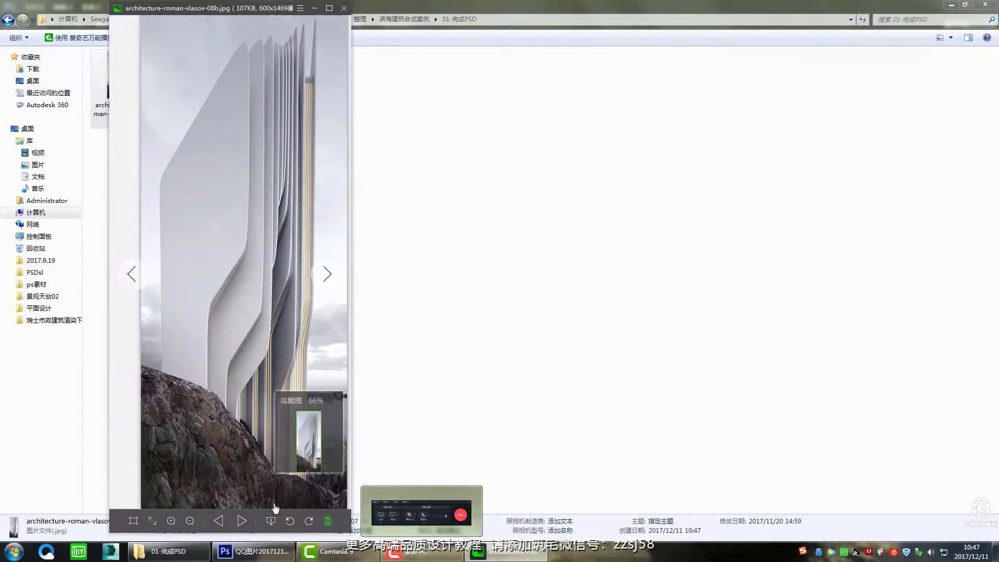
click(239, 556)
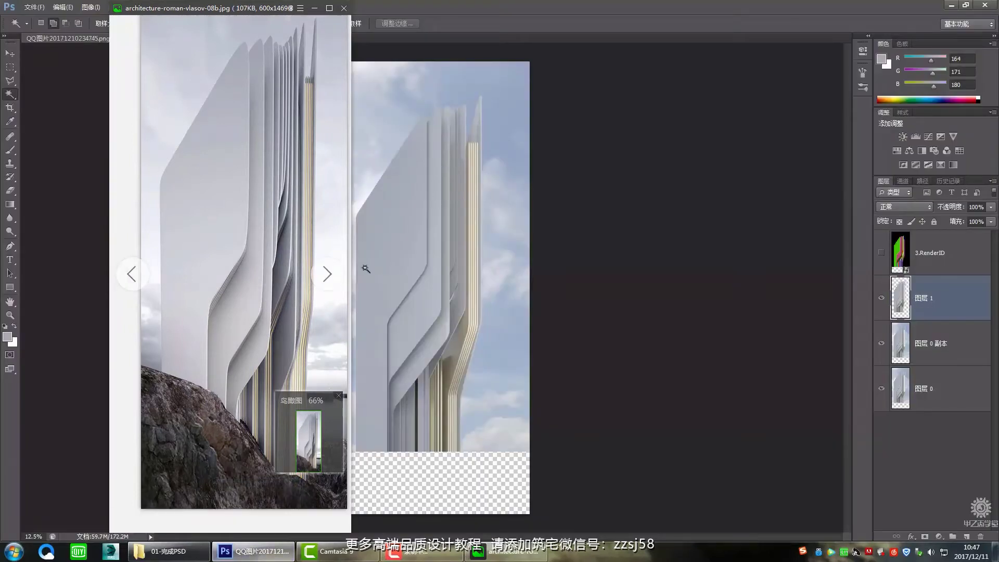
click(414, 226)
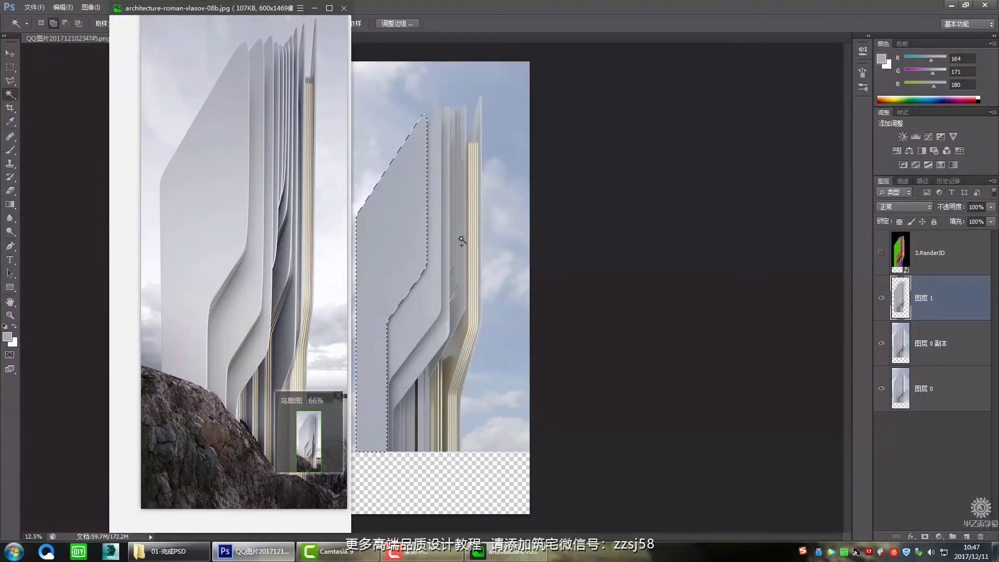
key(ctrl+d)
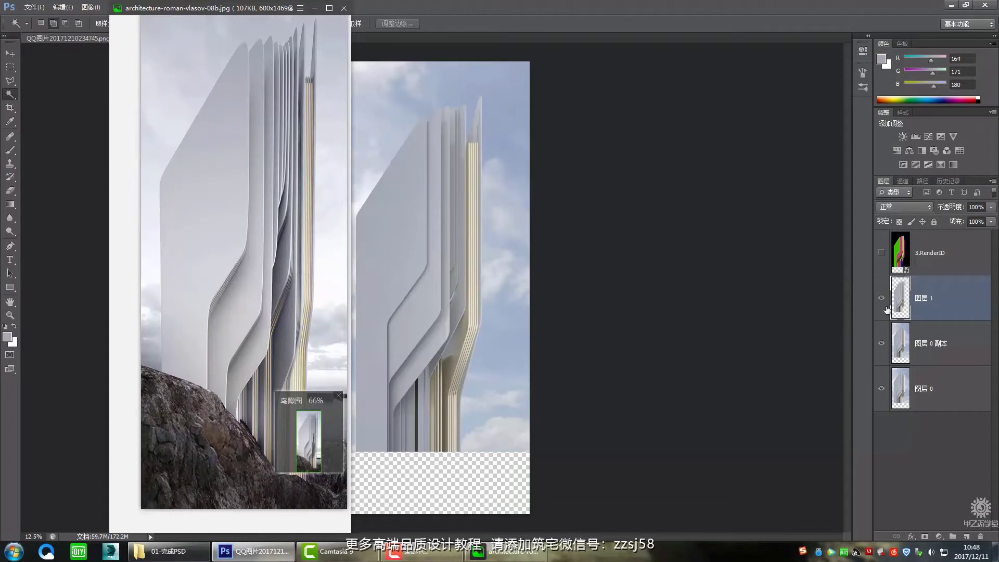
- Add a Brightness/Contrast adjustment clipped to the building layer 图层 1 and set the brightness to -33
click(904, 137)
alt+click(913, 319)
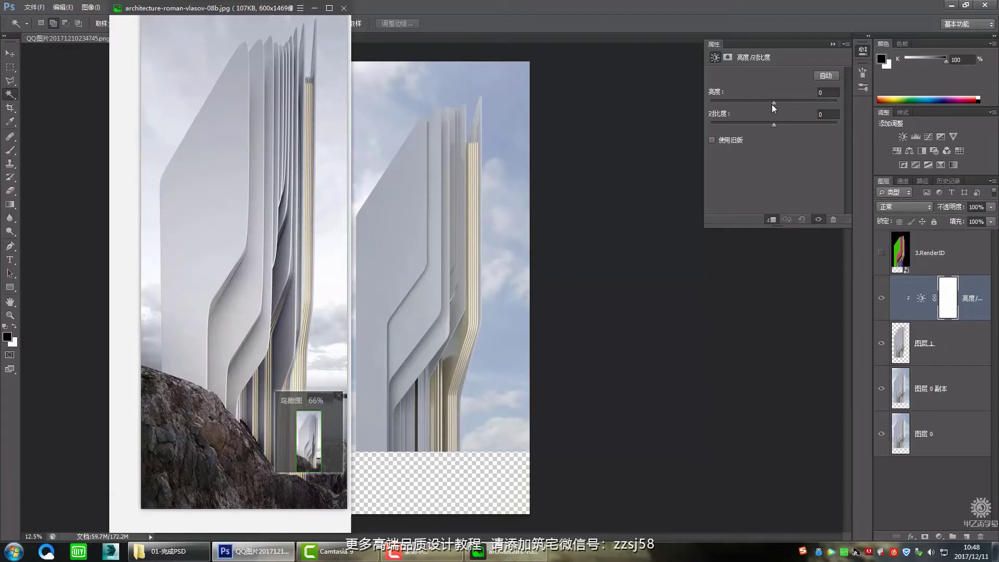
drag(772, 105, 763, 105)
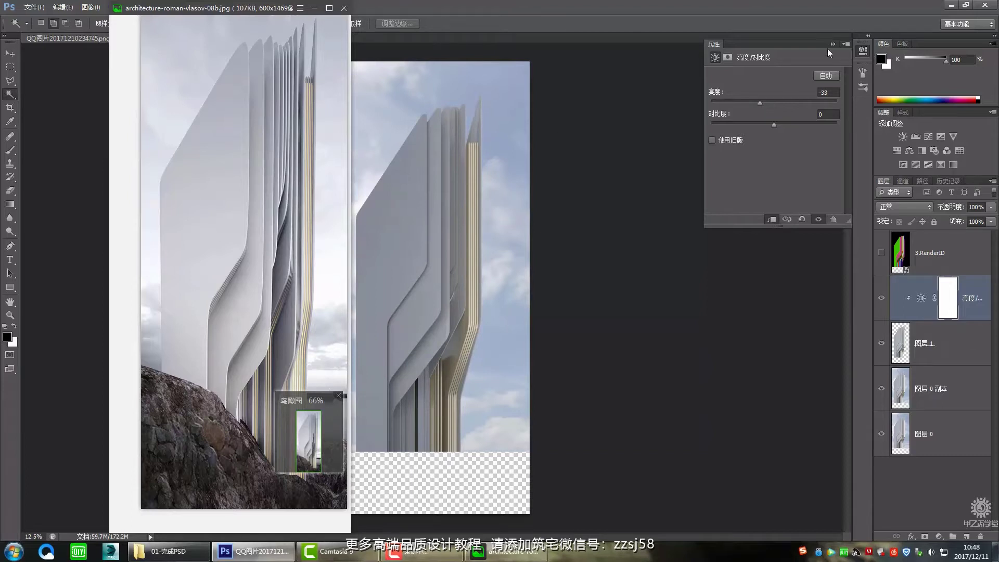
- Mask the Brightness/Contrast adjustment off the building's left facade by painting black with a soft brush of size 2900
click(956, 317)
click(10, 150)
scroll(395, 239, down, 2)
mouse_move(368, 234)
mouse_down()
mouse_move(365, 341)
mouse_move(364, 312)
mouse_move(420, 392)
mouse_move(372, 330)
mouse_move(406, 209)
mouse_move(364, 223)
mouse_move(341, 255)
mouse_move(379, 302)
mouse_move(335, 421)
mouse_move(379, 234)
mouse_move(350, 242)
mouse_move(368, 227)
mouse_move(359, 413)
mouse_up()
scroll(364, 409, up, 1)
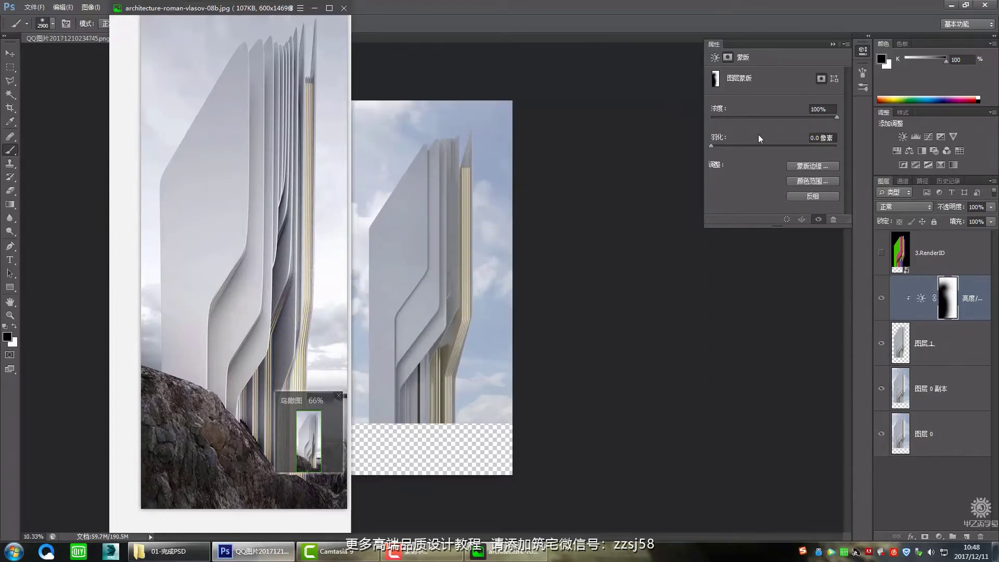
click(10, 52)
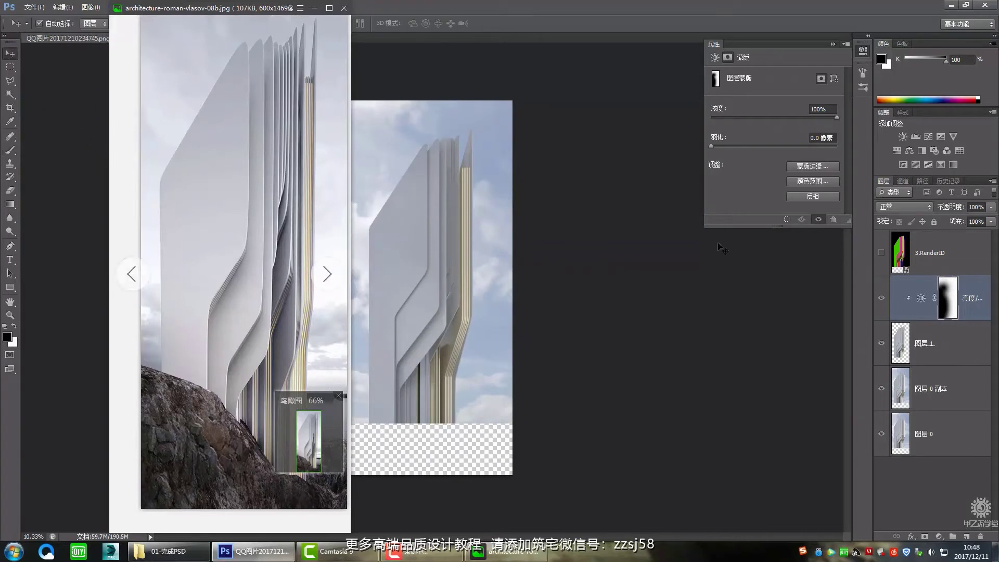
- Add a Color Balance adjustment above the Brightness/Contrast layer and clip it to the building layer
click(909, 150)
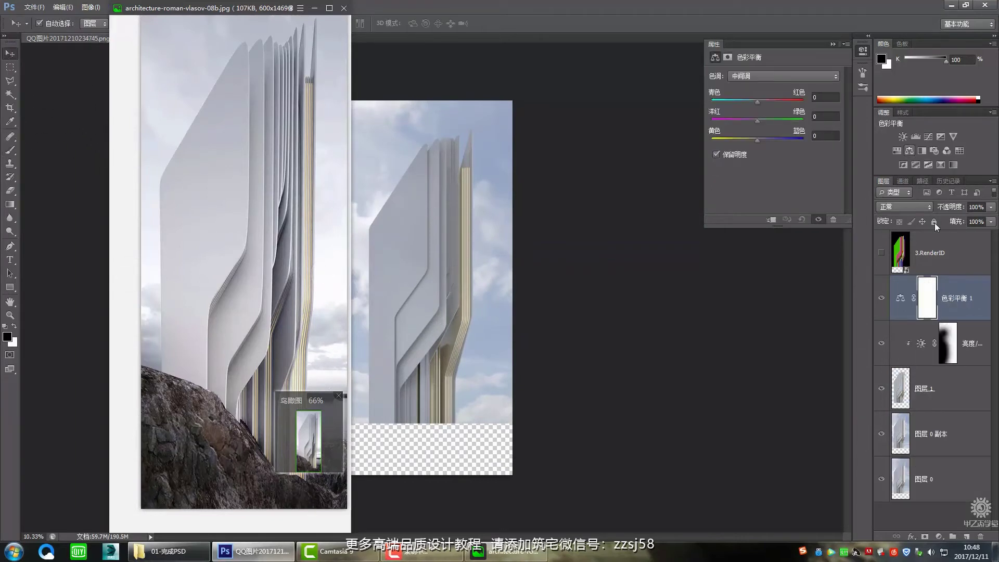
alt+click(919, 319)
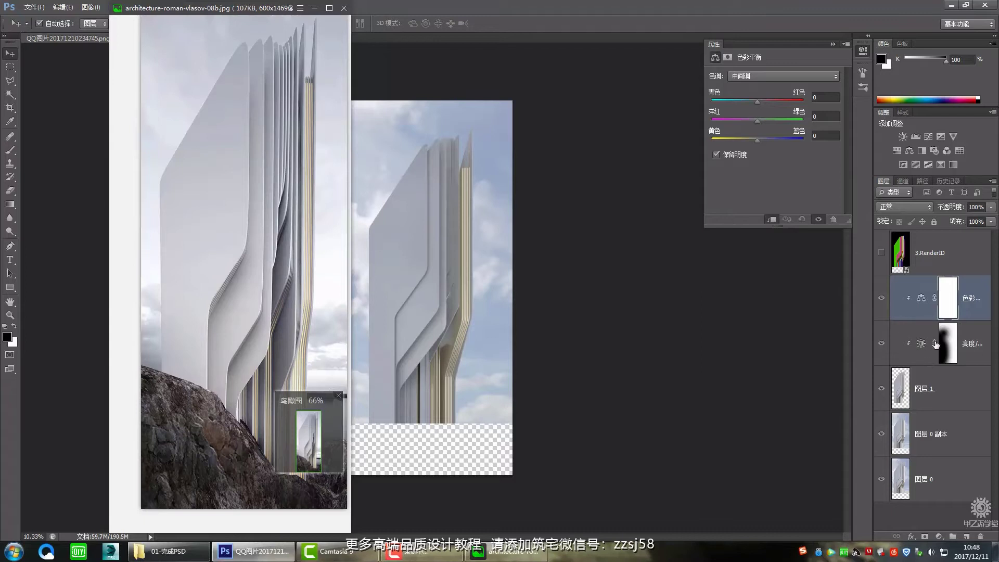
- Review the building layer and the Brightness/Contrast and Color Balance adjustments clipped to it
click(979, 399)
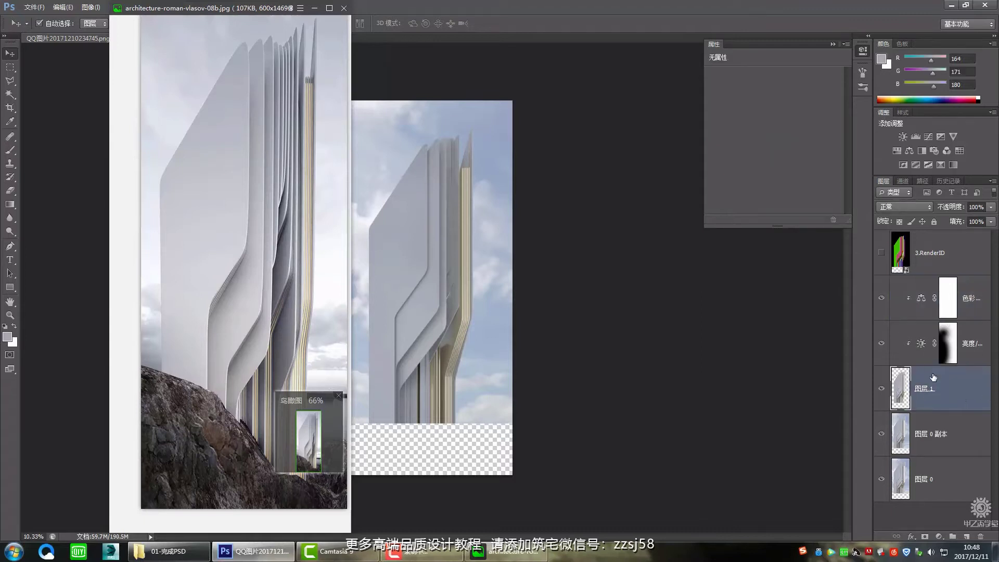
click(978, 296)
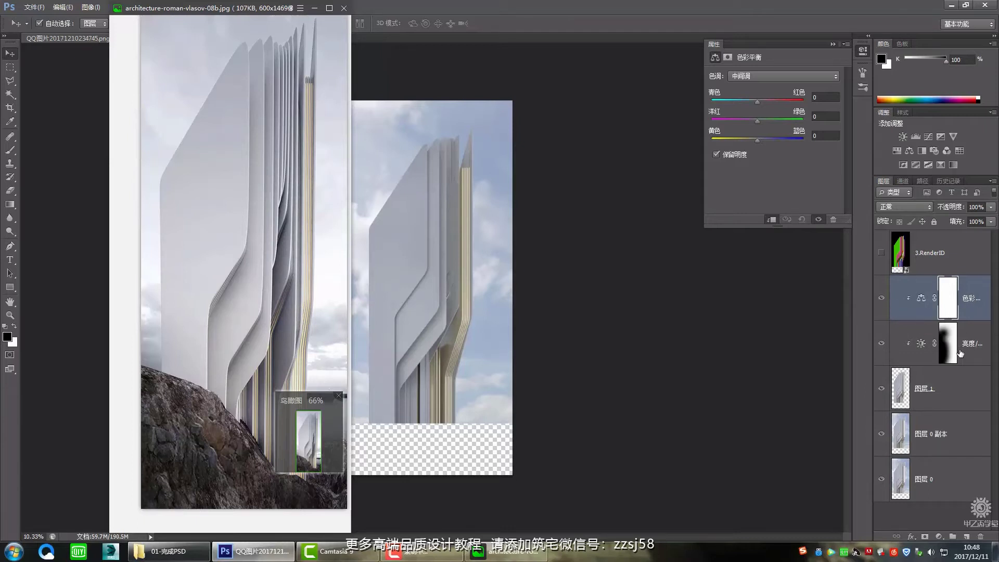
click(975, 337)
click(972, 312)
click(968, 324)
click(973, 298)
click(931, 390)
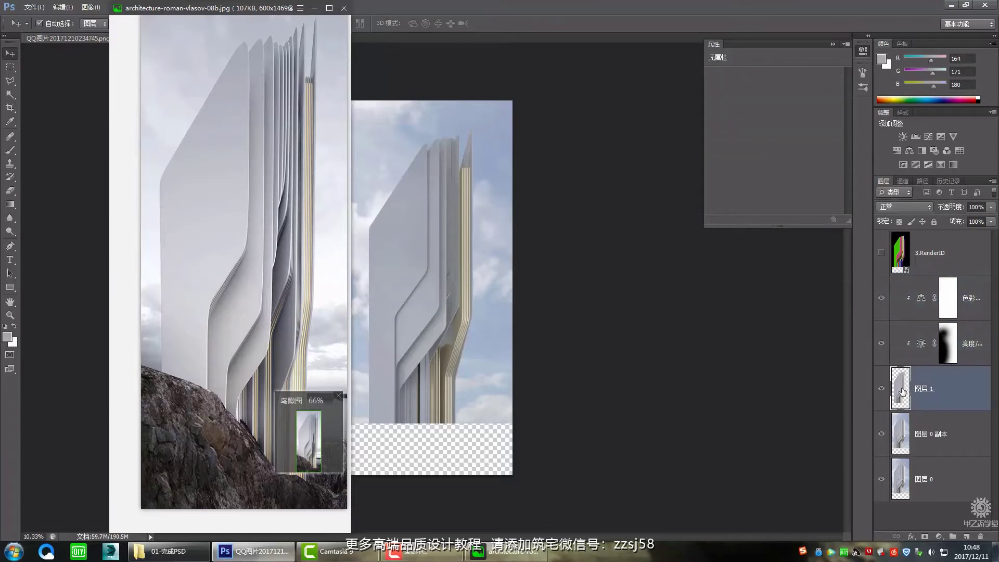
click(971, 352)
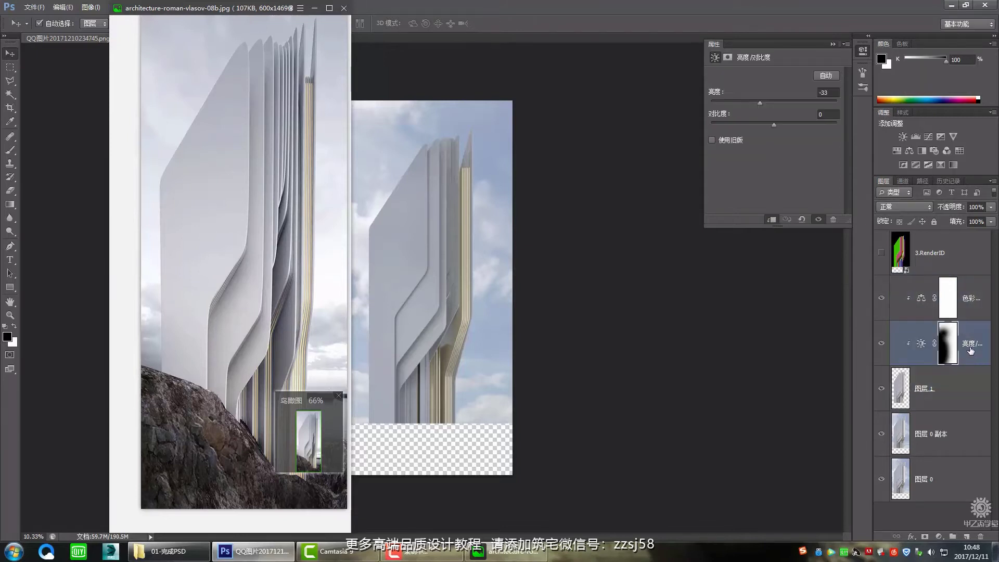
click(969, 301)
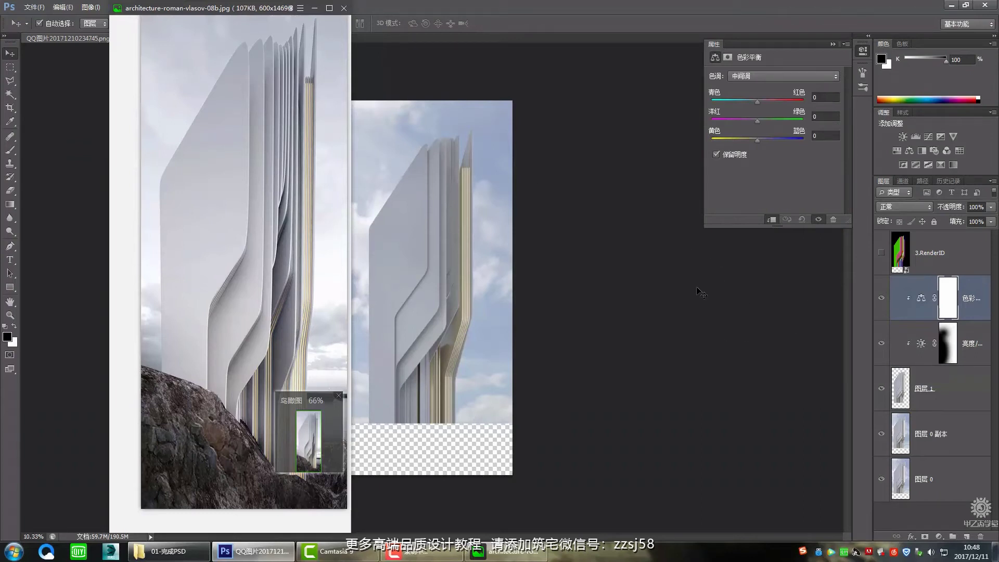
- Set the building's Color Balance midtones to cyan–red -4 and yellow–blue +7
drag(753, 101, 754, 104)
drag(757, 140, 764, 144)
drag(758, 99, 759, 102)
drag(762, 142, 766, 142)
drag(760, 101, 755, 102)
drag(751, 101, 755, 101)
drag(764, 142, 759, 142)
- Add a second clipped Color Balance with cyan–red +3 to the building, and shift the lower Color Balance further toward cyan
click(910, 150)
alt+click(921, 318)
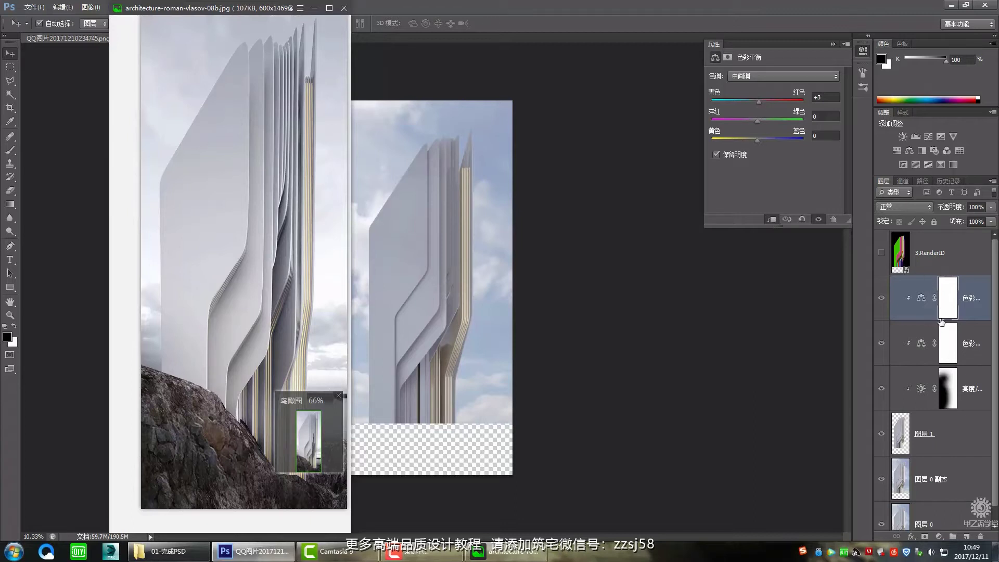
click(936, 351)
click(922, 345)
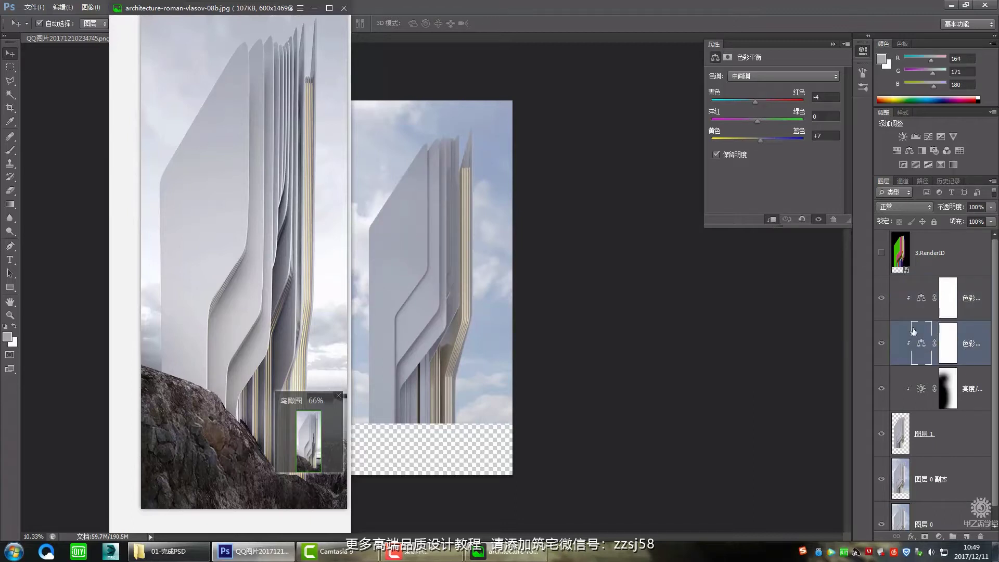
click(750, 99)
click(834, 44)
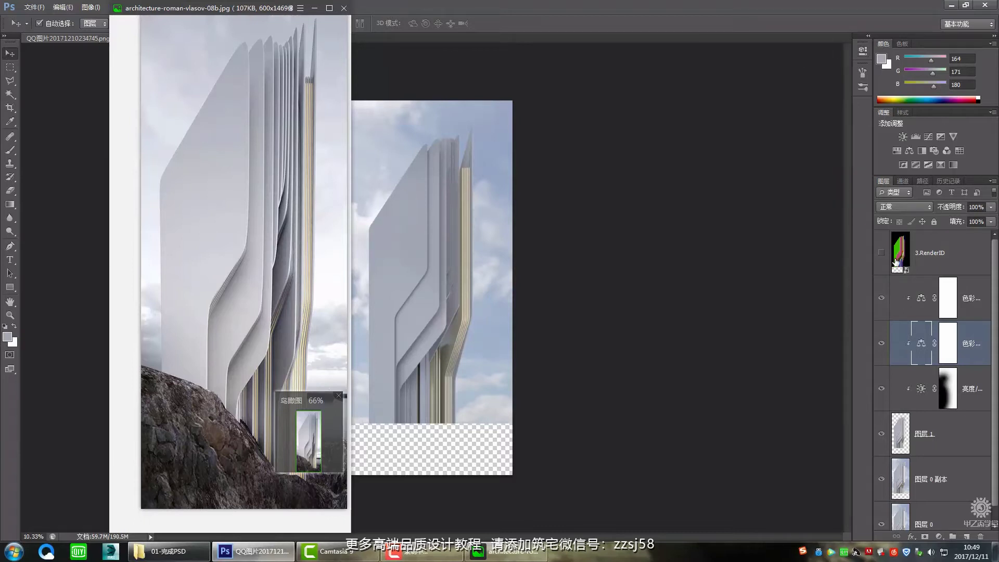
- Set the brightness of the building's Brightness/Contrast adjustment to -19
click(967, 397)
double_click(921, 391)
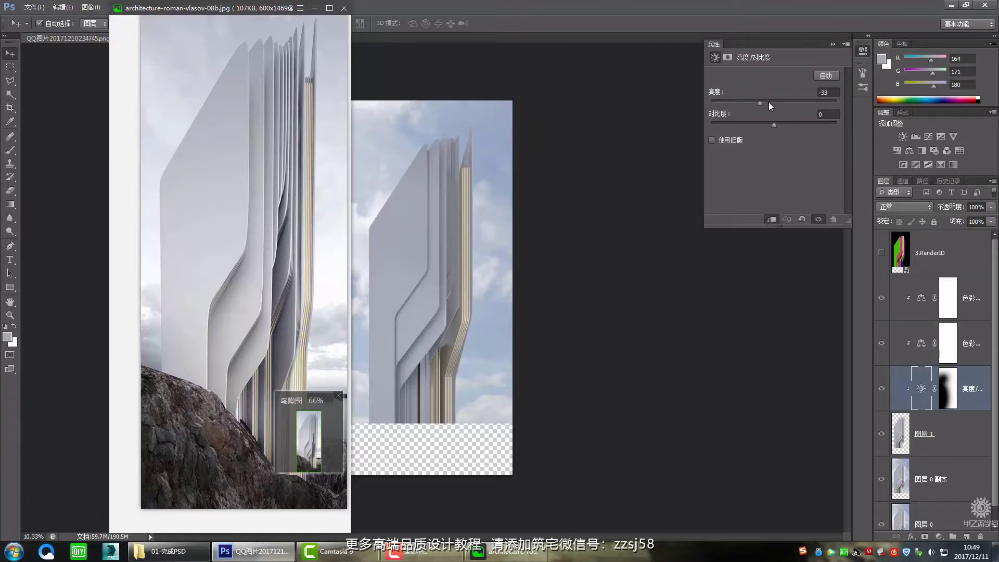
drag(763, 107, 767, 104)
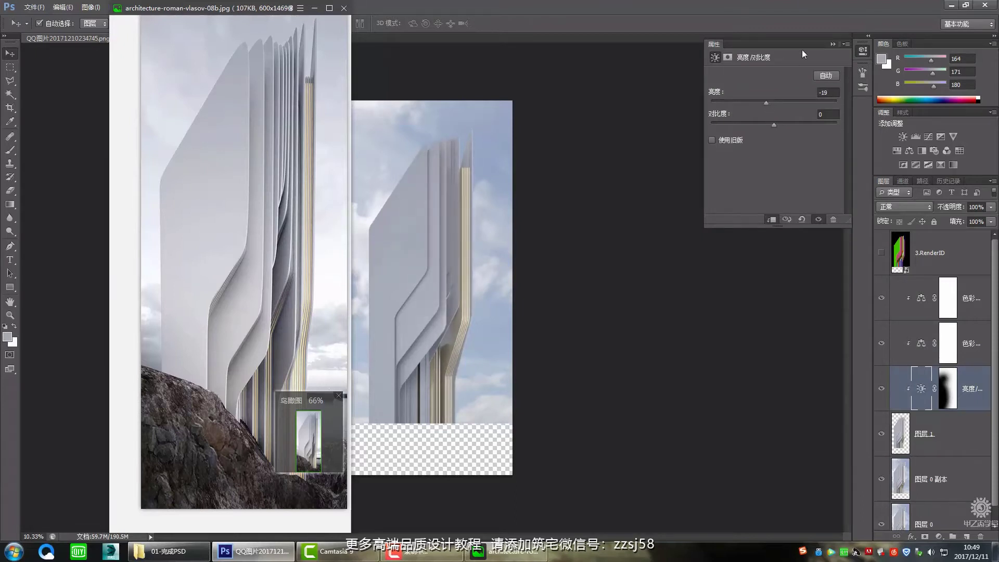
click(832, 44)
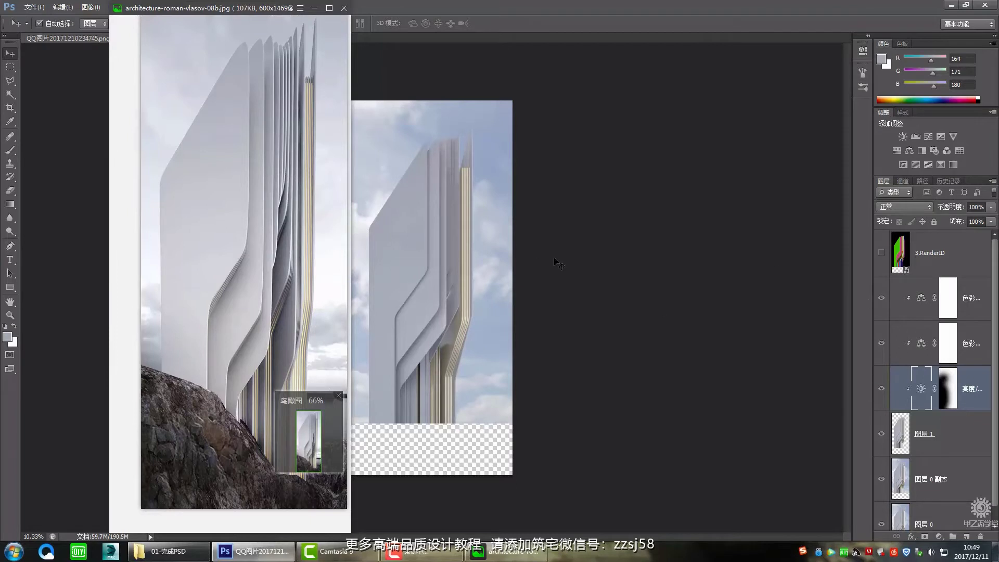
- Rename the building layer 图层 1 as 建筑
alt+scroll(559, 263, down, 1)
alt+scroll(512, 288, up, 1)
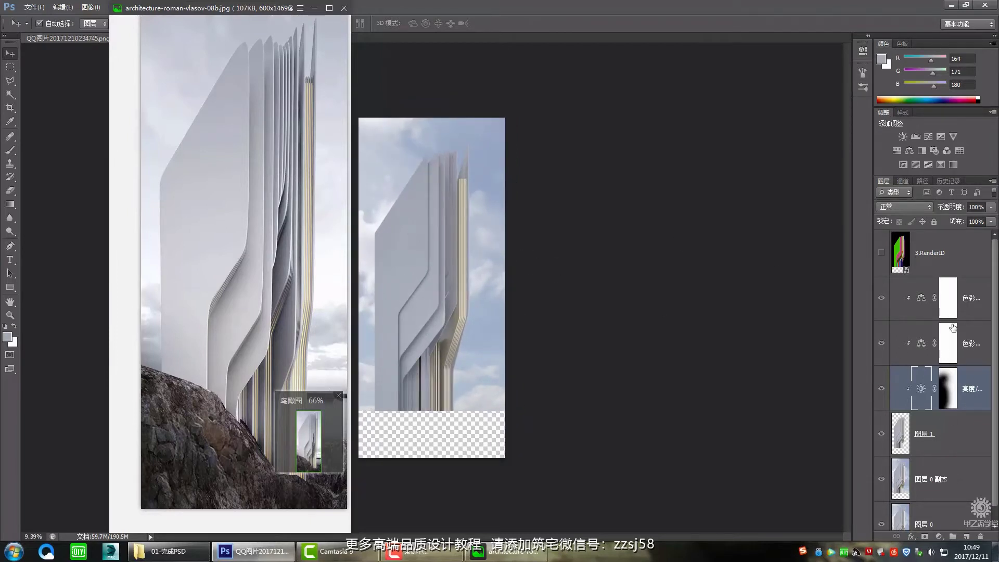
click(932, 445)
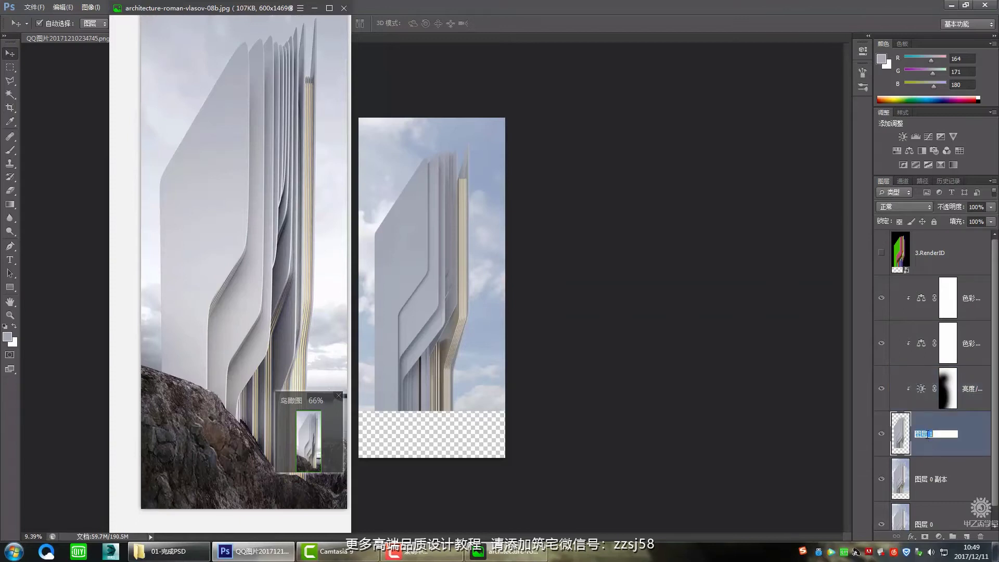
text(建筑)
key(Return)
- Select the sky area around the building by its flat background colour on the 3.RenderID layer
click(937, 261)
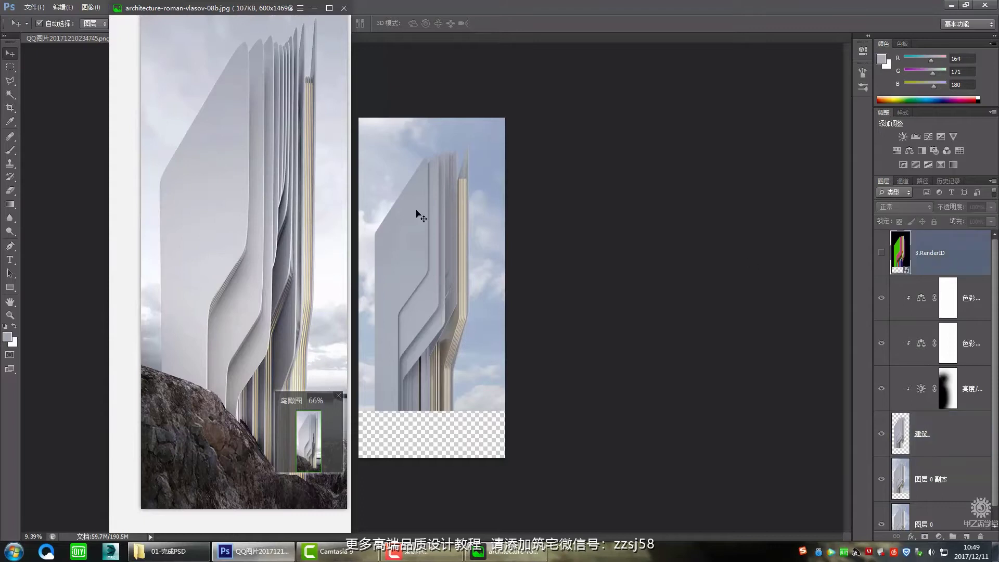
click(10, 94)
scroll(390, 146, up, 1)
click(400, 132)
scroll(402, 134, down, 1)
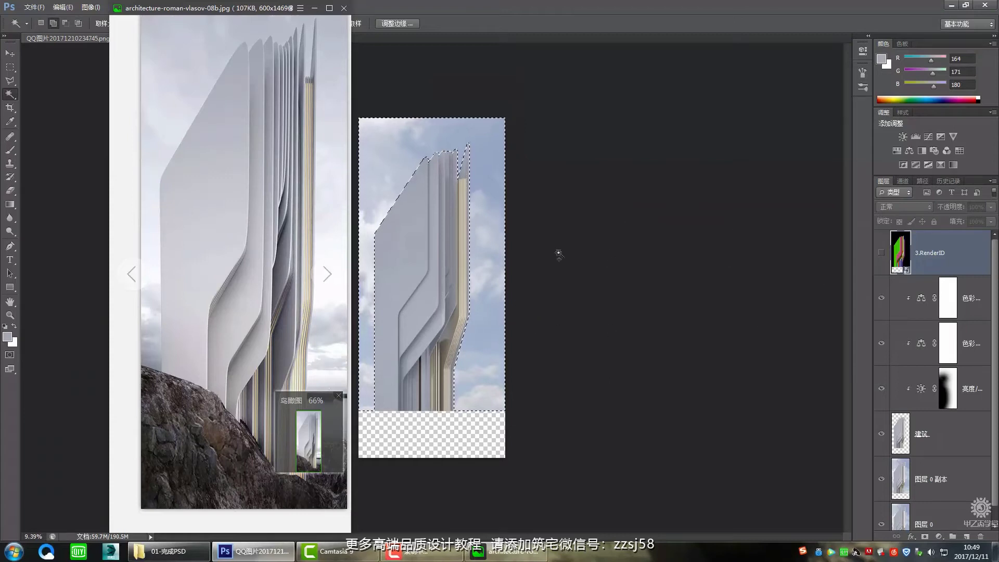
- Copy the selected sky from 图层 0 to a new layer and name it 天空
click(937, 482)
scroll(936, 492, down, 1)
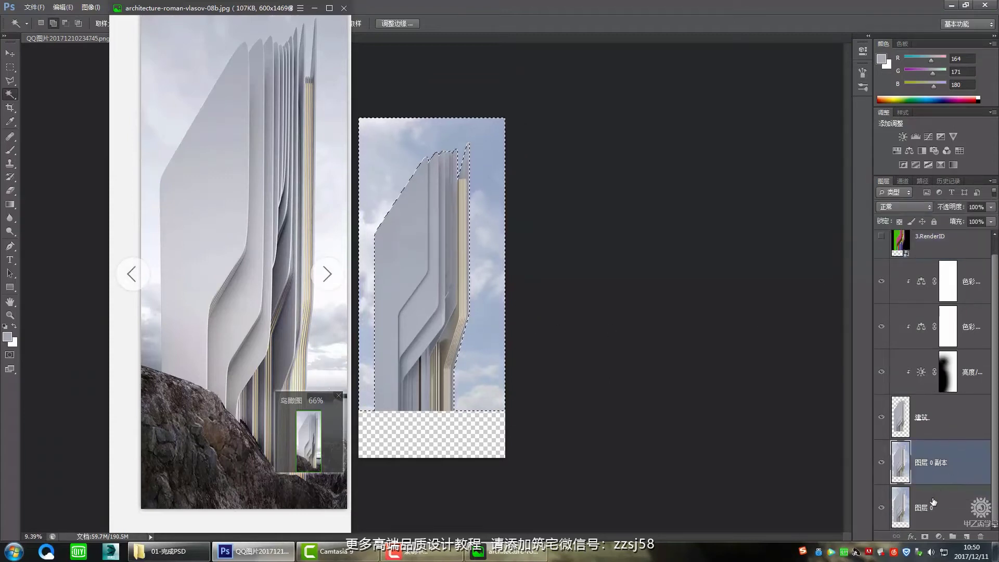
click(935, 501)
key(ctrl+j)
double_click(919, 509)
text(tiankong)
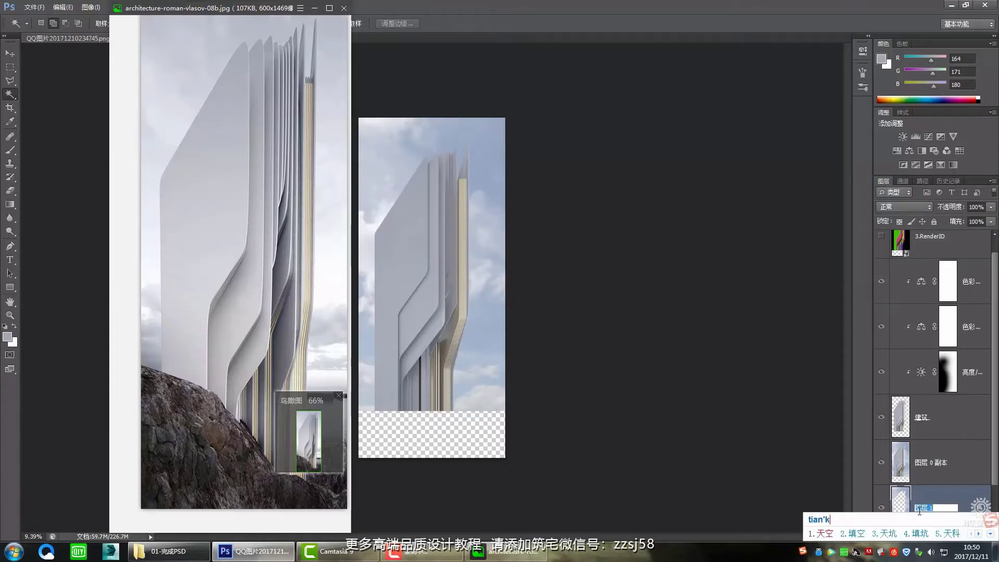
key(space)
key(Return)
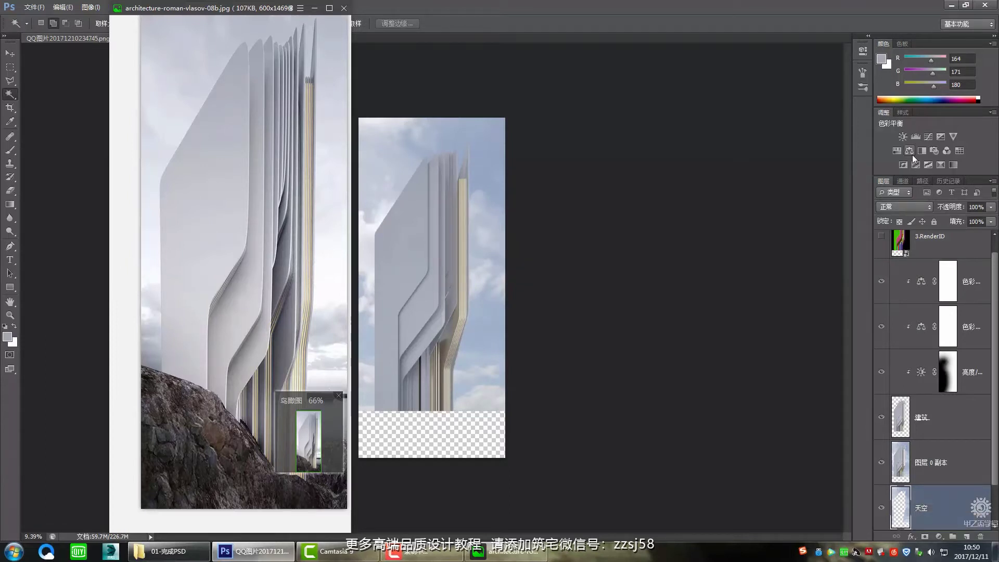
- Add a Hue/Saturation adjustment clipped to the 天空 layer and set the saturation to -45
click(897, 151)
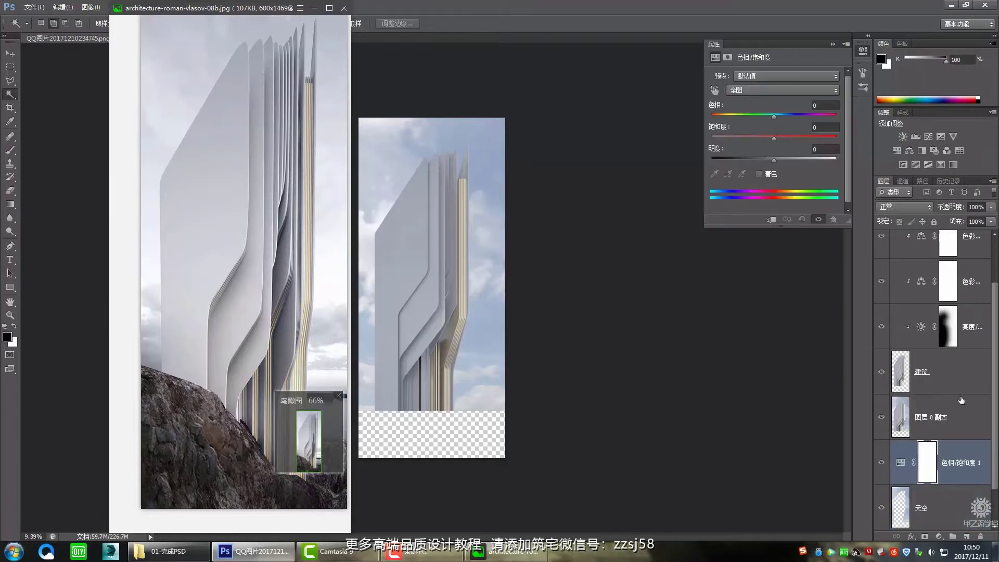
alt+click(932, 485)
alt+click(952, 470)
alt+click(942, 485)
click(759, 137)
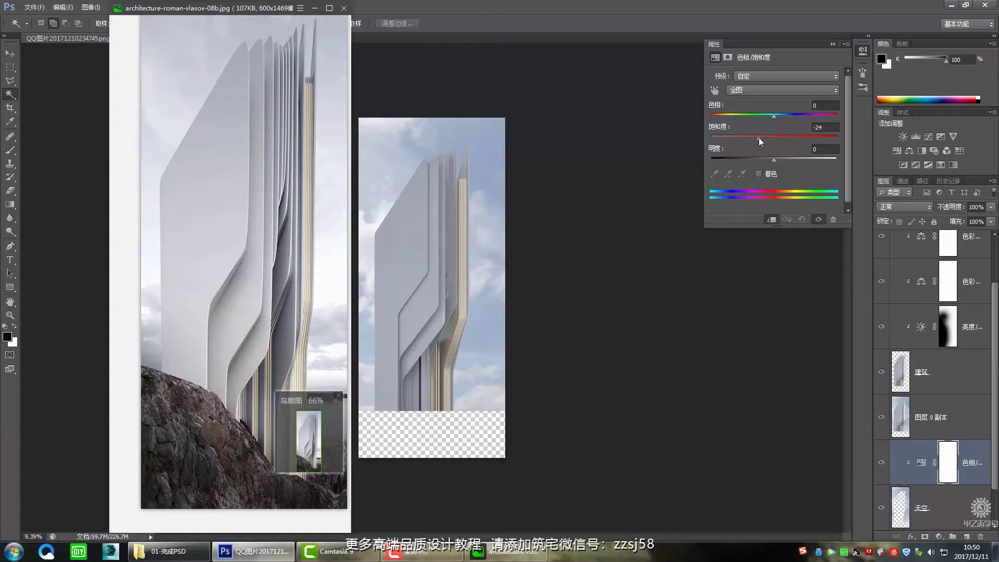
drag(739, 139, 758, 154)
scroll(934, 283, down, 1)
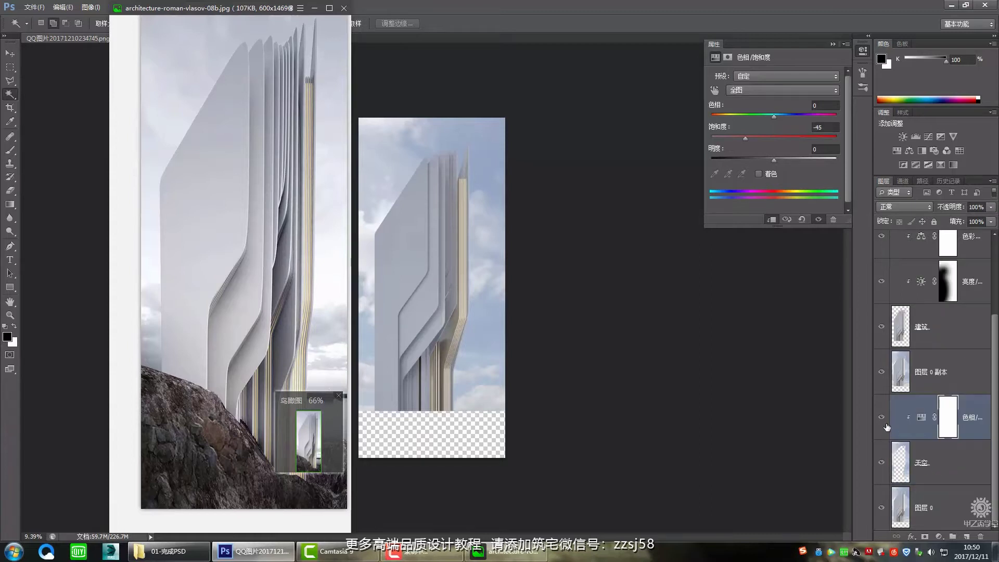
- Move 图层 0 副本 below the 天空 layer and set the sky's Hue/Saturation saturation to -40
drag(956, 372, 958, 482)
click(976, 389)
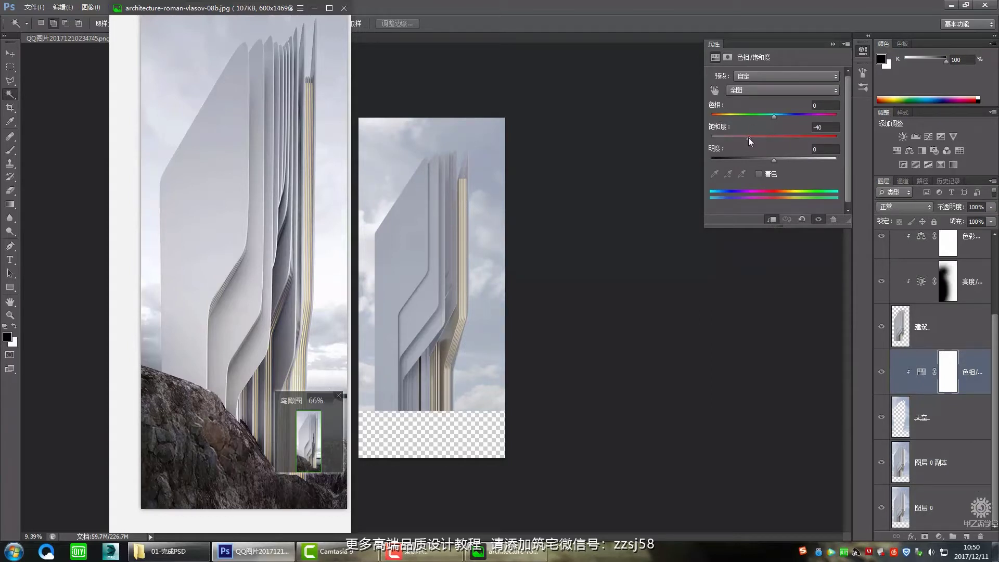
click(832, 45)
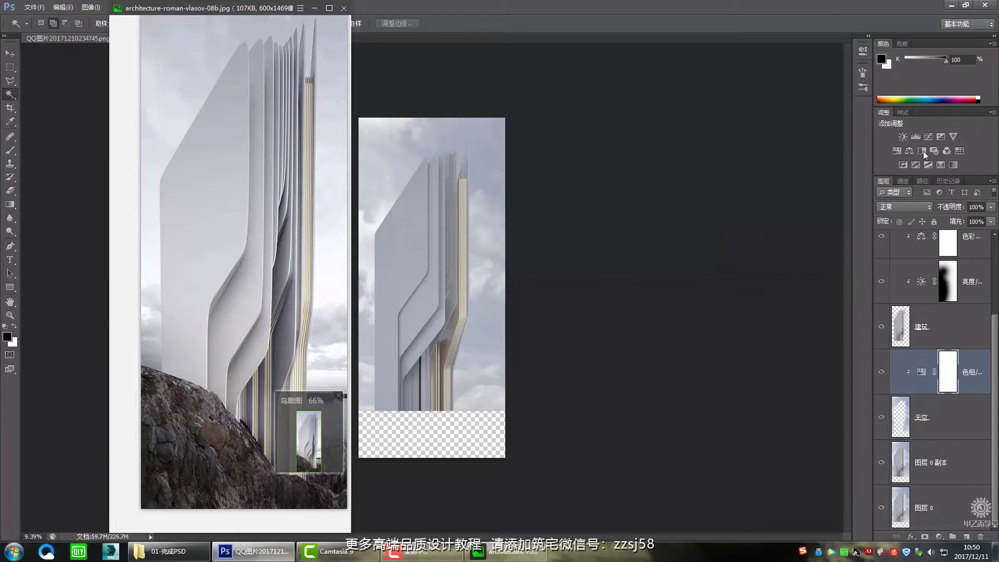
- Add a Color Balance adjustment clipped to the 天空 layer and adjust its cyan–red and yellow–blue midtone balance
click(909, 151)
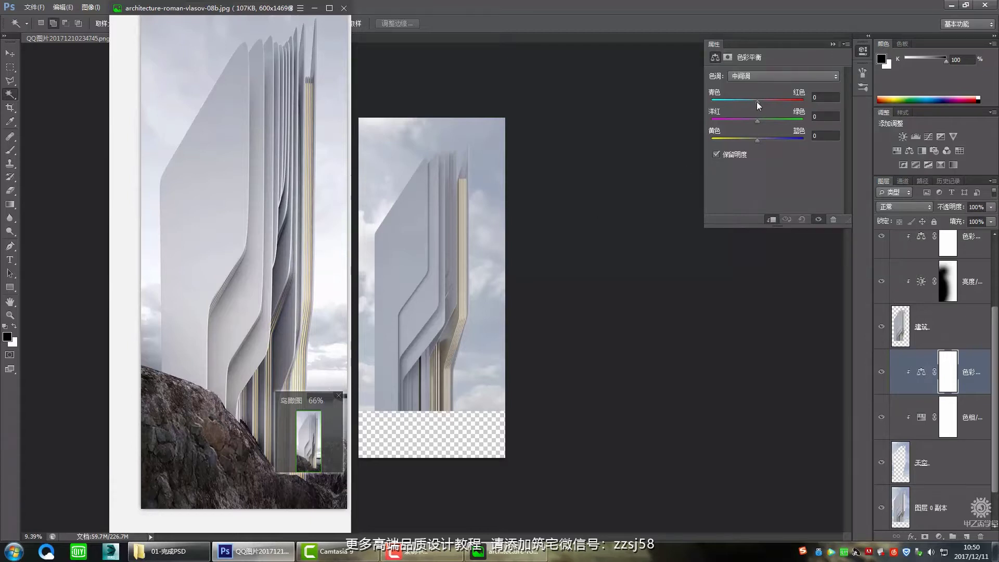
drag(760, 101, 761, 101)
drag(762, 140, 758, 139)
click(834, 44)
scroll(402, 277, down, 3)
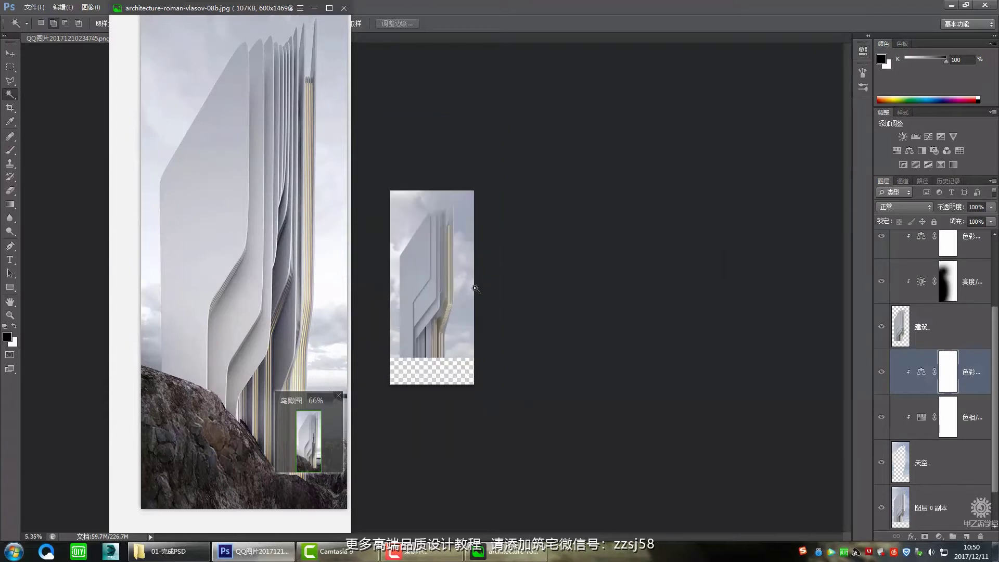
- Switch to the file explorer, go up to the 滨海建筑合成案例 folder, and shrink the reference image viewer and move it aside
scroll(472, 299, up, 2)
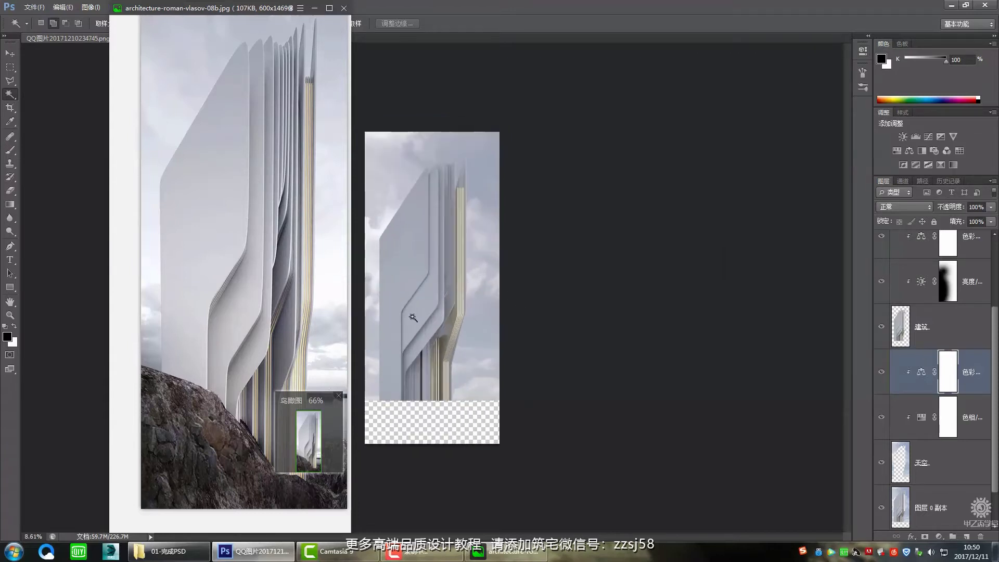
click(11, 54)
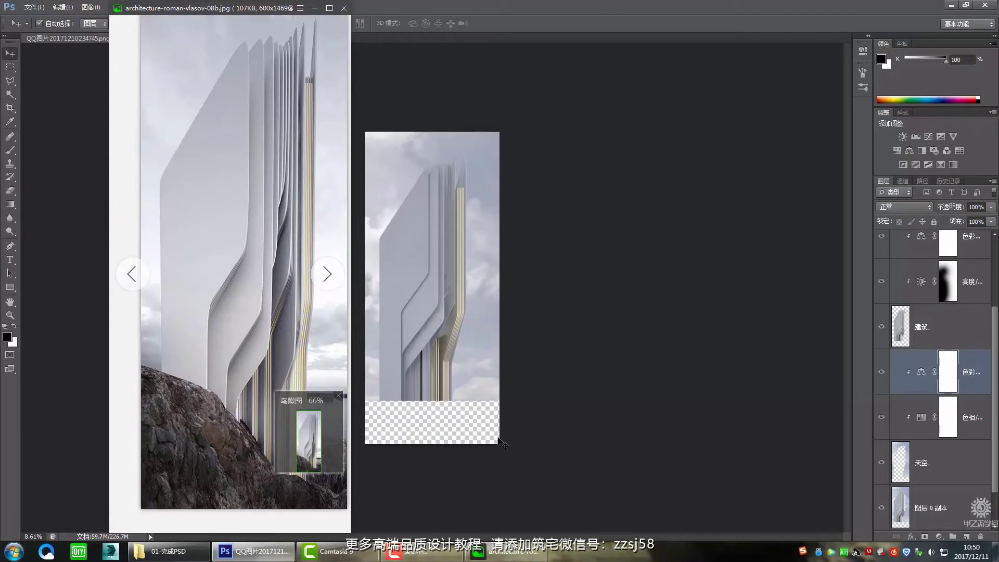
scroll(473, 365, down, 1)
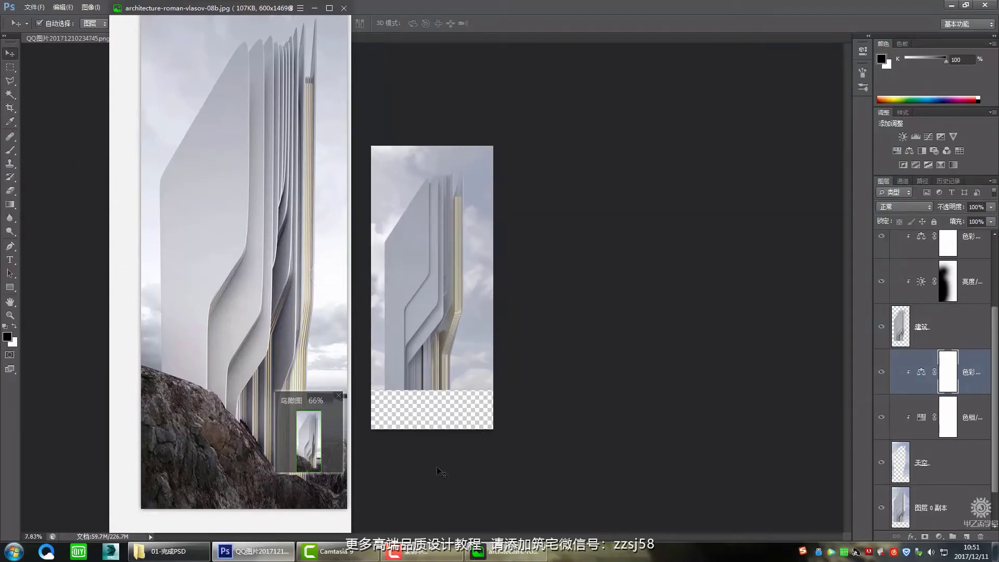
click(168, 551)
click(405, 19)
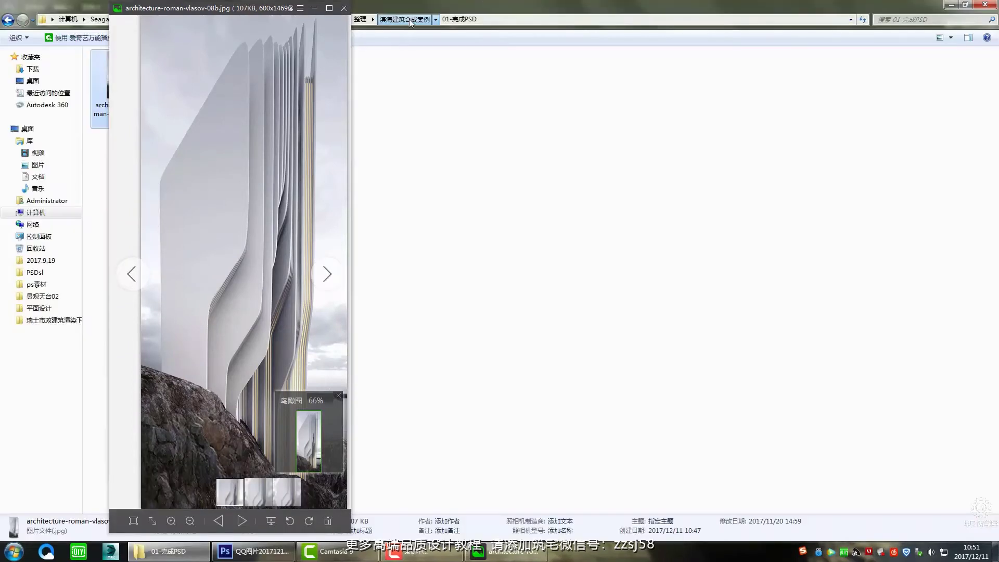
drag(262, 4, 262, 188)
scroll(254, 294, down, 2)
scroll(254, 295, down, 2)
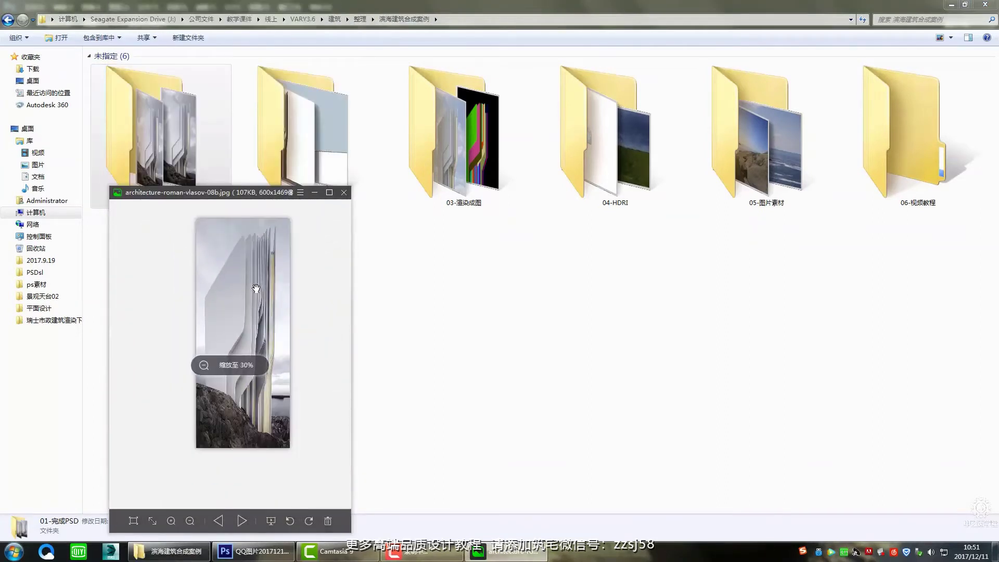
drag(267, 196, 216, 227)
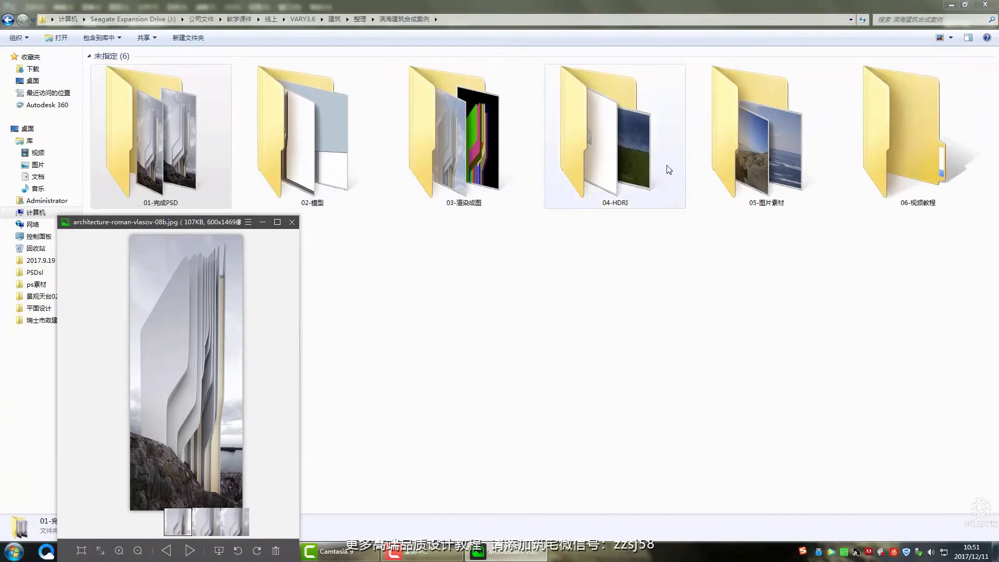
- Open the 05-图片素材 folder, show its pictures as extra large icons and select pm0176-3225fo.jpg
double_click(769, 161)
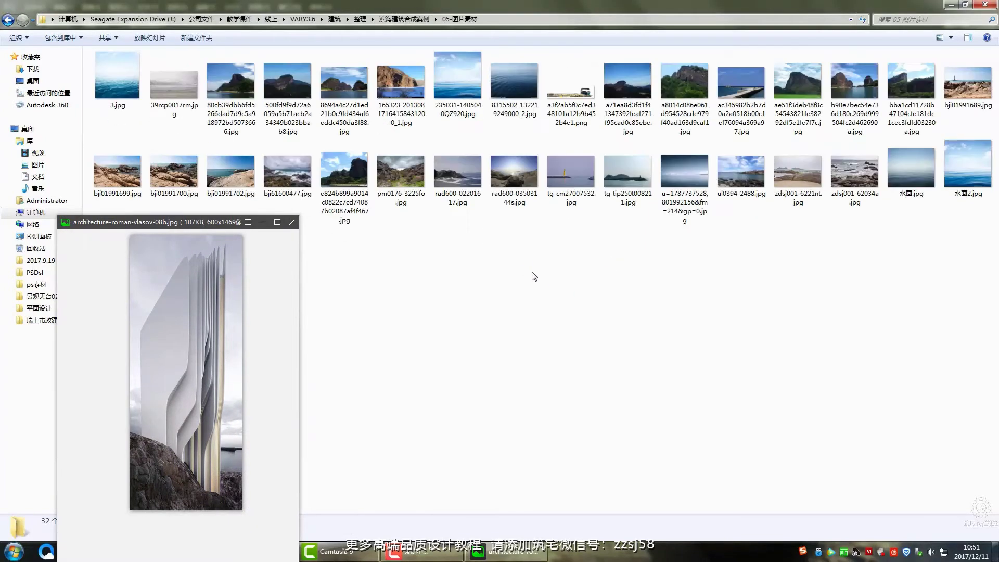
right_click(572, 231)
mouse_move(573, 236)
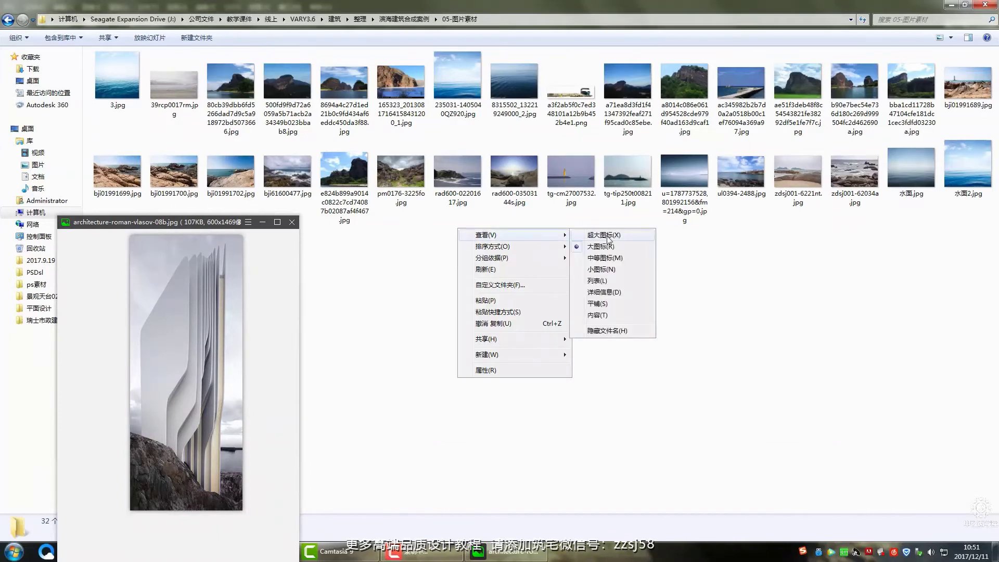
click(624, 237)
scroll(605, 164, down, 4)
scroll(634, 195, up, 4)
scroll(620, 240, down, 6)
click(594, 242)
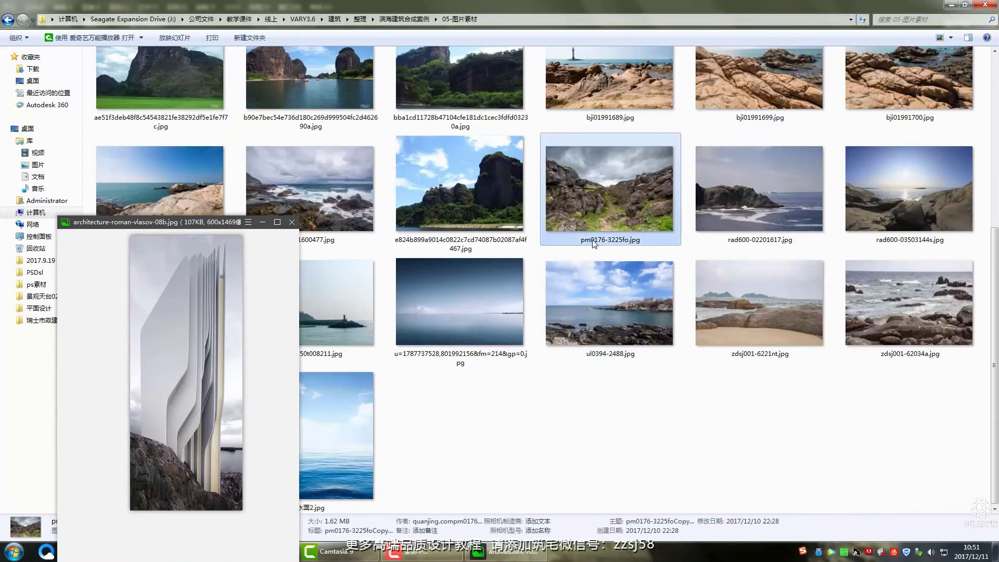
- Place pm0176-3225fo.jpg into the Photoshop composite, enlarge it to about 596% and move its layer directly below 3.RenderID
drag(601, 185, 582, 259)
drag(192, 229, 225, 143)
drag(603, 184, 436, 403)
drag(445, 279, 495, 194)
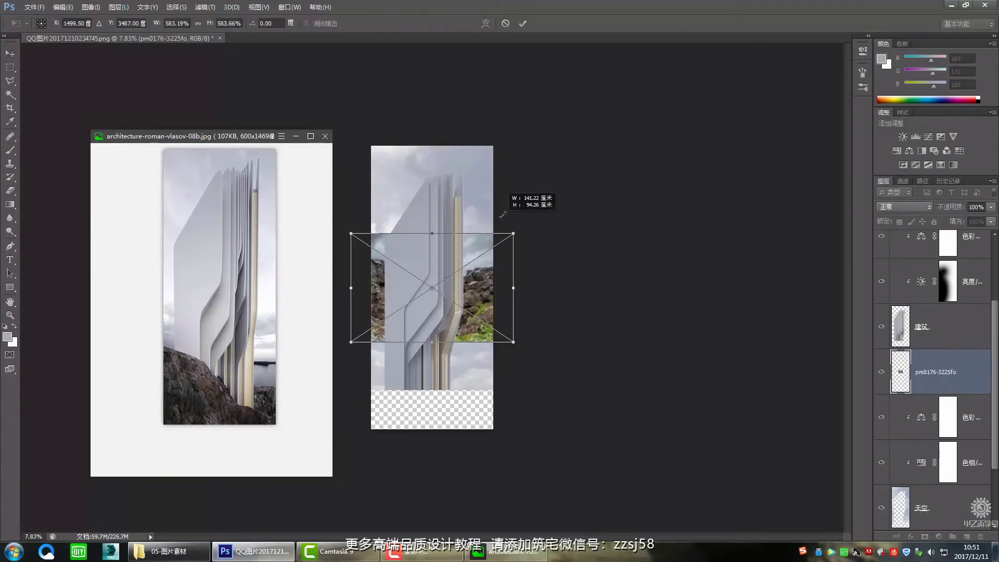
key(Return)
drag(929, 380, 921, 361)
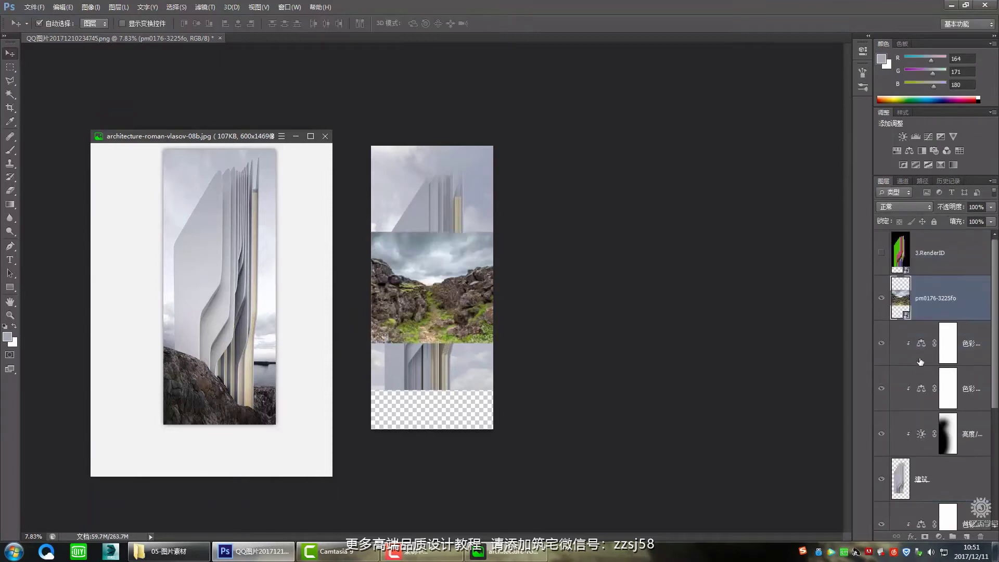
- Move the rock photo down to the canvas bottom over the building's base and set its layer opacity to 75%
key(ctrl+t)
drag(504, 241, 468, 430)
key(Escape)
key(ctrl+t)
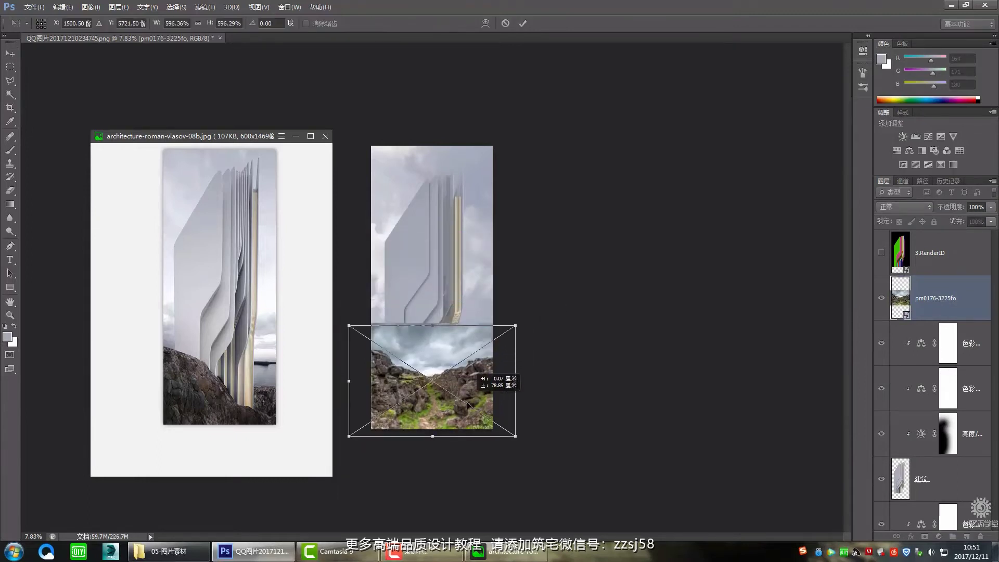
key(Return)
click(991, 207)
click(978, 221)
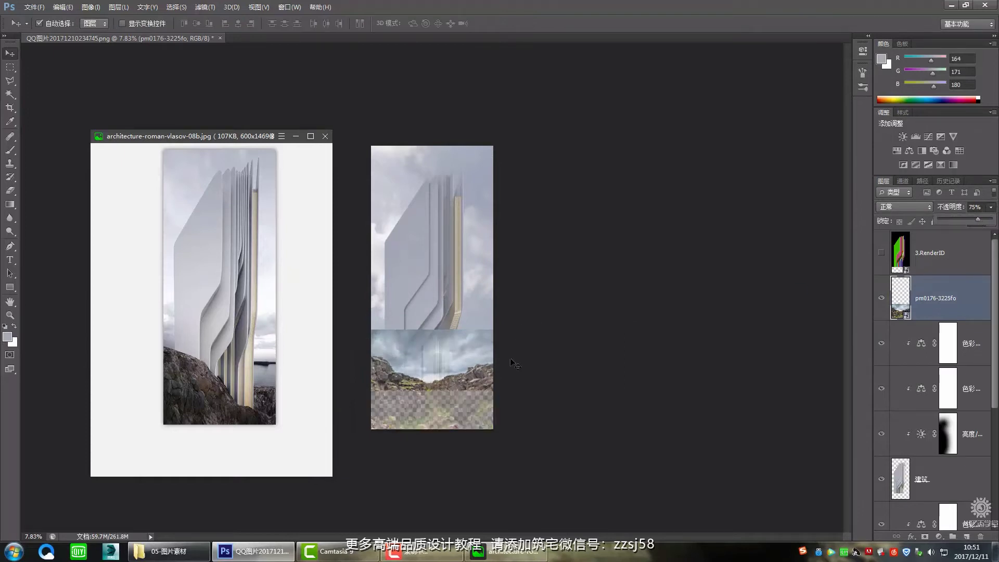
- Scale the rock photo down to the canvas width and set its layer opacity to 100%
key(ctrl+t)
drag(517, 329, 494, 330)
key(Return)
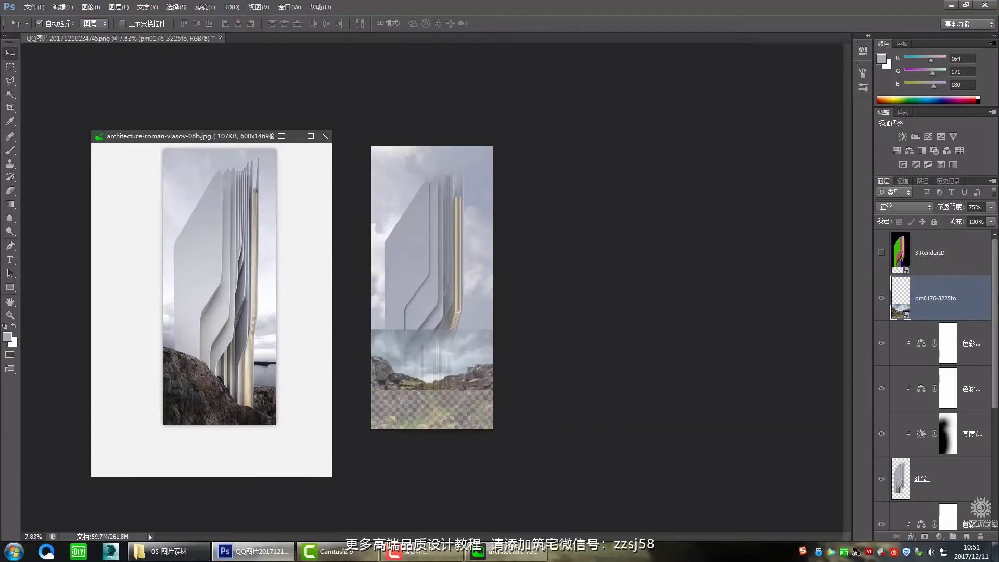
click(989, 209)
drag(997, 224, 997, 223)
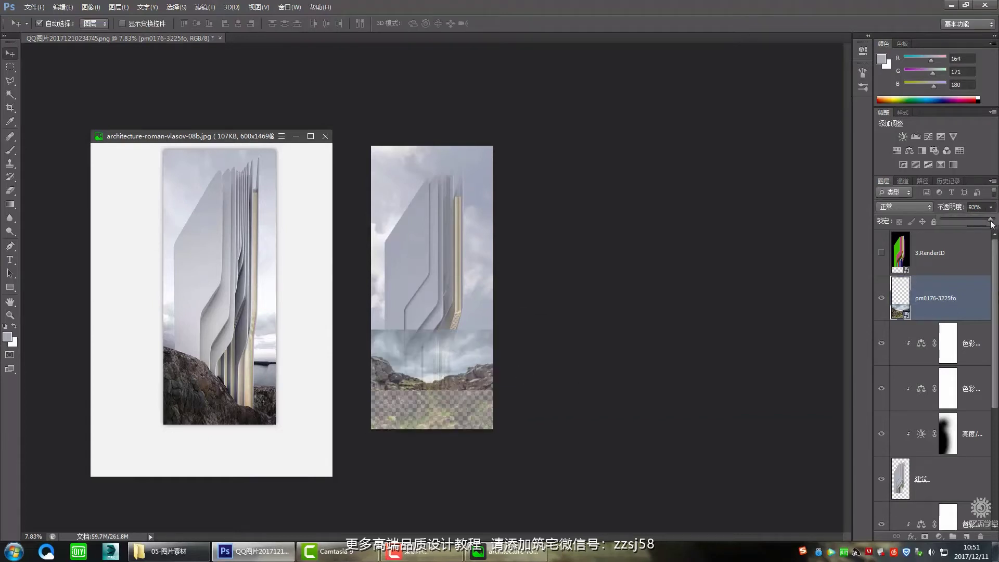
scroll(446, 384, up, 3)
scroll(465, 421, down, 2)
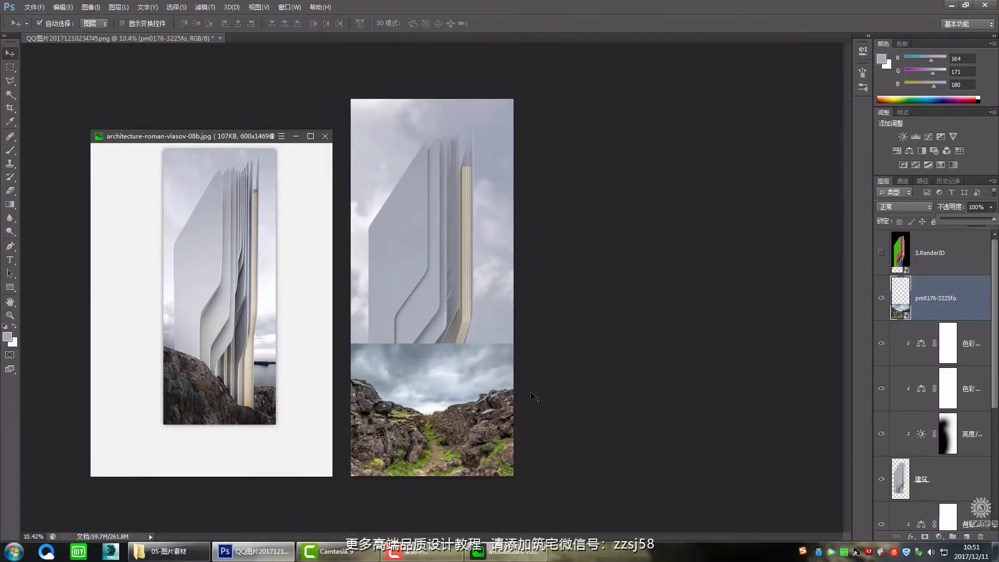
- Add a layer mask to the rock photo and paint out its sky in black with a 2900 px brush at 100% opacity
click(925, 537)
click(10, 150)
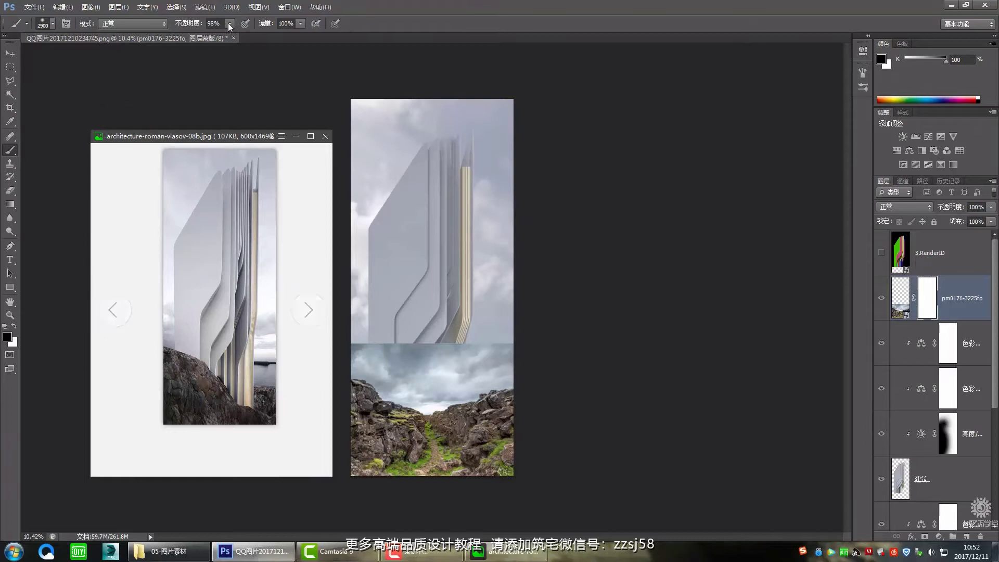
click(46, 24)
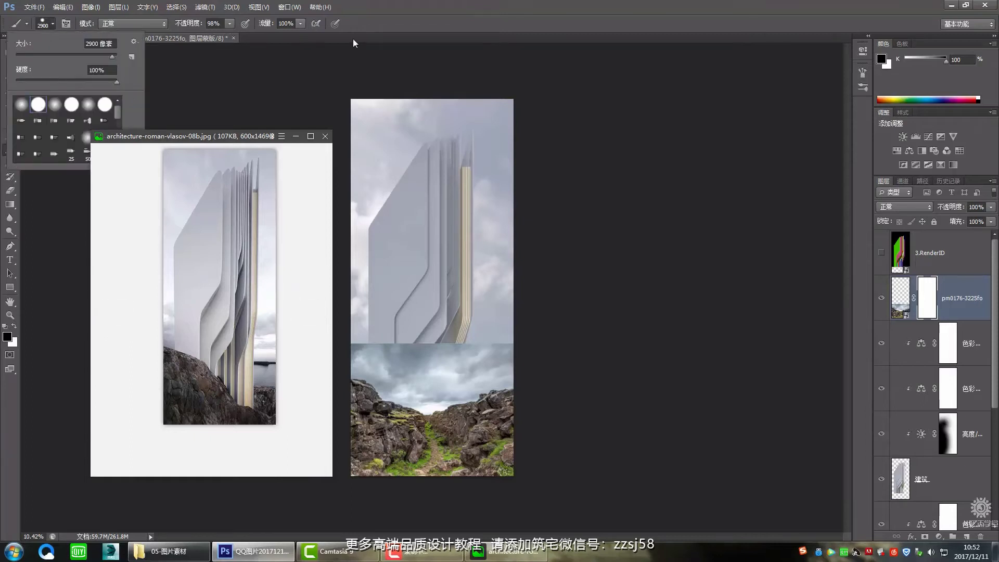
click(370, 27)
click(229, 23)
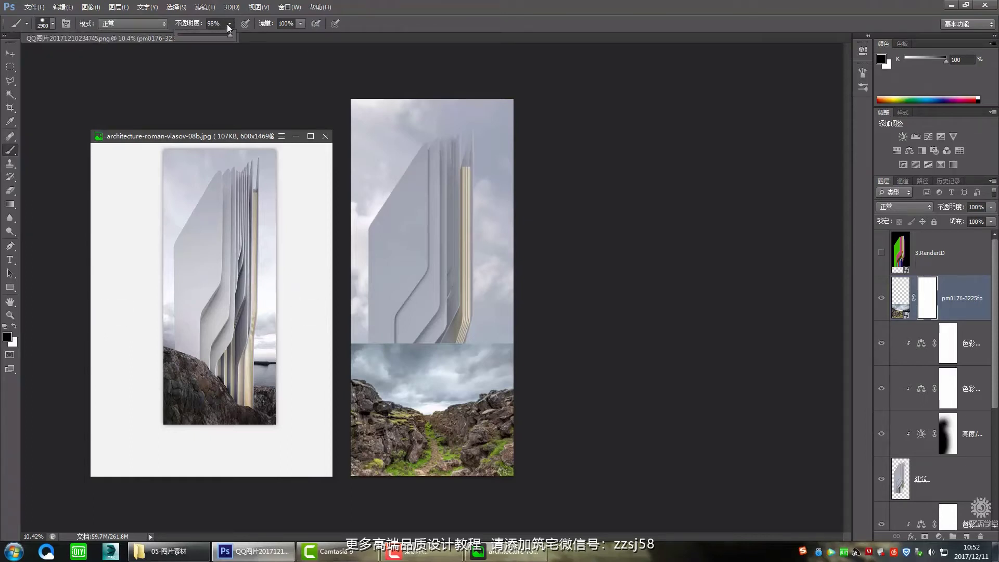
drag(233, 37, 239, 38)
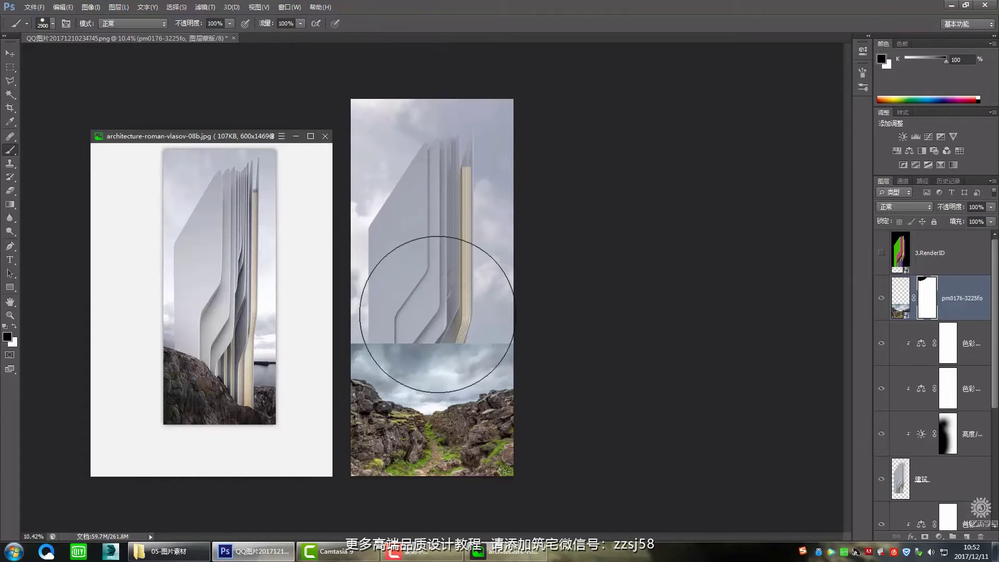
click(435, 315)
mouse_move(435, 315)
mouse_down()
mouse_move(401, 308)
mouse_move(420, 306)
mouse_move(431, 324)
mouse_move(504, 304)
mouse_move(570, 307)
mouse_up()
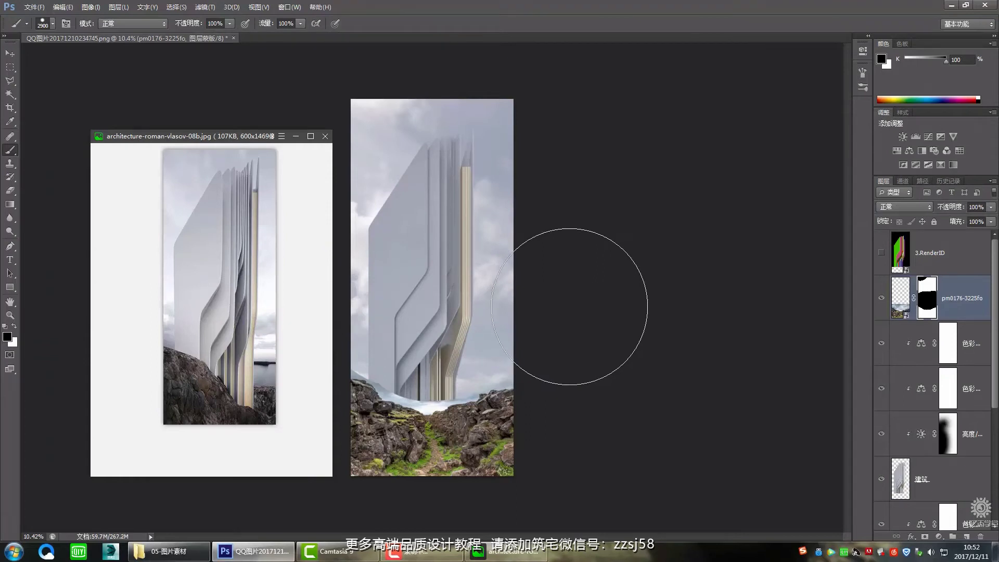
- Reduce the brush to 175 px and mask out the photo's leftover sky between the rocks and the building's base
key(bracketleft)
key(bracketleft)
key(bracketleft)
key(bracketleft)
key(bracketleft)
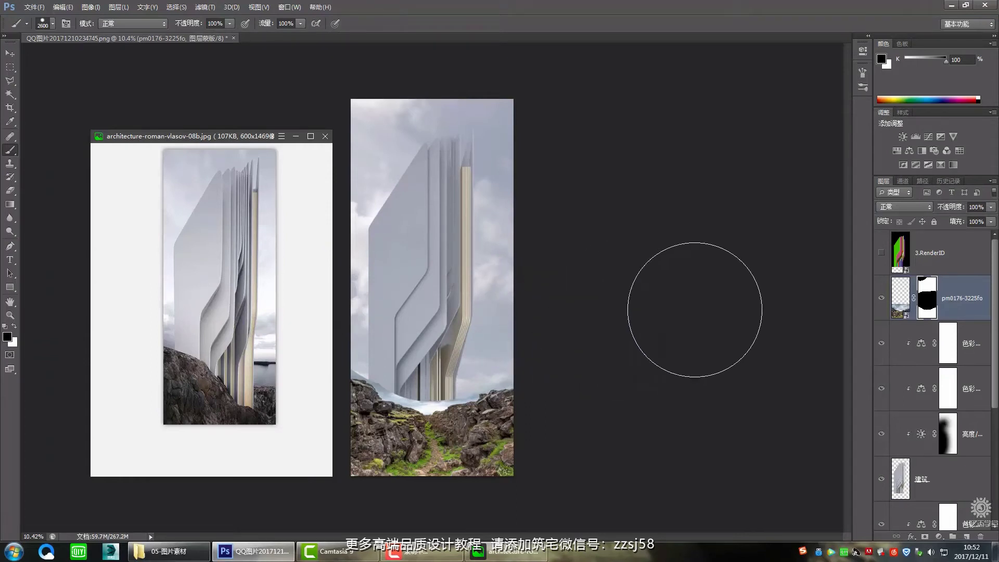
key(bracketleft)
key(bracketleft)
key(bracketleft)
key(bracketleft)
key(bracketleft)
click(906, 304)
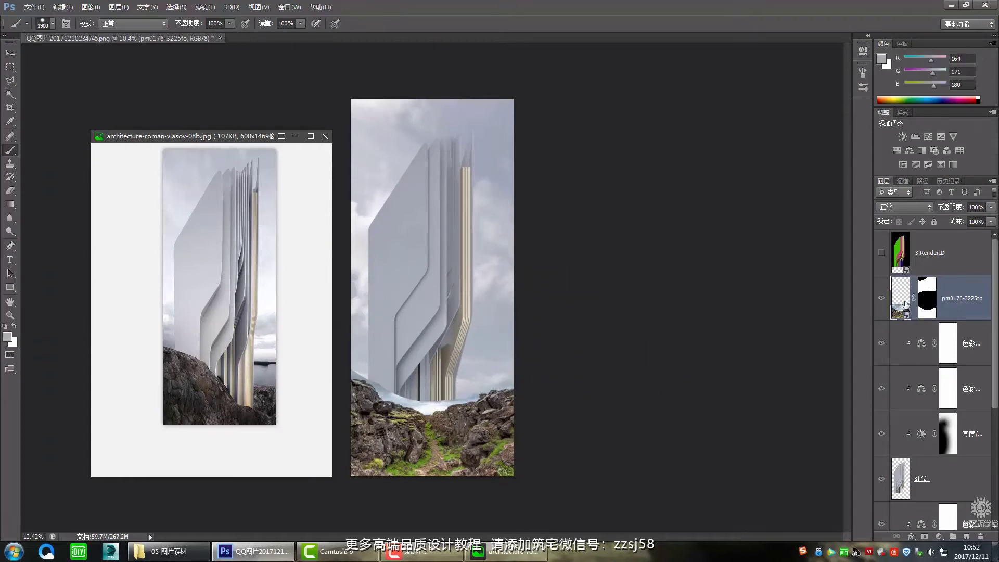
click(924, 302)
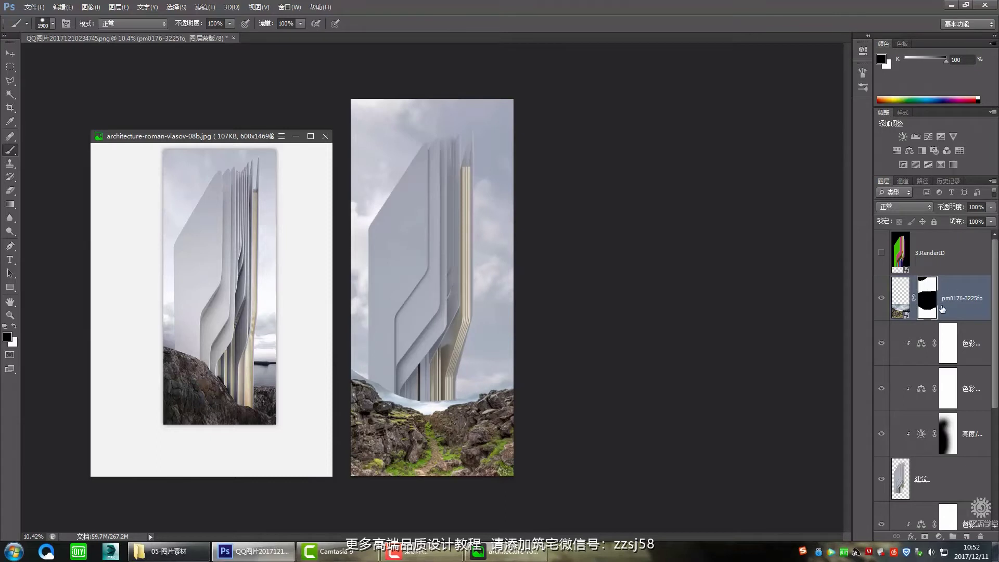
key(bracketleft)
key(bracketleft)
key(bracketleft)
key(bracketleft)
key(bracketleft)
key(bracketleft)
scroll(464, 370, up, 1)
scroll(464, 370, up, 1)
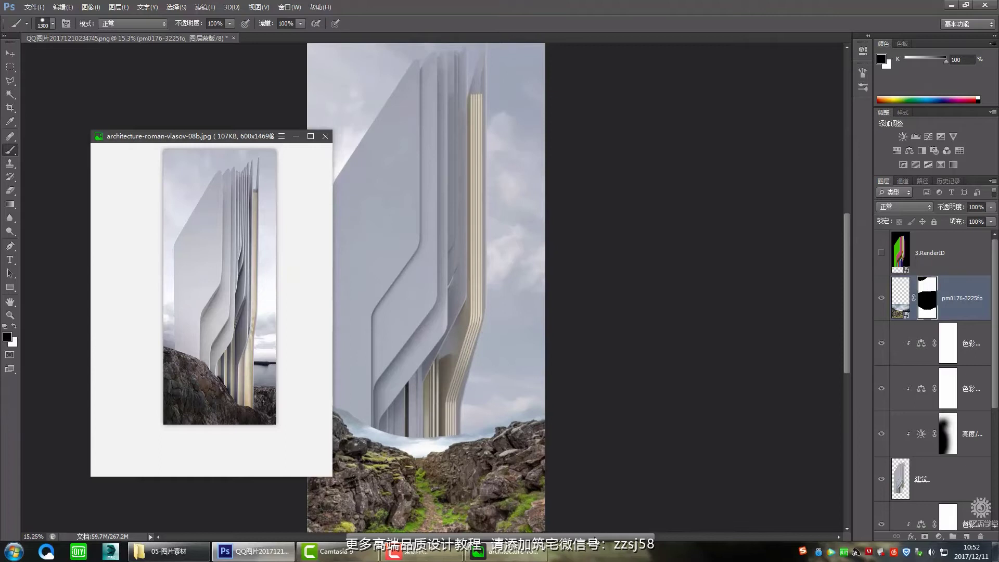
scroll(458, 424, up, 5)
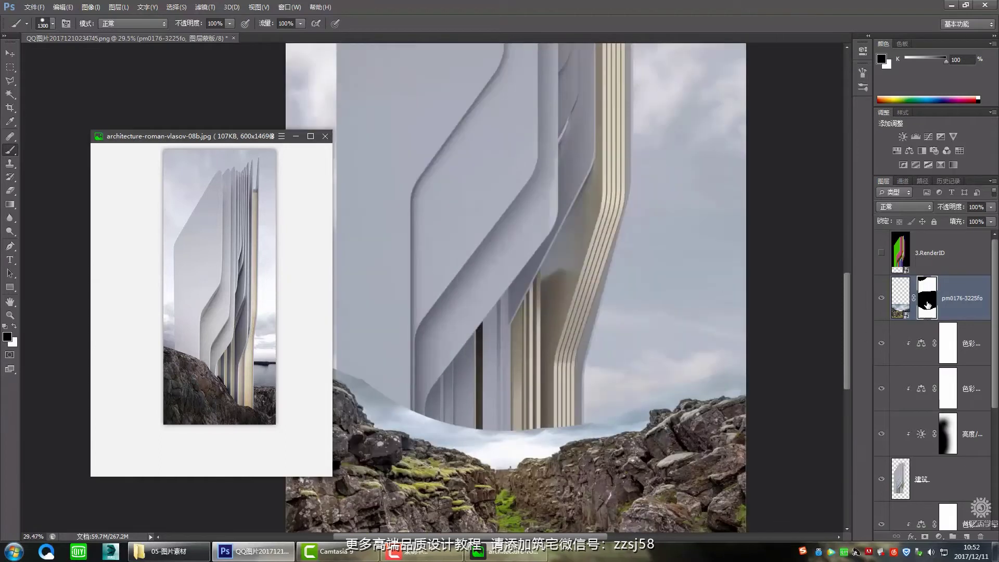
key(bracketleft)
key(bracketleft)
key(bracketleft)
key(bracketleft)
key(bracketleft)
key(bracketleft)
key(bracketleft)
key(bracketleft)
key(bracketleft)
key(bracketleft)
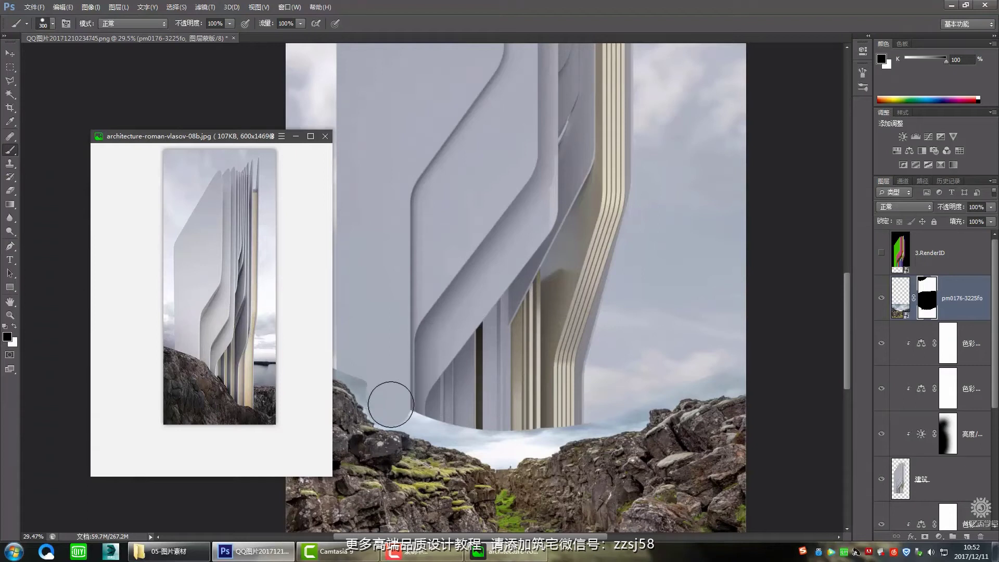
scroll(396, 412, up, 4)
key(bracketleft)
key(bracketleft)
key(bracketleft)
mouse_move(419, 422)
mouse_down()
mouse_move(507, 454)
mouse_move(635, 462)
mouse_move(637, 474)
mouse_move(740, 458)
mouse_move(788, 434)
mouse_move(705, 461)
mouse_move(645, 498)
mouse_up()
scroll(643, 452, down, 4)
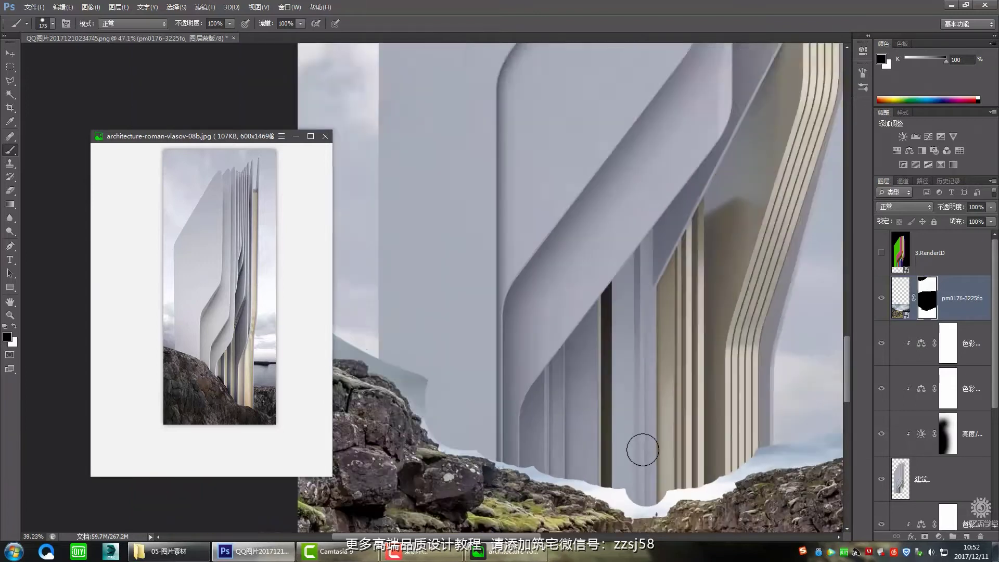
- Mask out the photo's leftover sky above the left rock ridge and along the right rock ridge
drag(386, 348, 423, 357)
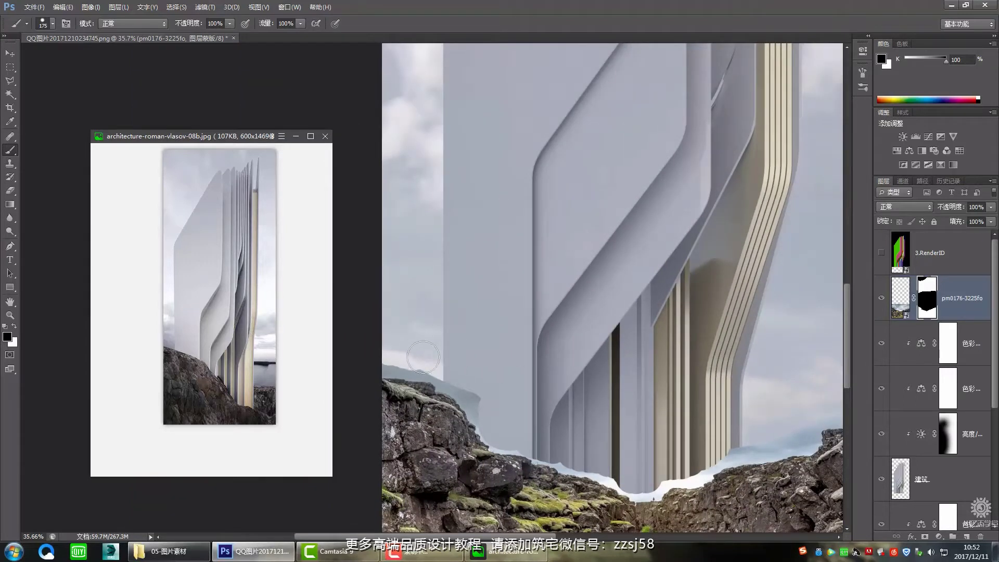
mouse_move(489, 412)
mouse_down()
mouse_move(463, 375)
mouse_move(393, 356)
mouse_up()
scroll(719, 364, down, 2)
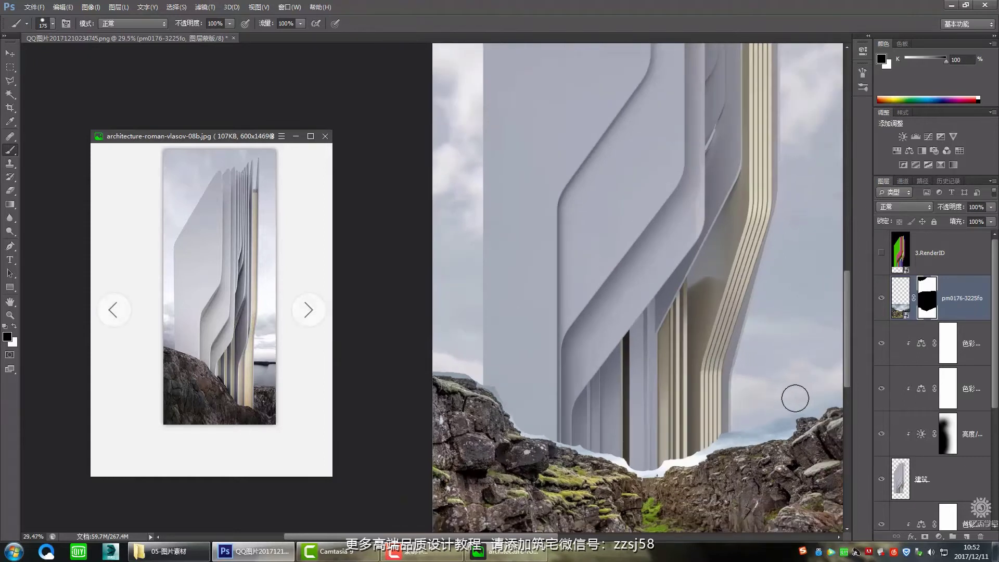
drag(778, 417, 663, 448)
scroll(763, 395, down, 3)
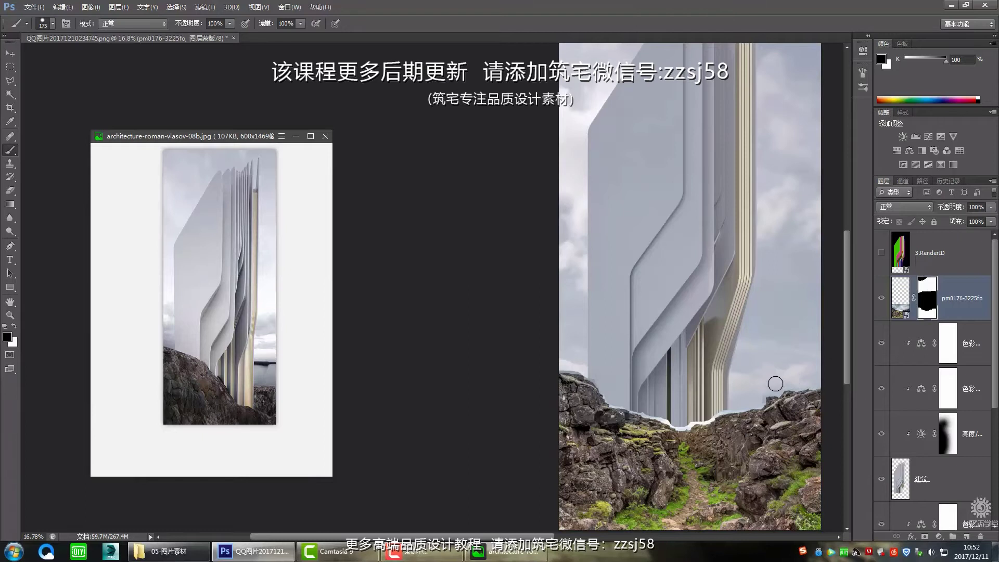
- Reduce the brush to 45 px and mask out the leftover sky fragments along the right rock ridge
scroll(775, 383, up, 3)
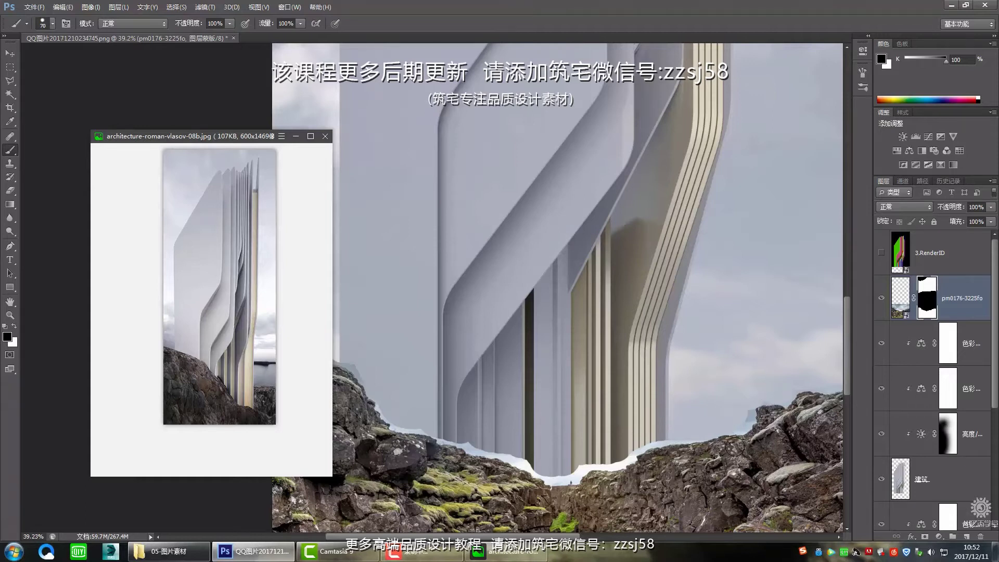
scroll(735, 447, up, 2)
key(bracketleft)
scroll(651, 337, up, 3)
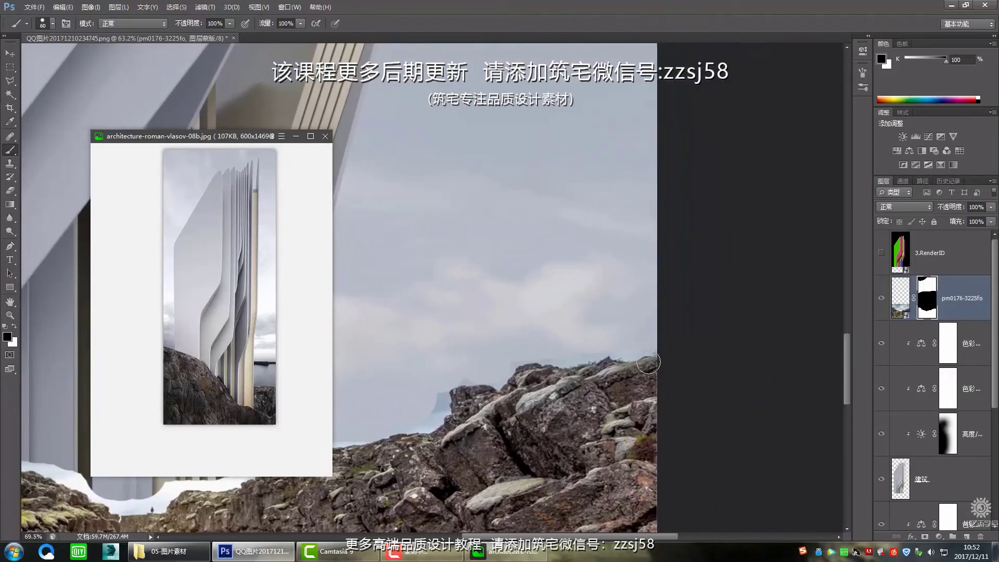
key(bracketleft)
key(bracketleft)
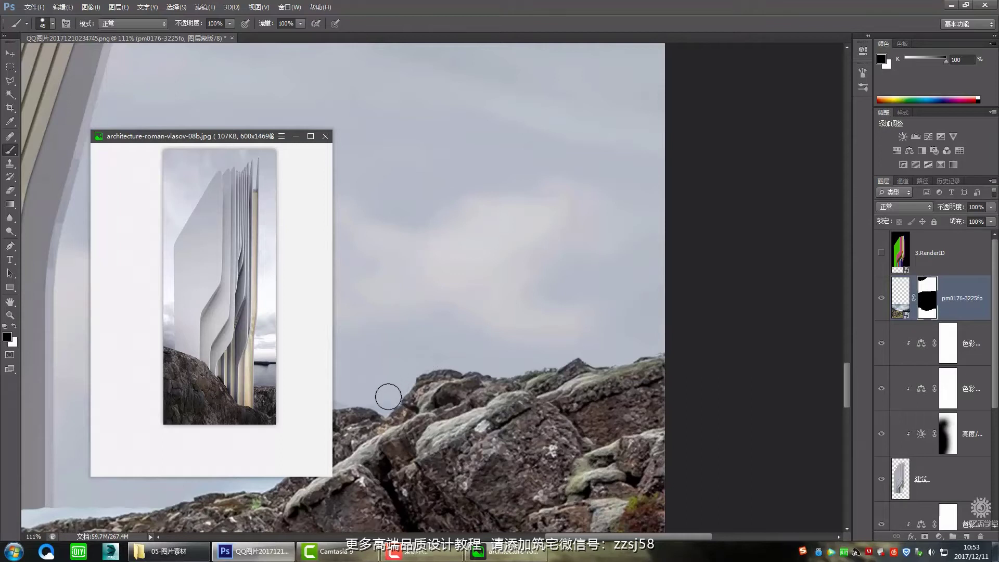
scroll(541, 469, down, 5)
scroll(472, 333, up, 5)
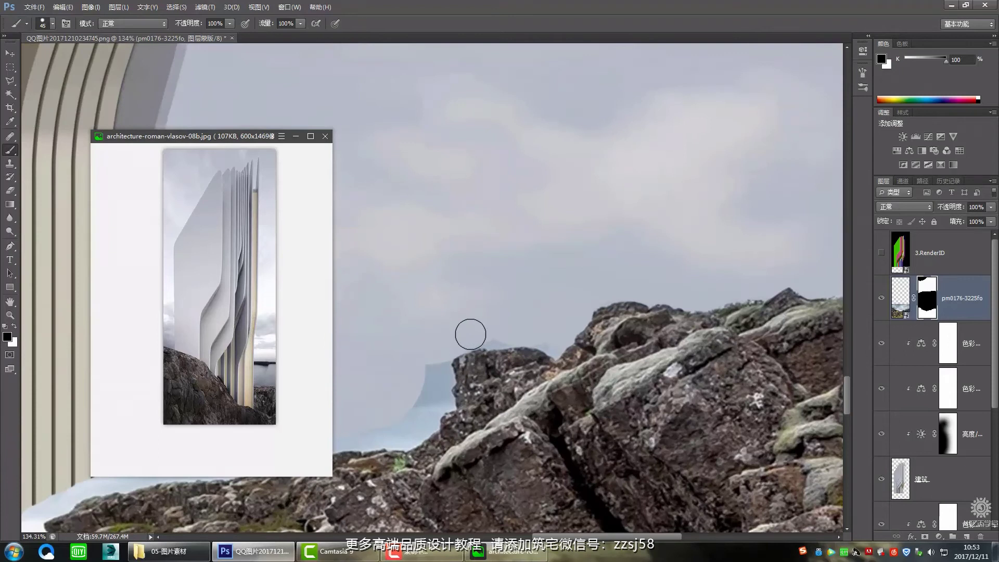
drag(471, 334, 548, 335)
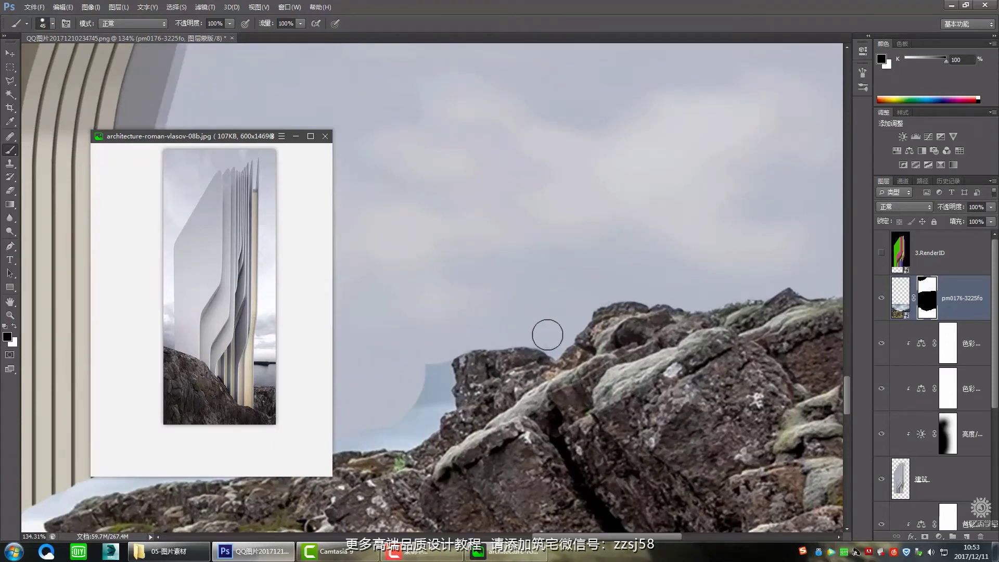
mouse_move(442, 346)
mouse_down()
mouse_move(437, 401)
mouse_move(404, 435)
mouse_move(378, 432)
mouse_move(814, 439)
mouse_move(671, 435)
mouse_up()
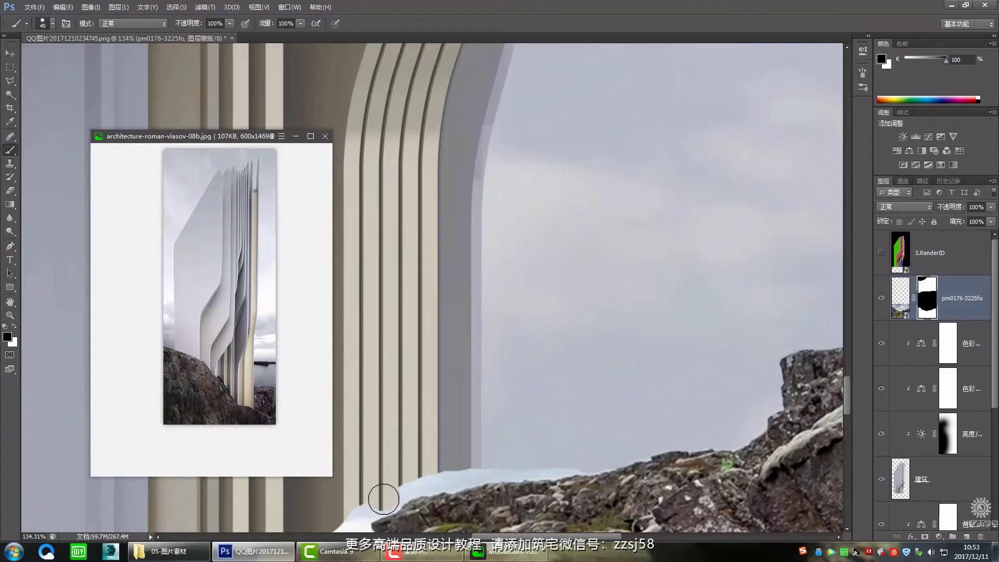
- Mask out the pale sky strip between the right rocks and the base of the building's beige ribs
mouse_move(385, 500)
mouse_down()
mouse_move(484, 467)
mouse_move(598, 455)
mouse_up()
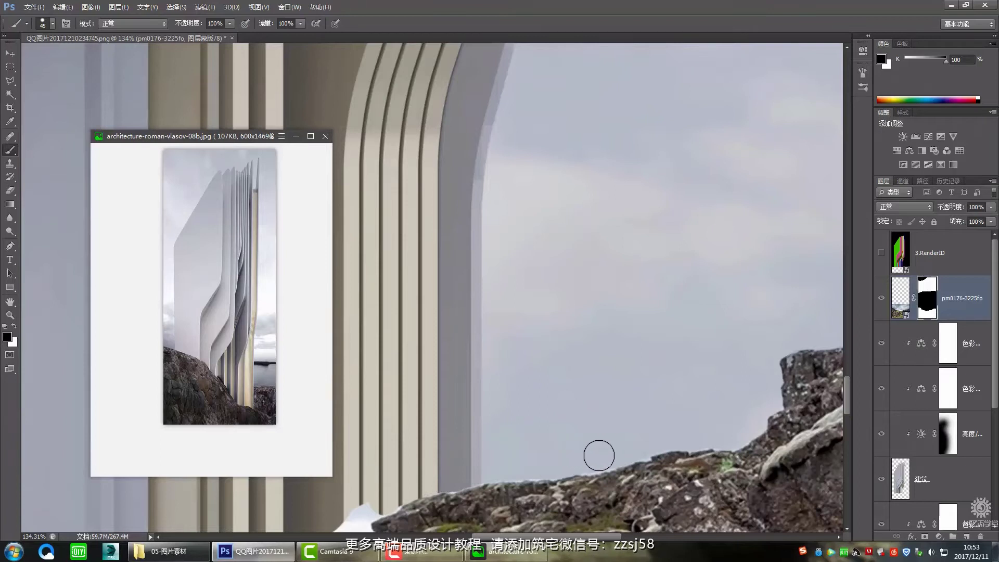
scroll(581, 459, down, 3)
scroll(556, 452, up, 3)
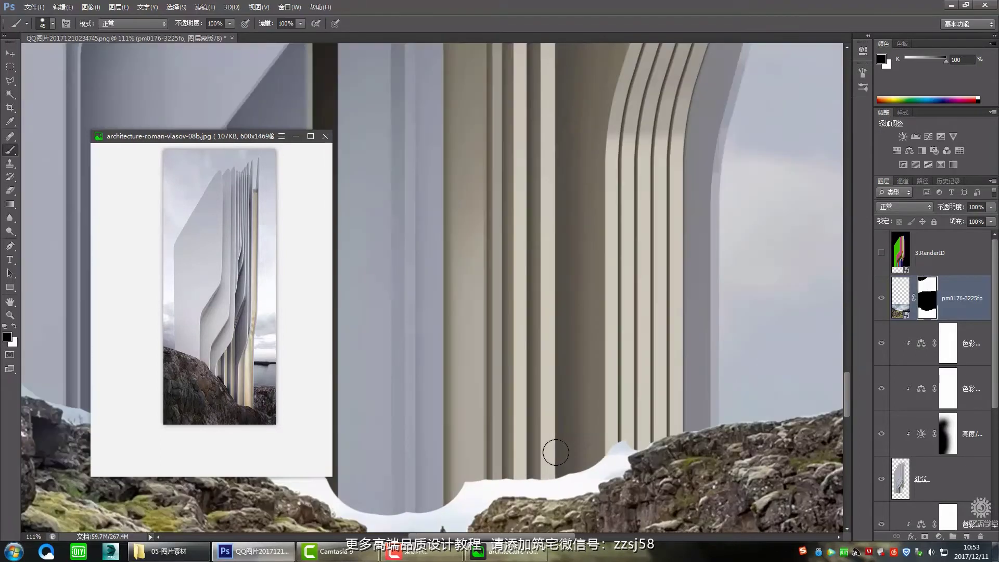
drag(624, 444, 602, 470)
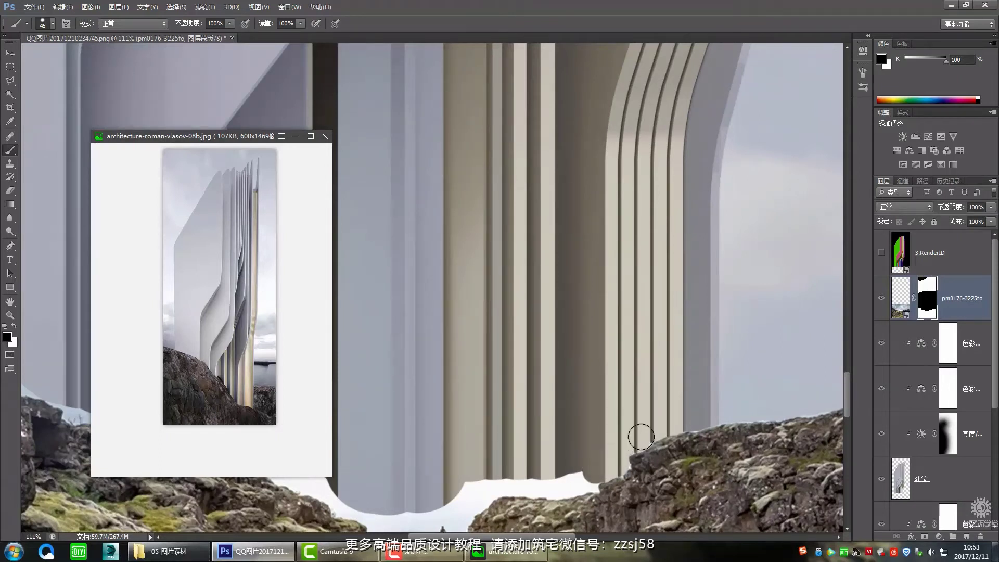
mouse_move(594, 468)
mouse_down()
mouse_move(577, 476)
mouse_move(587, 482)
mouse_up()
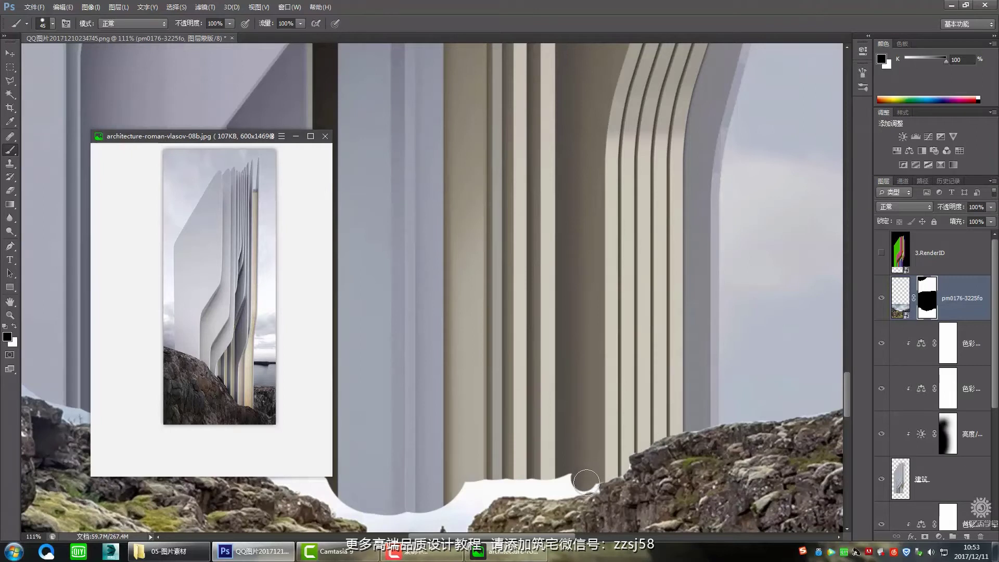
scroll(468, 484, down, 2)
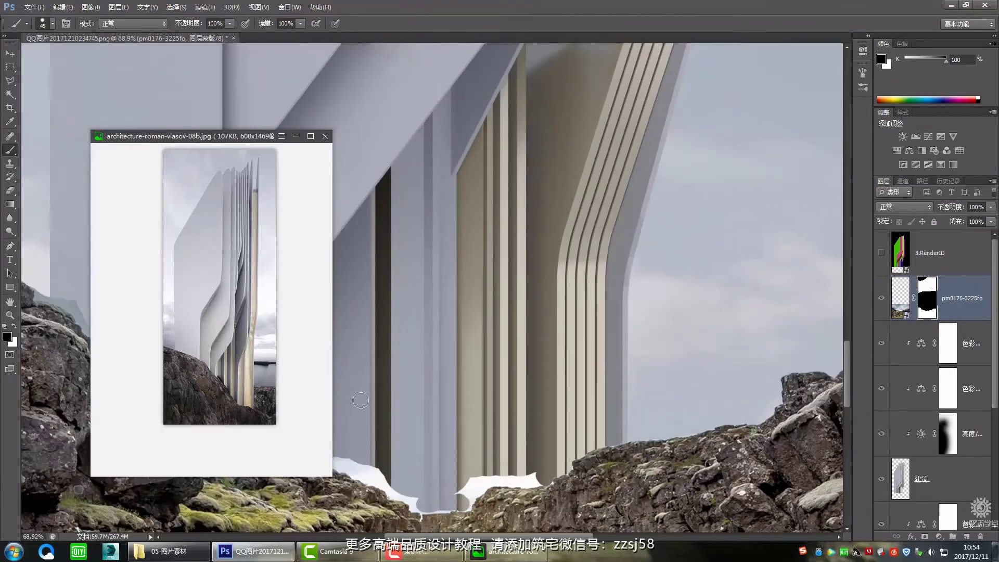
- Select the white sky patches in the rock gap with the Magic Wand at tolerance 17 and fill them black on the mask
click(10, 94)
click(495, 478)
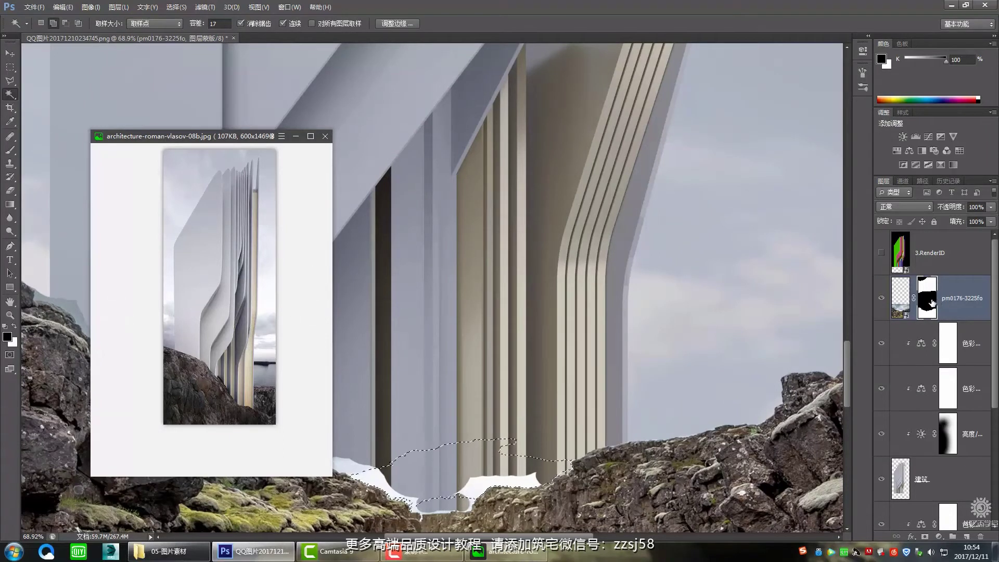
key(alt+Delete)
key(ctrl+d)
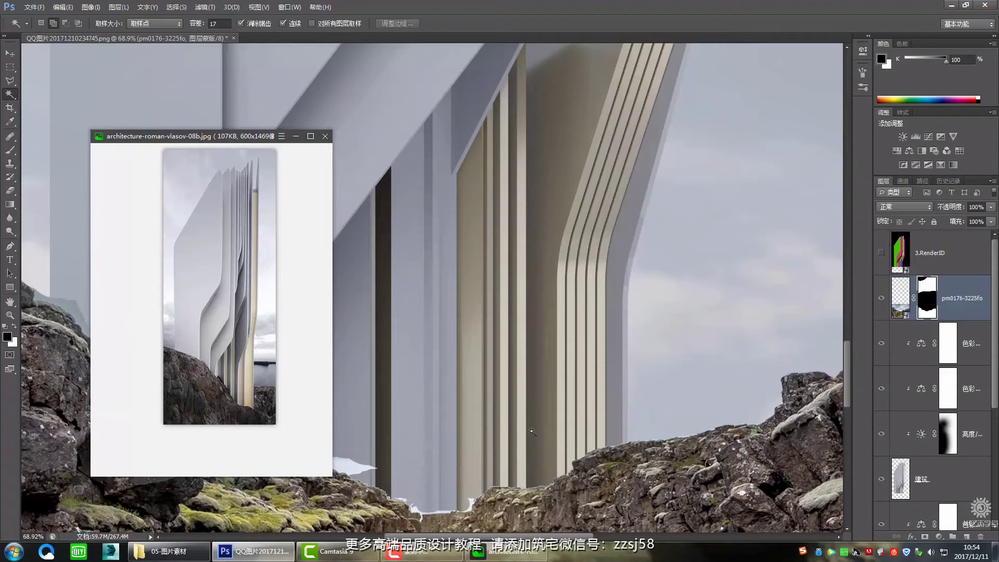
scroll(480, 511, up, 2)
click(476, 516)
scroll(500, 439, down, 2)
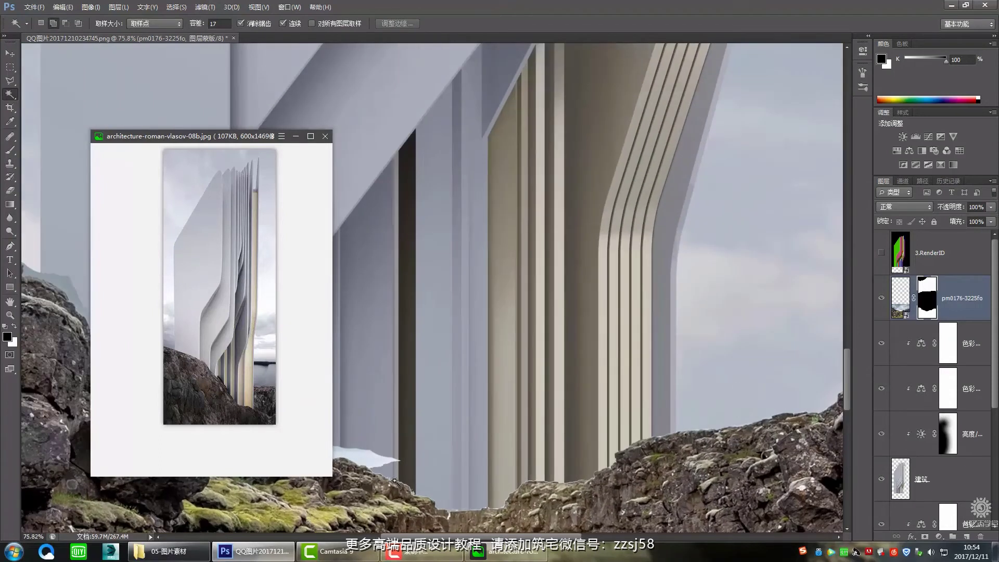
- Select the leftover sky along the left rock ridge and slope with the Magic Wand and fill it black on the mask
click(417, 448)
scroll(428, 440, down, 1)
scroll(428, 440, down, 3)
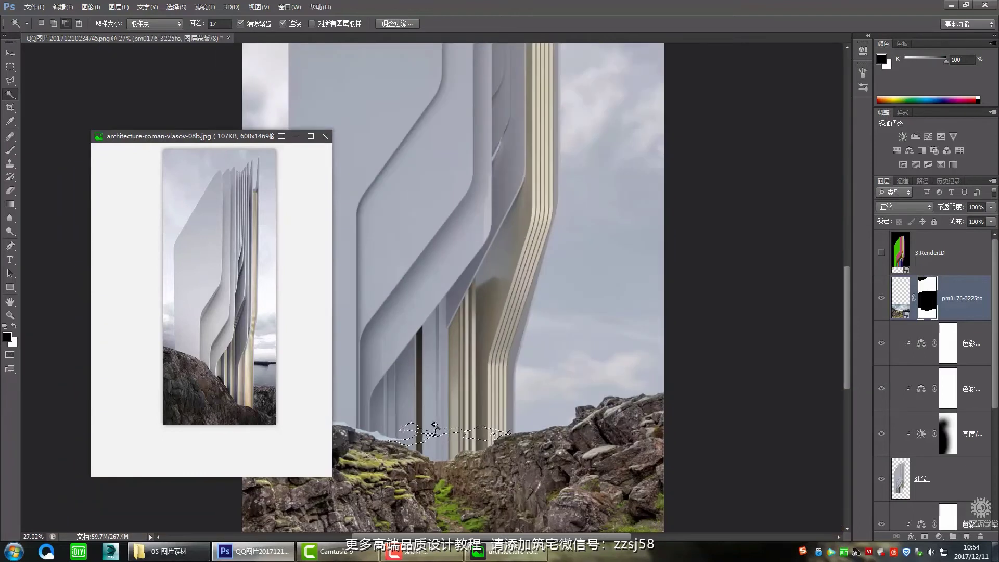
scroll(428, 438, up, 1)
scroll(428, 437, up, 4)
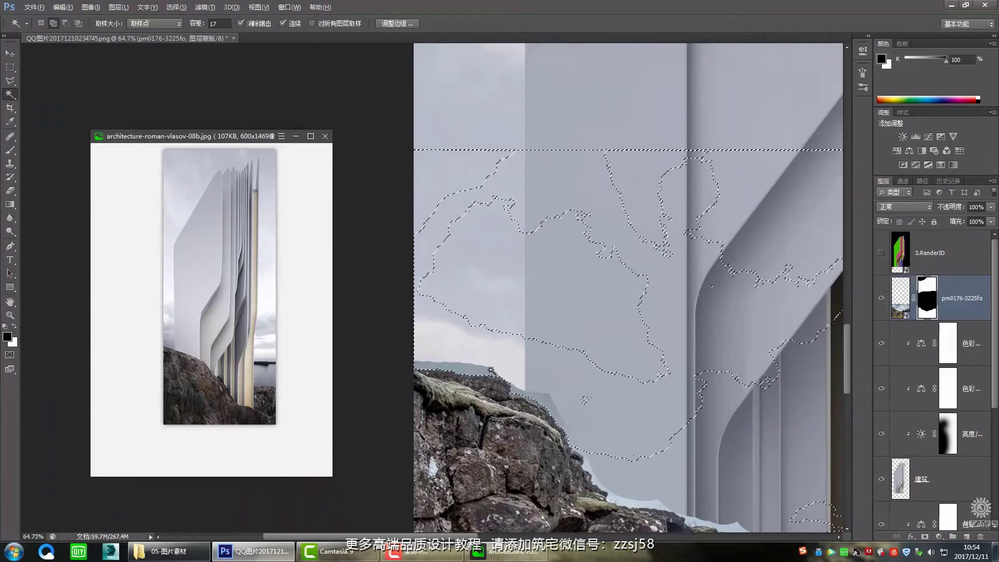
key(ctrl+d)
scroll(629, 522, up, 2)
click(642, 498)
shift+click(629, 491)
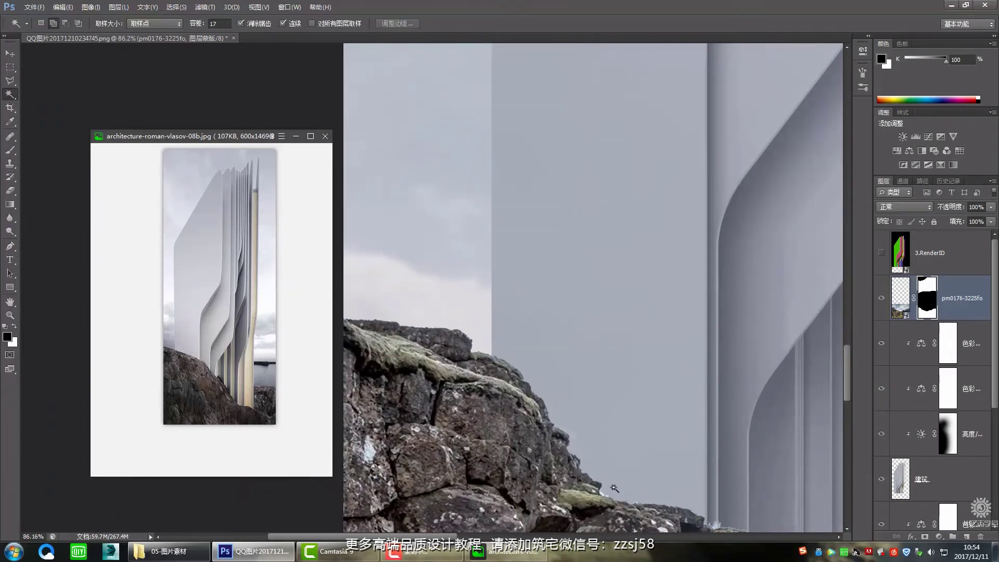
- Clear more sky remnants from the mask where the left rock slope meets the building, using Magic Wand selections
scroll(609, 491, up, 3)
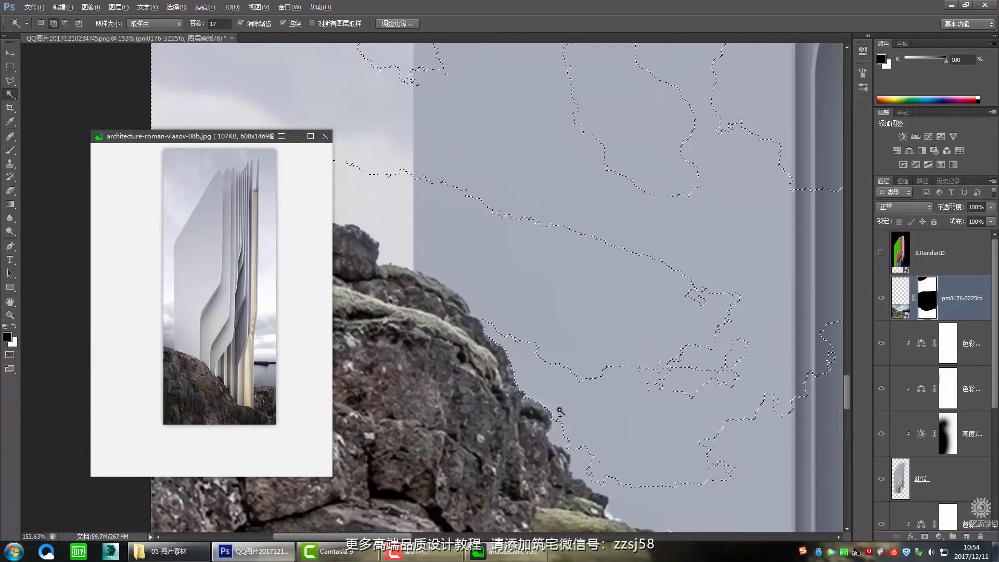
key(ctrl+d)
scroll(656, 492, down, 3)
scroll(655, 492, up, 4)
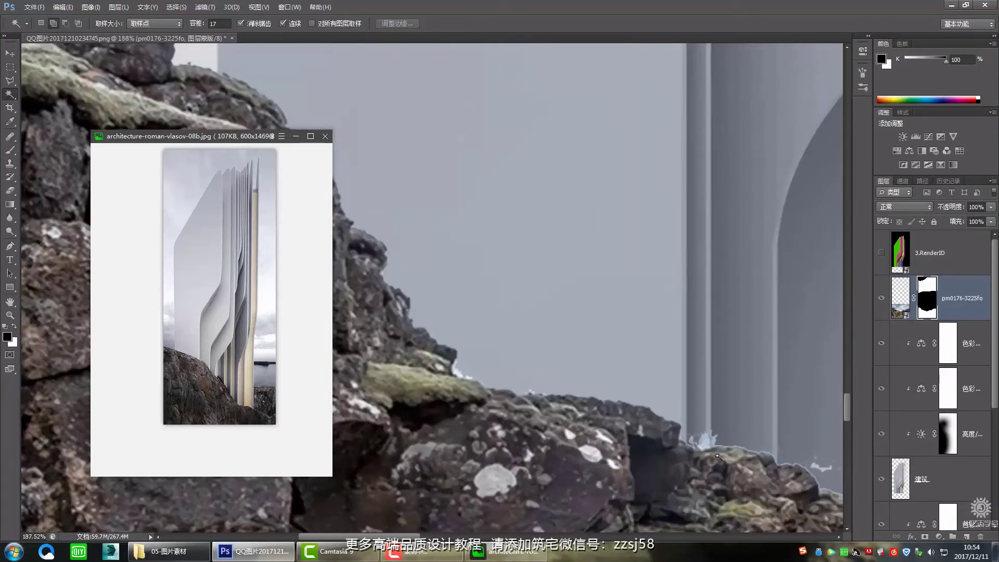
click(710, 442)
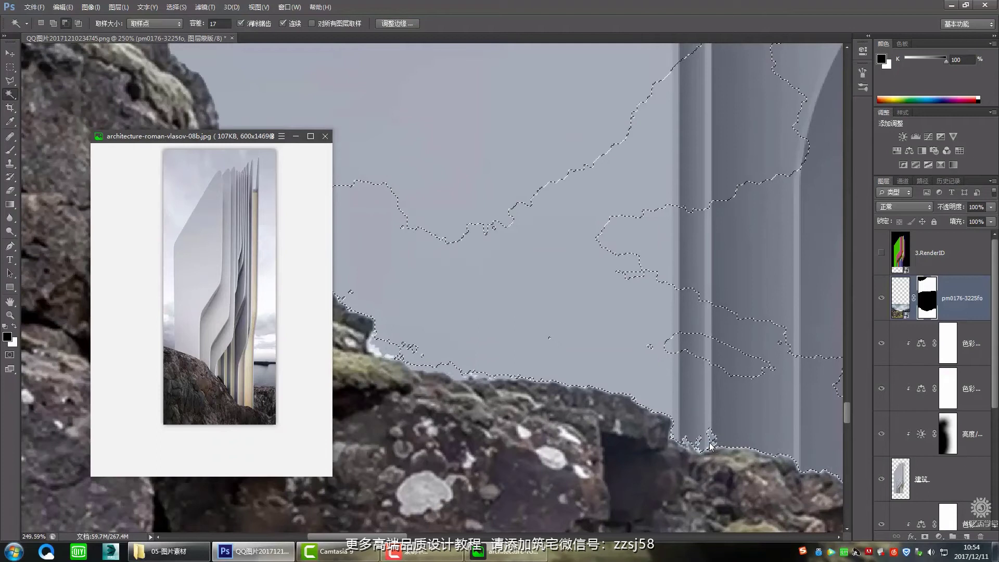
key(ctrl+d)
scroll(675, 402, up, 2)
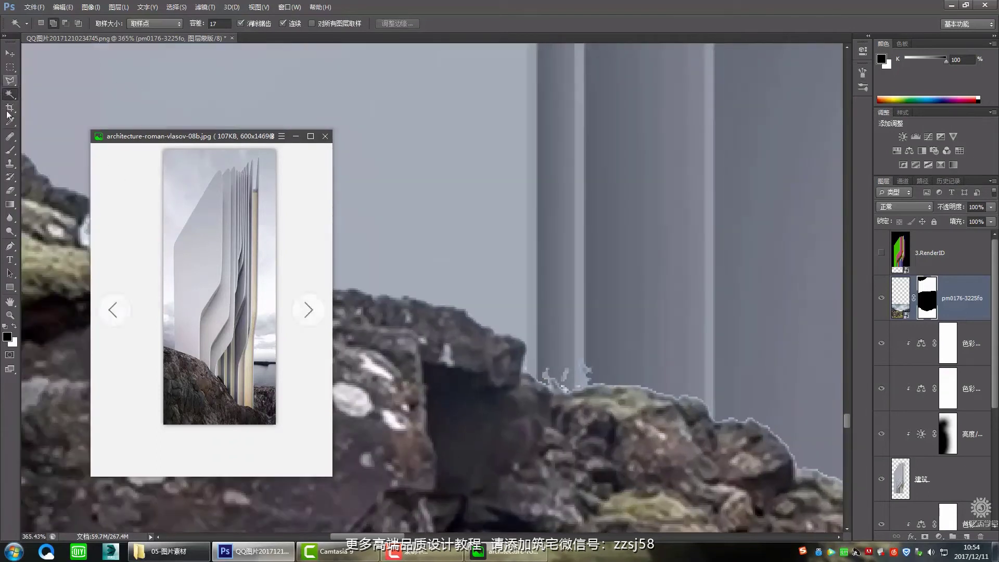
- Brush black on the mask over the pale flecks and fringe where the left slope meets the building's base
click(9, 150)
mouse_move(560, 312)
mouse_down()
mouse_move(576, 330)
mouse_move(573, 348)
mouse_move(602, 334)
mouse_move(683, 355)
mouse_up()
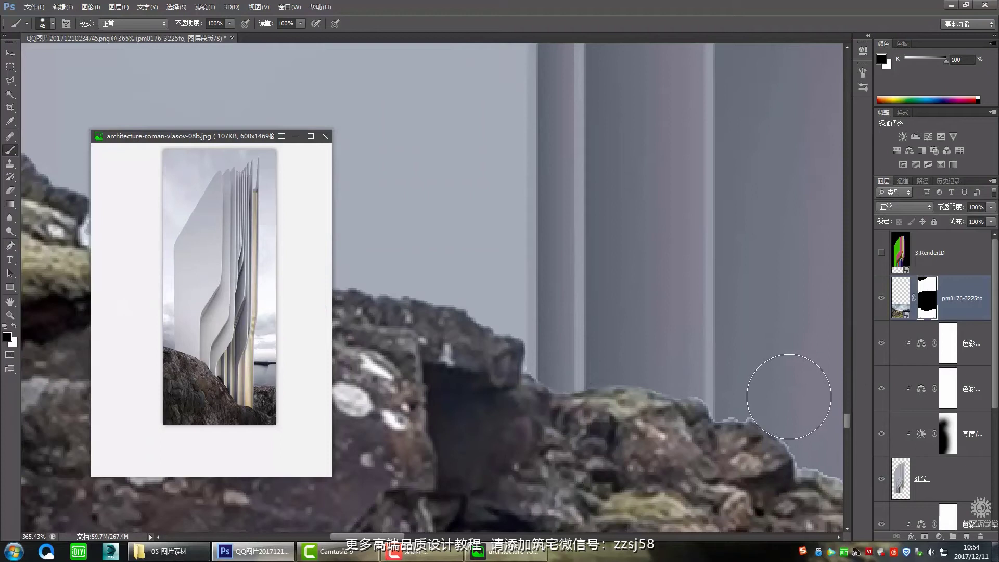
drag(814, 412, 829, 434)
- Brush out the remaining pale fringe on the mask at the bottom of the gap between the rocks
scroll(819, 413, down, 5)
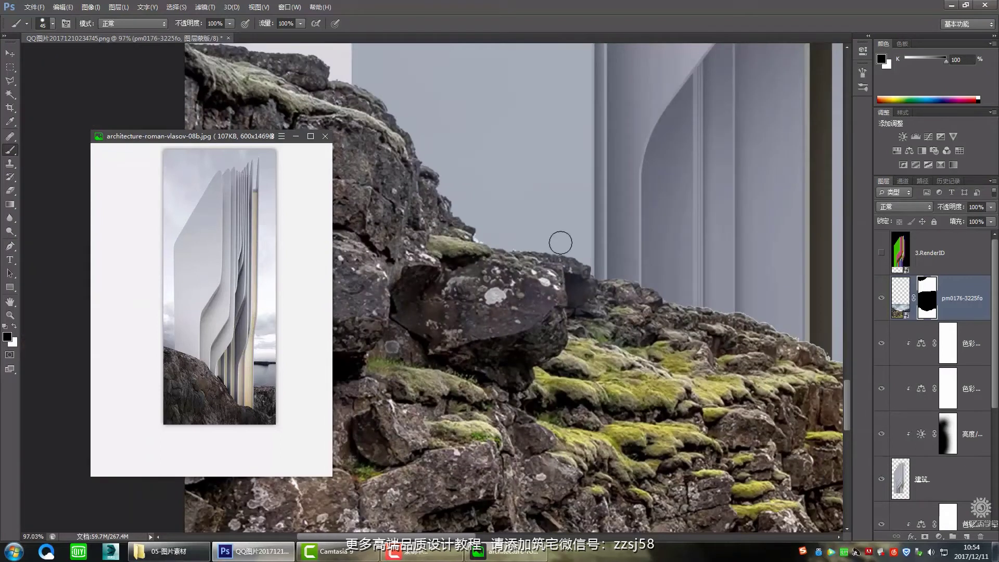
scroll(546, 205, down, 2)
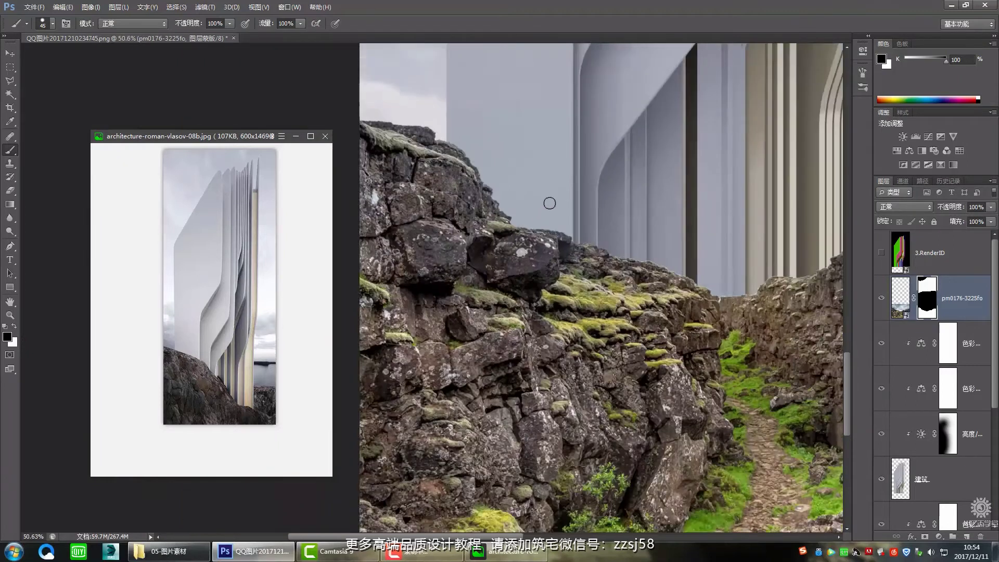
scroll(642, 261, up, 4)
drag(604, 282, 680, 273)
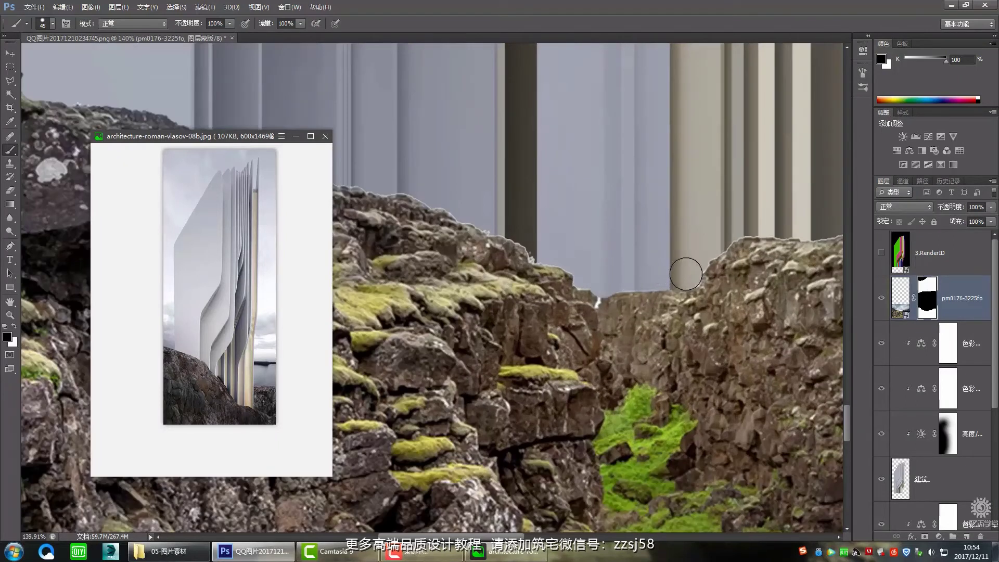
scroll(649, 212, down, 6)
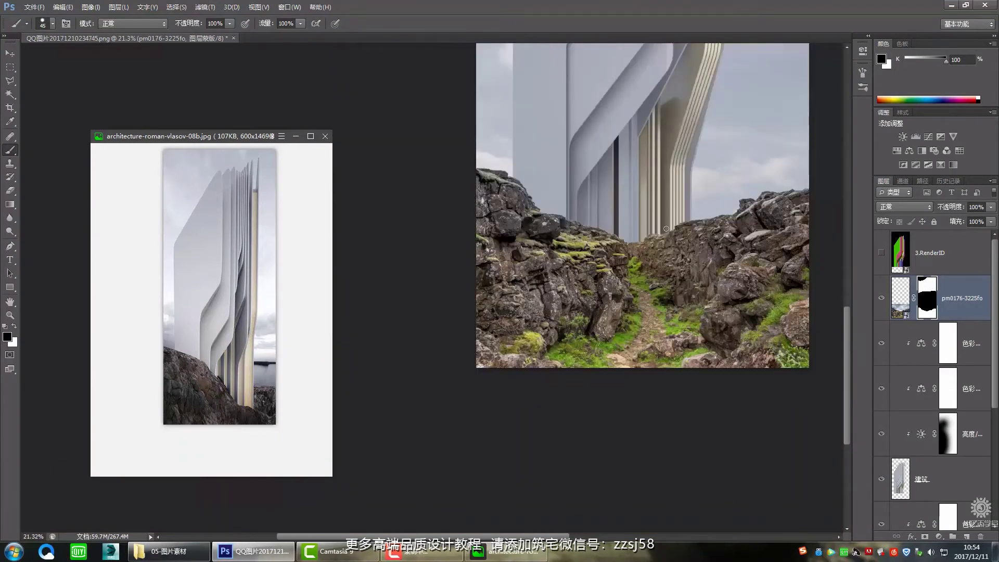
scroll(666, 229, down, 2)
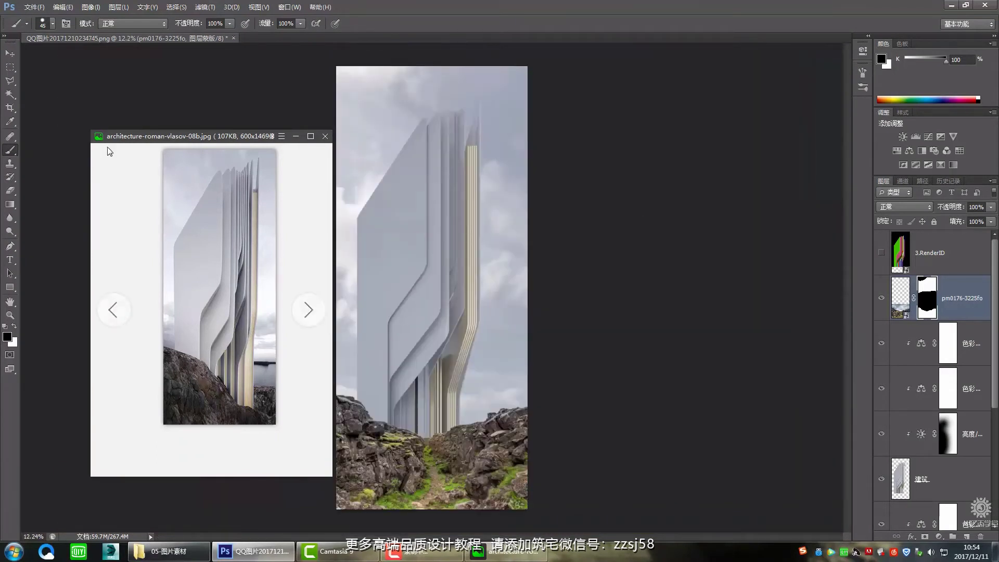
- Free-transform the rock photo to about 136.3% and position it so the taller left ridge overlaps the building's base
click(10, 57)
scroll(539, 323, down, 1)
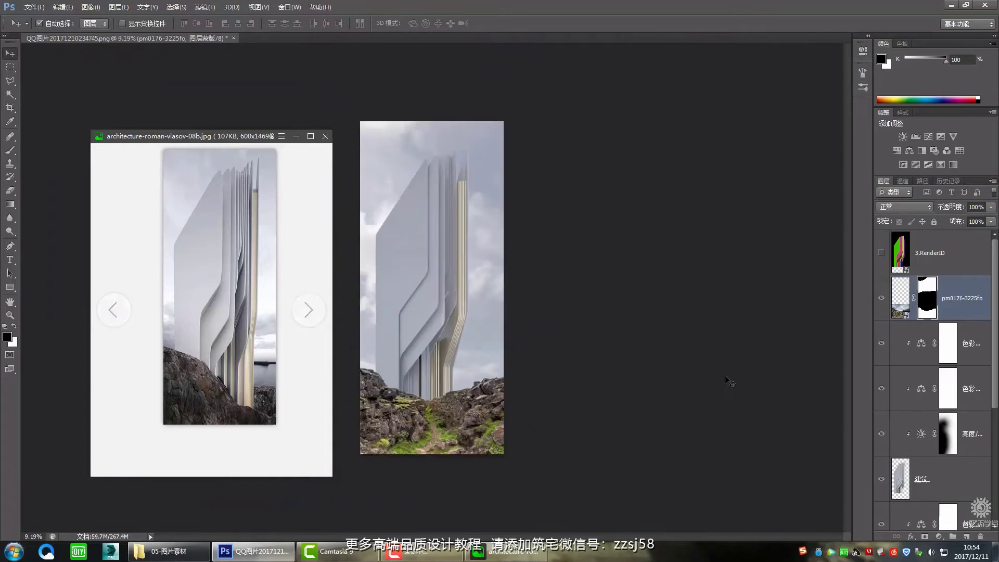
key(ctrl+t)
mouse_move(529, 468)
mouse_down()
mouse_move(589, 506)
mouse_move(514, 459)
mouse_move(535, 461)
mouse_up()
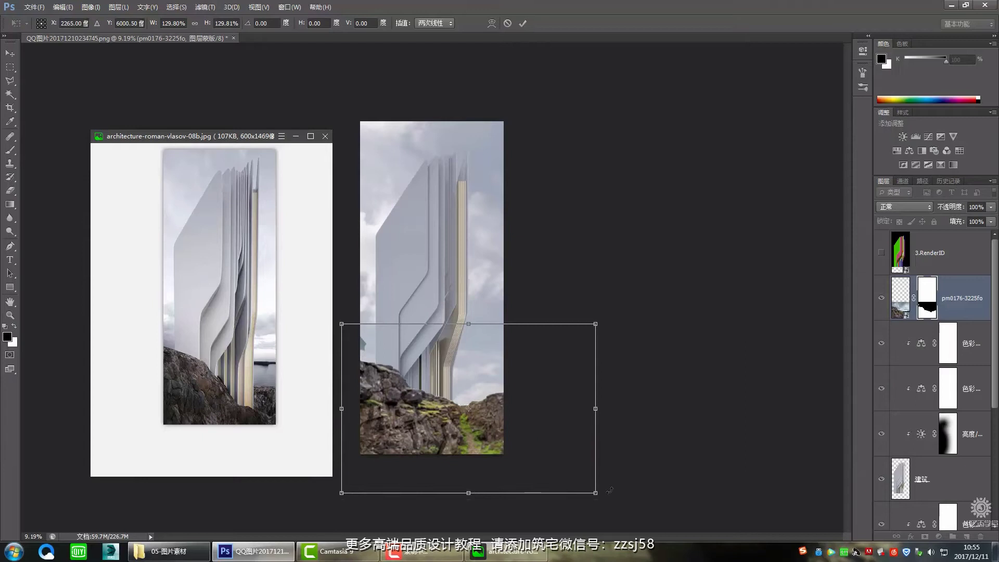
drag(596, 493, 609, 502)
drag(553, 462, 552, 465)
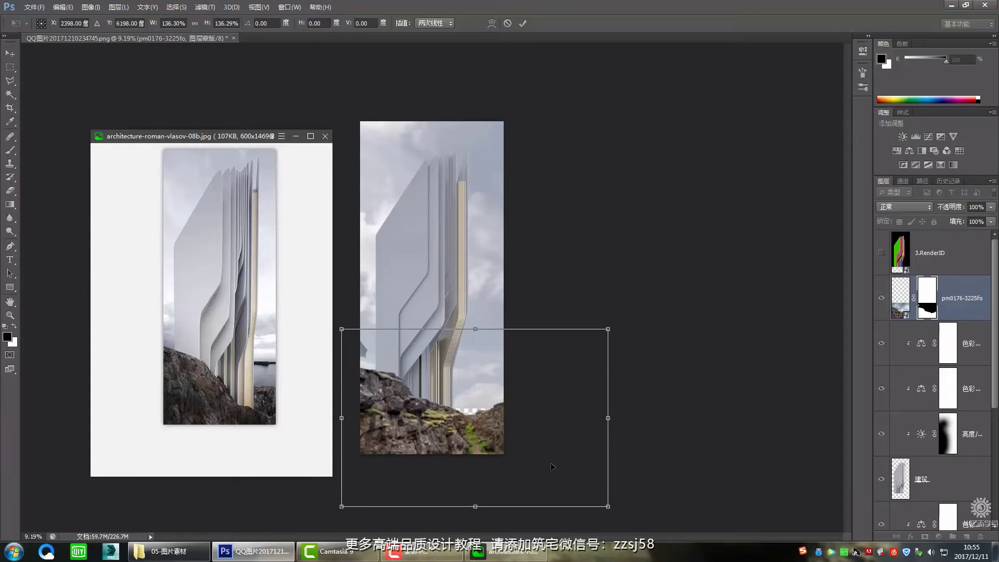
key(Return)
scroll(530, 347, down, 2)
scroll(475, 408, up, 1)
- Switch to File Explorer, move the reference viewer aside, and open the finished image 完成.jpg from the 01-完成PSD folder
click(505, 552)
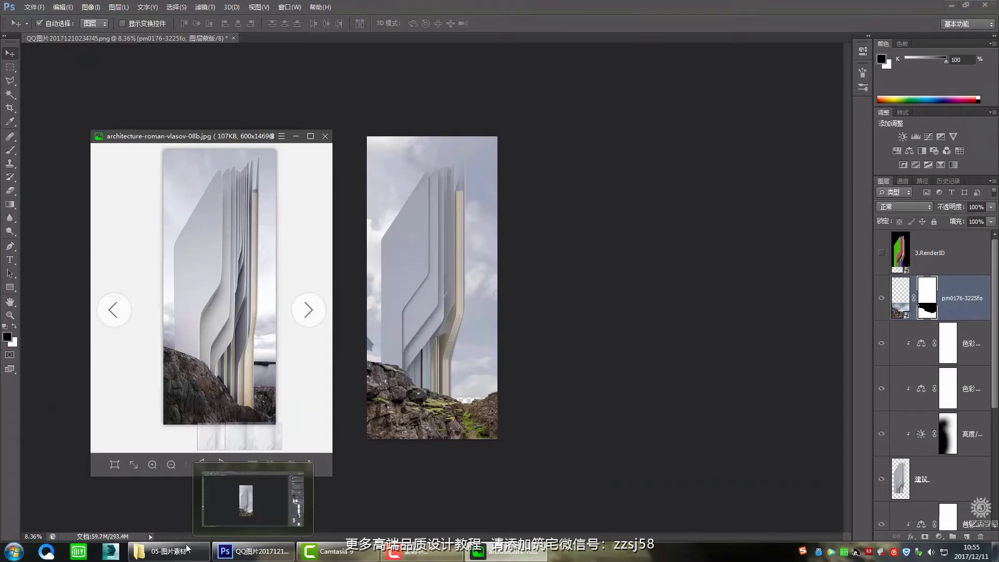
click(172, 550)
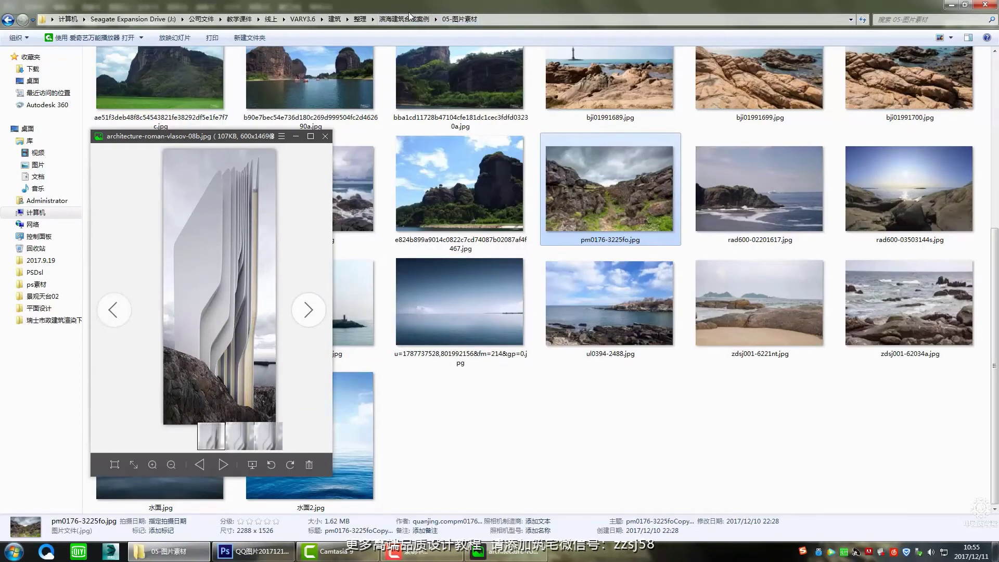
click(360, 19)
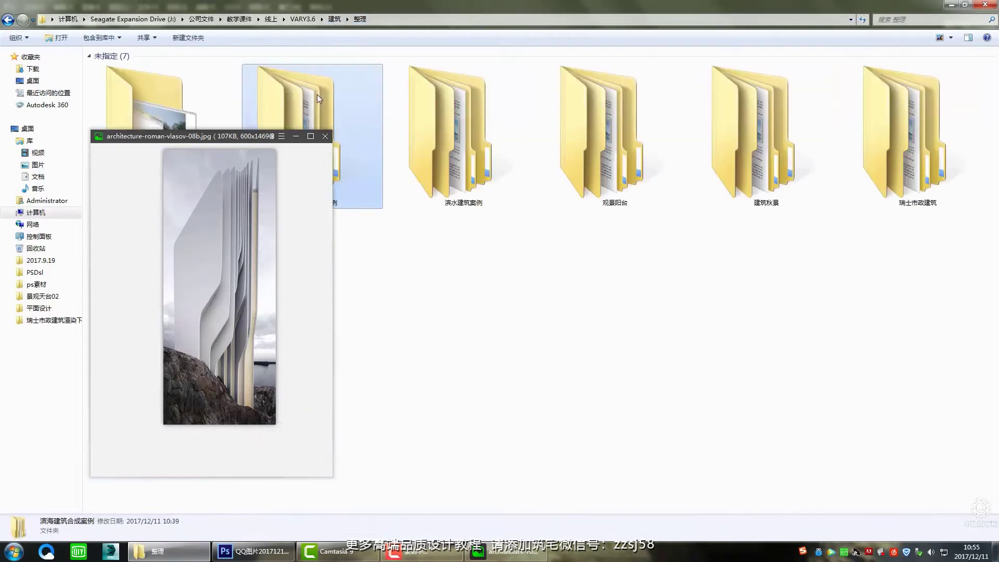
double_click(317, 95)
drag(253, 137, 269, 235)
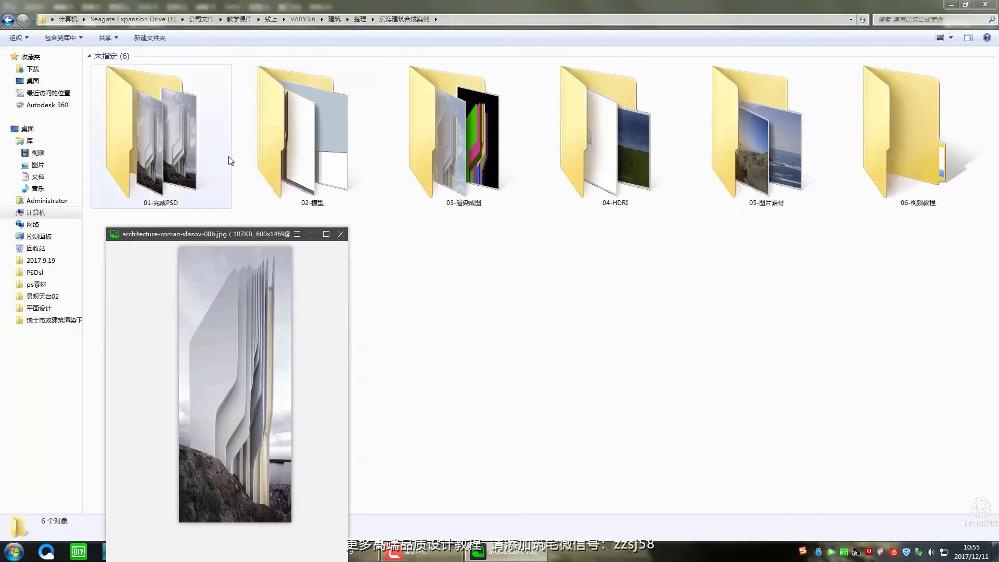
double_click(229, 160)
double_click(171, 83)
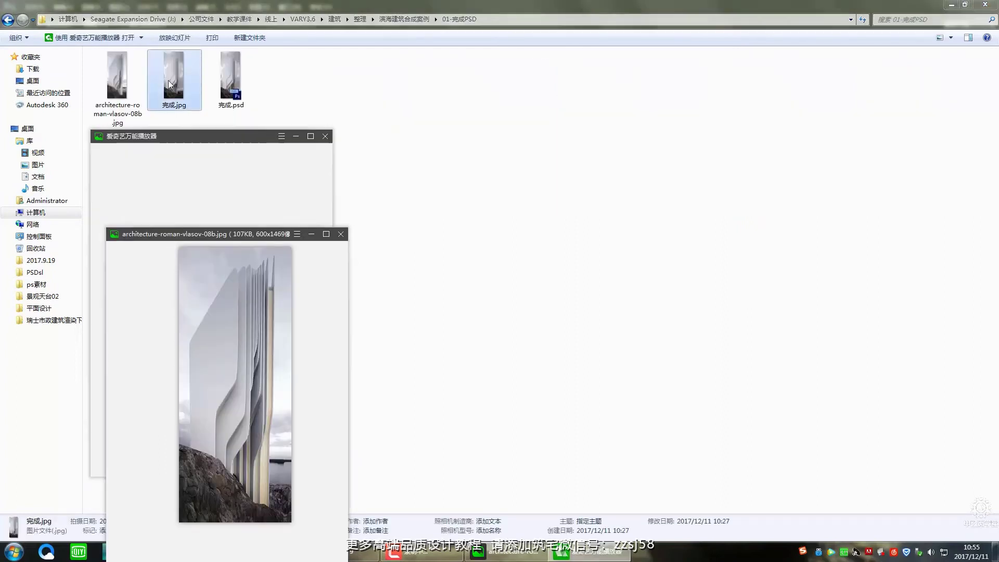
- Inspect the rocky base in 完成.jpg up close, minimize both reference images, and switch back to Photoshop
scroll(292, 214, down, 3)
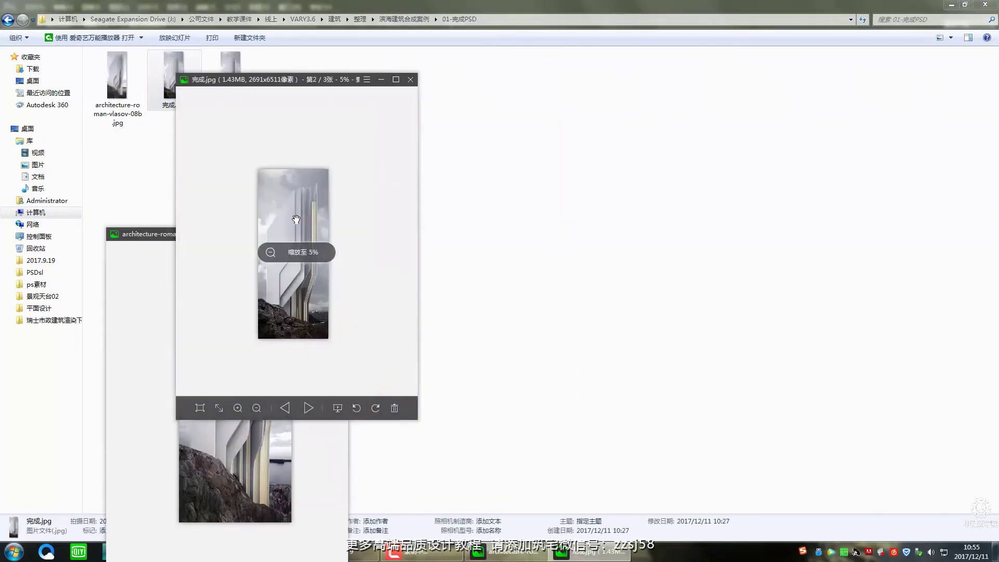
scroll(282, 311, up, 2)
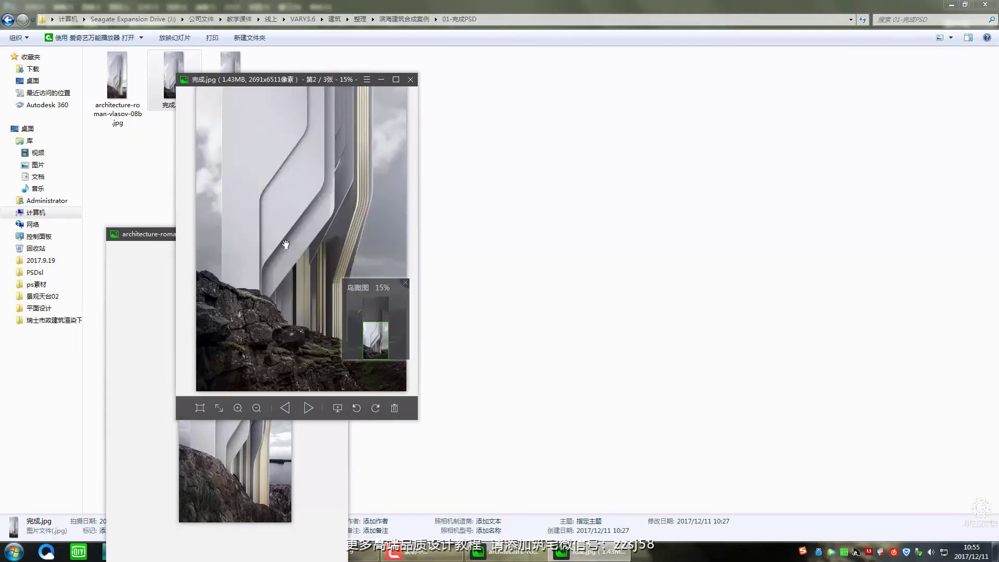
click(388, 79)
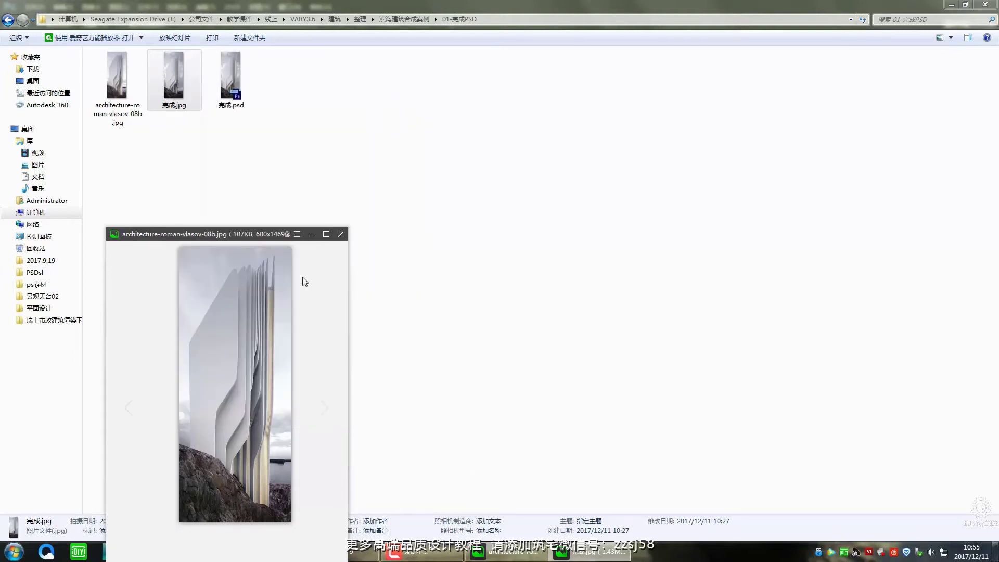
click(313, 237)
click(244, 551)
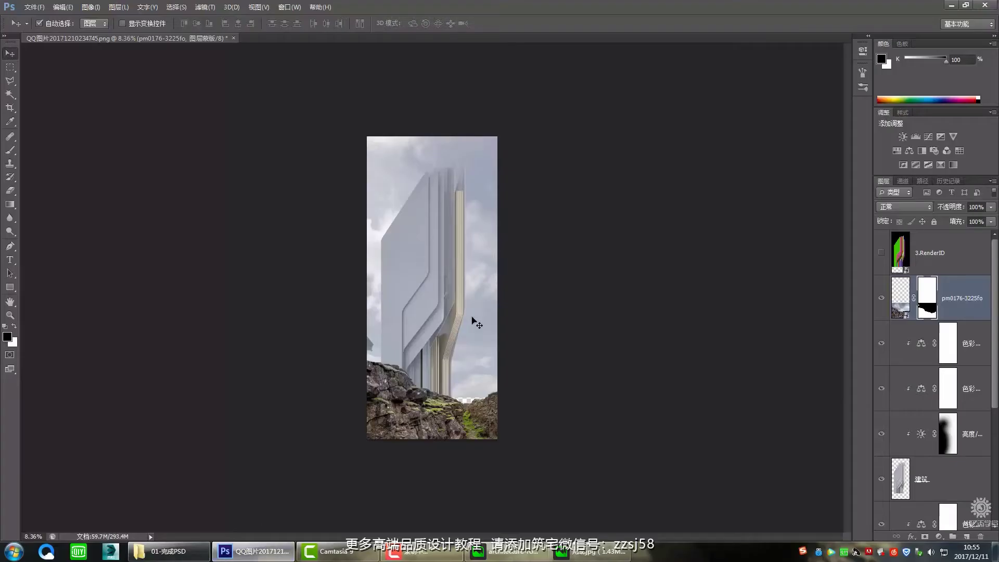
- Nudge the rock photo layer down and up to fine-tune its height against the building's base
scroll(436, 442, up, 2)
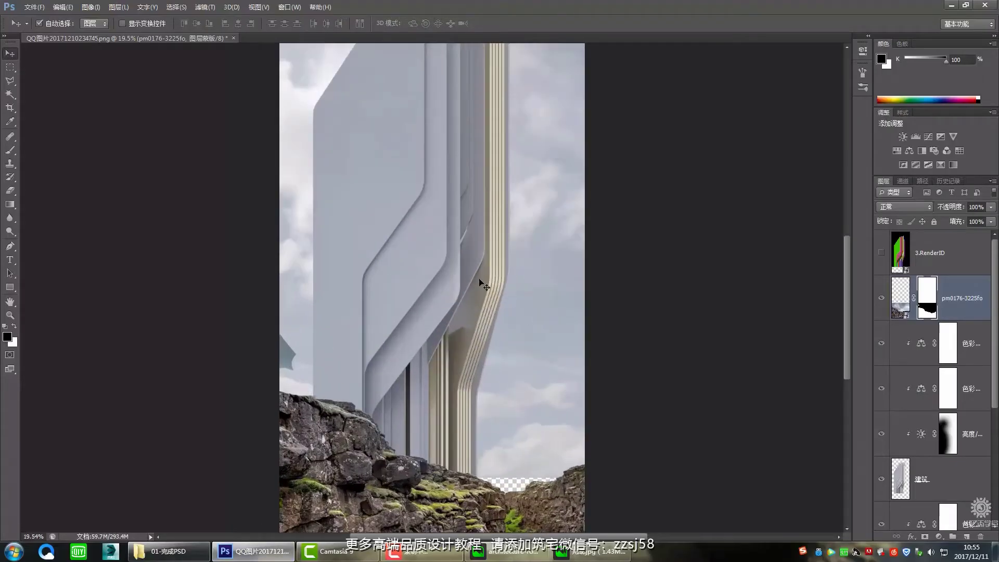
click(9, 150)
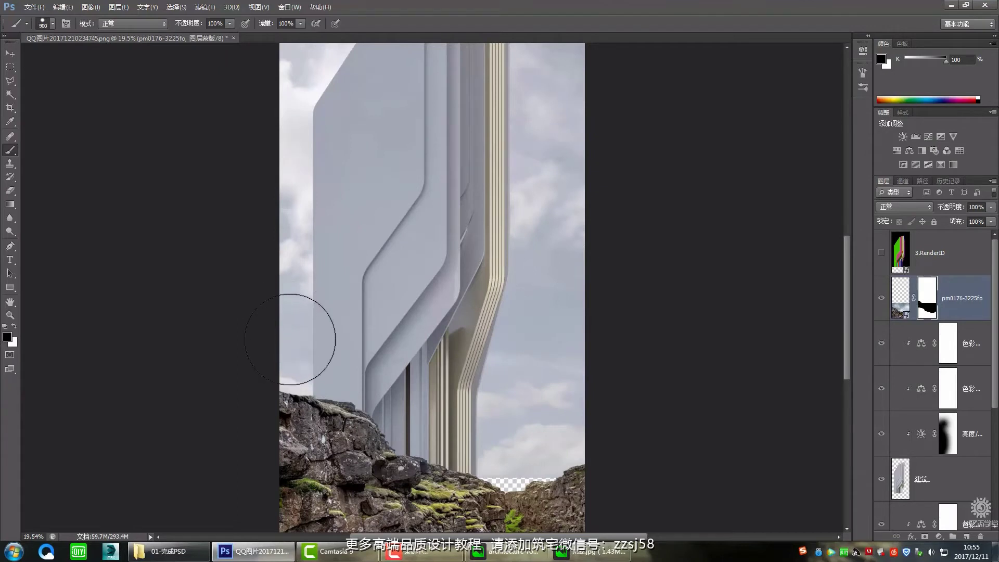
scroll(414, 301, down, 2)
key(bracketright)
key(bracketright)
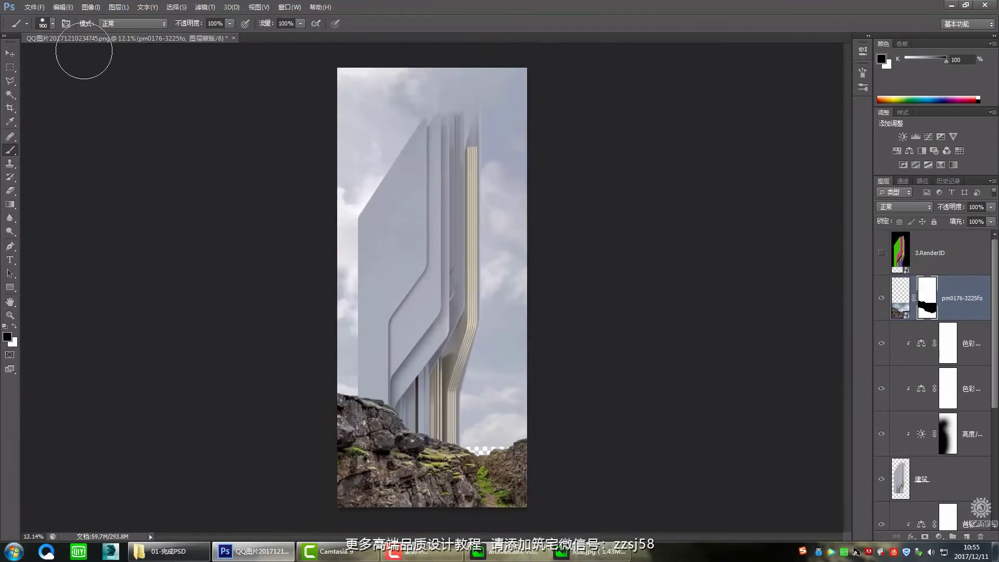
click(6, 47)
key(shift+Down)
key(shift+Down)
key(shift+Down)
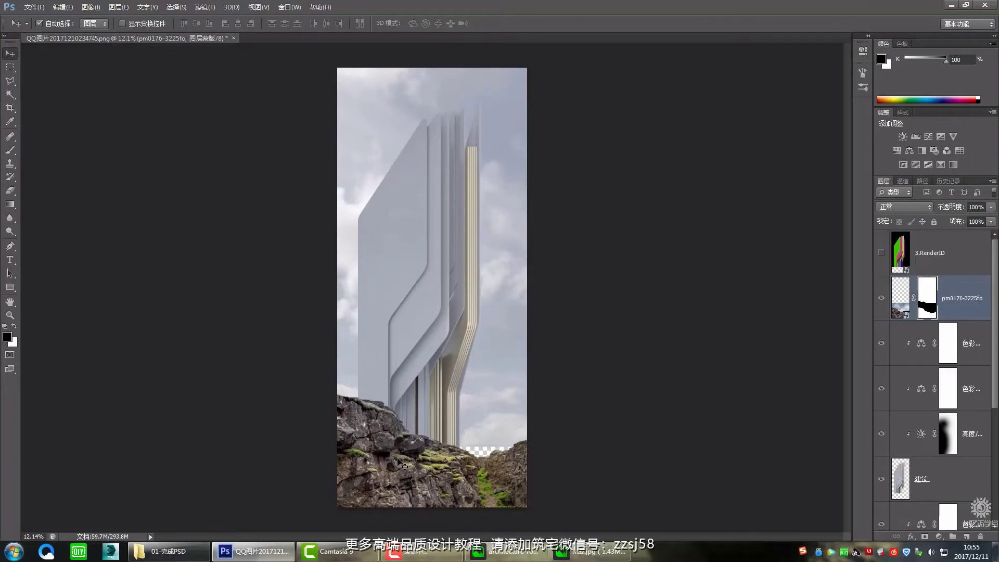
key(shift+Up)
key(shift+Up)
key(shift+Up)
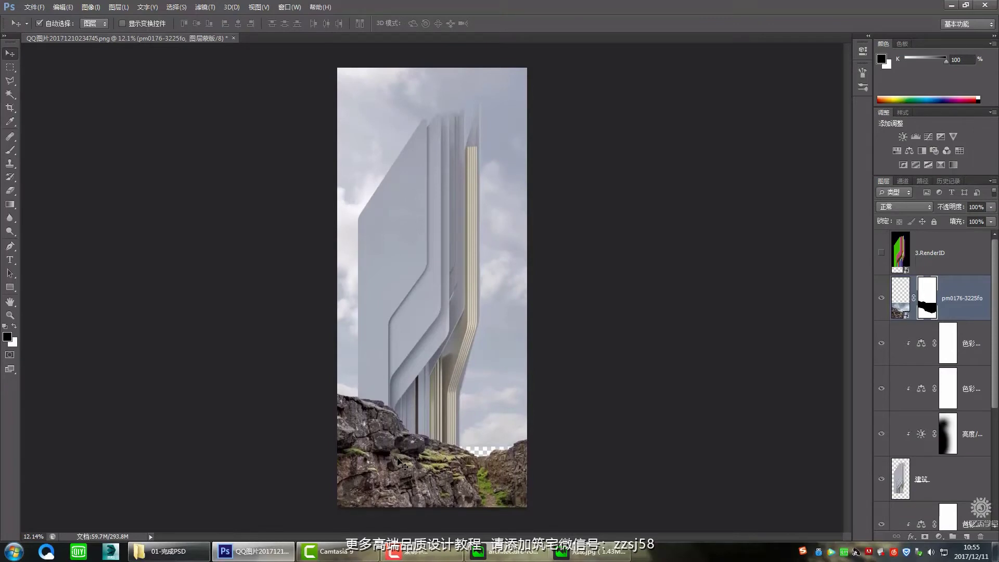
- Add a Hue/Saturation adjustment clipped to the rock photo layer and set its saturation to -59
scroll(461, 452, down, 2)
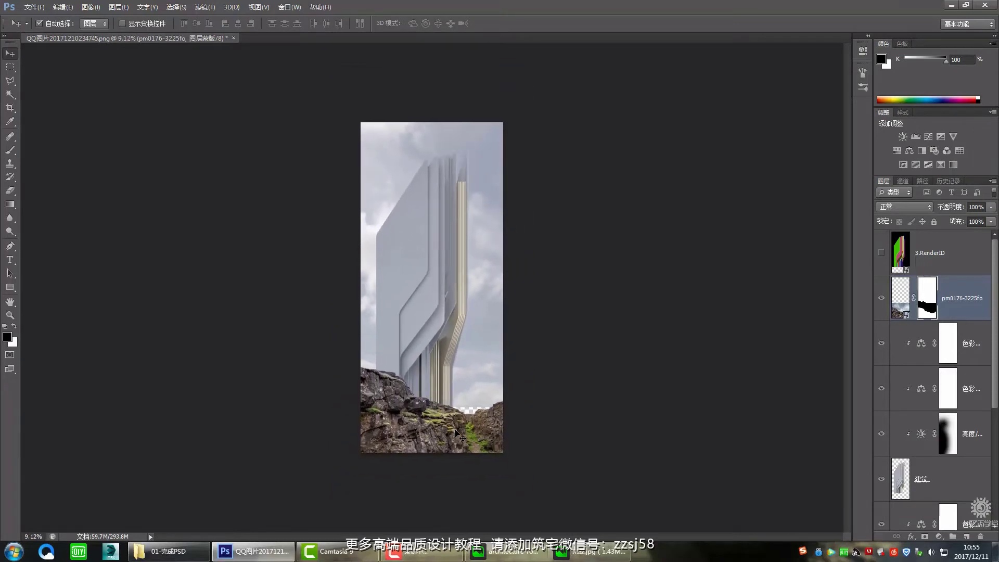
scroll(478, 446, up, 1)
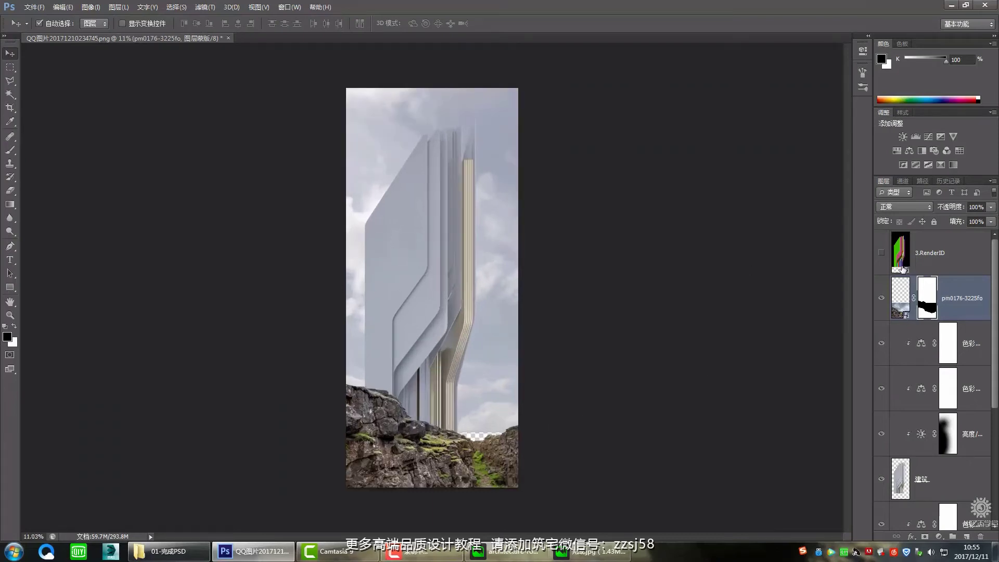
click(897, 150)
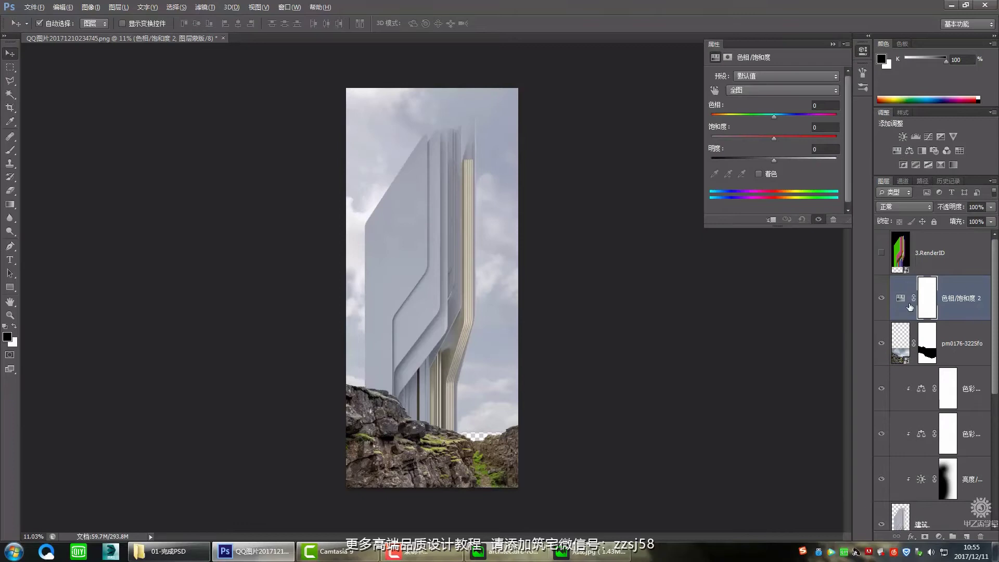
alt+click(912, 318)
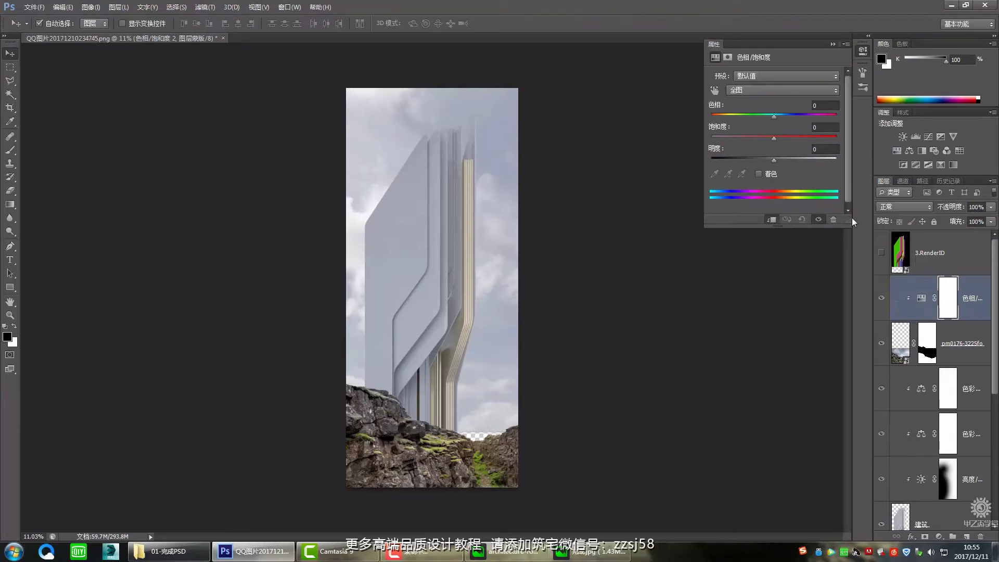
drag(763, 138, 743, 165)
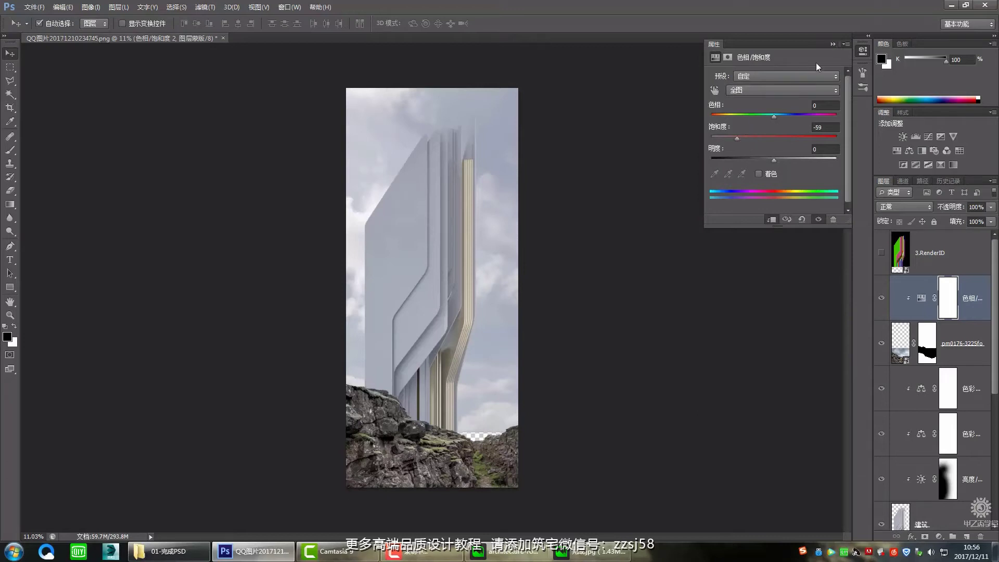
click(833, 44)
- Compare with 完成.jpg, and add a Color Balance adjustment clipped to the rock photo with midtone cyan–red at +7
mouse_move(588, 552)
click(451, 463)
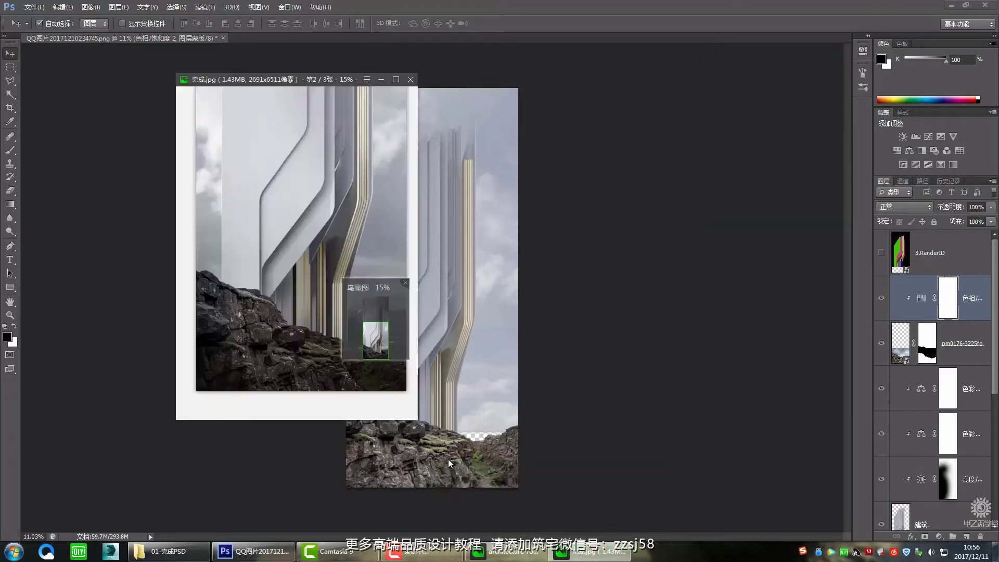
scroll(294, 277, down, 2)
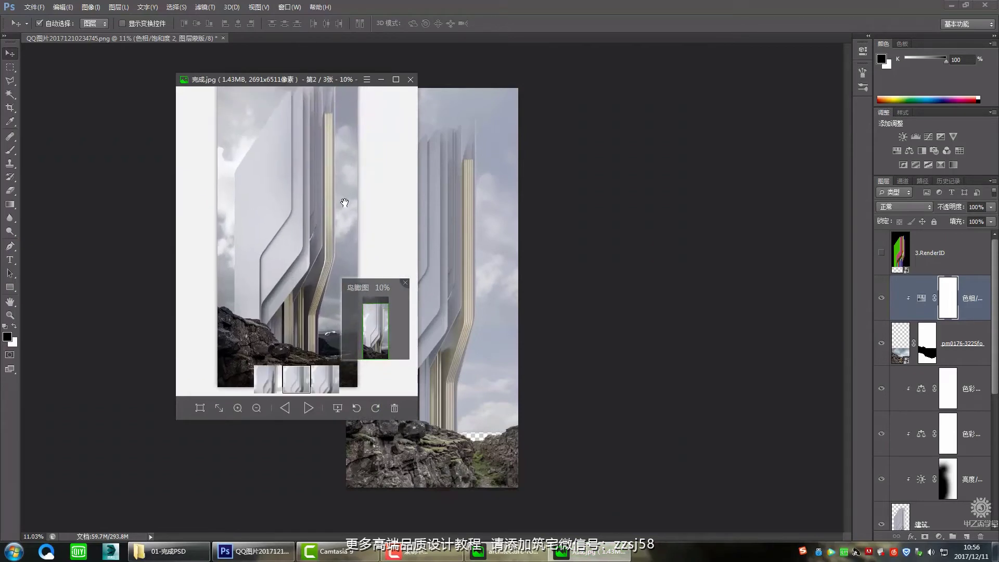
click(383, 79)
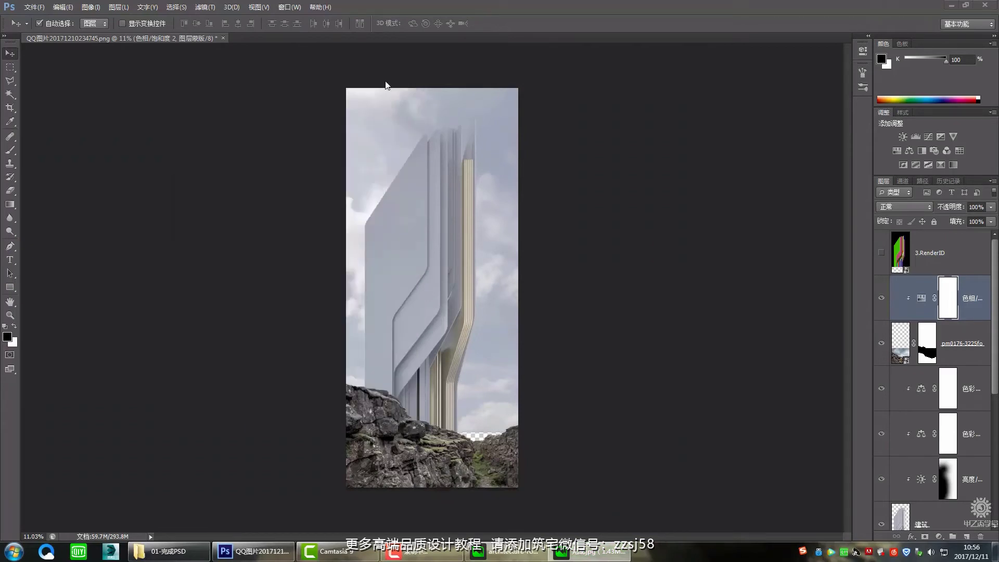
click(967, 301)
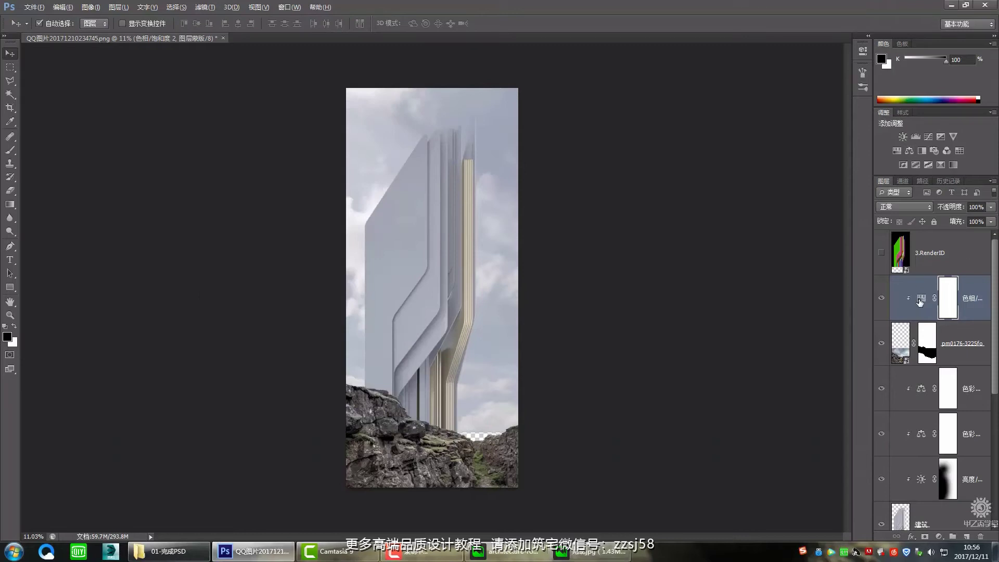
key(alt)
click(910, 151)
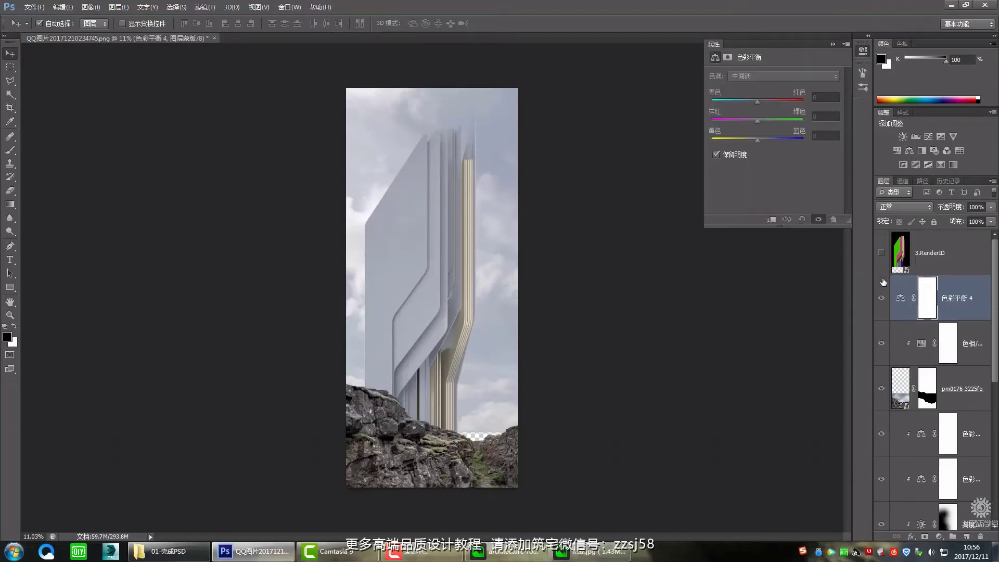
alt+click(907, 321)
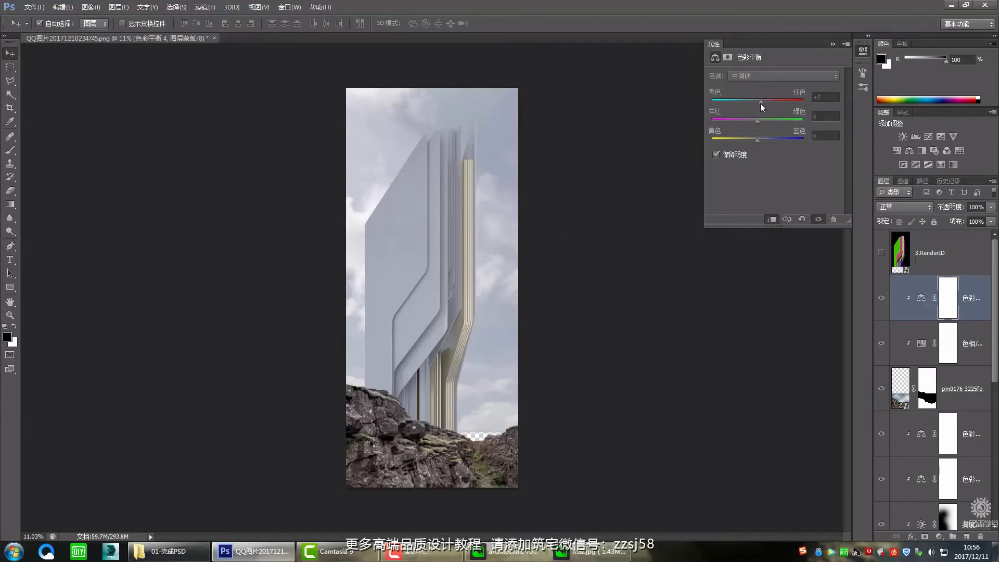
click(832, 44)
- Check 完成.jpg again for the distant background, and open the 05-图片素材 folder in File Explorer
scroll(495, 415, up, 1)
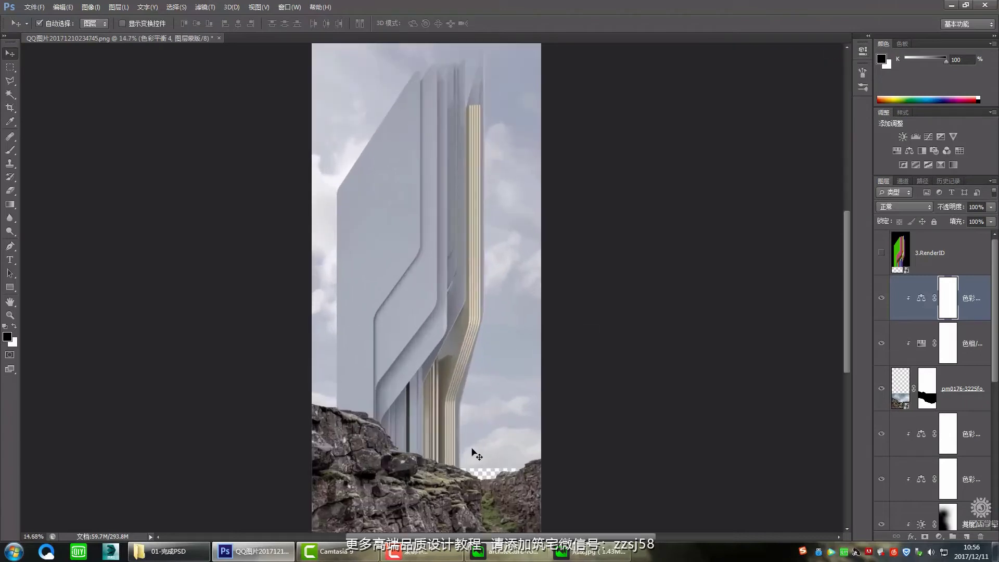
click(567, 536)
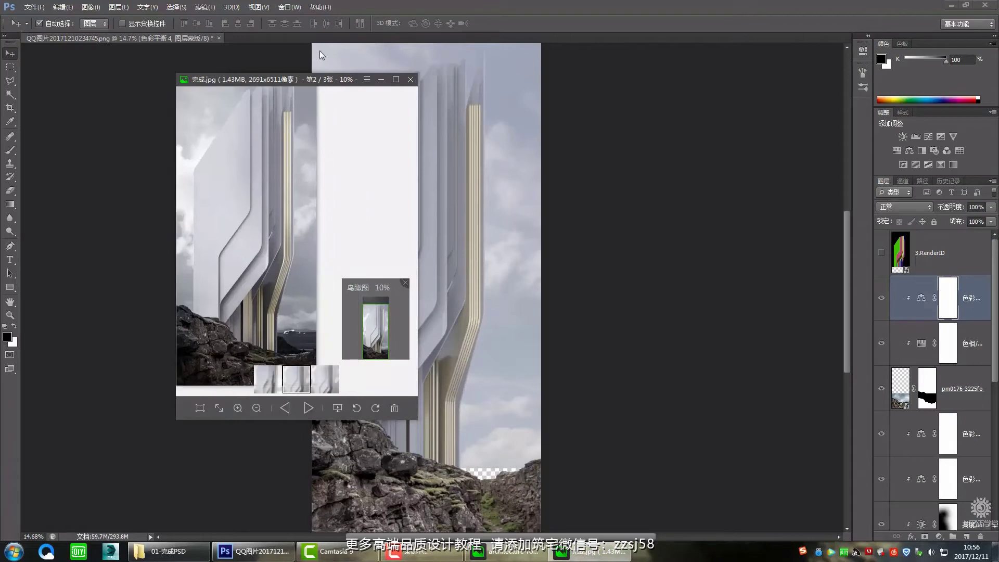
click(381, 80)
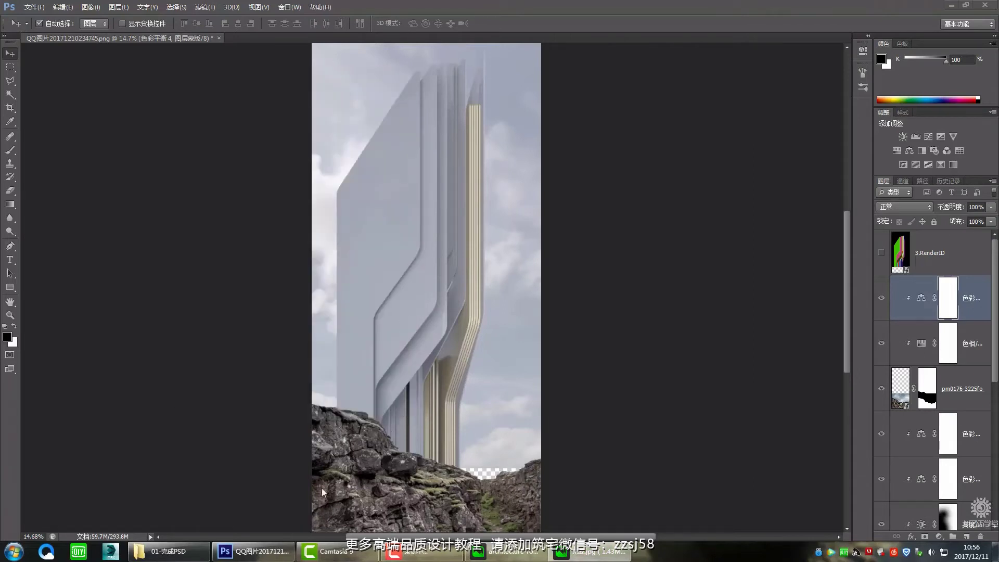
click(169, 551)
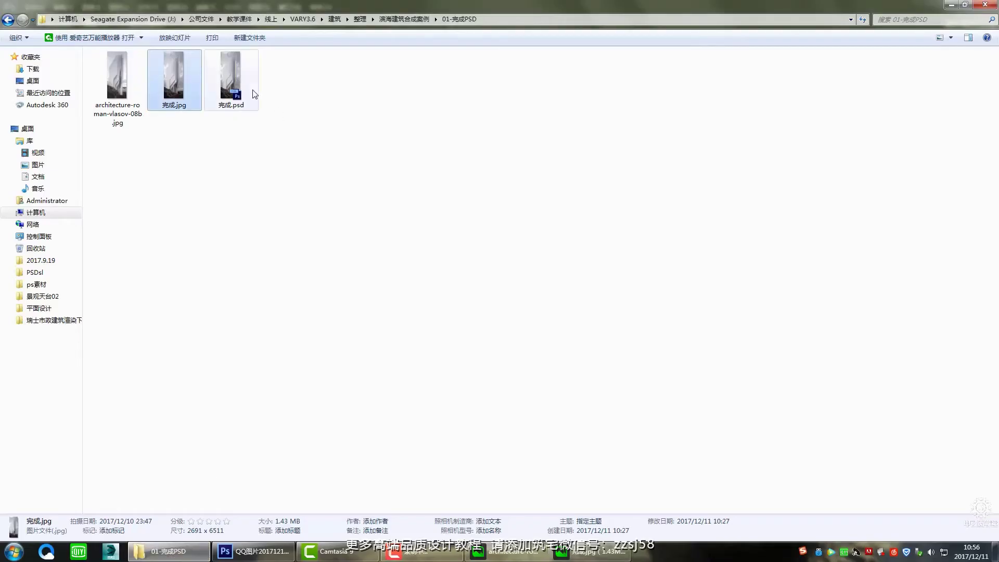
click(404, 19)
double_click(720, 174)
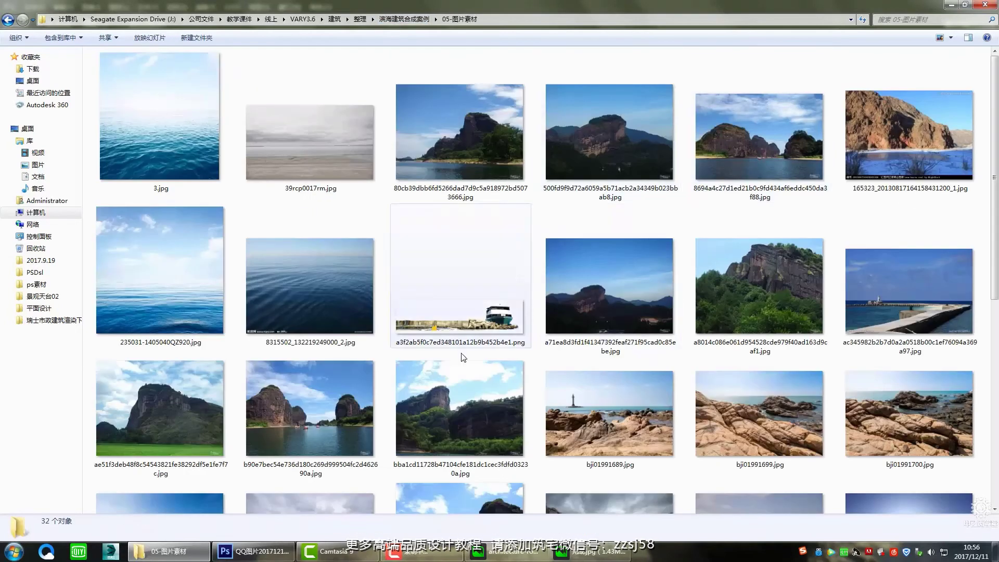
- Find rad600-02201617.jpg among the source photos and place it over the building's base in the Photoshop composite
scroll(463, 358, down, 5)
click(604, 330)
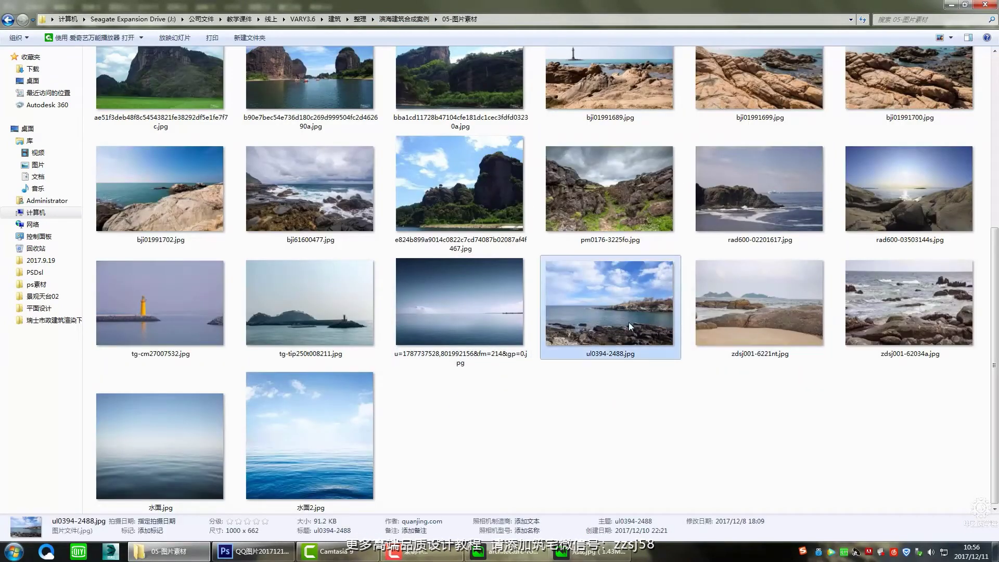
click(783, 303)
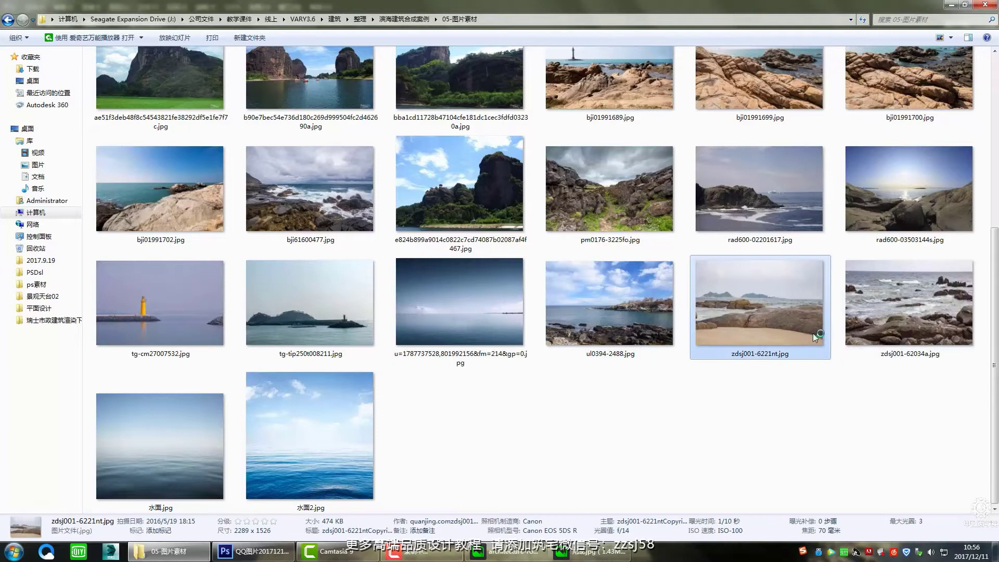
click(769, 210)
drag(760, 197, 468, 423)
drag(450, 271, 484, 412)
key(Return)
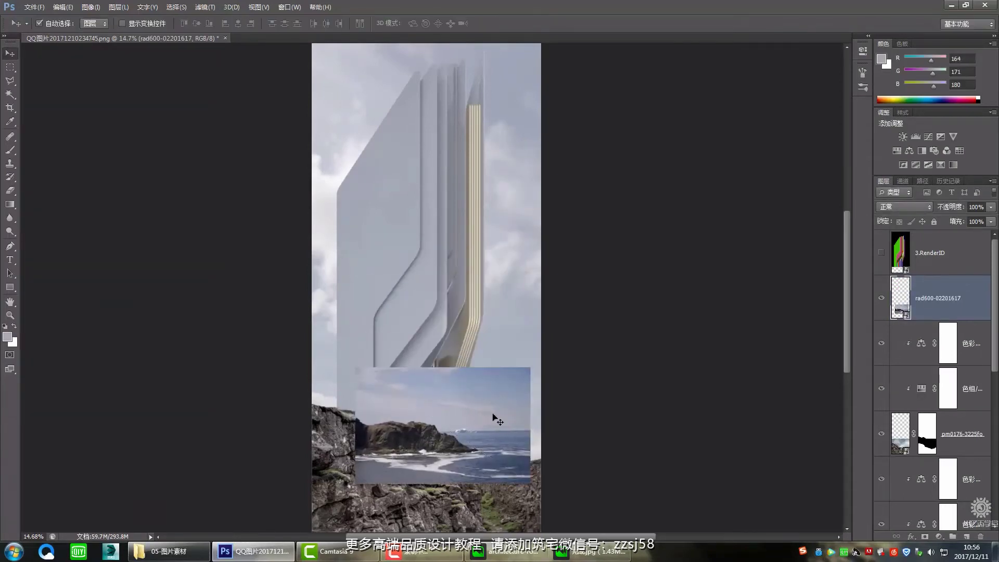
- Move the sea photo layer beneath the 建筑 layer and free-transform it so headland and sea fill the gap behind the rocks
drag(942, 298, 947, 394)
key(ctrl+t)
drag(508, 439, 533, 464)
drag(553, 389, 570, 406)
key(Return)
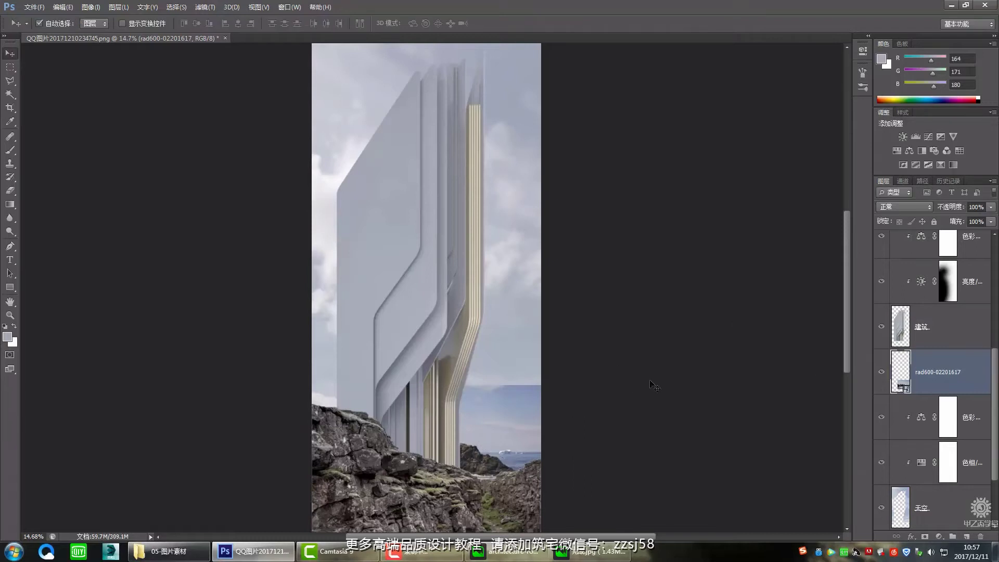
- Add a layer mask to the sea photo, brush out its sky in black, and reduce the brush size to 200
click(924, 536)
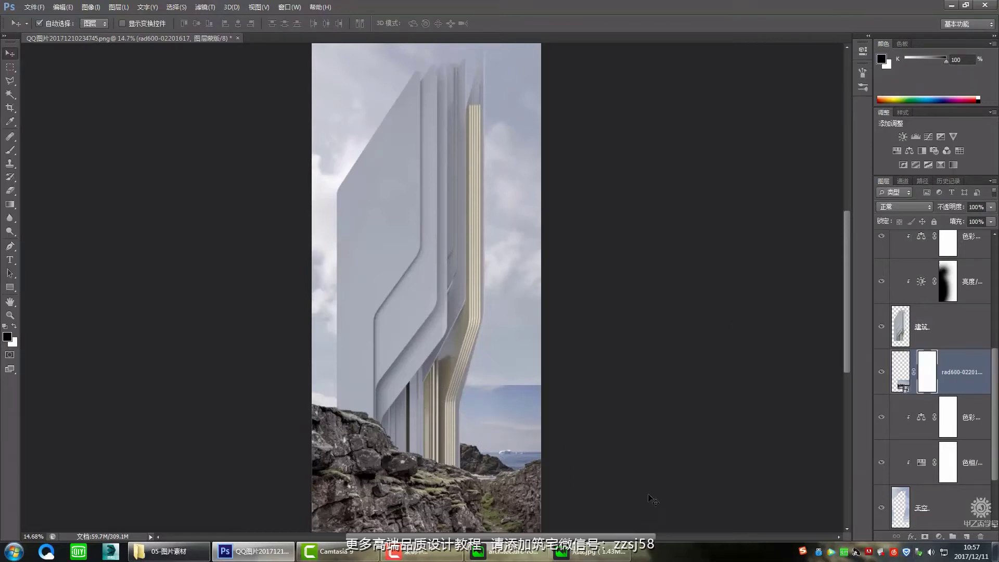
key(b)
mouse_move(448, 371)
mouse_down()
mouse_move(461, 388)
mouse_move(498, 379)
mouse_move(497, 390)
mouse_move(542, 413)
mouse_move(479, 409)
mouse_up()
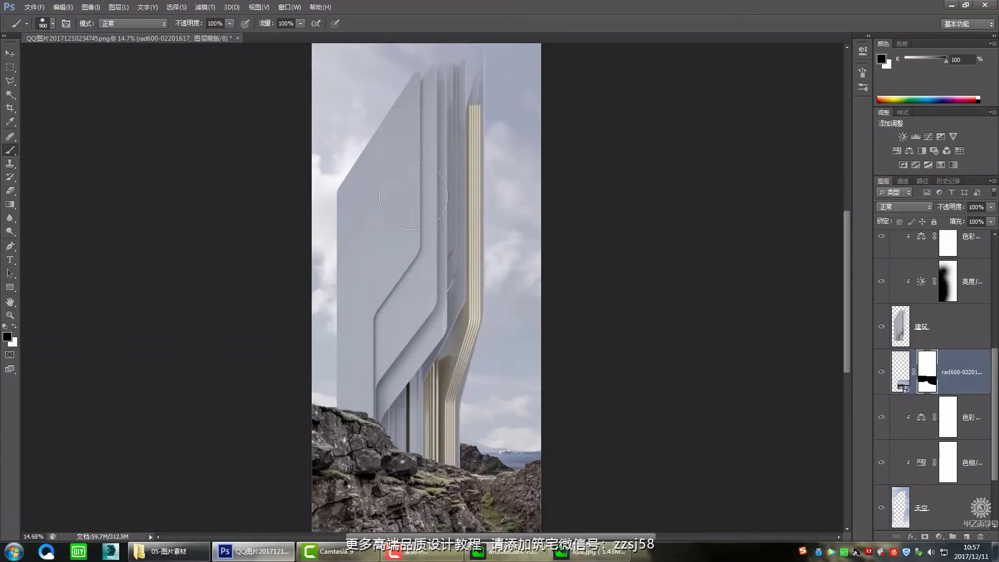
key(bracketleft)
key(bracketleft)
key(bracketleft)
key(bracketleft)
key(bracketleft)
key(bracketleft)
key(bracketleft)
key(bracketleft)
- Add a Brightness/Contrast adjustment clipped to the sea photo layer and set its brightness to -64
scroll(406, 299, down, 2)
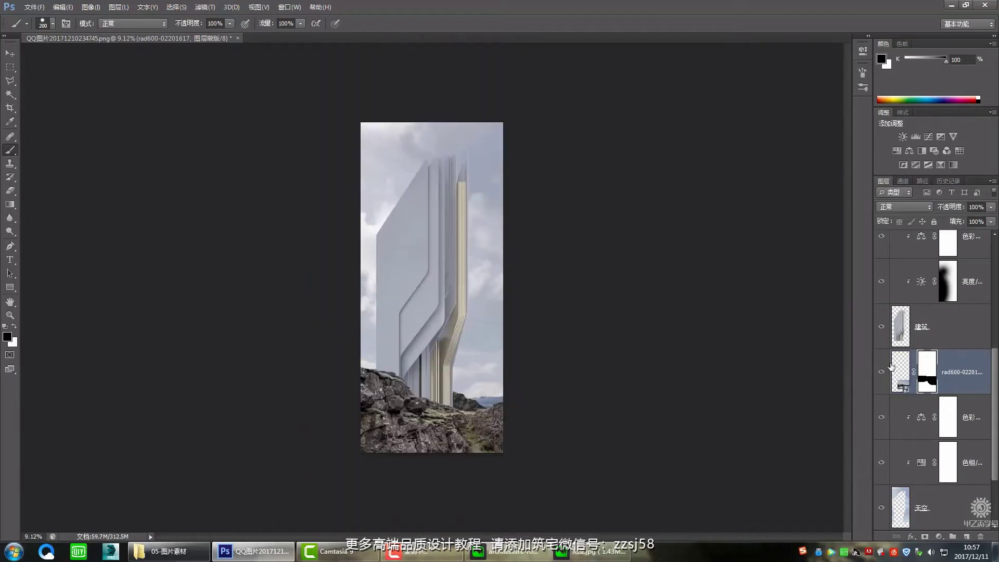
click(904, 137)
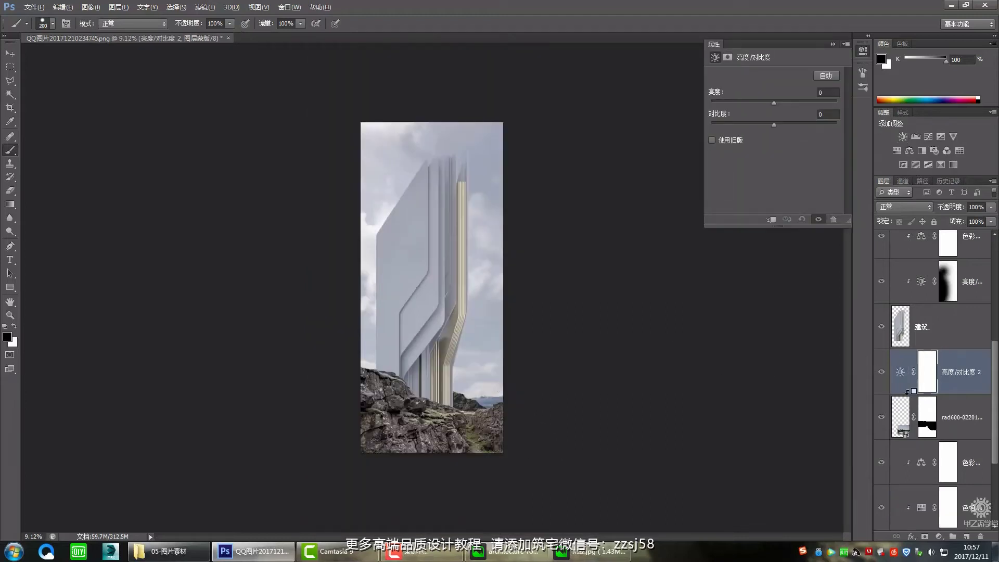
key(ctrl+alt+g)
drag(763, 101, 747, 102)
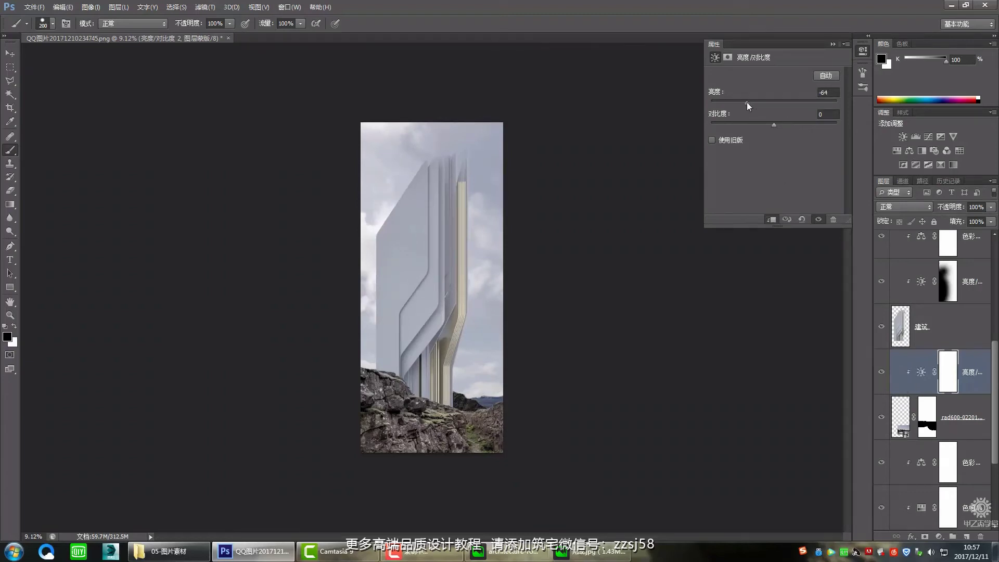
click(833, 43)
scroll(549, 288, down, 2)
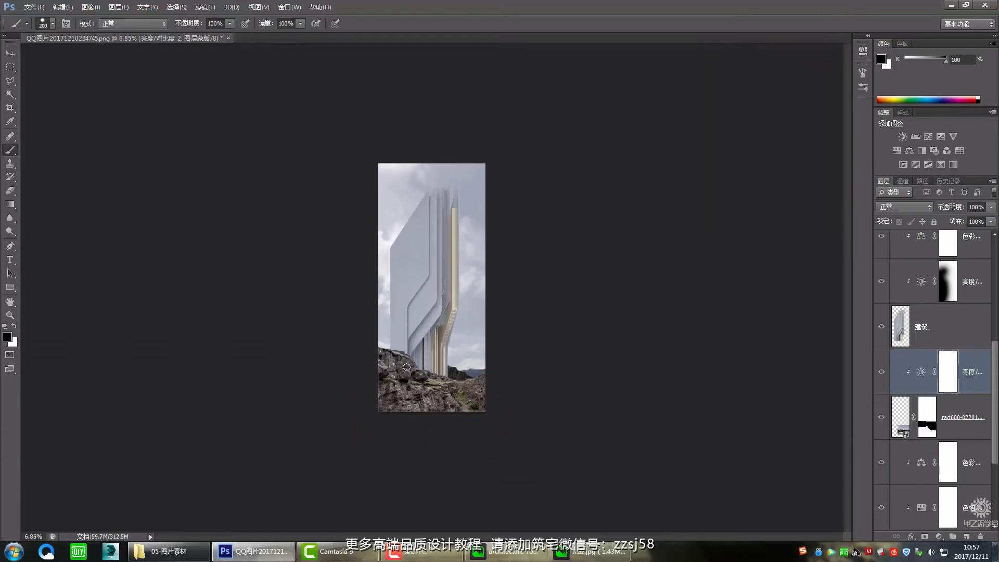
- Bring up the finished reference 完成.jpg in the image viewer and place it beside the composite with tower base and rocks in view
mouse_move(602, 552)
click(491, 476)
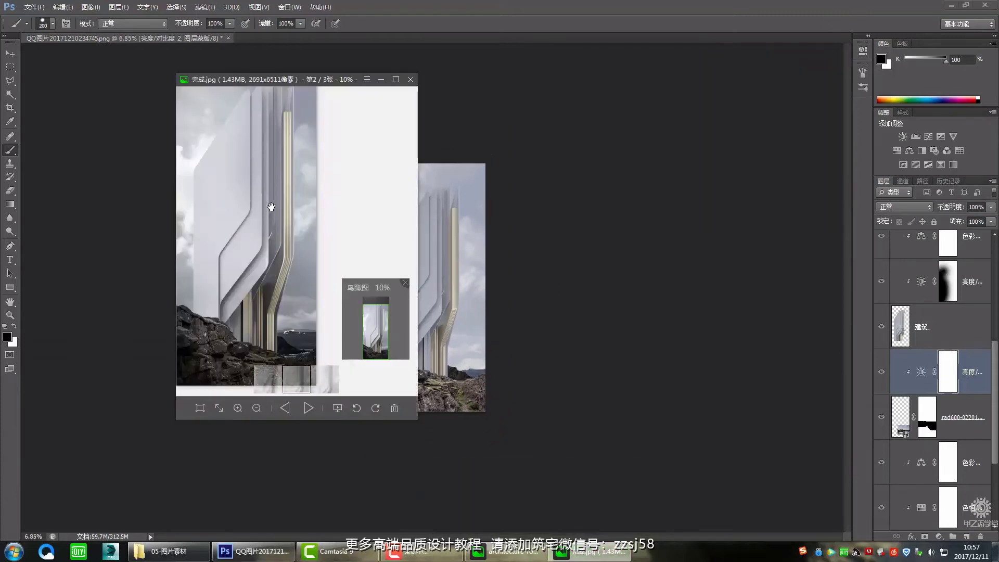
drag(271, 208, 290, 223)
drag(286, 79, 139, 85)
drag(147, 254, 156, 225)
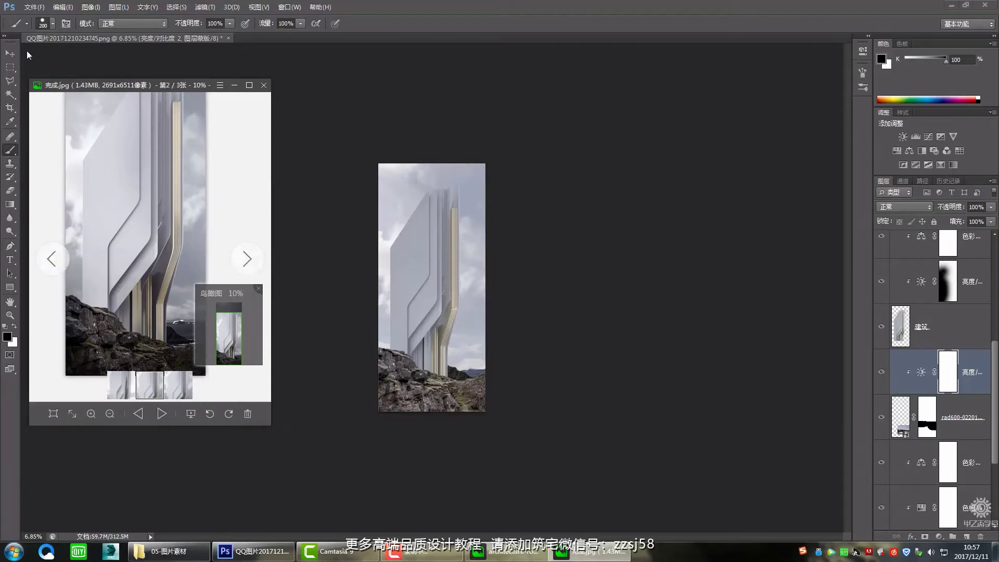
- Add a Brightness/Contrast adjustment clipped to the foreground rock layer and set its brightness to -63
click(9, 53)
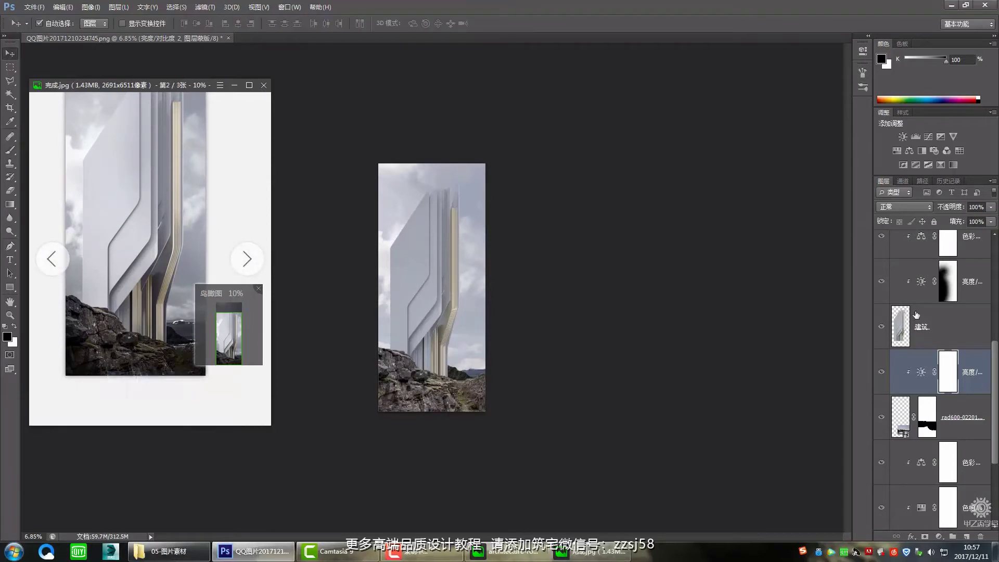
scroll(927, 344, up, 5)
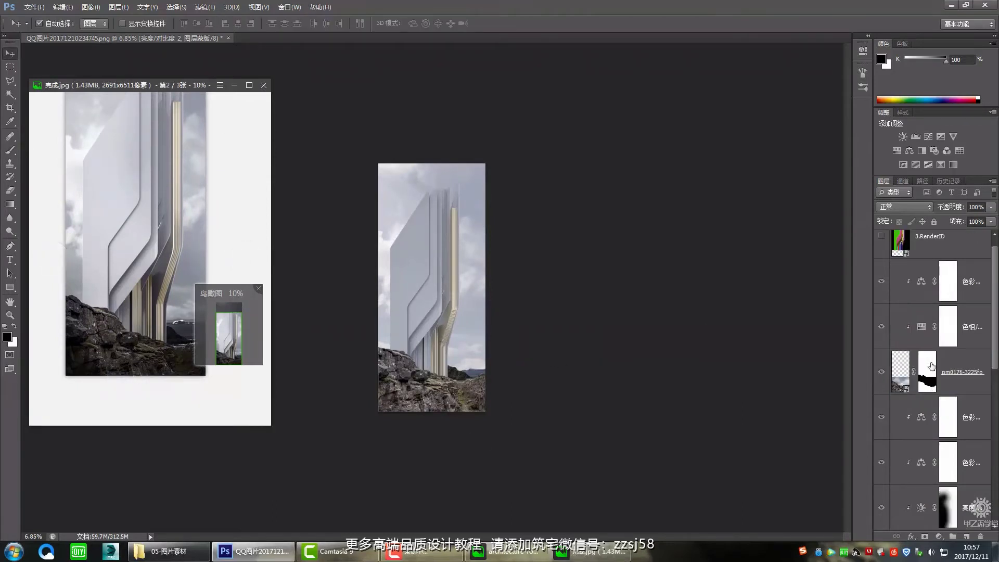
click(962, 288)
click(904, 139)
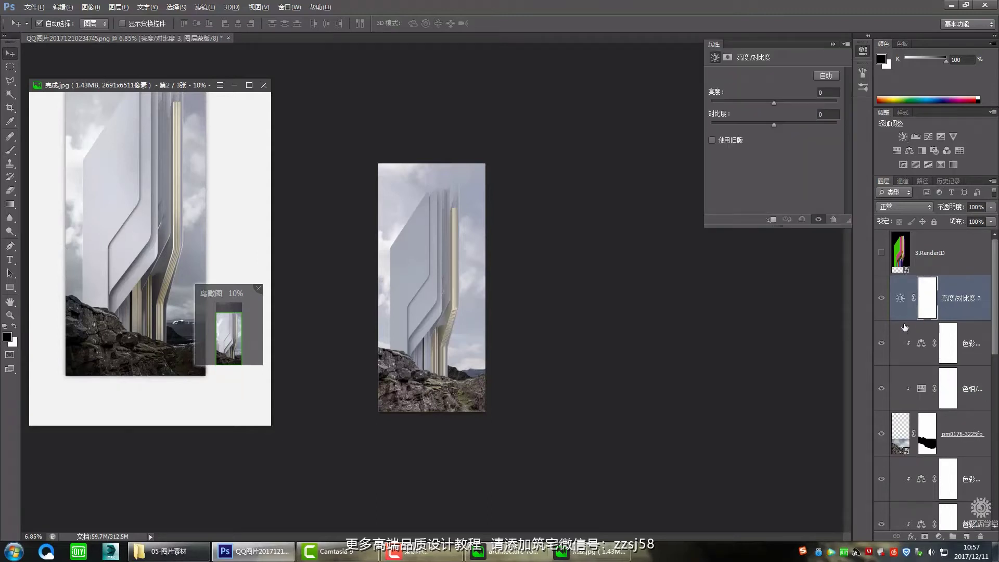
drag(774, 102, 760, 103)
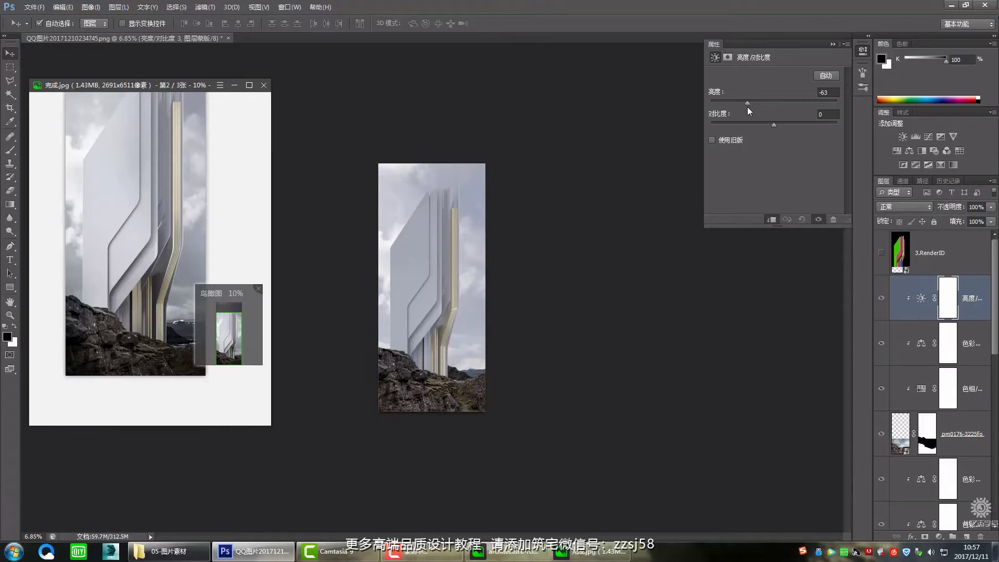
drag(747, 107, 747, 108)
click(831, 46)
scroll(416, 264, down, 2)
scroll(404, 263, up, 3)
scroll(430, 263, down, 1)
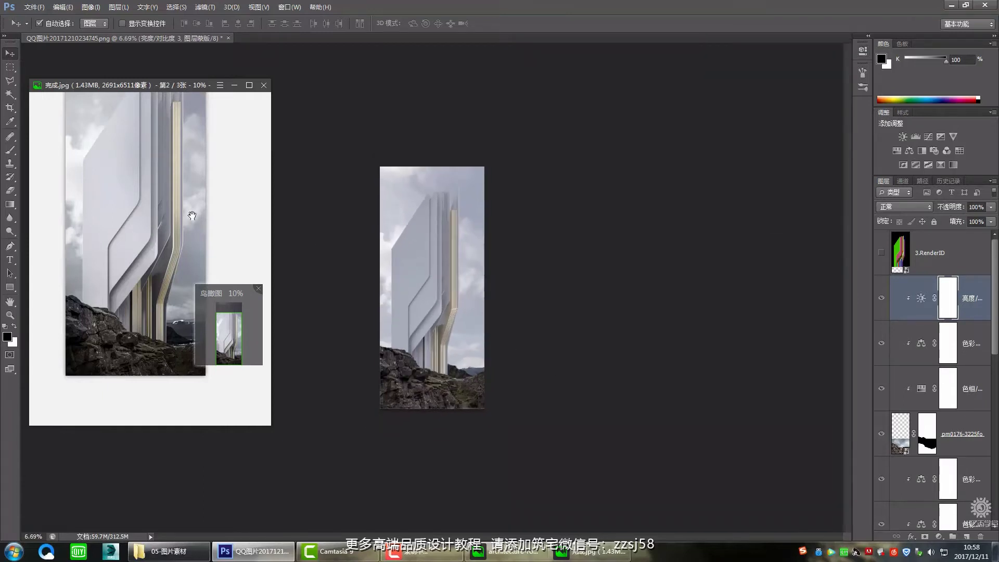
scroll(167, 188, up, 1)
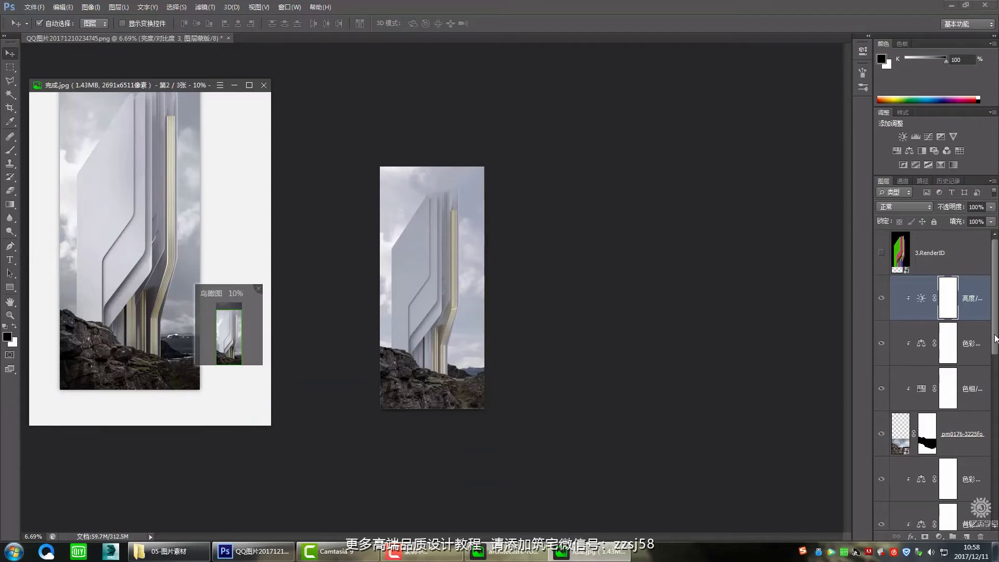
scroll(994, 338, down, 5)
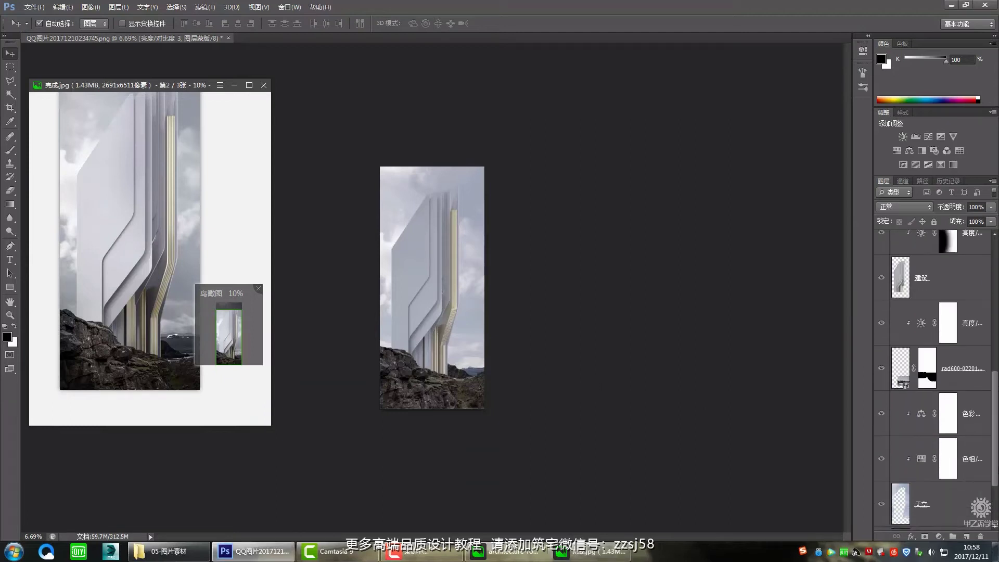
scroll(972, 393, down, 1)
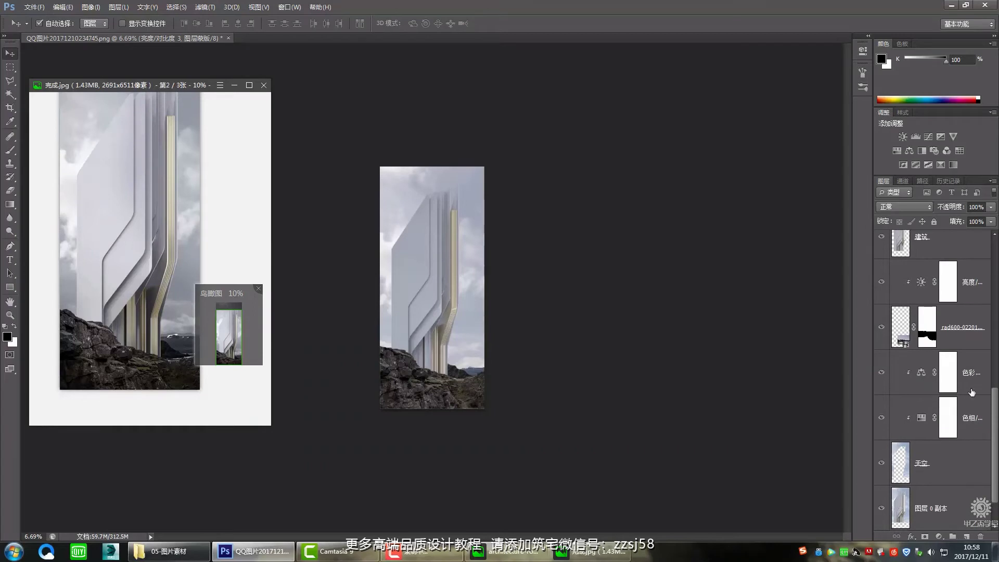
click(948, 340)
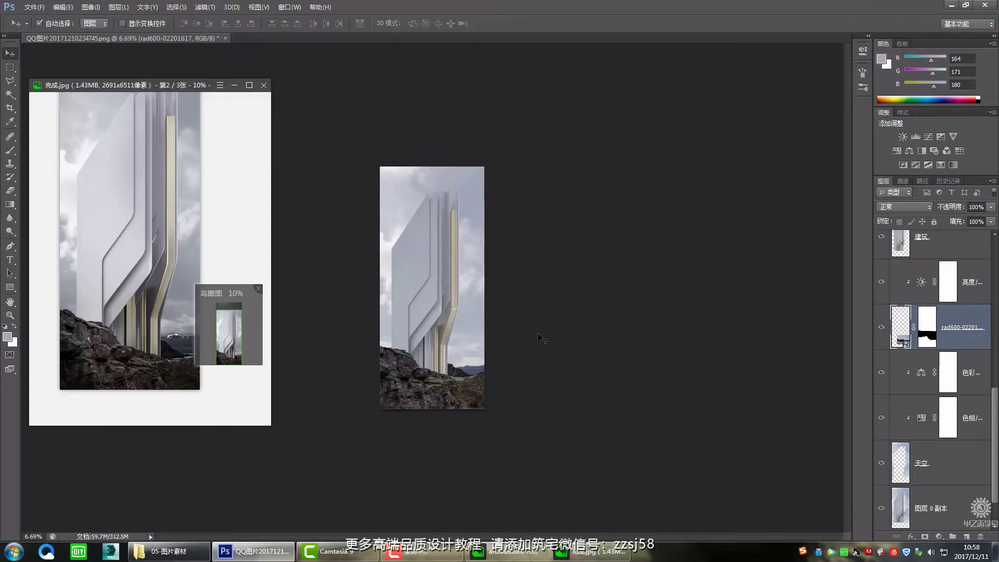
click(558, 374)
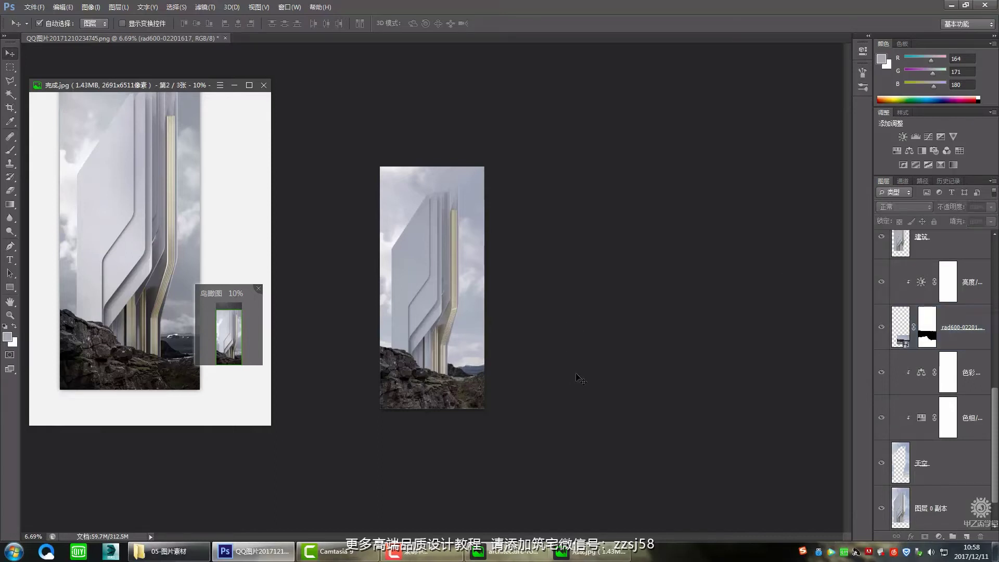
scroll(578, 364, down, 1)
scroll(479, 395, up, 2)
scroll(479, 396, up, 1)
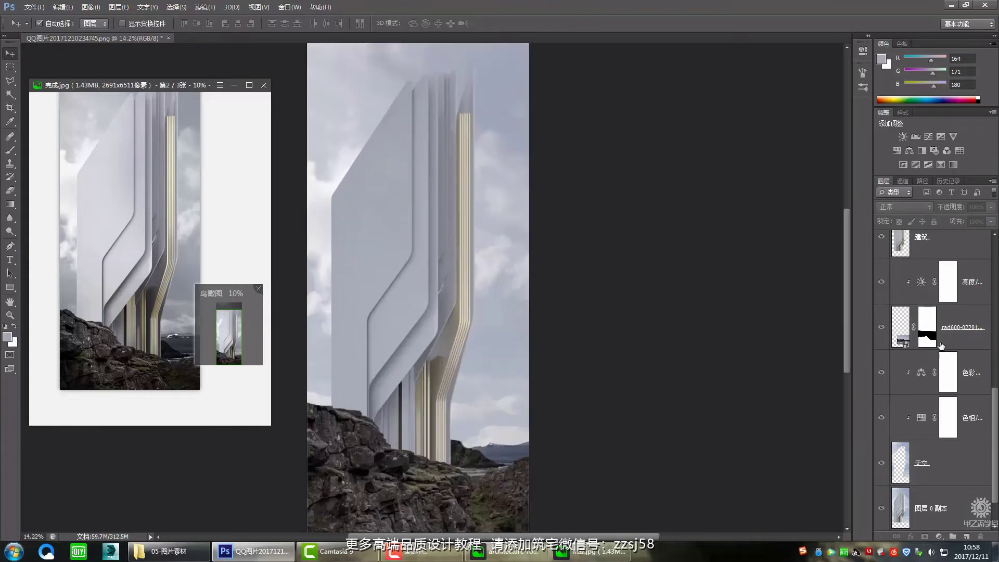
click(932, 338)
key(b)
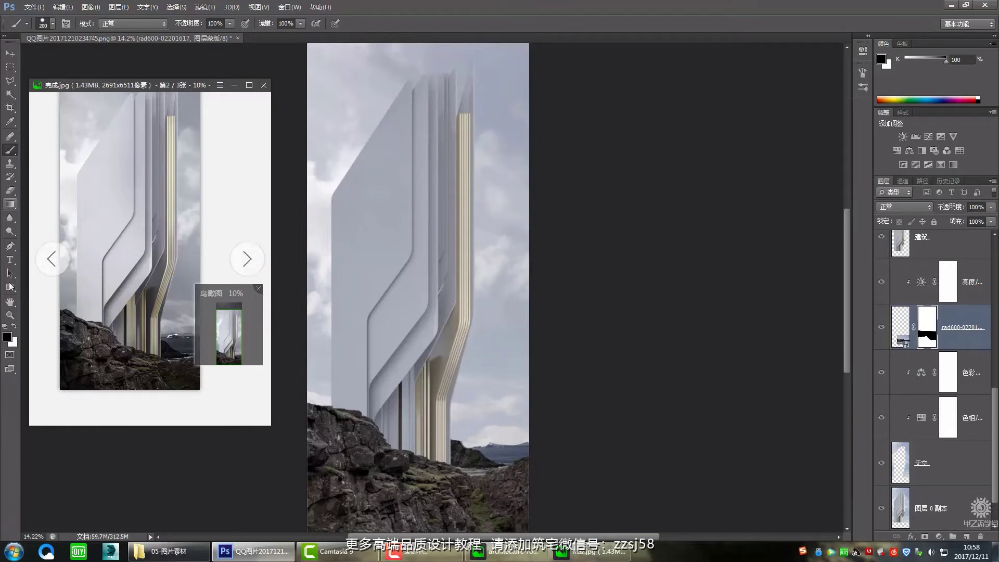
click(14, 327)
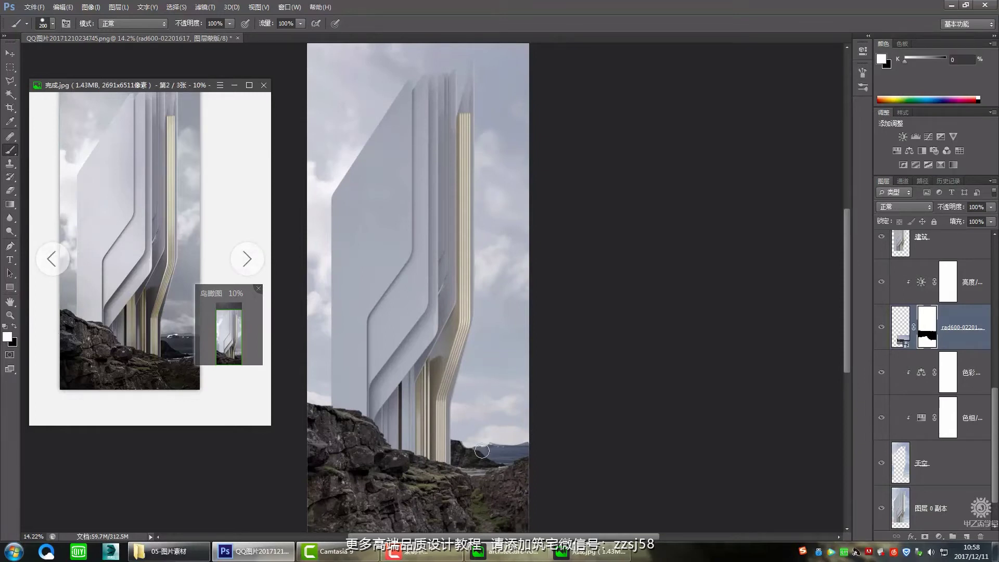
mouse_move(462, 453)
mouse_down()
mouse_move(514, 451)
mouse_move(497, 476)
mouse_move(509, 456)
mouse_up()
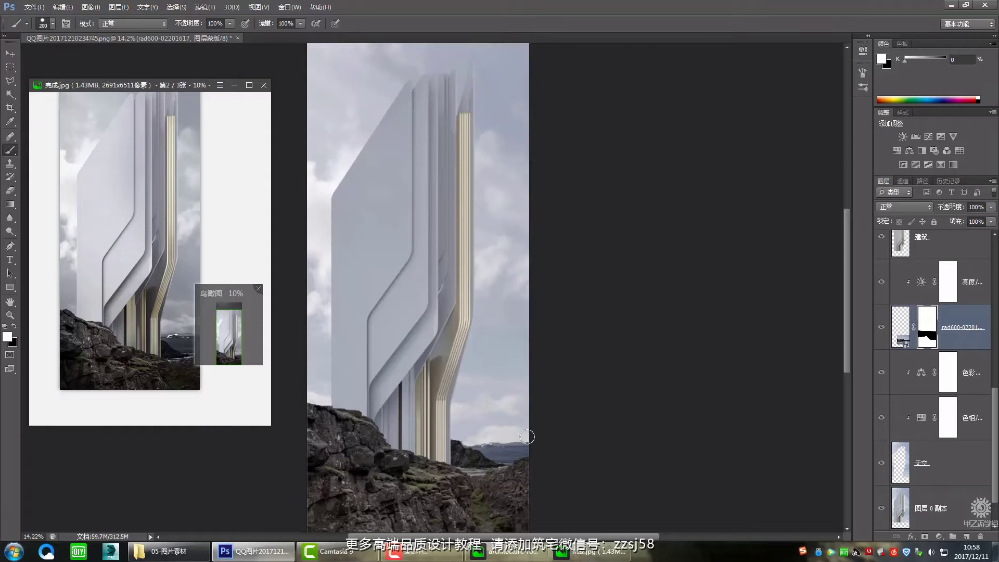
scroll(527, 437, down, 3)
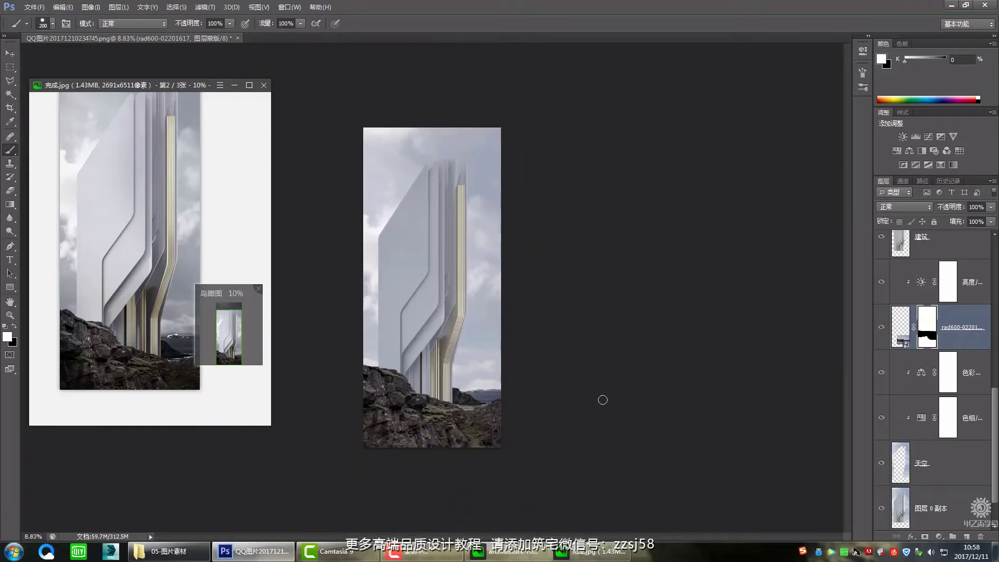
click(10, 53)
scroll(457, 224, down, 1)
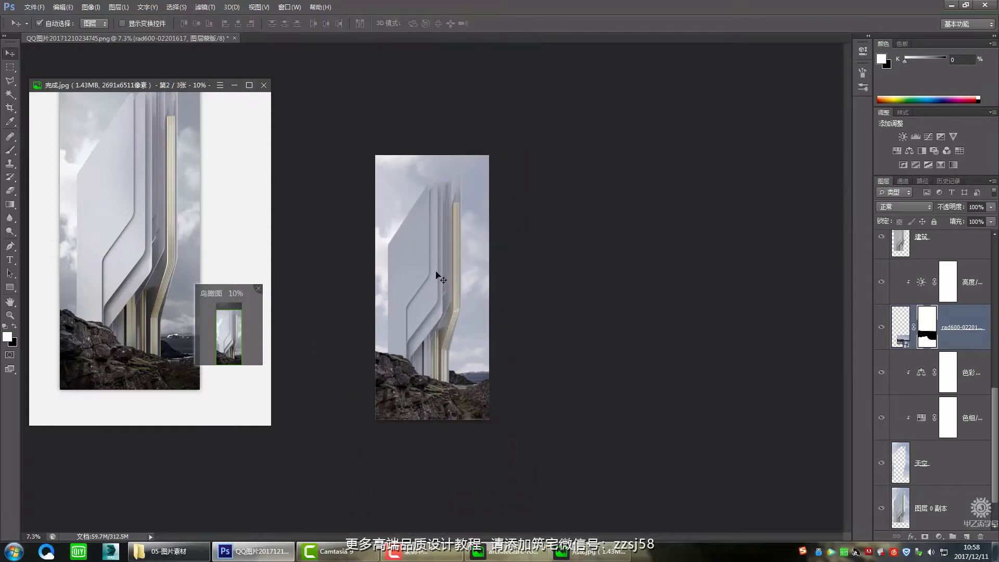
- Stamp all visible layers into a new layer above the rock's Brightness/Contrast adjustment and desaturate it
drag(996, 424, 994, 274)
click(957, 298)
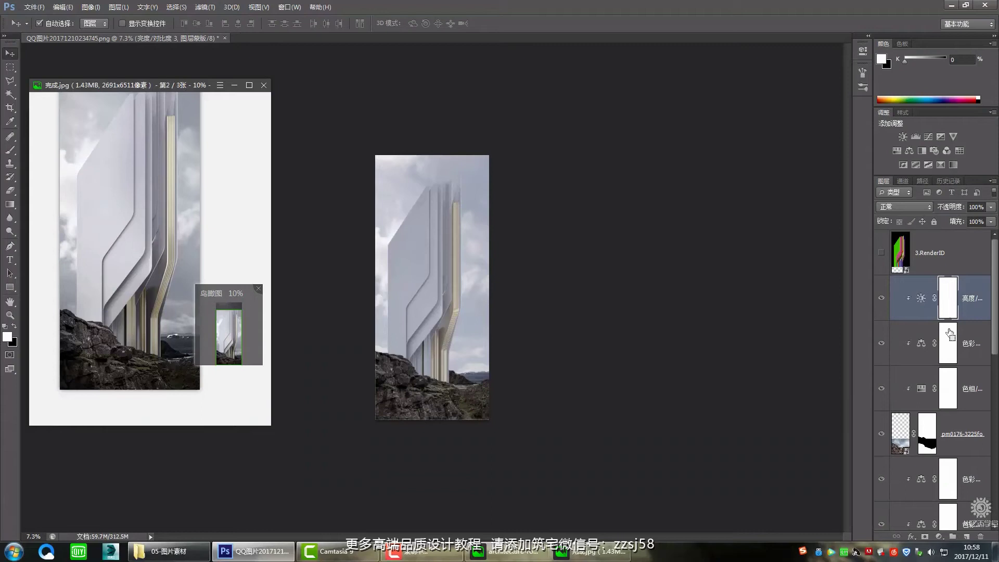
key(ctrl+alt+shift+e)
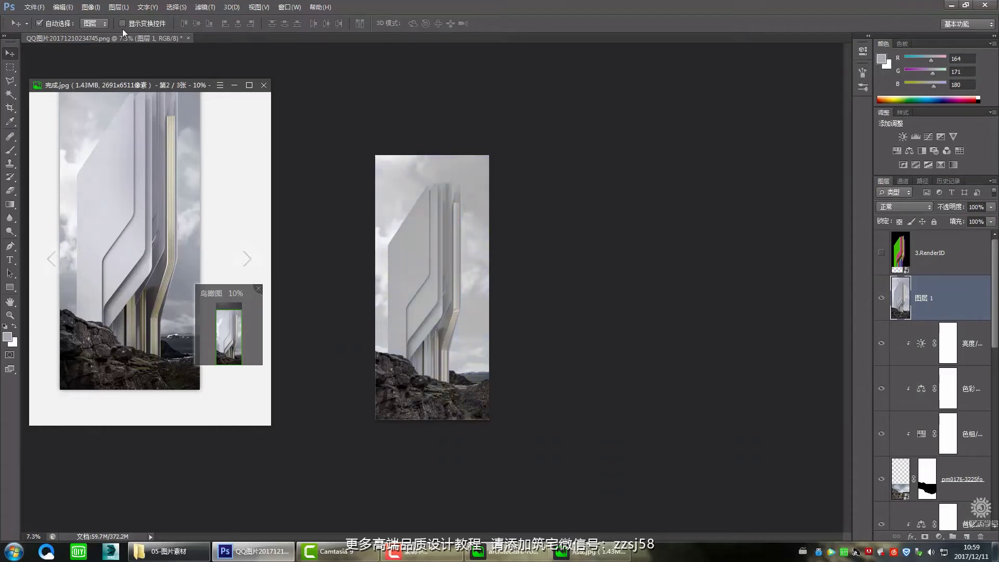
- Apply Levels to the desaturated merged layer with input black at 81 and input white at 171
click(91, 7)
mouse_move(110, 36)
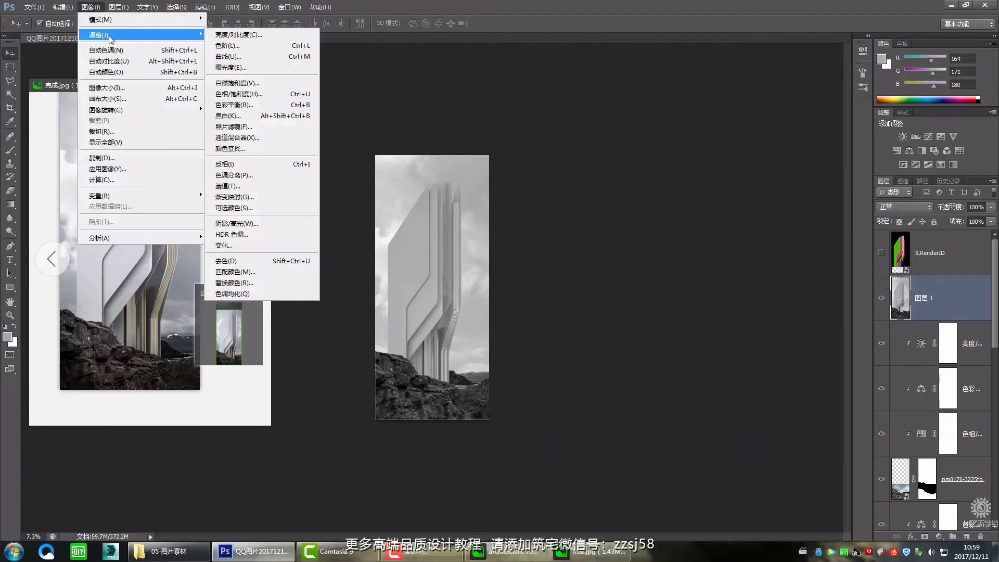
click(249, 46)
drag(625, 255, 666, 255)
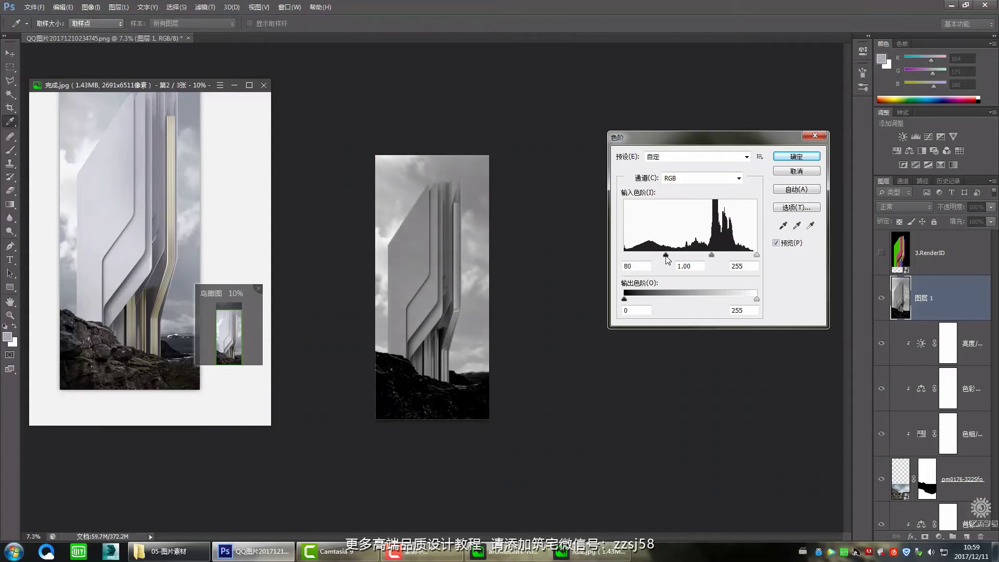
drag(757, 256, 715, 268)
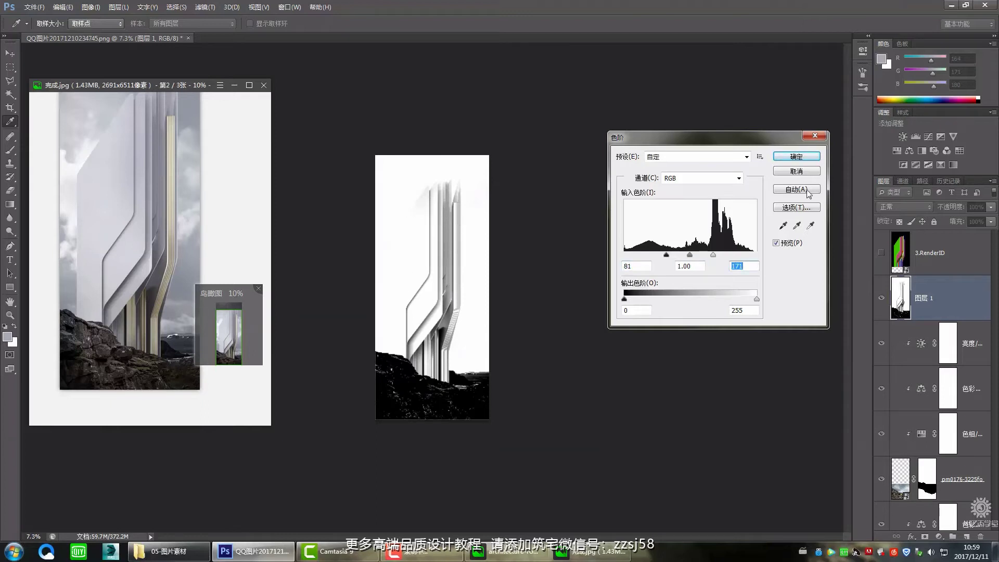
click(796, 156)
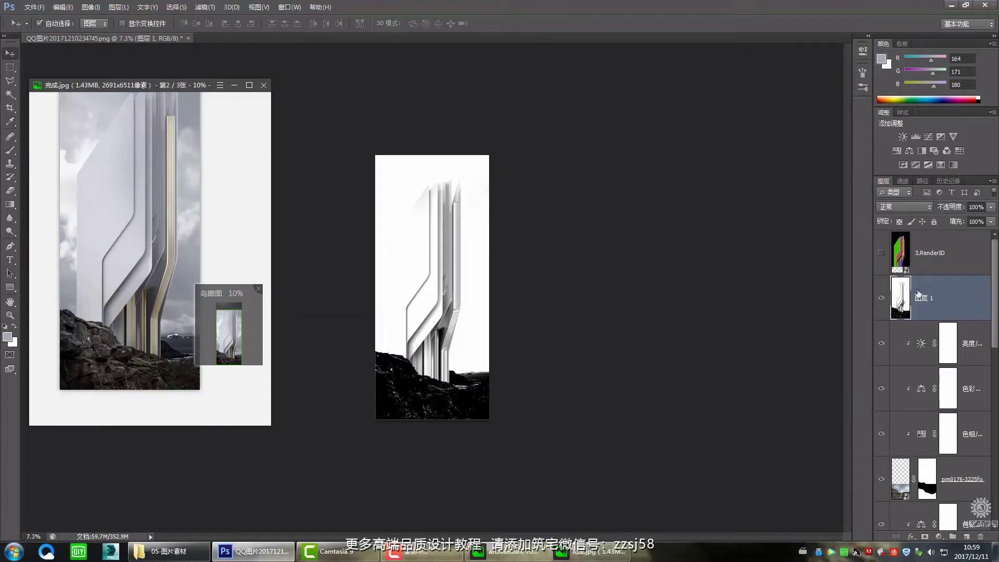
- Add a Curves adjustment layer above 3.RenderID and paste a full copy of the high-contrast black-and-white layer into its mask
click(931, 268)
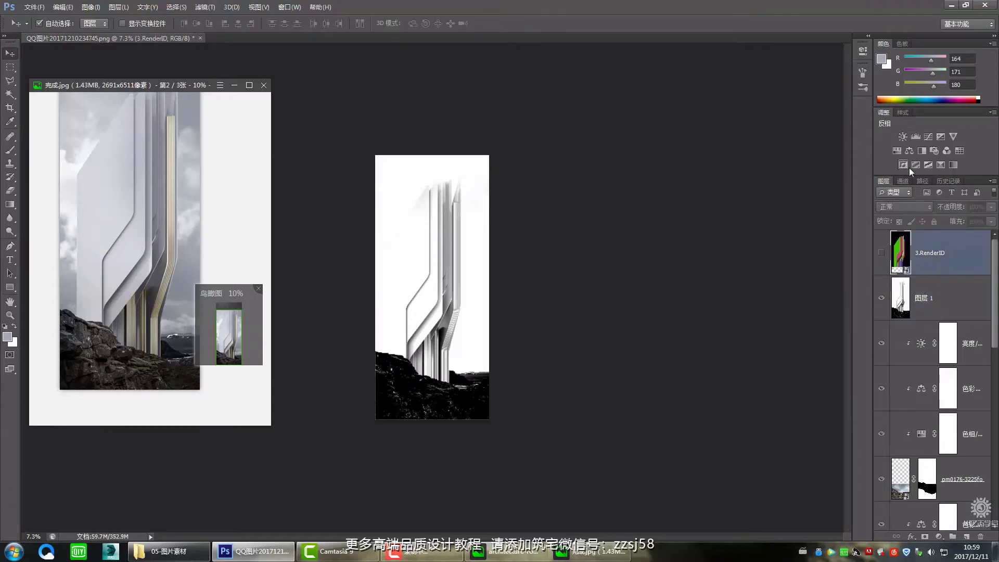
click(925, 135)
click(921, 351)
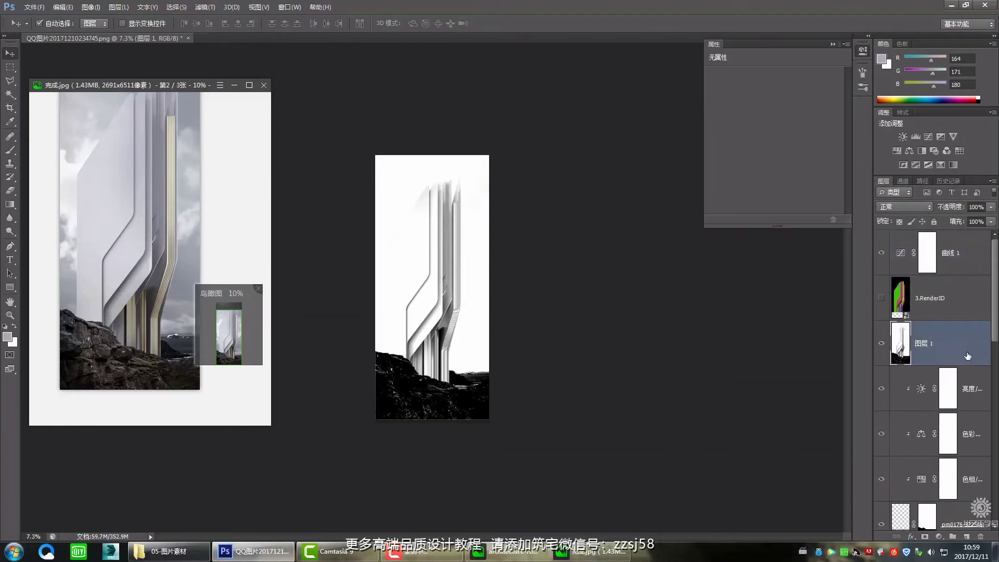
key(ctrl+a)
click(937, 266)
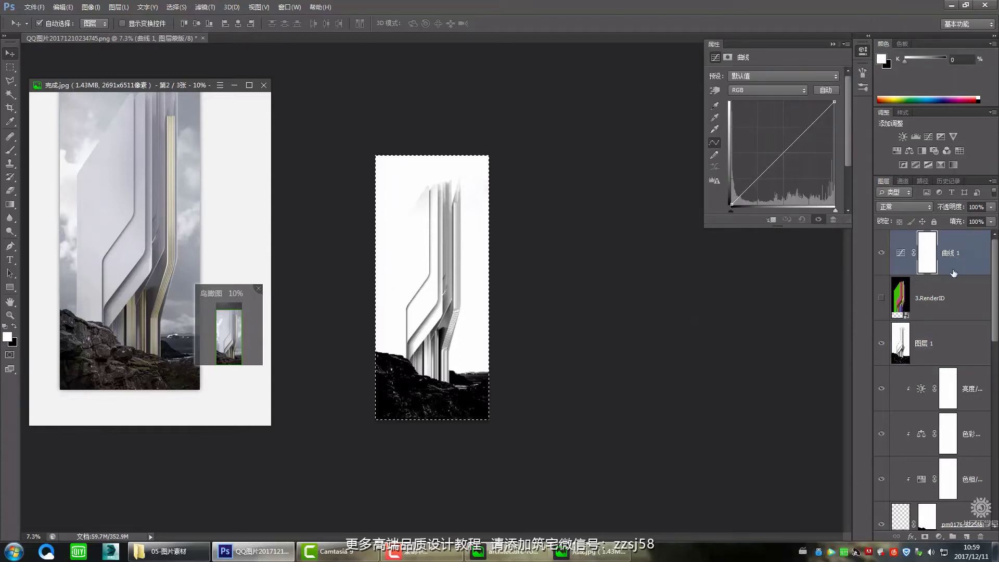
click(927, 259)
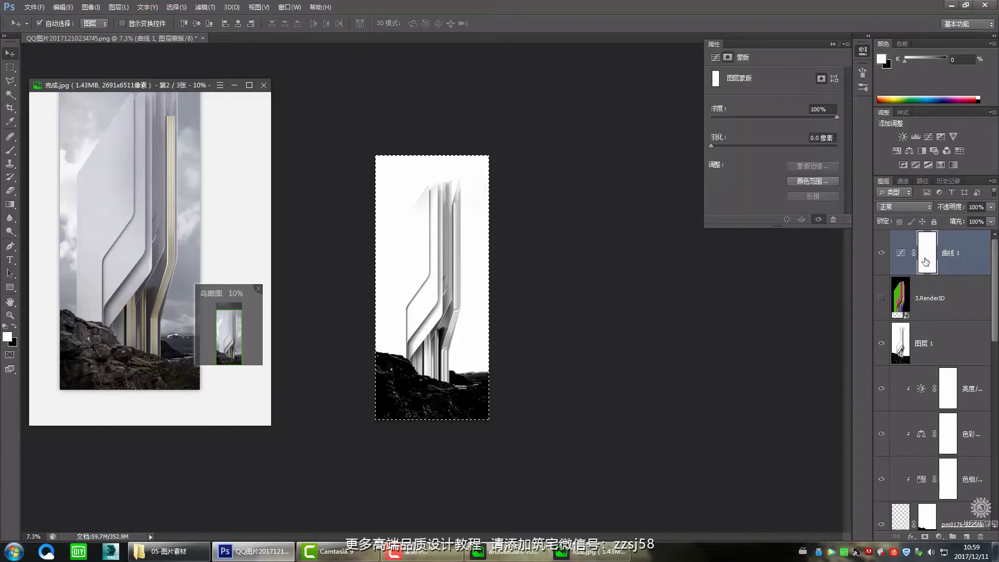
alt+click(928, 261)
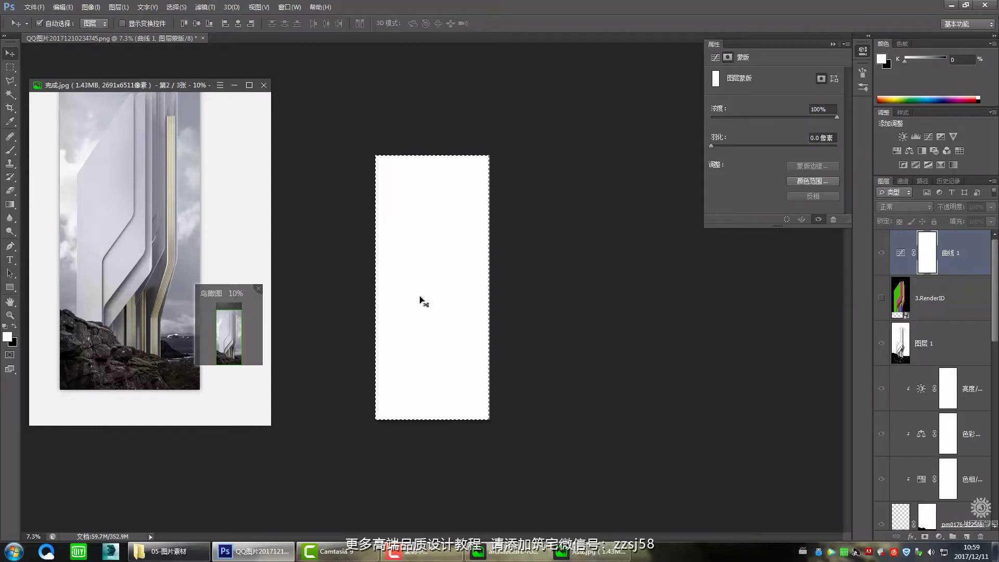
key(ctrl+v)
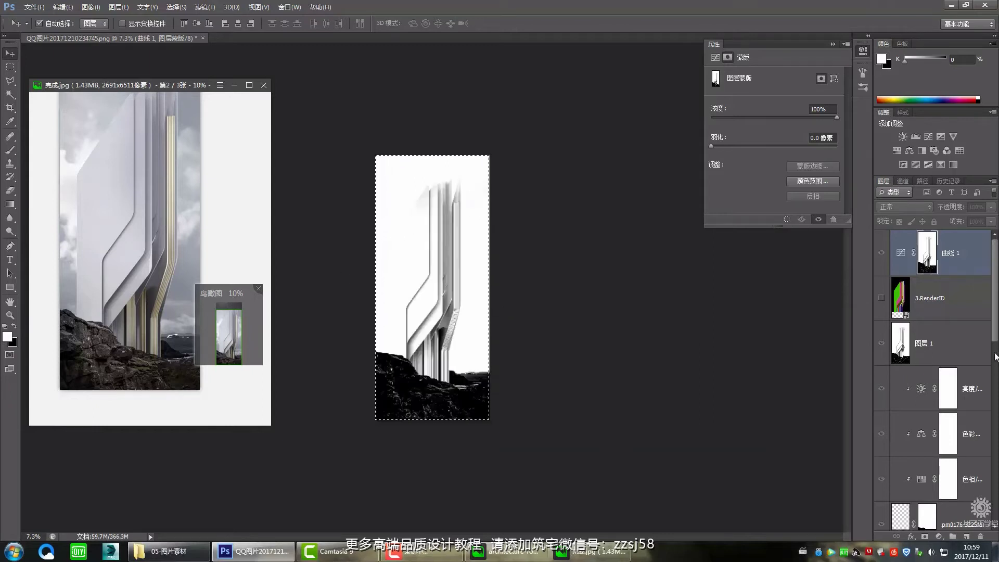
click(932, 354)
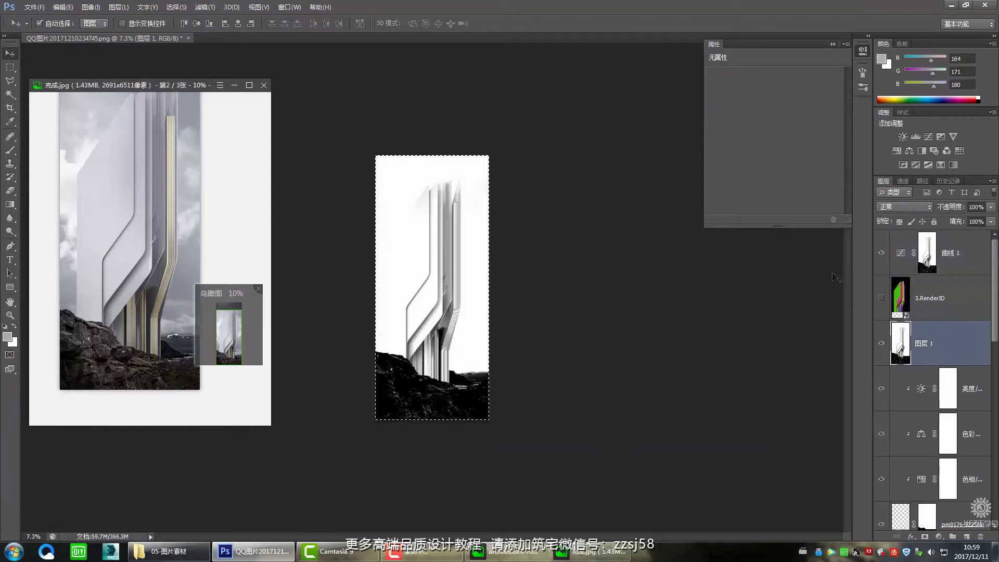
- Delete the black-and-white layer 图层 1 above the adjustment layers
click(960, 263)
click(925, 344)
key(Delete)
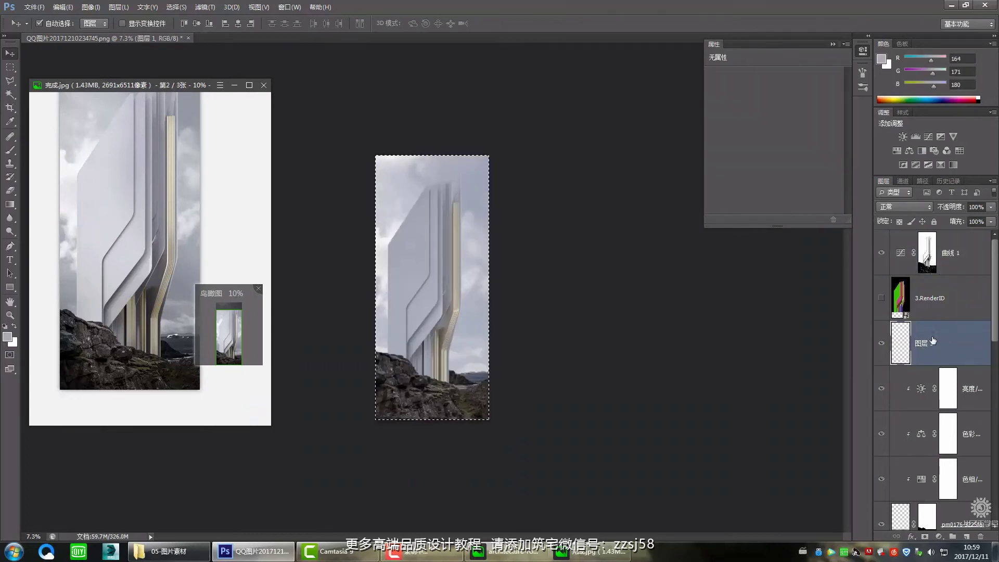
key(ctrl+z)
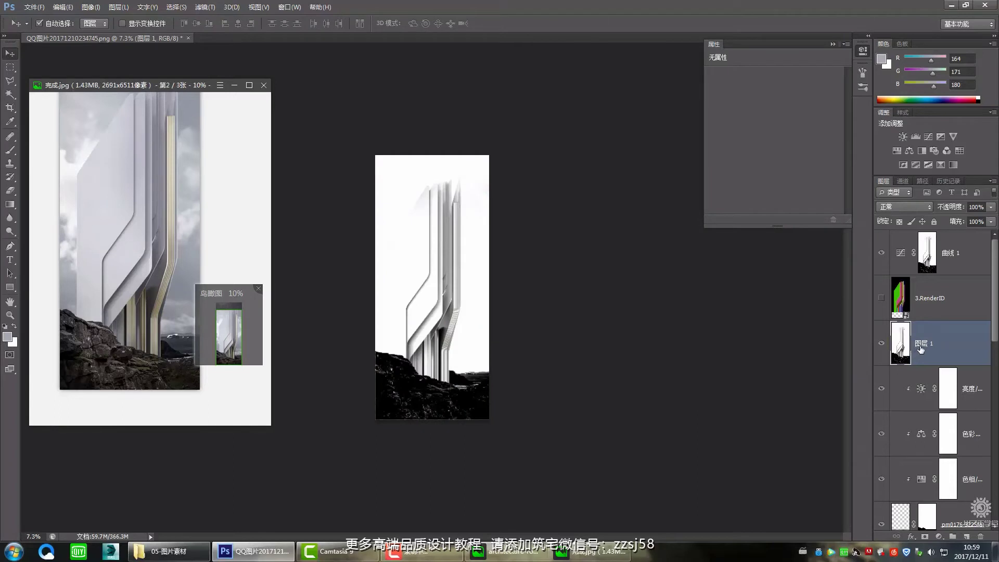
key(Delete)
- Brighten the masked areas by raising the midtones of the 曲线 1 RGB curve slightly
click(932, 258)
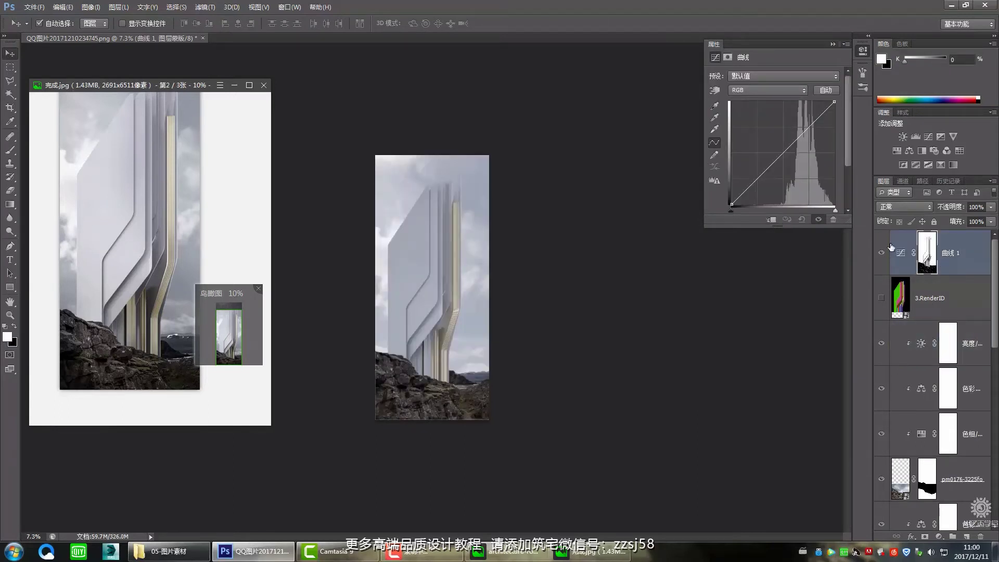
drag(793, 152, 773, 145)
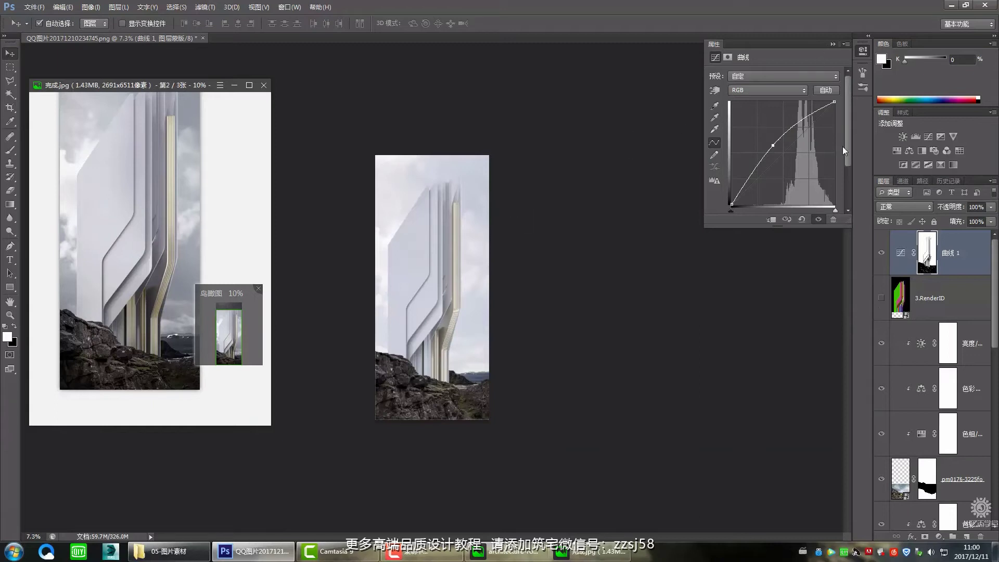
drag(772, 143, 777, 149)
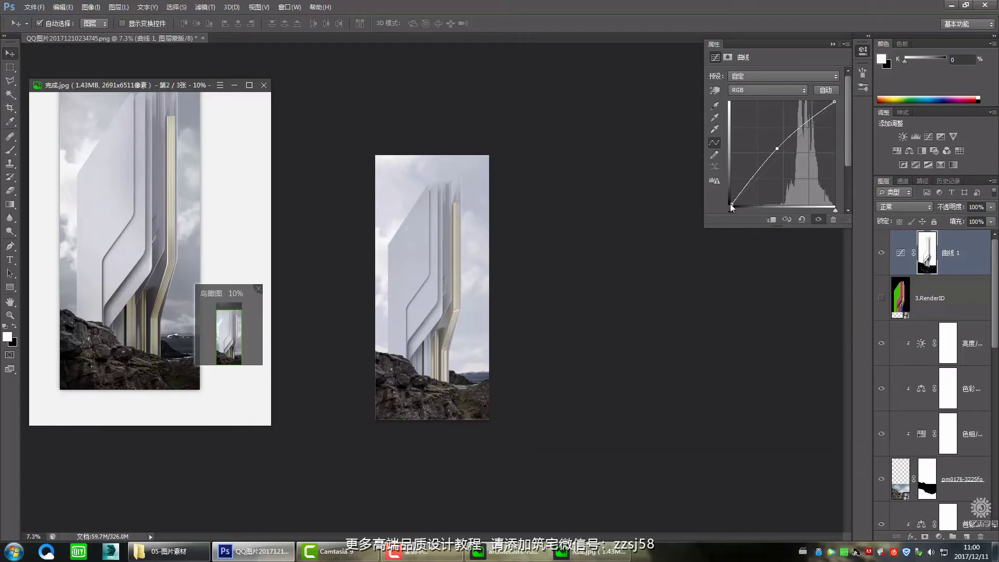
mouse_move(731, 204)
mouse_down()
mouse_move(744, 204)
mouse_move(732, 205)
mouse_up()
click(562, 259)
scroll(544, 283, up, 3)
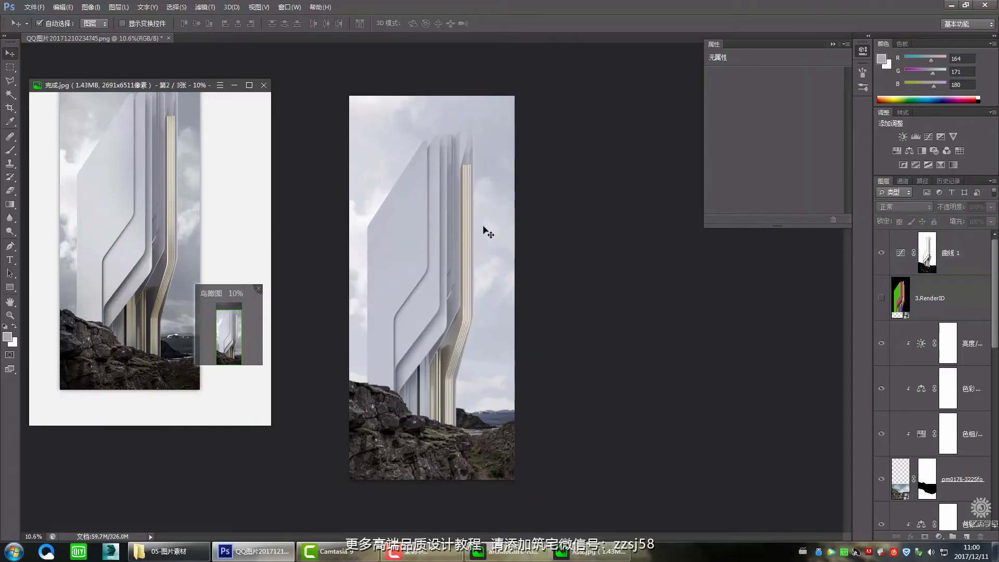
scroll(471, 239, down, 2)
scroll(451, 244, up, 2)
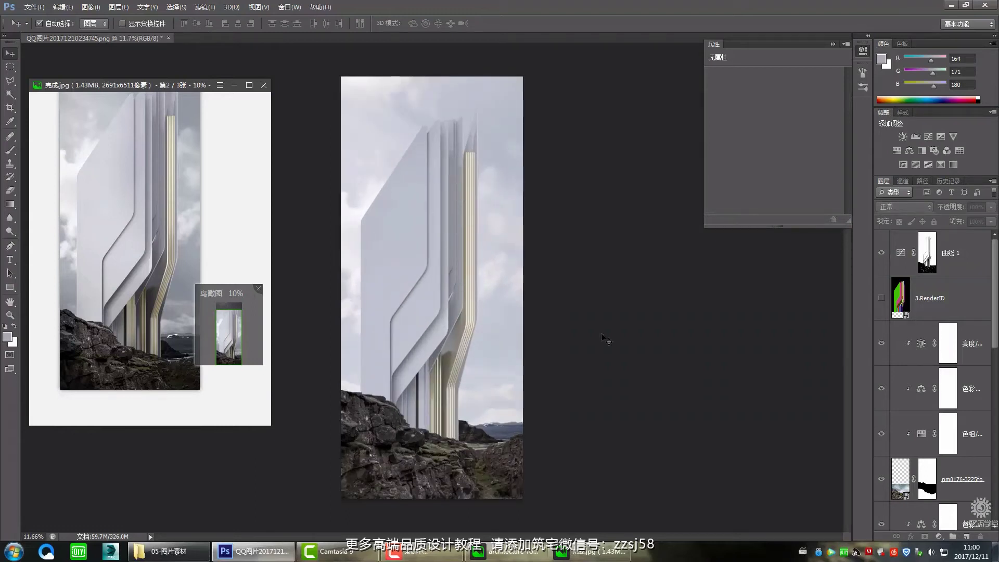
- Add a new layer above 曲线 1 and set up a soft round brush at 38% opacity
click(939, 263)
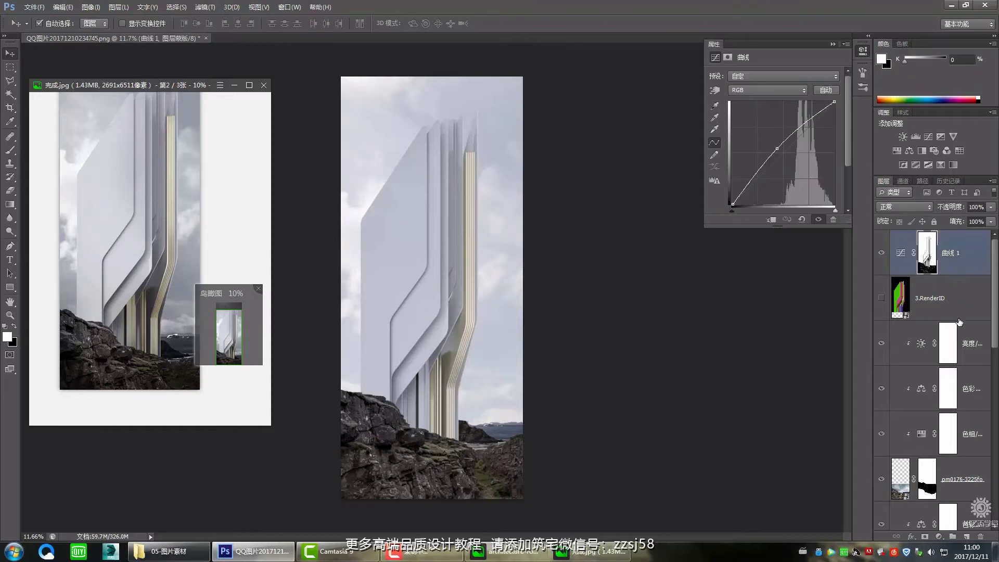
click(972, 536)
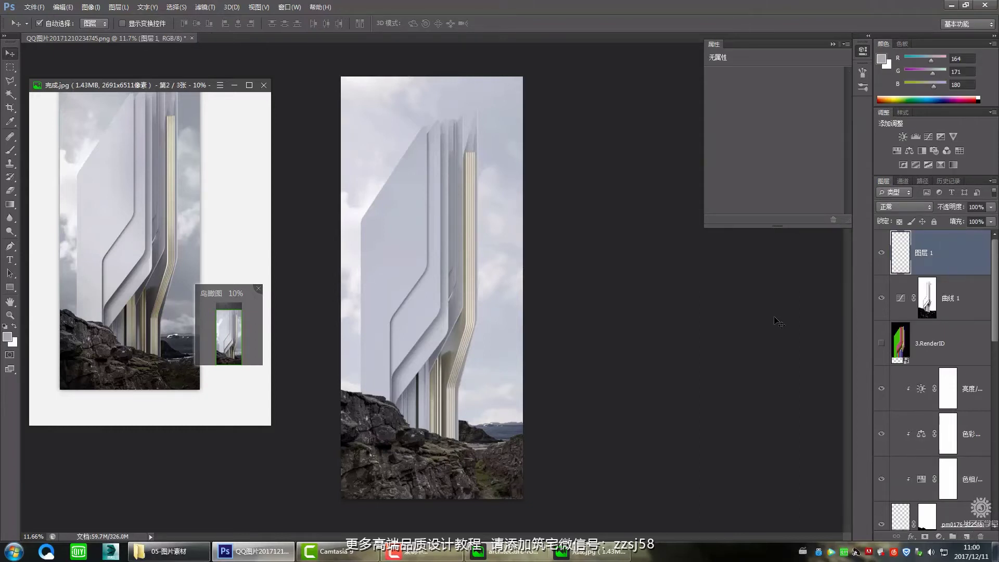
click(10, 150)
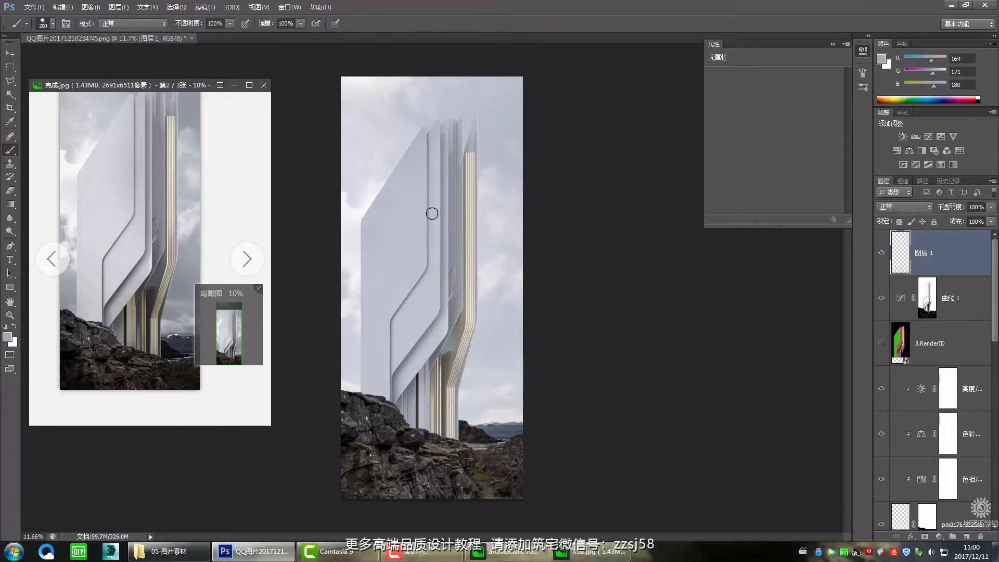
click(53, 24)
drag(42, 52, 30, 55)
click(21, 104)
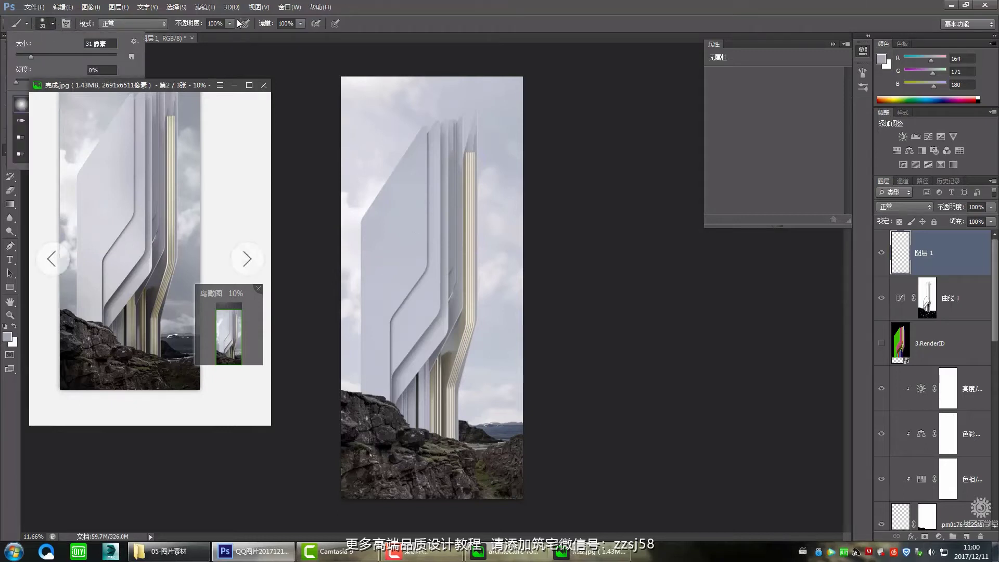
click(198, 34)
key(3)
key(8)
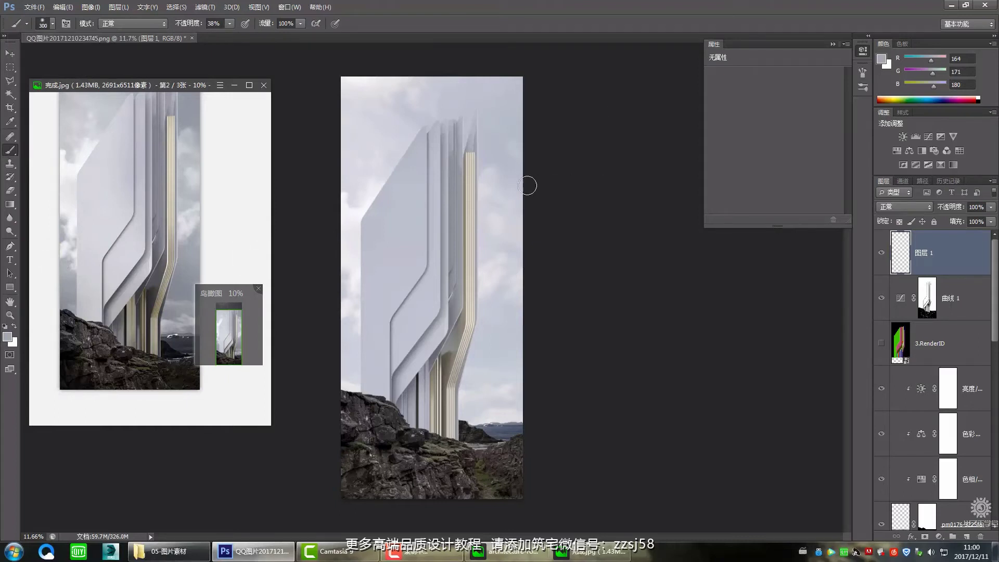
- Load the 曲线 1 mask as a selection, invert it to the dark areas, and make 图层 1 active
click(937, 294)
ctrl+click(917, 305)
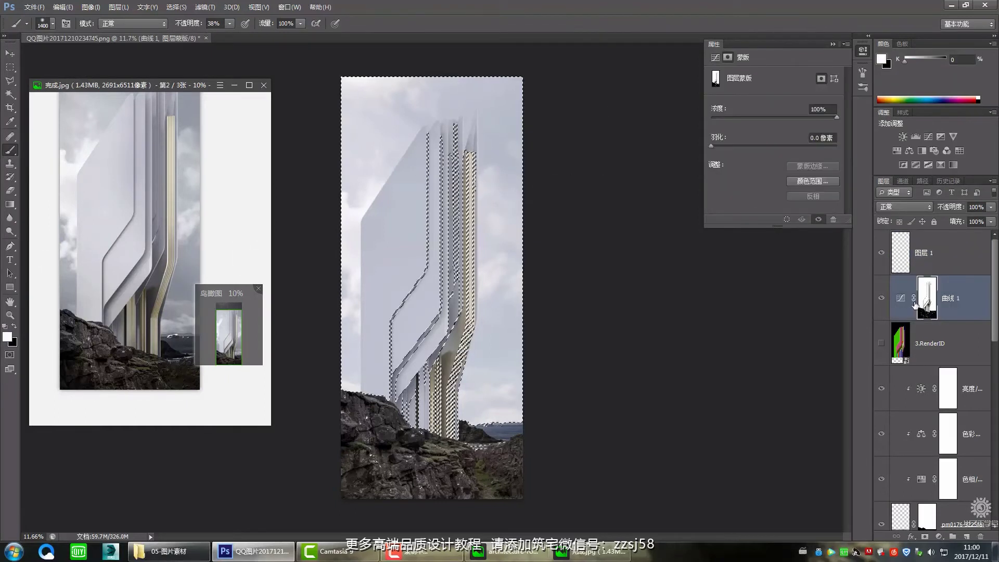
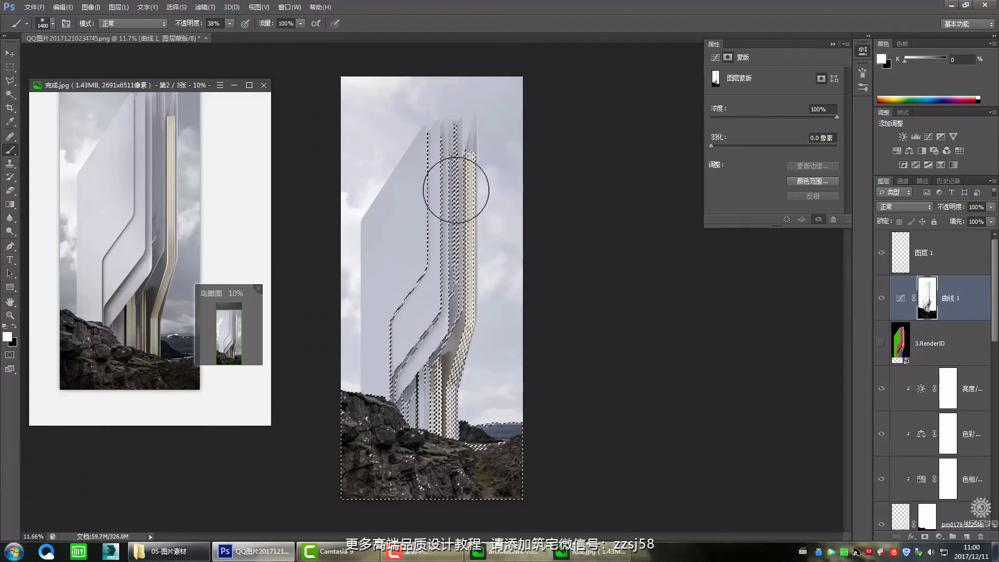
click(977, 243)
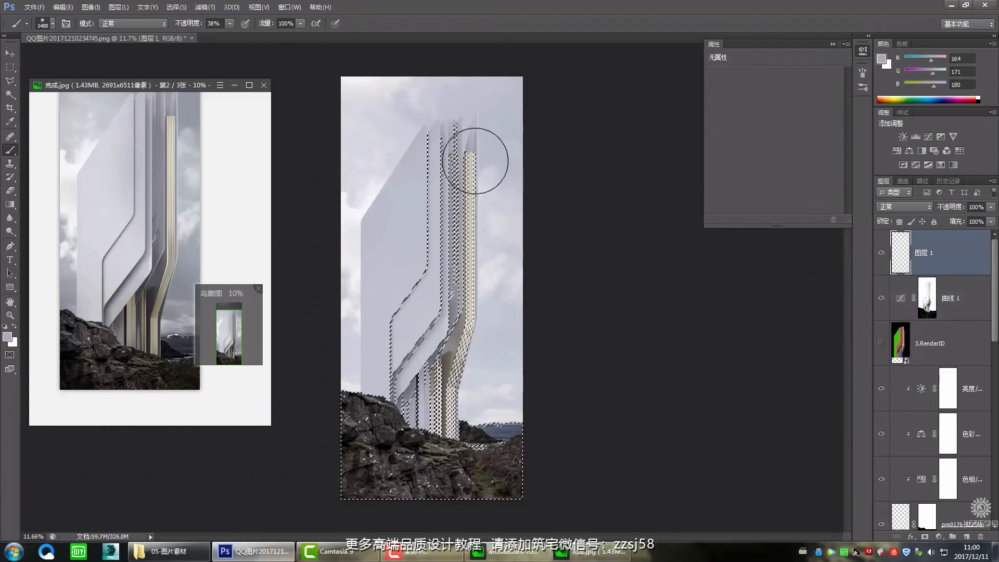
- Try painting light grey over the tower inside the selection on 图层 1, and undo the strokes
drag(450, 230, 791, 244)
key(ctrl+shift+i)
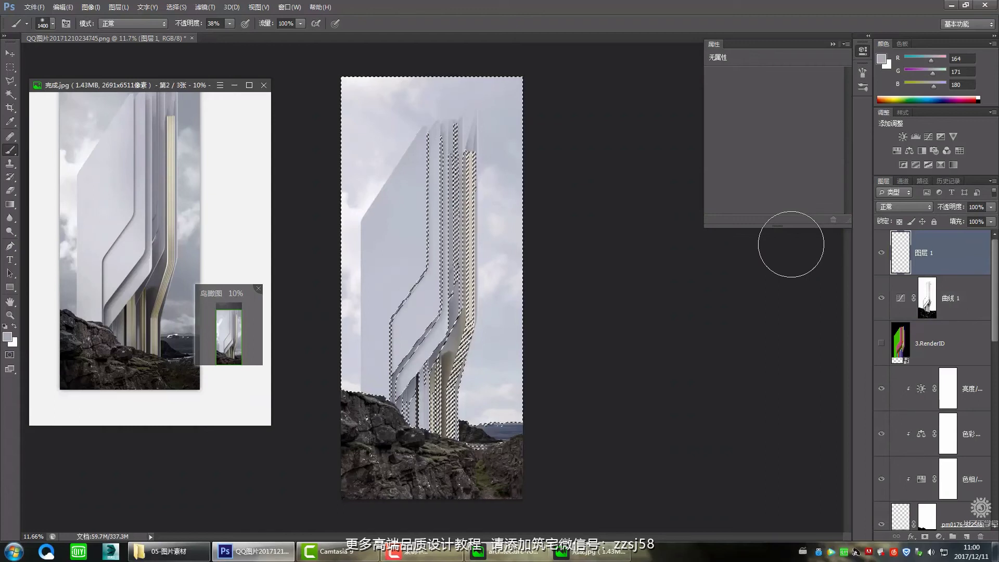
mouse_move(454, 270)
mouse_down()
mouse_move(457, 301)
mouse_move(602, 313)
mouse_up()
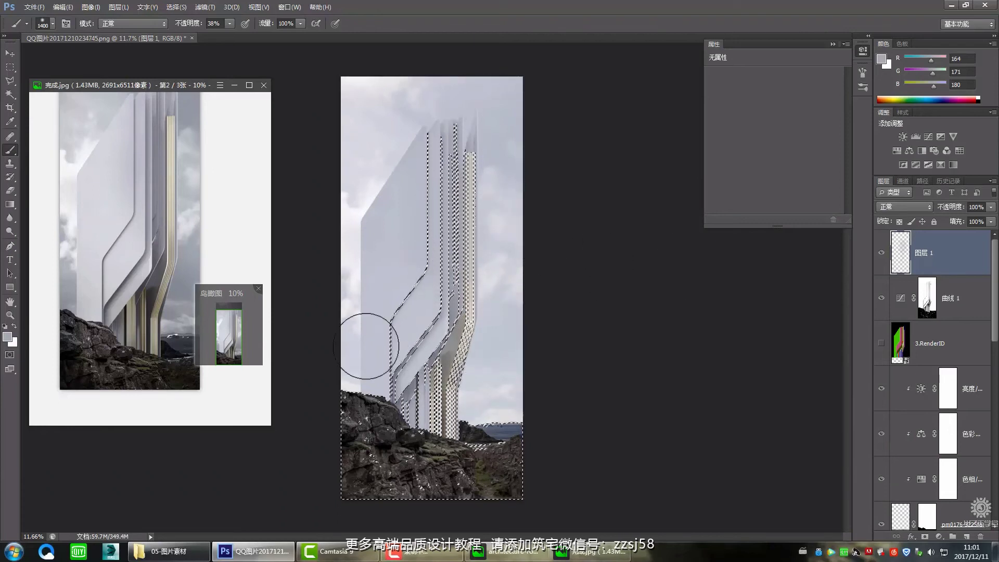
key(ctrl+z)
key(ctrl+alt+z)
key(ctrl+alt+z)
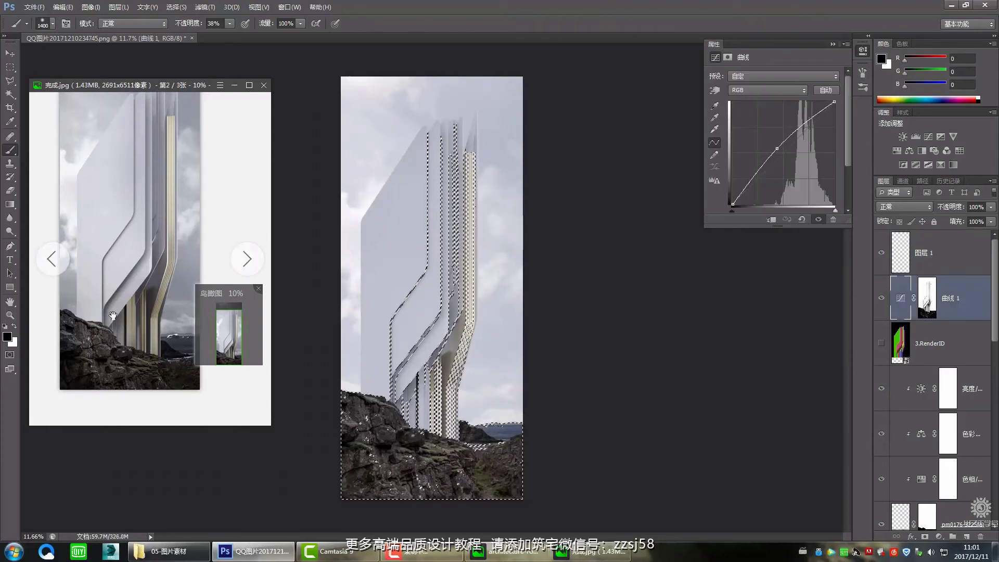
- Paint black shadows over the selected dark parts of the tower and rocks on 图层 1, and deselect
click(942, 258)
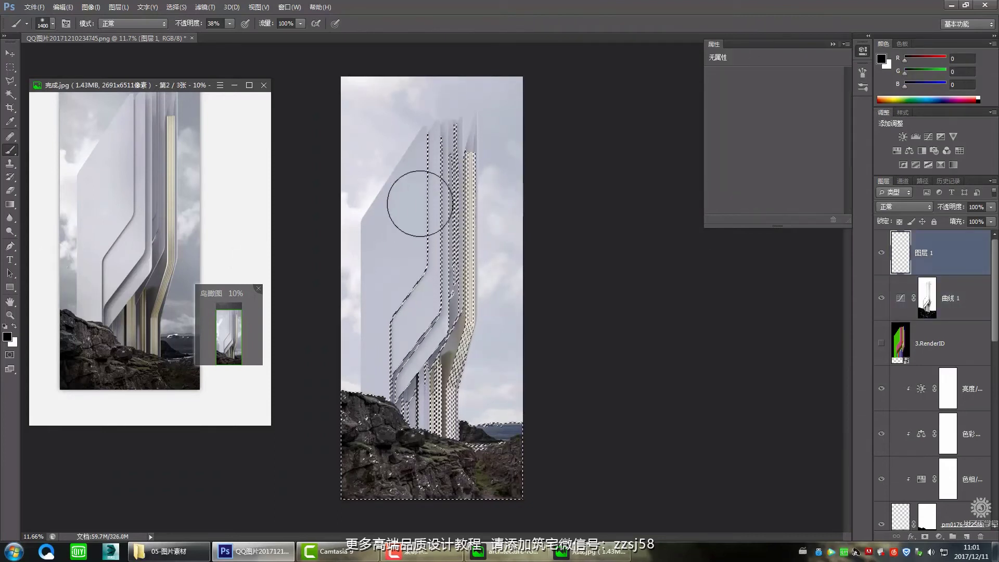
drag(462, 285, 448, 332)
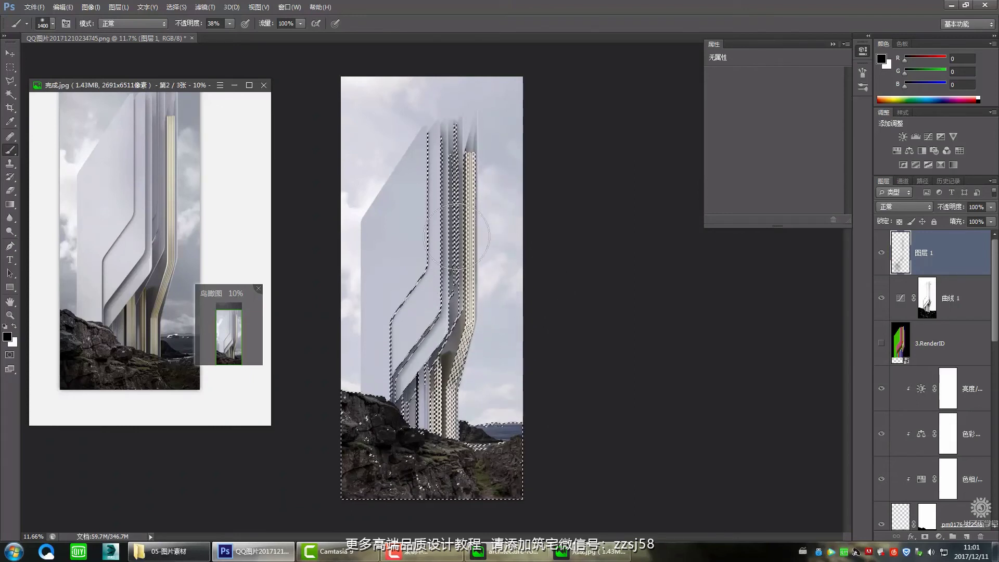
key(ctrl+d)
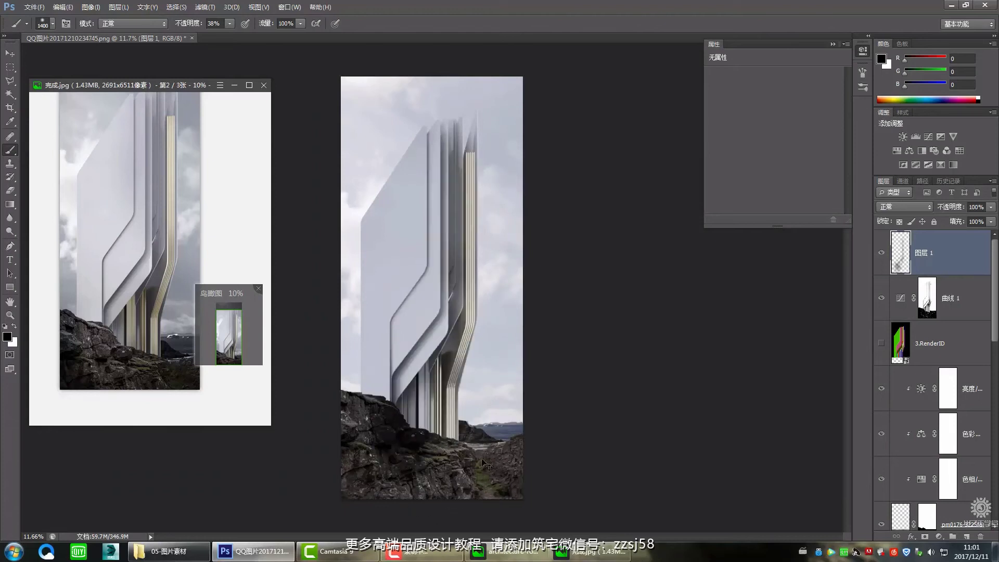
- Try a lower opacity on the painted shadow layer 图层 1, compare with it hidden, and delete the layer
scroll(579, 306, down, 2)
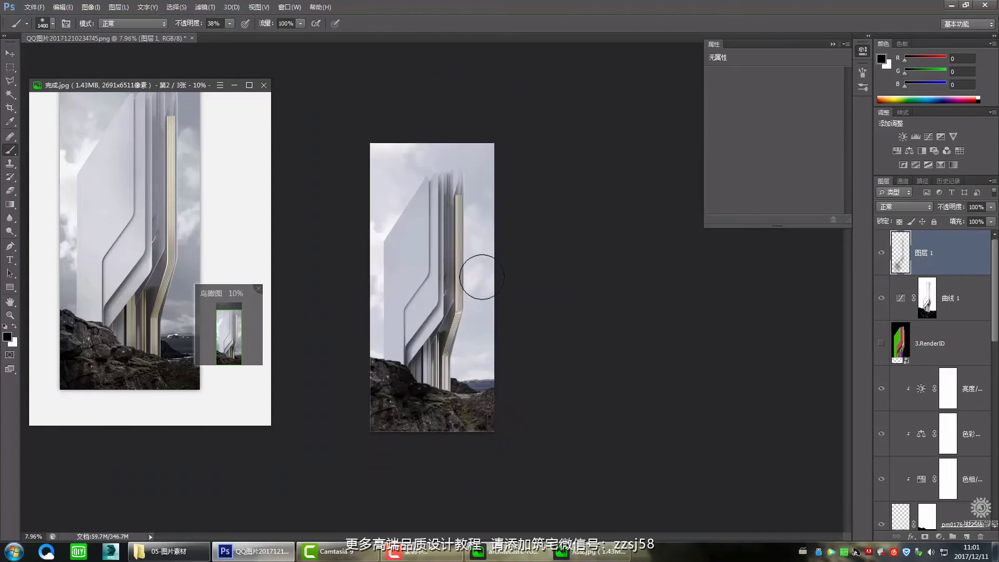
scroll(429, 281, up, 2)
click(991, 207)
drag(988, 221, 971, 219)
click(6, 54)
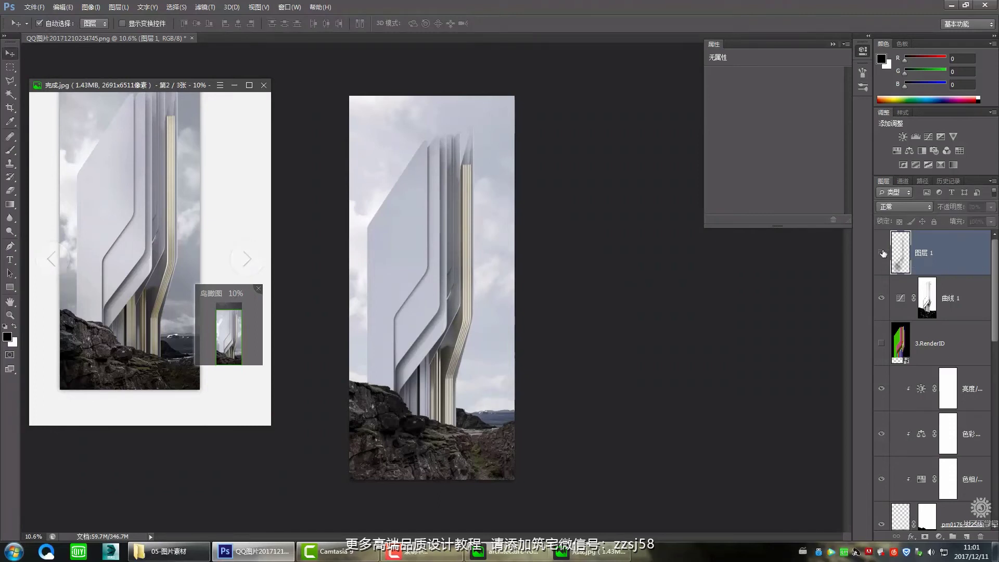
key(Delete)
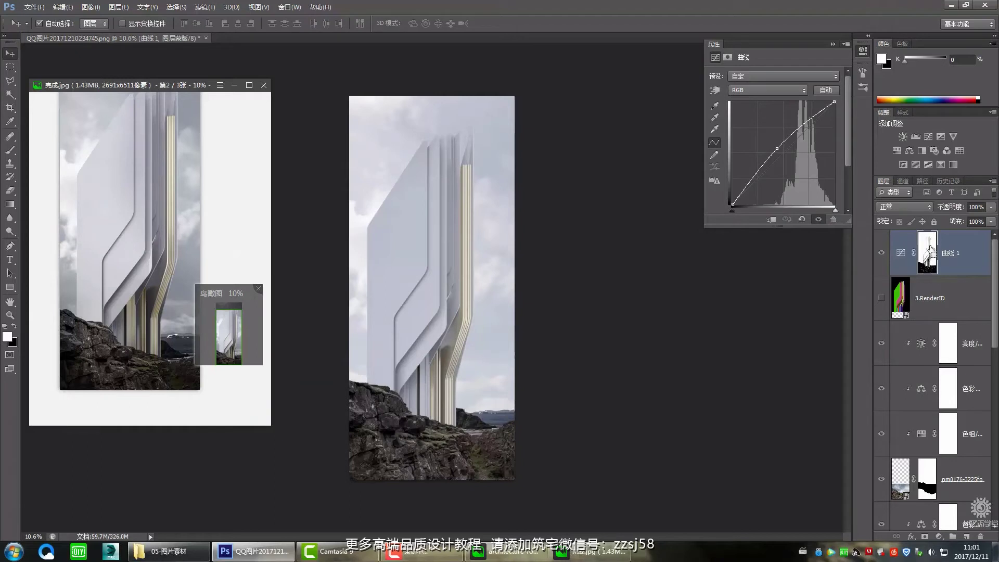
- Step back through the history to bring back 图层 1 without the painted shadows
drag(949, 275, 931, 257)
ctrl+click(930, 257)
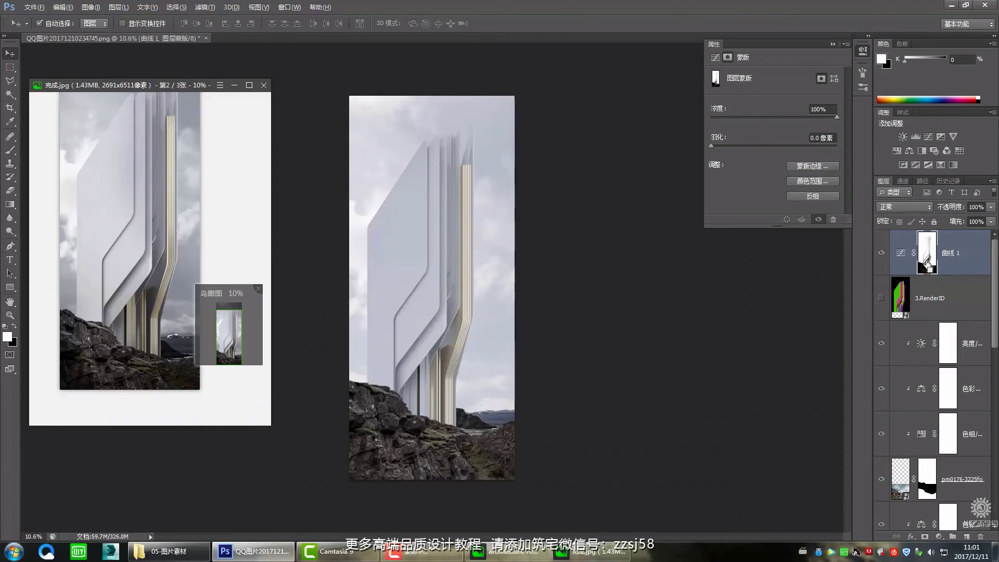
key(ctrl+v)
key(ctrl+shift+d)
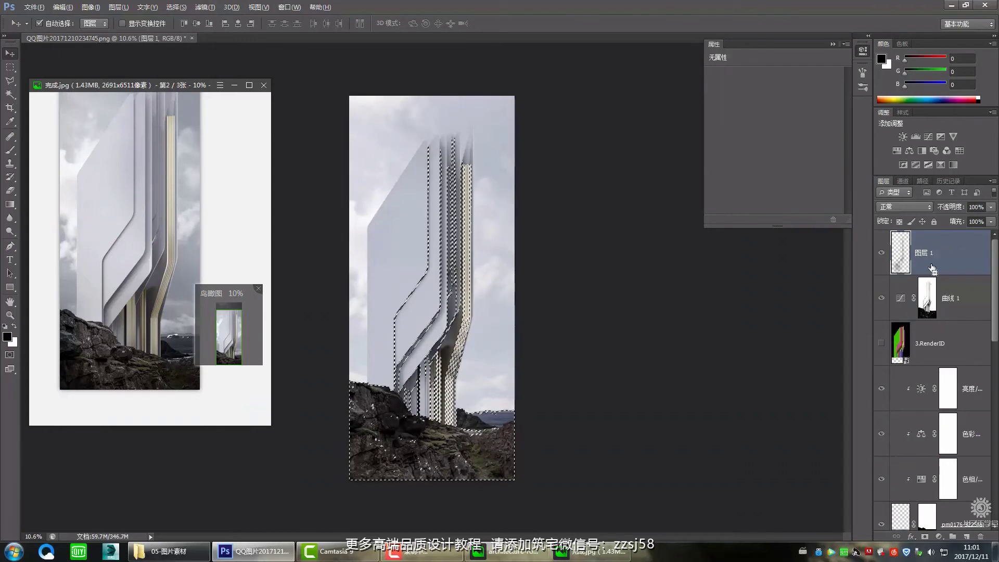
key(alt+bracketleft)
ctrl+click(931, 306)
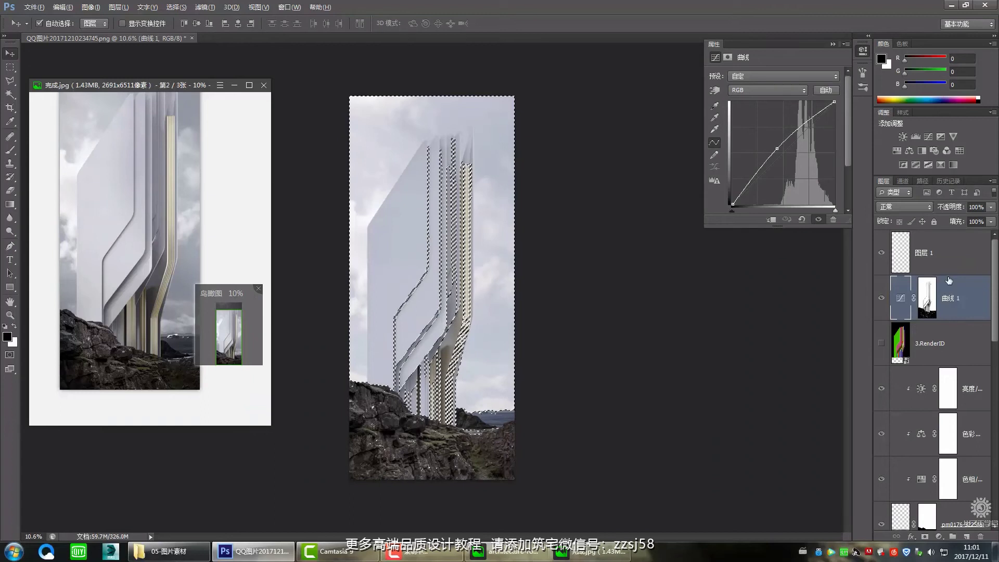
- Examine the 曲线 1 layer mask on its own and load it as a selection
click(932, 307)
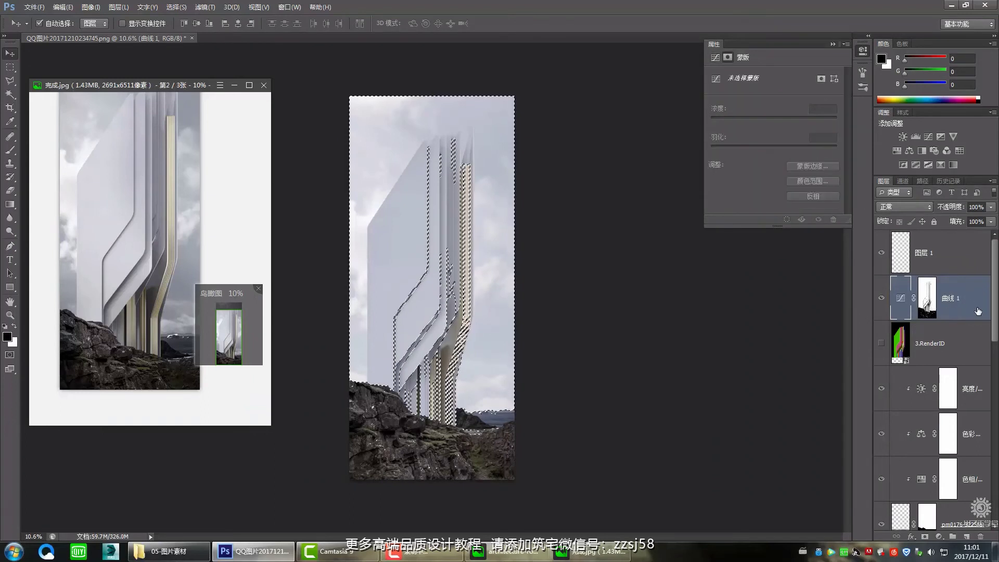
click(928, 301)
alt+click(927, 302)
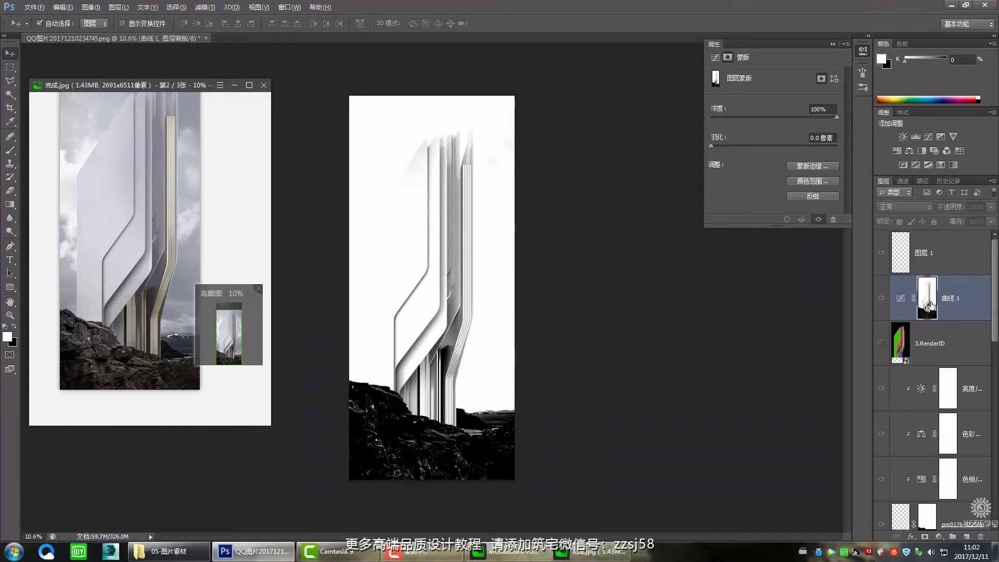
ctrl+click(928, 307)
click(889, 298)
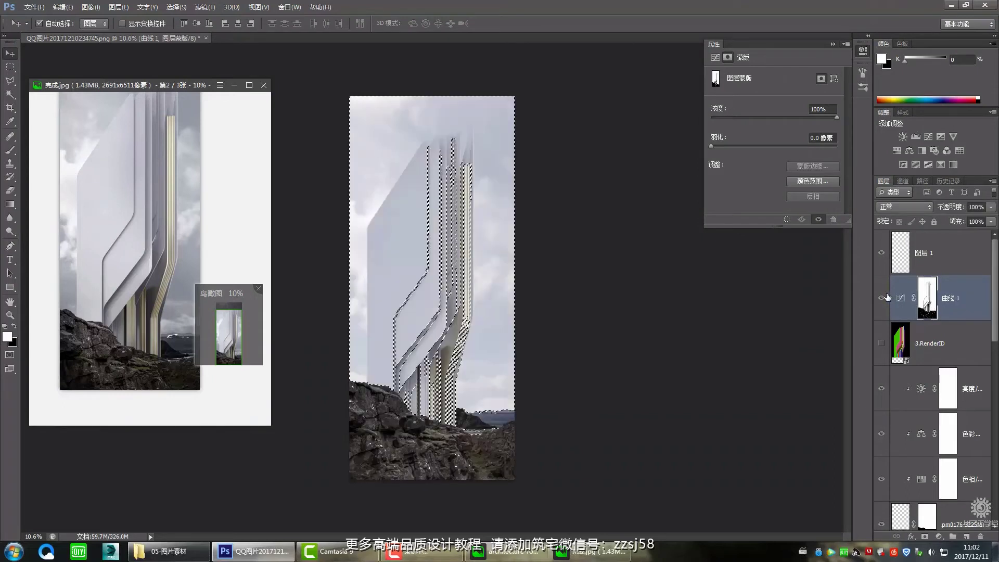
key(ctrl+d)
ctrl+click(927, 301)
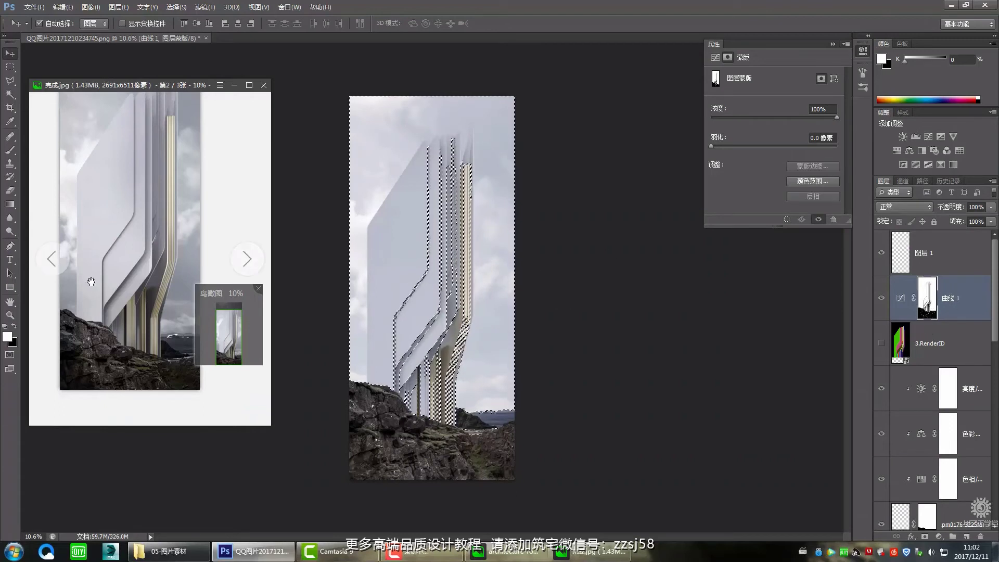
- Ready the Brush with black as the foreground colour and inspect the 曲线 1 layer mask on its own
click(11, 330)
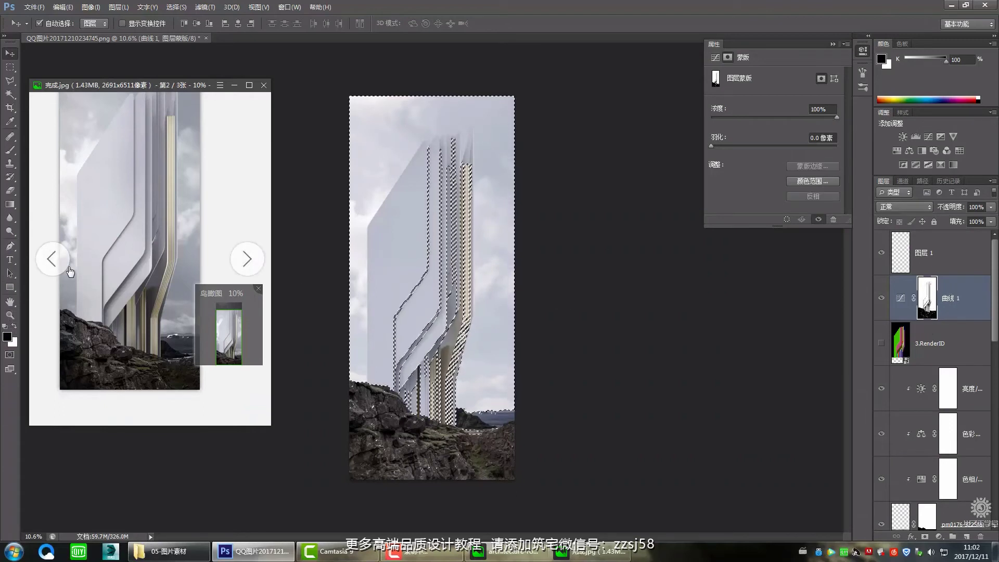
key(s)
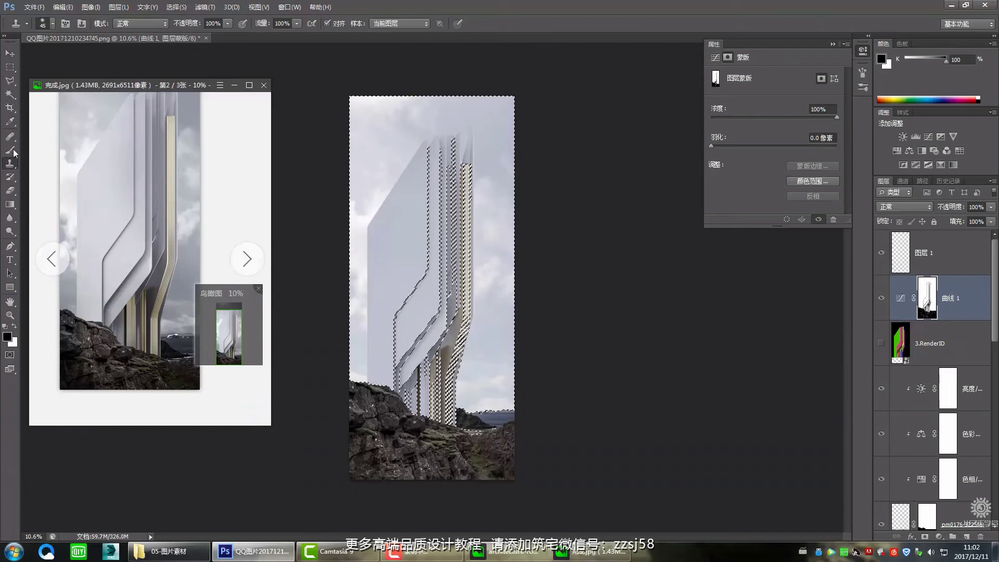
key(b)
scroll(449, 275, up, 2)
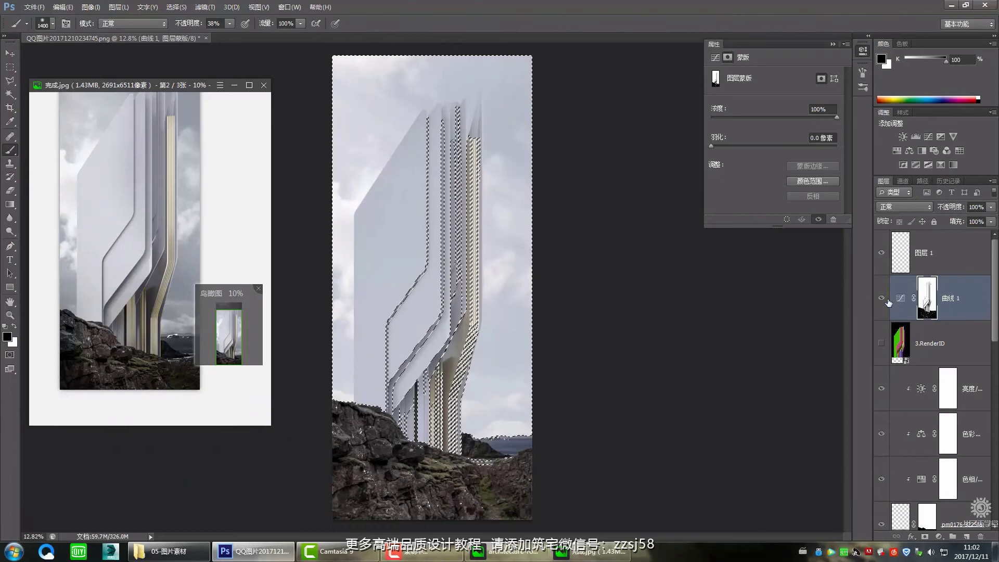
alt+click(929, 312)
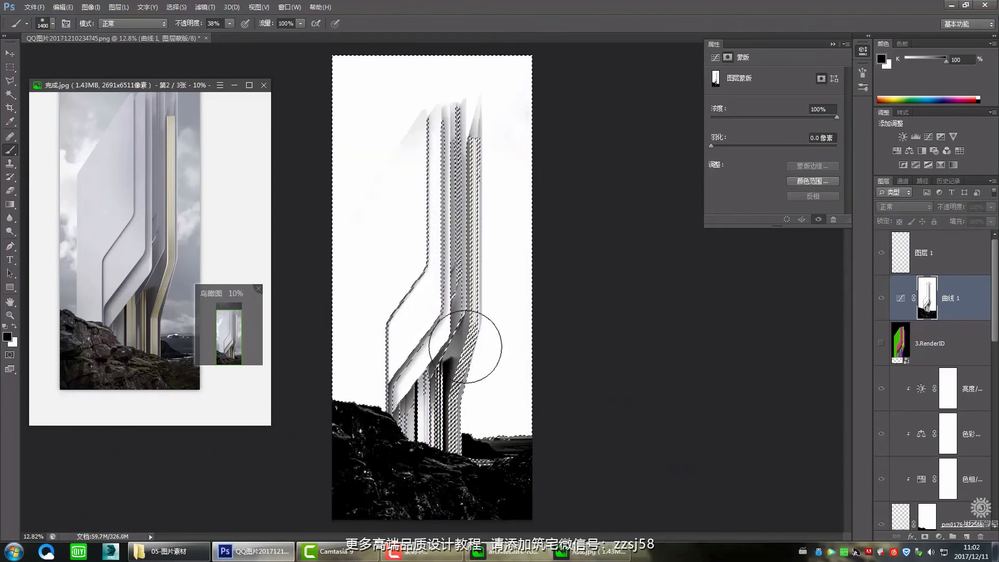
scroll(463, 213, up, 2)
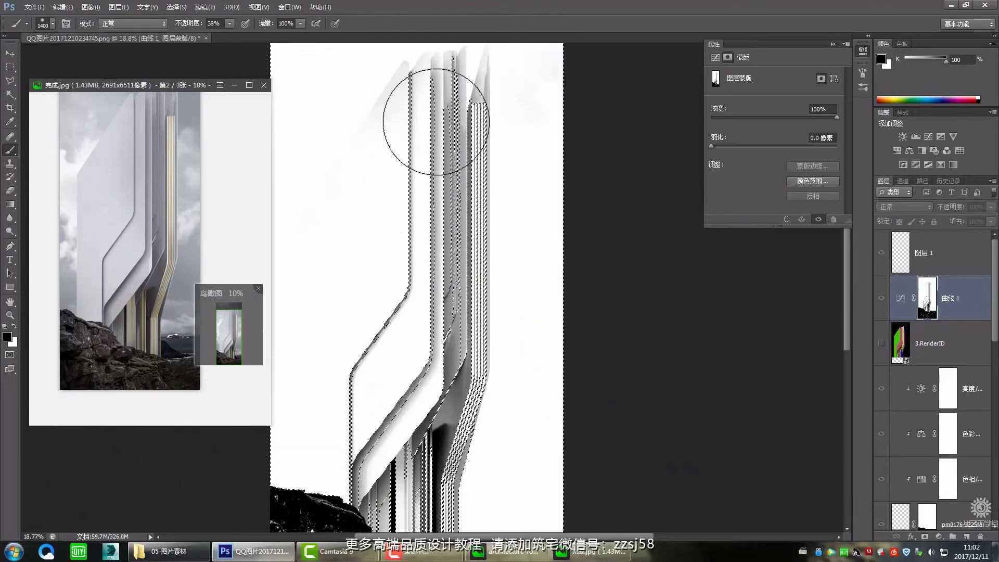
scroll(443, 208, up, 1)
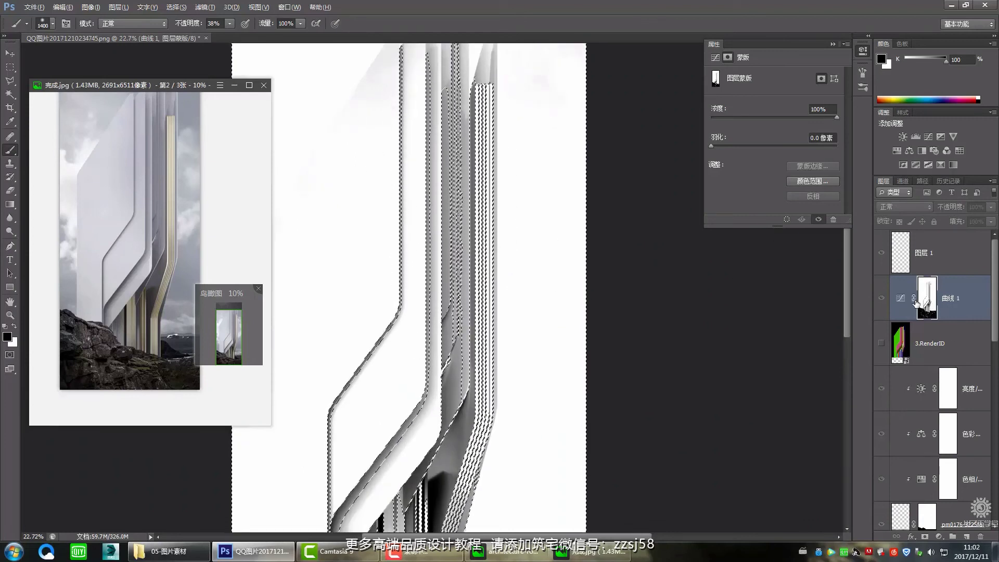
alt+click(930, 308)
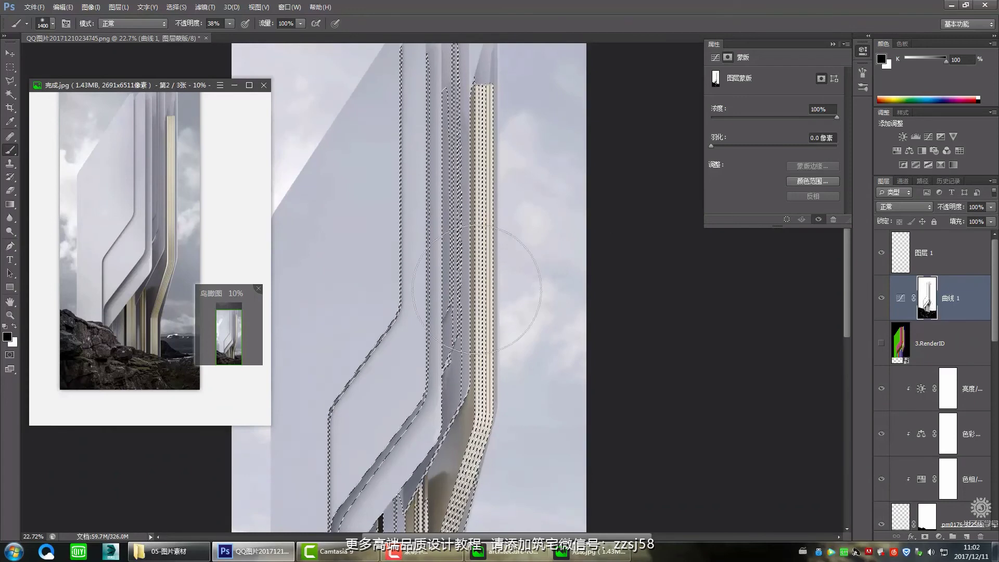
- Invert the mask selection, paint black shadows on 图层 1 over the selected dark parts of the tower and rocks, and deselect
scroll(521, 312, down, 2)
click(933, 262)
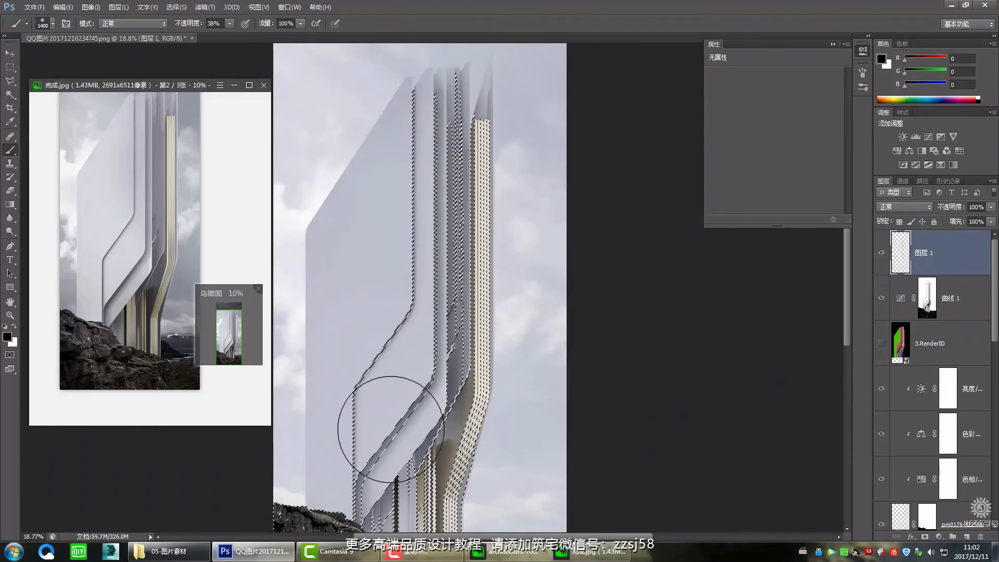
scroll(390, 430, down, 2)
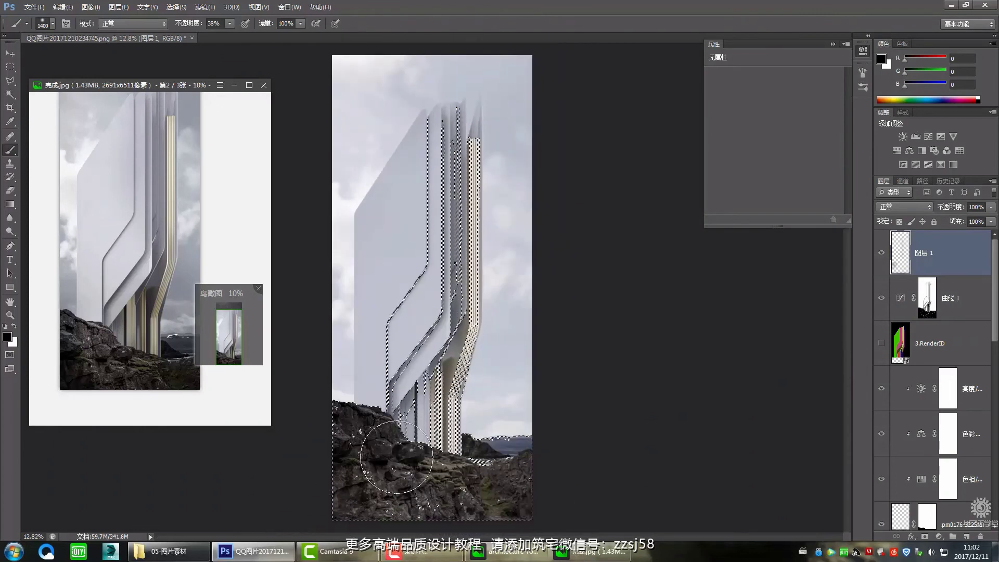
key(ctrl+d)
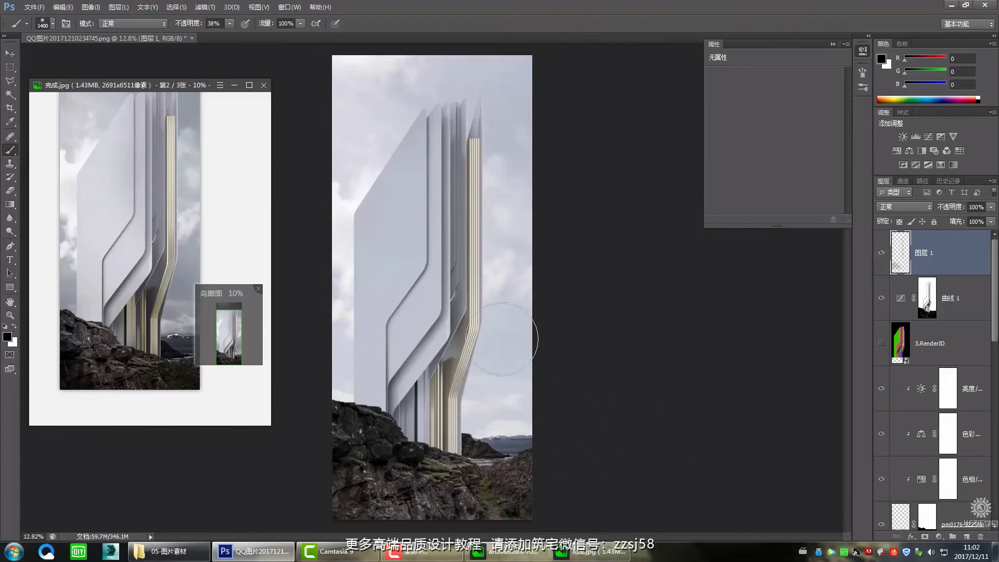
key(ctrl+shift+d)
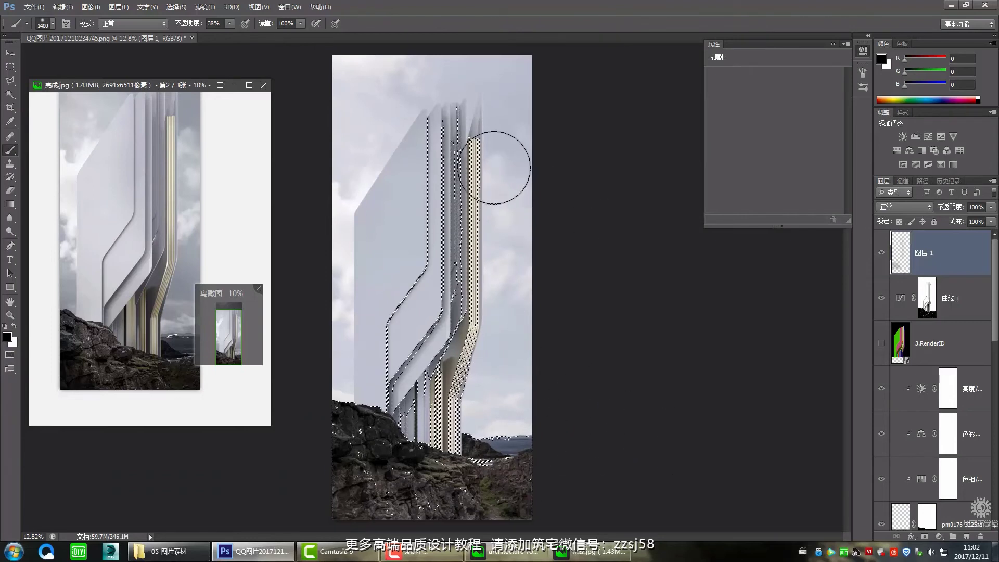
key(ctrl+d)
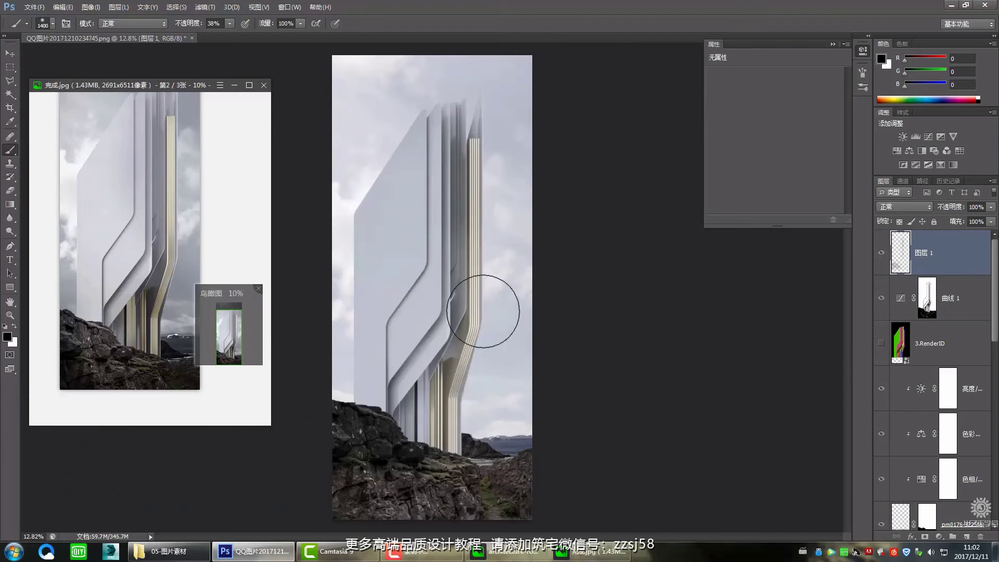
- Bring back the last selection, deepen the black shadows along the tower's folds on 图层 1, and deselect
scroll(486, 274, down, 3)
key(ctrl+shift+d)
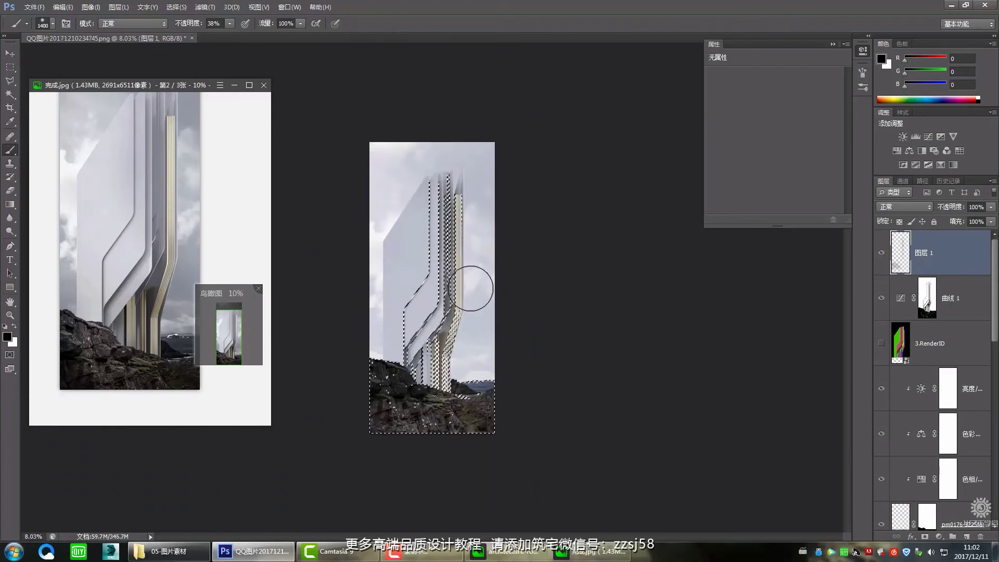
scroll(468, 286, up, 3)
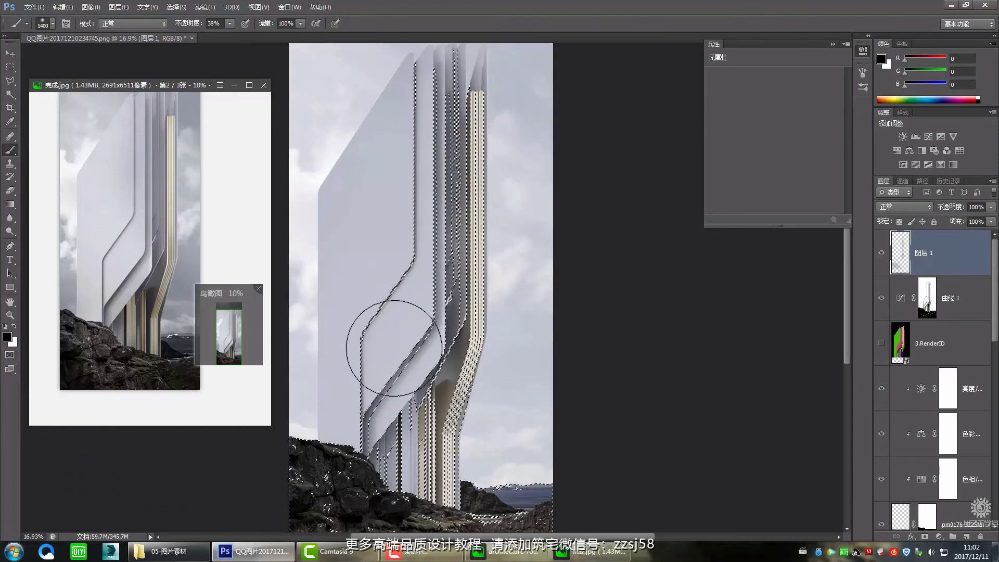
mouse_move(348, 310)
mouse_down()
mouse_move(344, 472)
mouse_move(318, 483)
mouse_move(337, 176)
mouse_move(357, 109)
mouse_move(383, 90)
mouse_move(372, 198)
mouse_up()
key(ctrl+d)
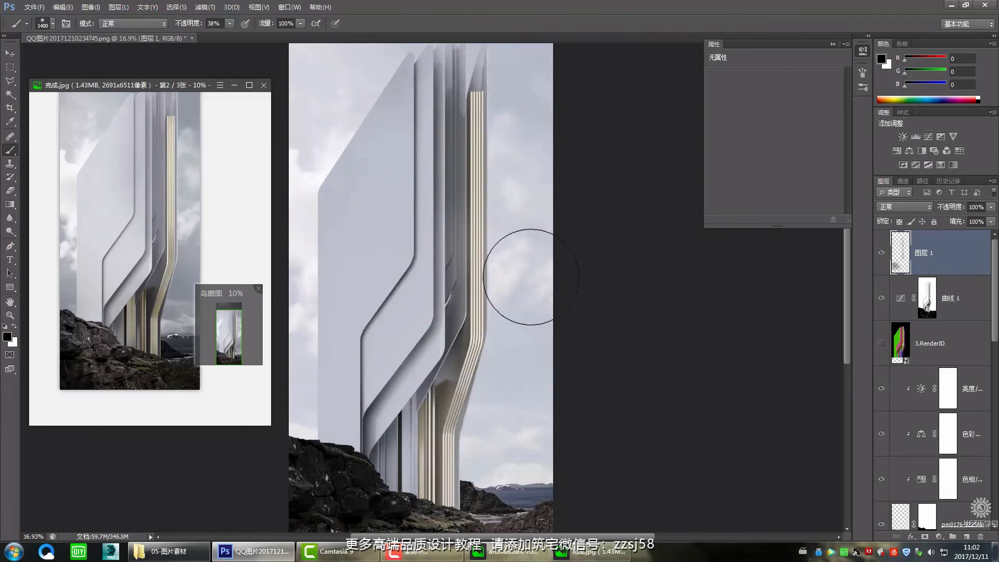
- Set the blending mode of 图层 1 to 正片叠底 and compare the whole rendering with the reference image 完成.jpg
click(915, 207)
click(908, 252)
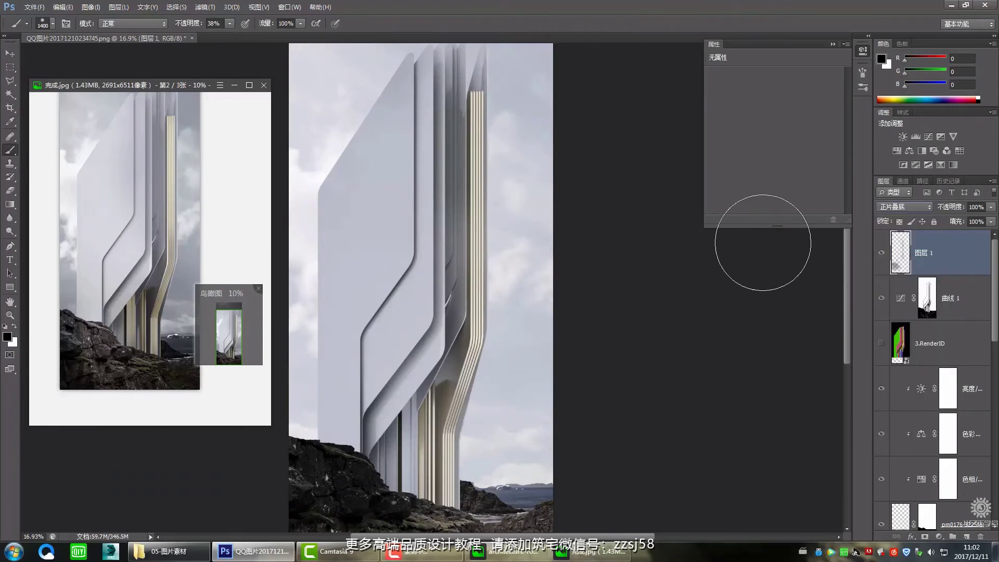
key(v)
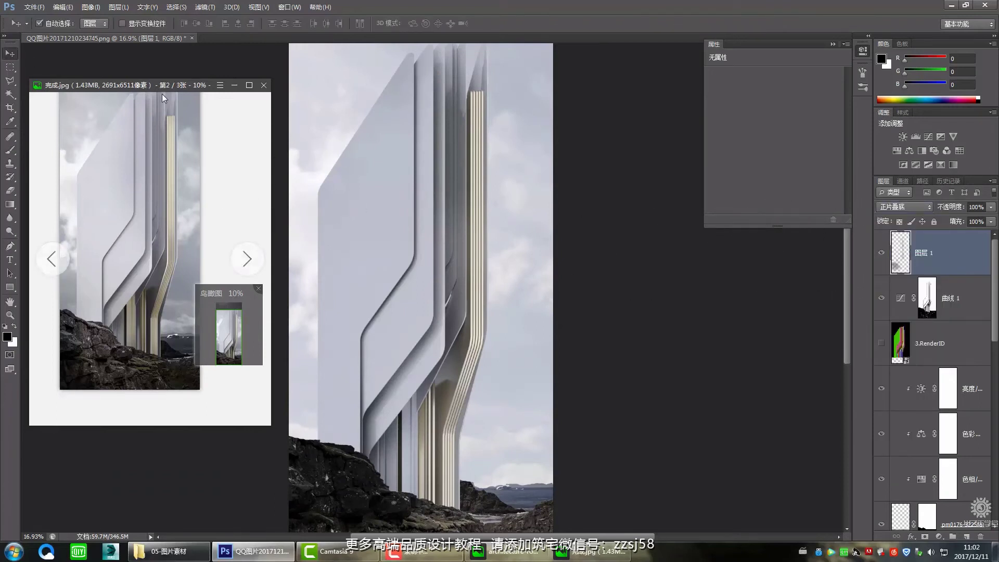
scroll(469, 191, down, 1)
scroll(542, 203, down, 1)
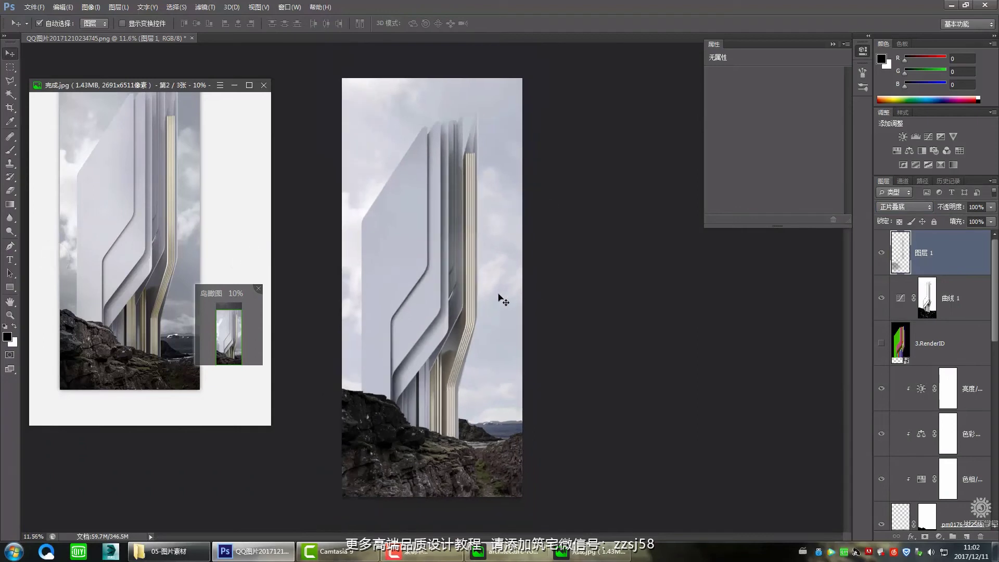
drag(171, 183, 166, 203)
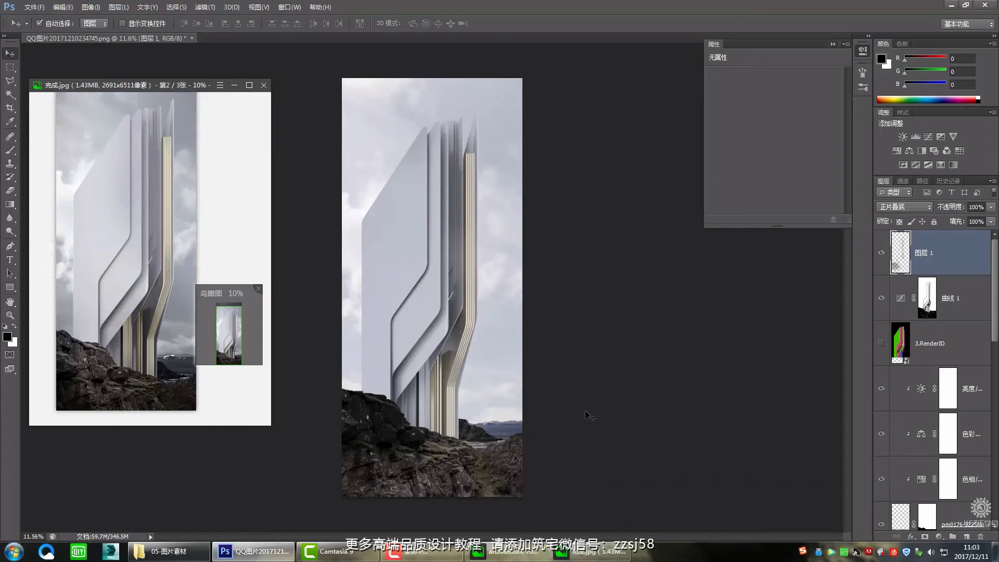
scroll(519, 398, down, 1)
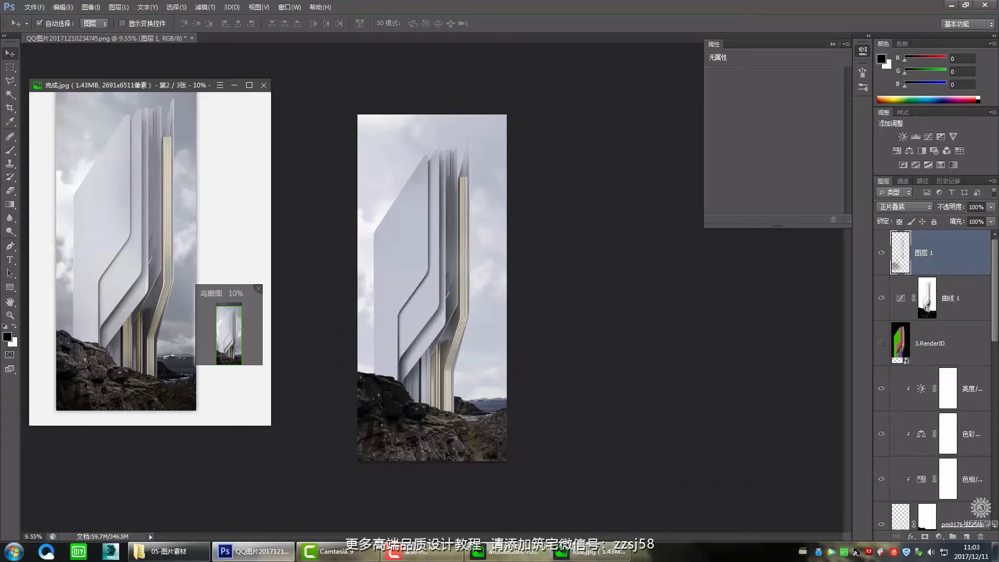
- Crop the canvas slightly tighter at the rocky bottom edge and along the sides
key(c)
drag(432, 461, 434, 457)
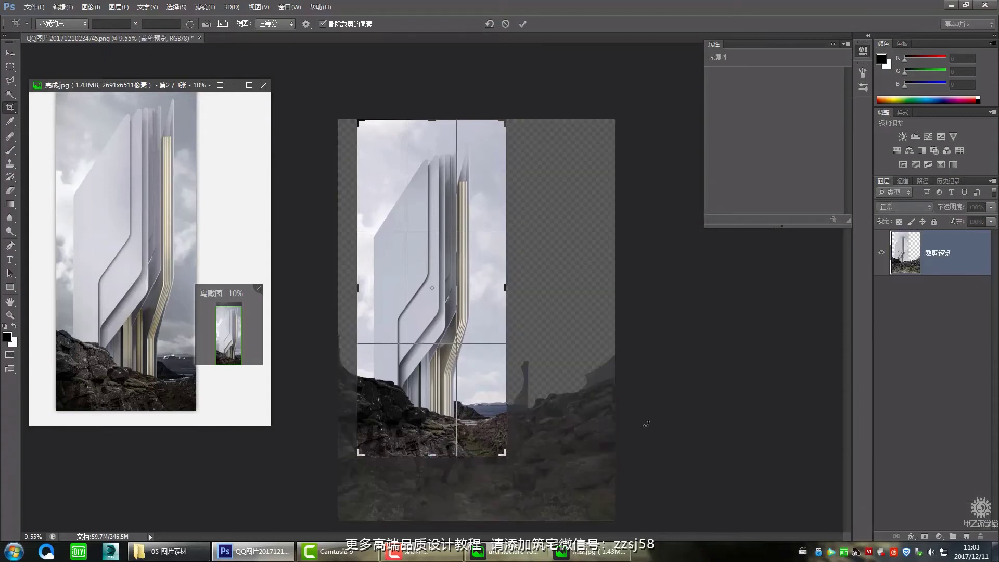
drag(509, 289, 500, 287)
key(Return)
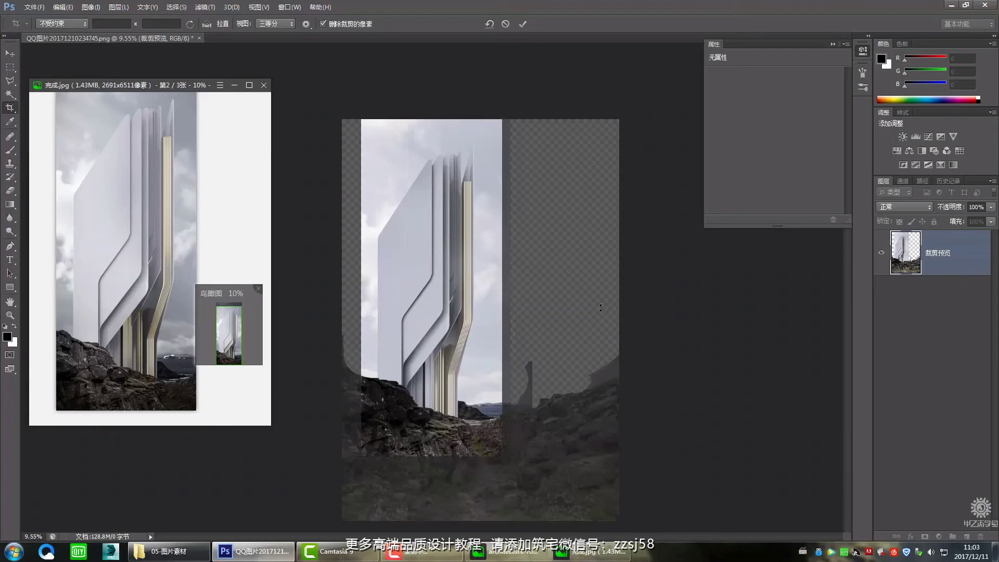
- Check the reference photo architecture-roman-vlasov-08b.jpg, put it away, and leave the Crop tool
mouse_move(517, 549)
click(491, 499)
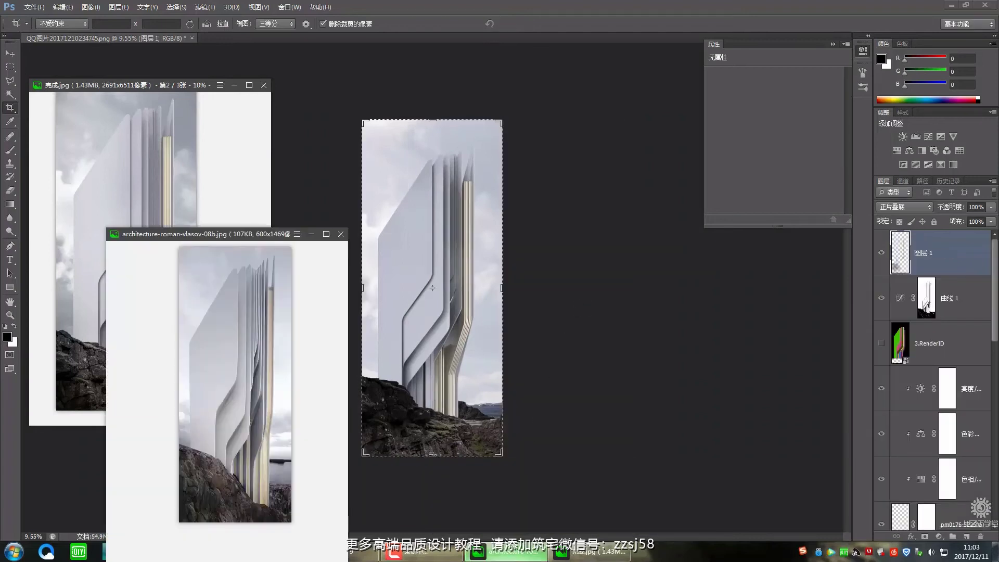
click(311, 234)
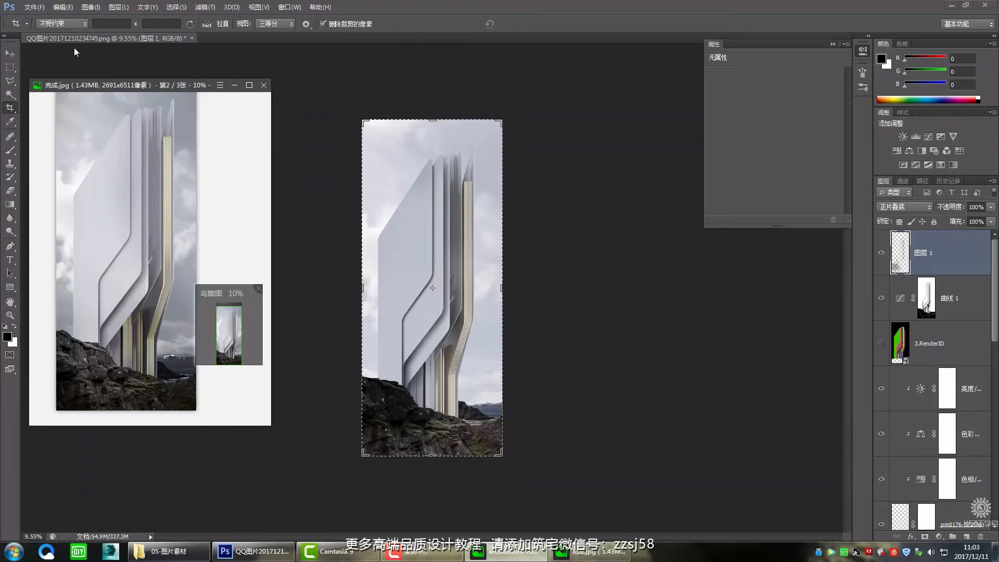
click(11, 54)
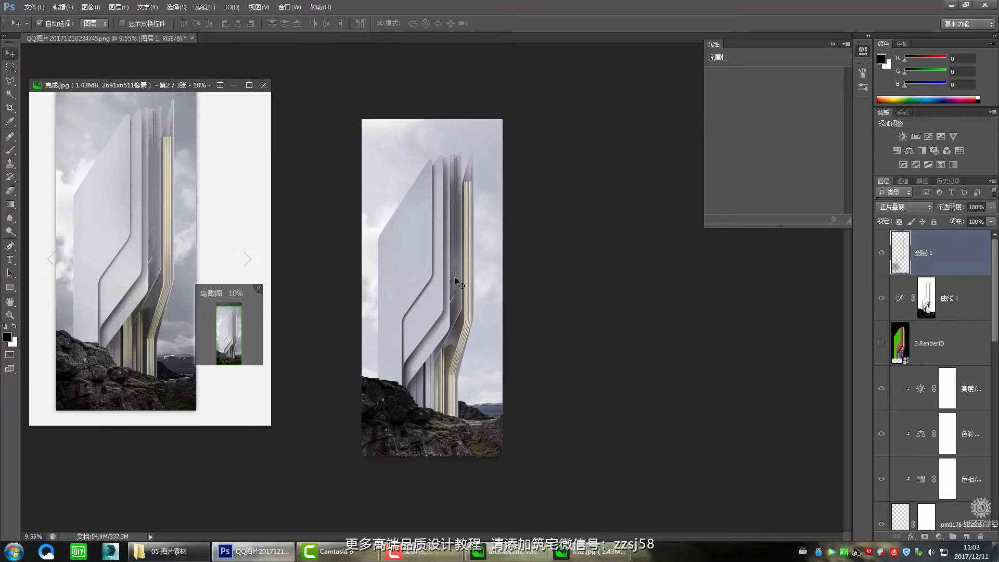
- Add a 亮度/对比度 adjustment layer above 图层 1 with the brightness set to 35
scroll(456, 296, up, 1)
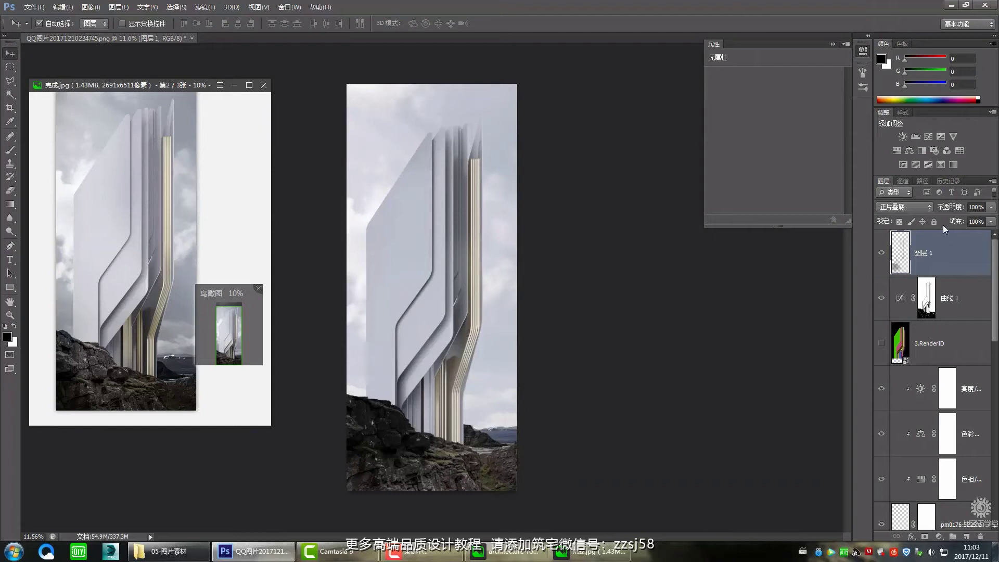
click(903, 136)
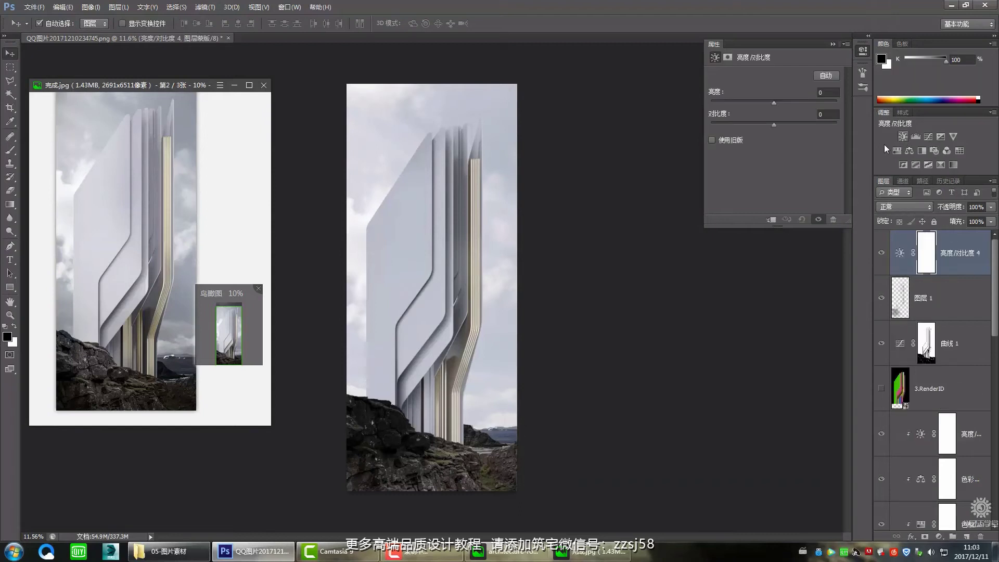
drag(779, 101, 783, 101)
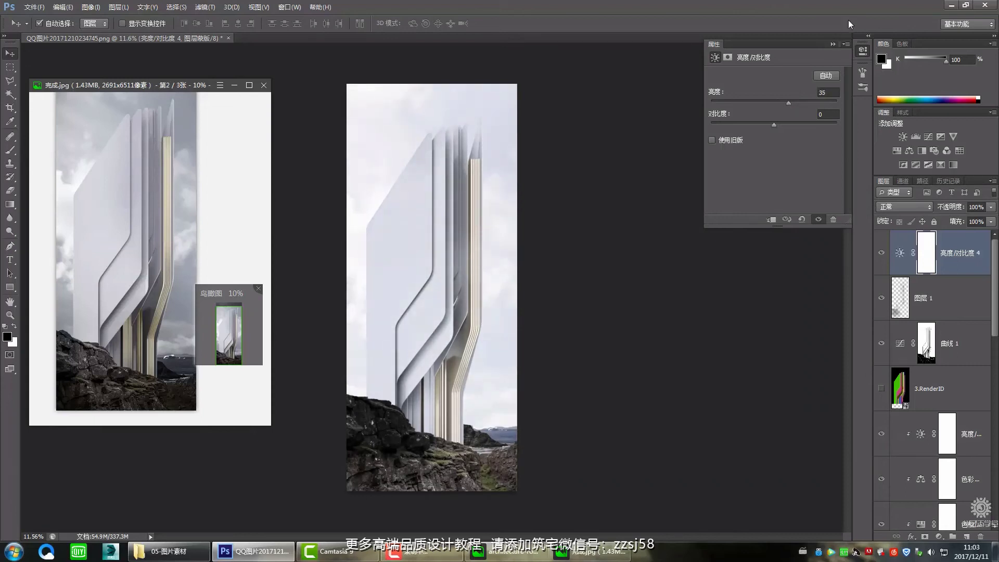
click(833, 44)
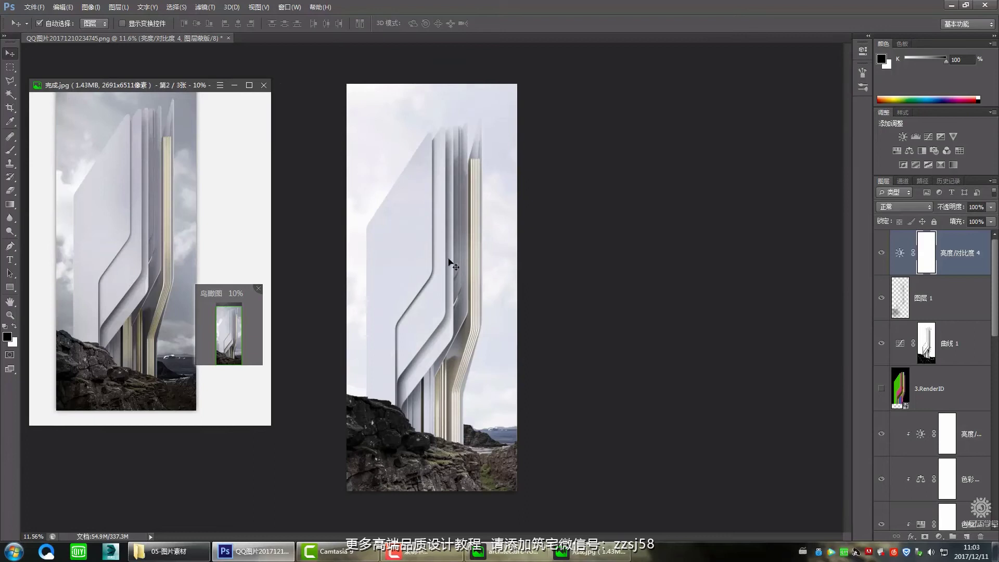
- Paint black on the 亮度/对比度 4 mask with a 2200 px brush at 38% opacity over the image's outer sky and rocks
click(10, 150)
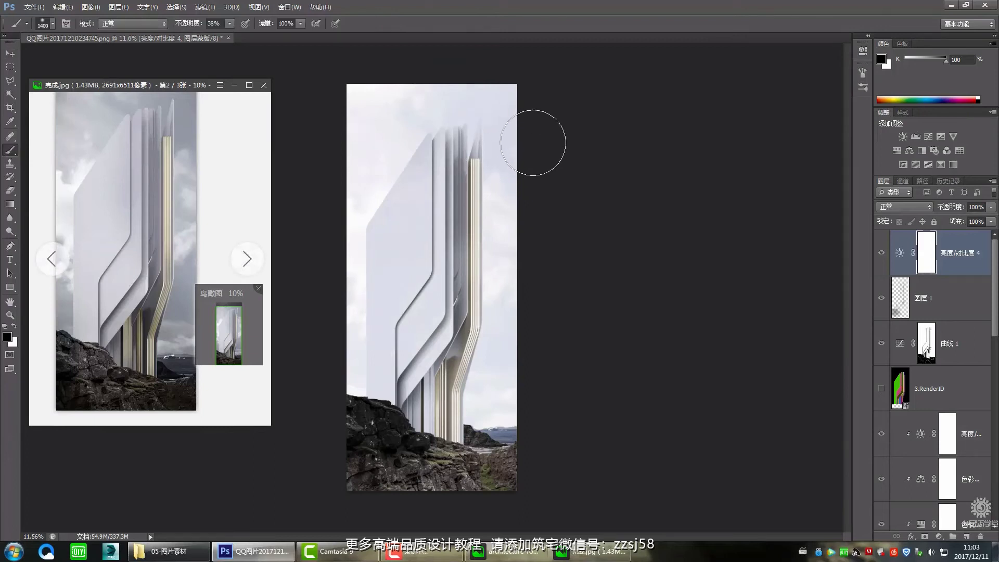
key(bracketright)
key(bracketright)
key(bracketright)
key(bracketright)
key(bracketright)
key(bracketright)
key(bracketright)
key(bracketright)
click(479, 104)
mouse_move(480, 104)
mouse_down()
mouse_move(428, 119)
mouse_move(465, 128)
mouse_move(510, 114)
mouse_move(521, 126)
mouse_move(527, 276)
mouse_move(527, 137)
mouse_move(500, 437)
mouse_move(536, 296)
mouse_move(477, 405)
mouse_move(514, 428)
mouse_move(495, 462)
mouse_move(496, 453)
mouse_move(512, 479)
mouse_move(356, 489)
mouse_move(329, 456)
mouse_move(391, 469)
mouse_up()
mouse_move(313, 264)
mouse_down()
mouse_move(312, 246)
mouse_move(292, 313)
mouse_up()
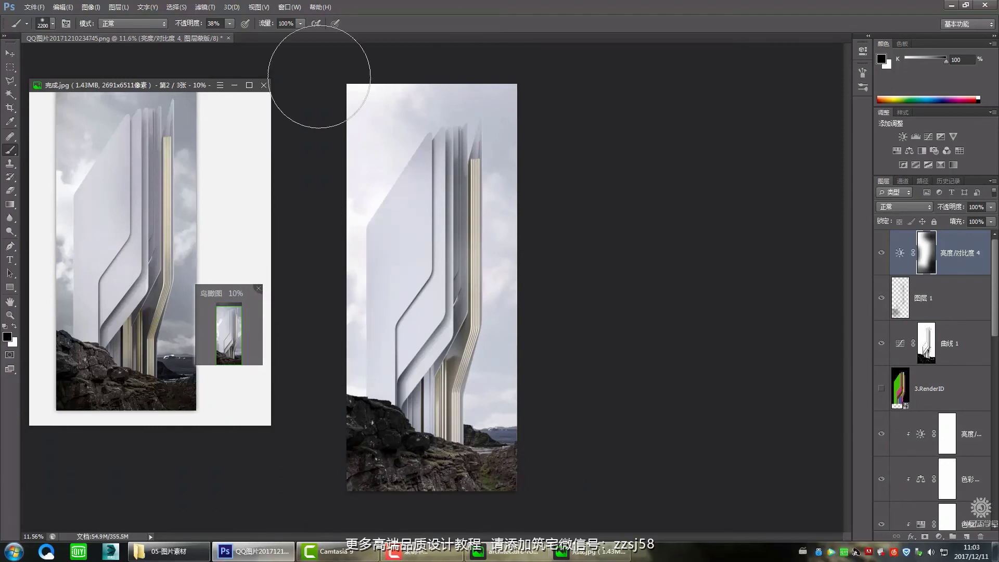
mouse_move(424, 49)
mouse_down()
mouse_move(380, 101)
mouse_move(408, 62)
mouse_move(490, 111)
mouse_up()
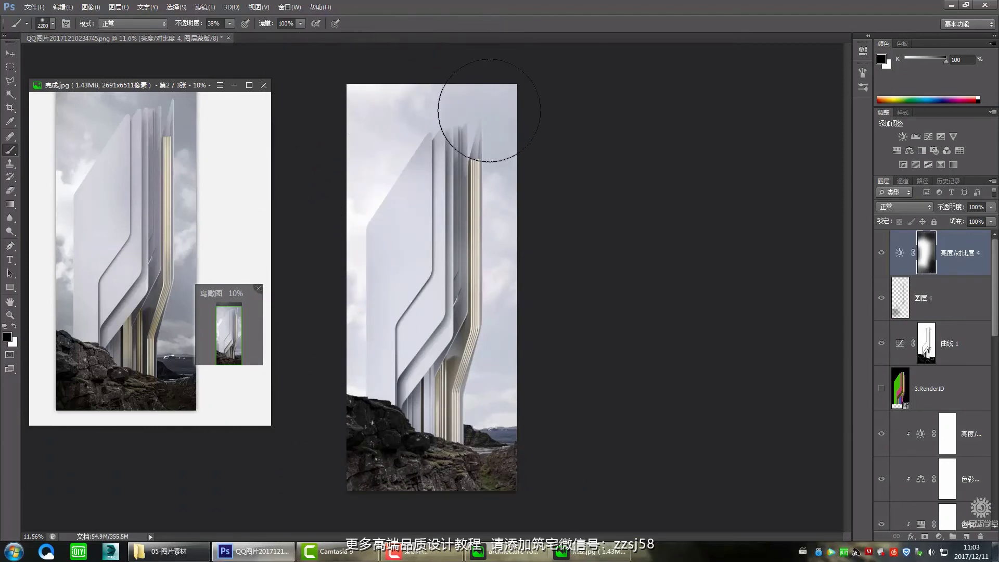
- Compare the rendering with 图层 1, 亮度/对比度 4 and 曲线 1 each hidden and shown, and examine the tower's top up close
click(882, 298)
click(882, 298)
click(882, 253)
click(882, 253)
click(882, 345)
click(882, 344)
click(882, 344)
click(885, 348)
scroll(484, 68, up, 5)
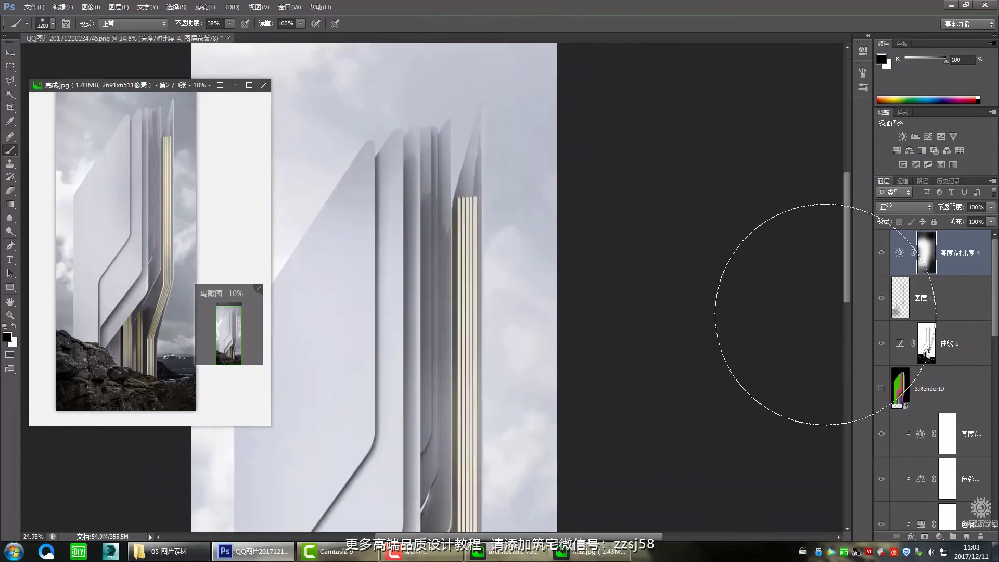
click(882, 389)
click(882, 298)
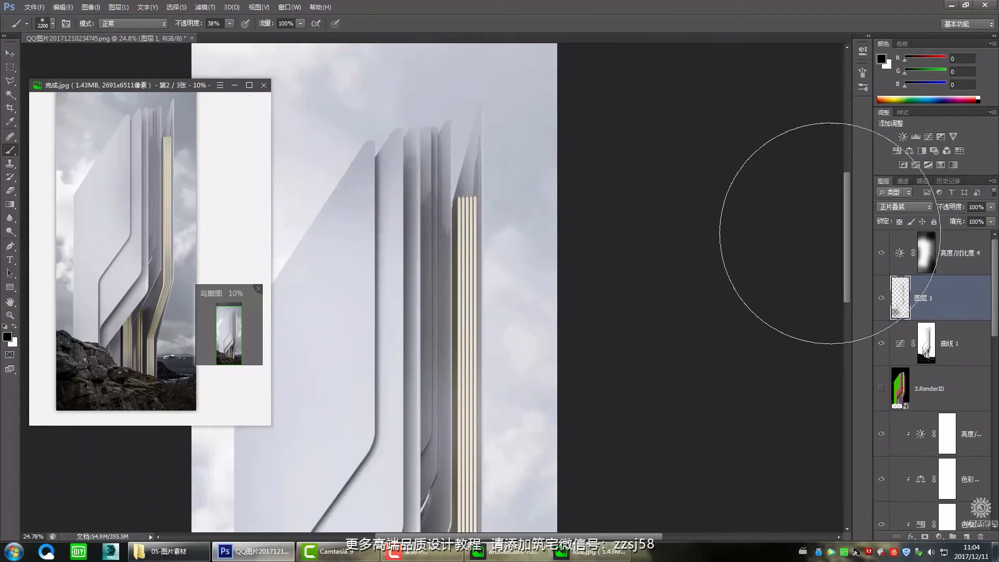
key(v)
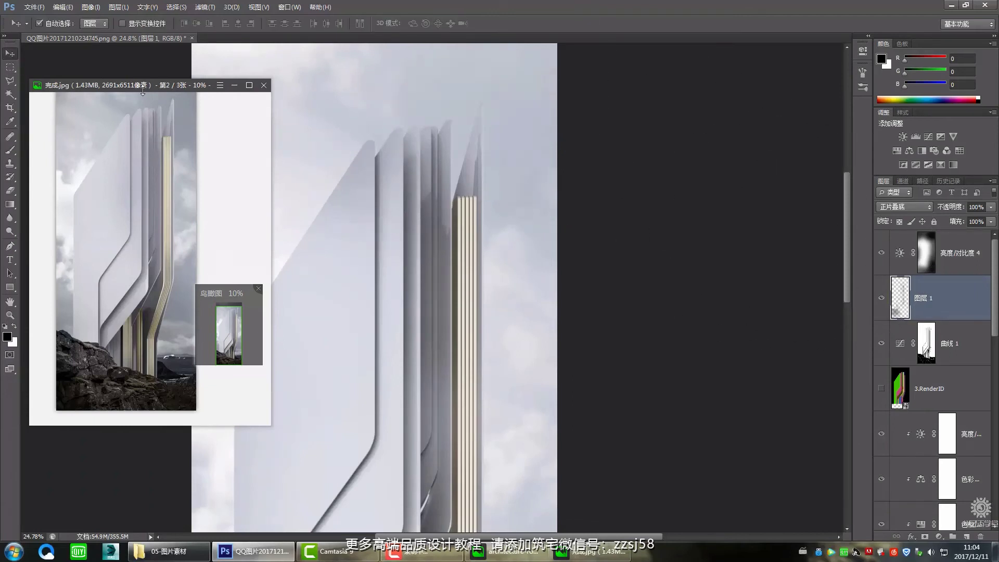
- Hide 图层 1 and 曲线 1, and compare the rendering with the 建筑 layer hidden and shown
click(882, 297)
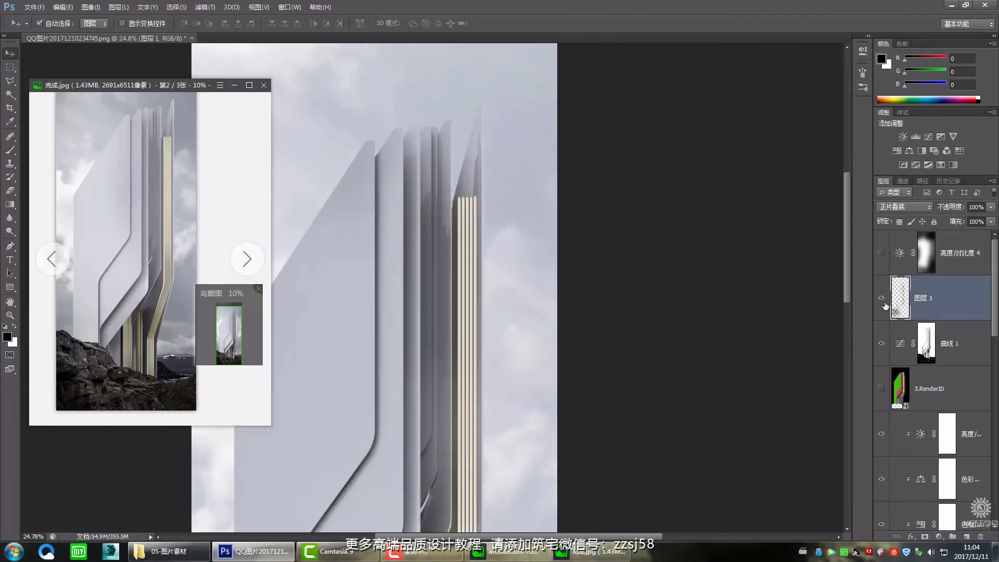
click(883, 343)
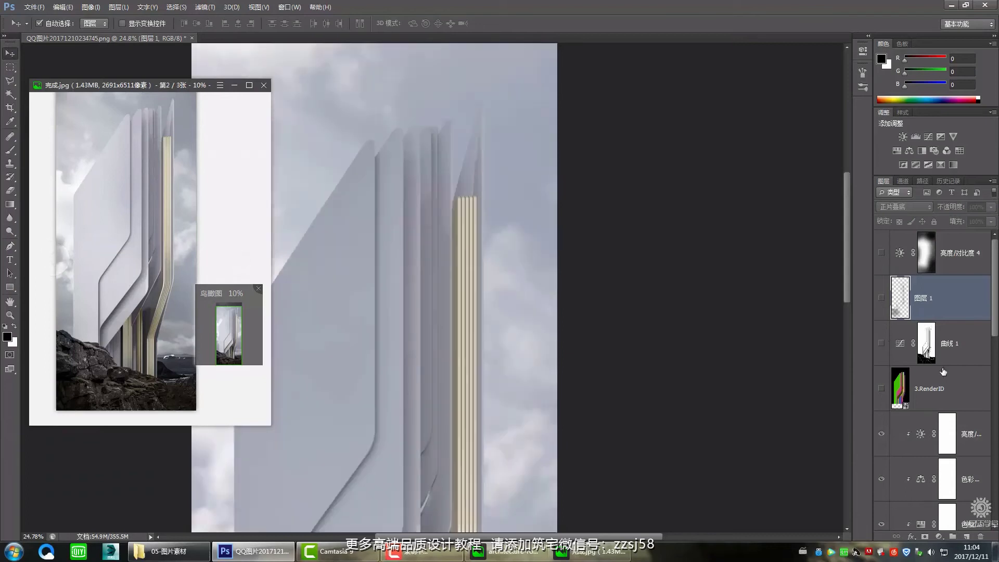
scroll(943, 372, down, 3)
scroll(889, 342, down, 5)
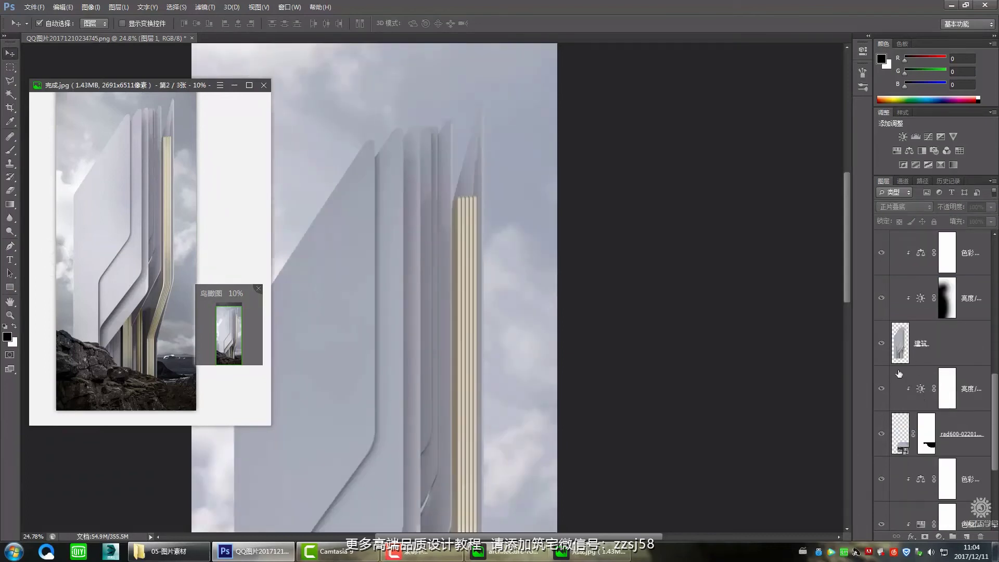
click(882, 344)
click(882, 344)
click(882, 343)
click(882, 344)
click(955, 355)
- Compare the tower with the masked 亮度/对比度 adjustment clipped to 建筑 hidden and shown, and view the full rendering
scroll(893, 366, up, 3)
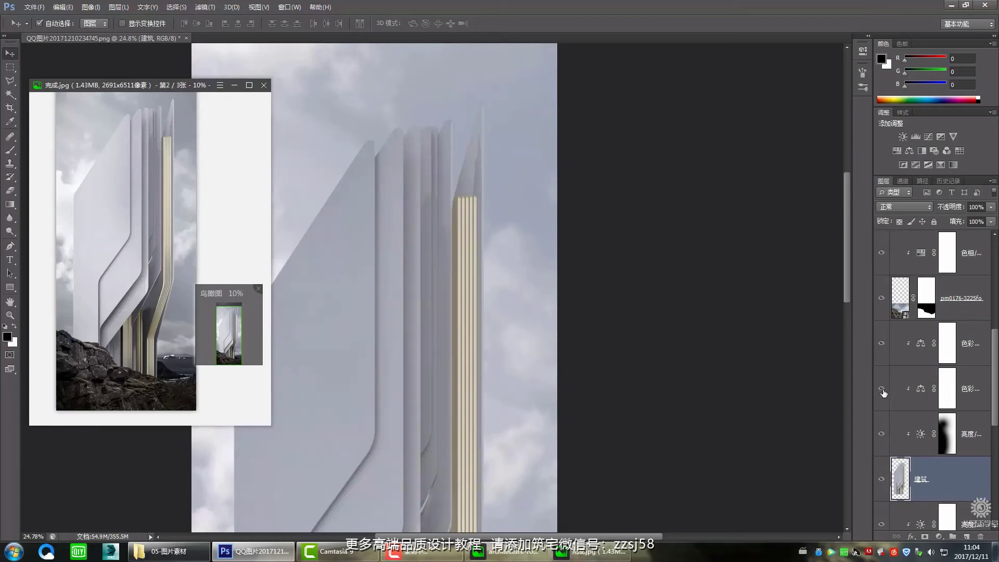
click(881, 437)
click(880, 437)
click(881, 437)
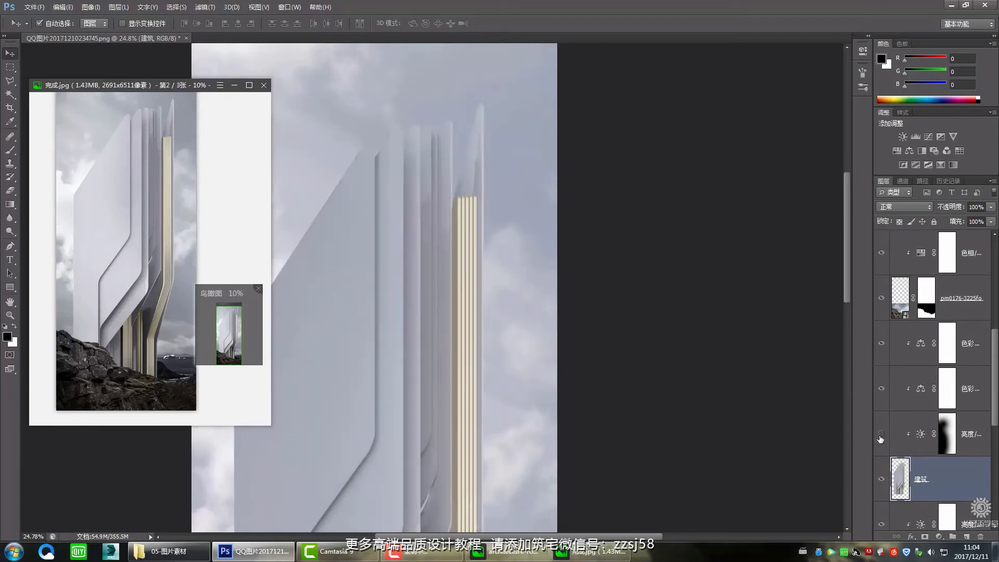
click(881, 437)
scroll(723, 288, down, 3)
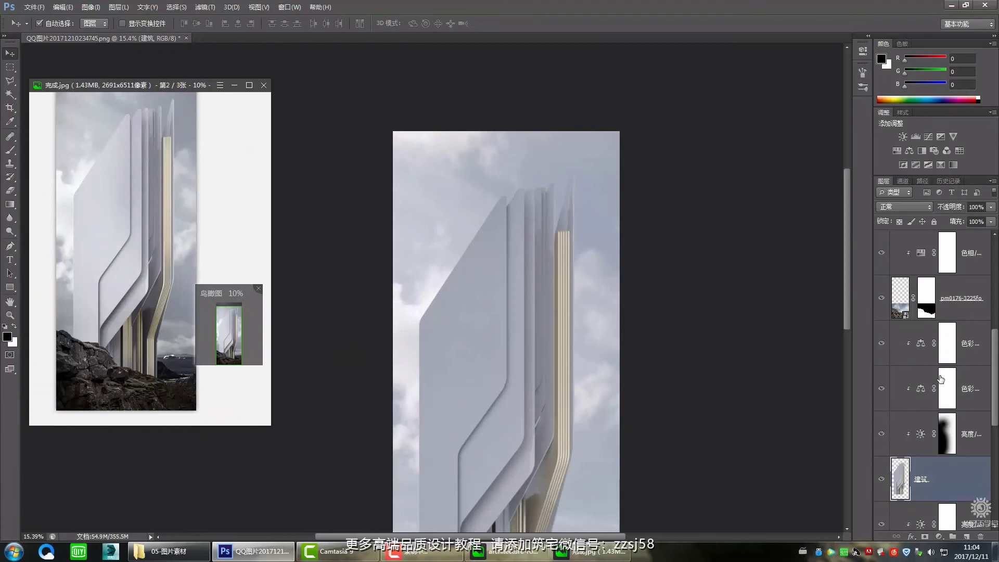
scroll(592, 199, down, 2)
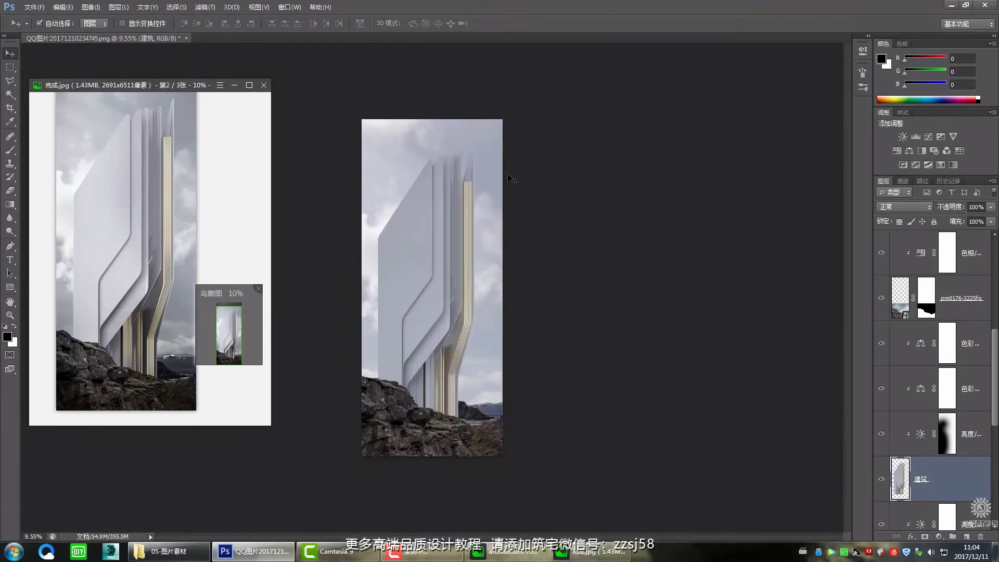
scroll(950, 342, up, 3)
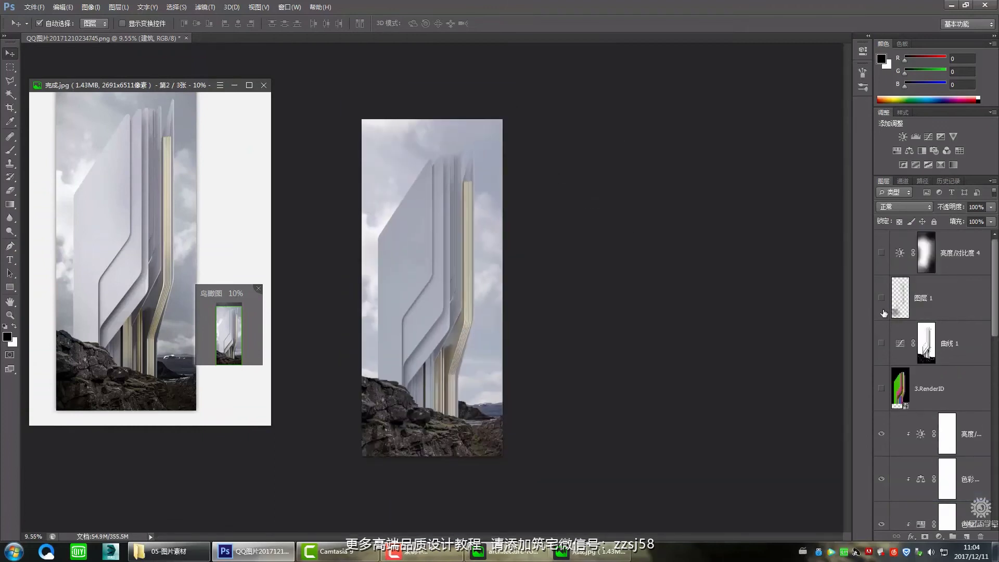
- Show 图层 1 and 曲线 1 again, check the reference photo architecture-roman-vlasov-08b.jpg and put it away
click(881, 298)
click(881, 343)
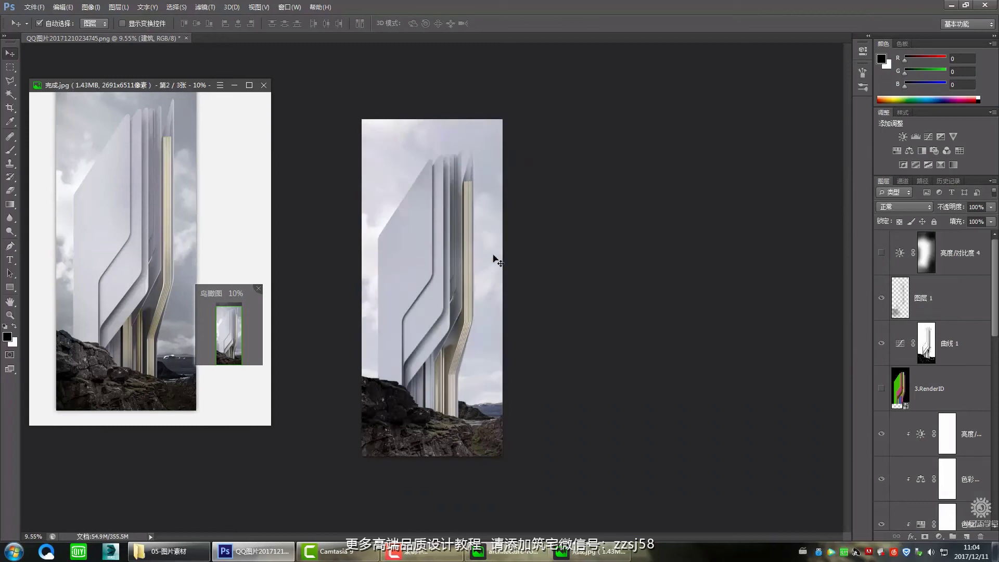
mouse_move(596, 556)
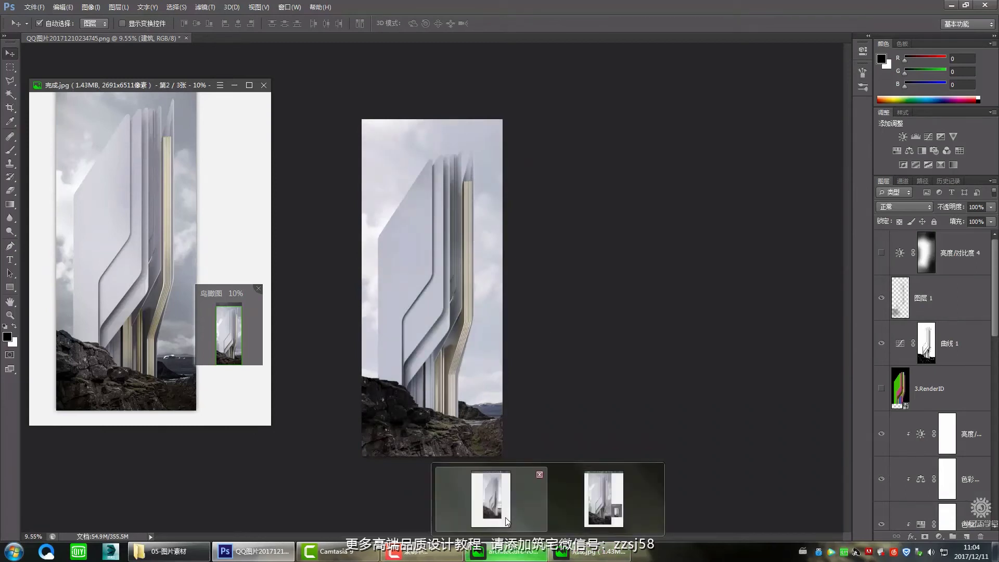
click(619, 507)
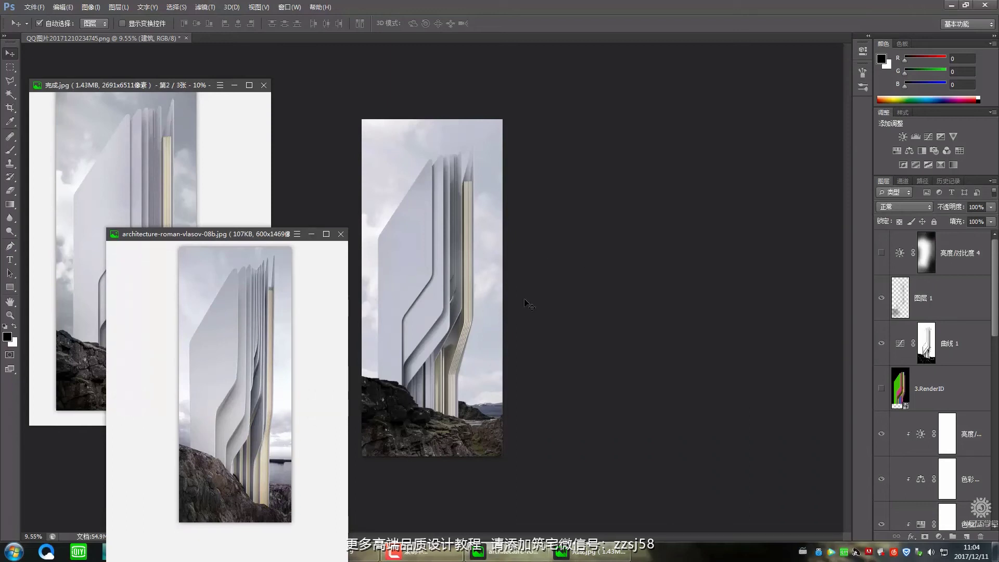
click(311, 234)
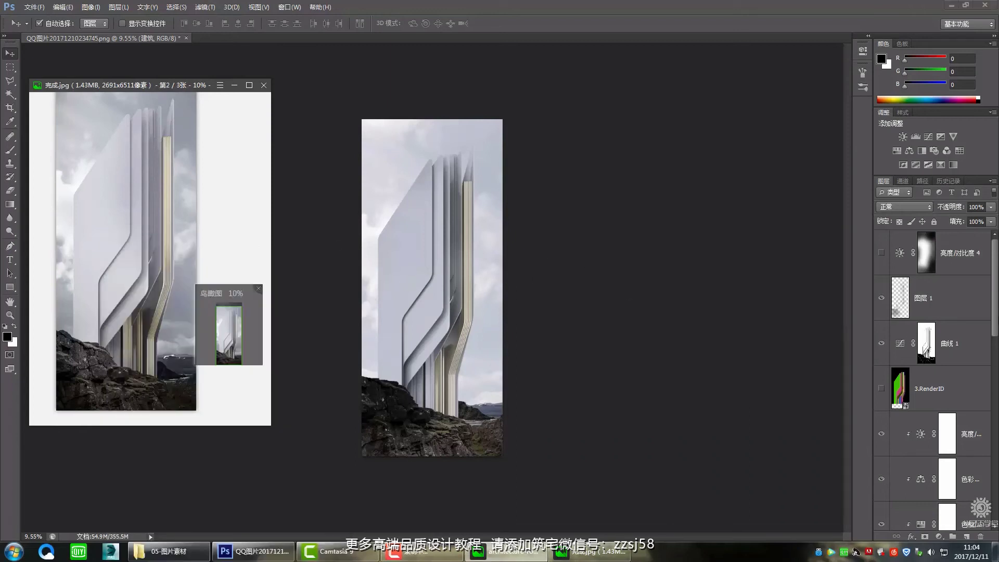
- Add a 亮度/对比度 adjustment clipped to the sky stack above its 色彩平衡 adjustment, with the brightness set to -42
click(988, 390)
scroll(998, 326, down, 10)
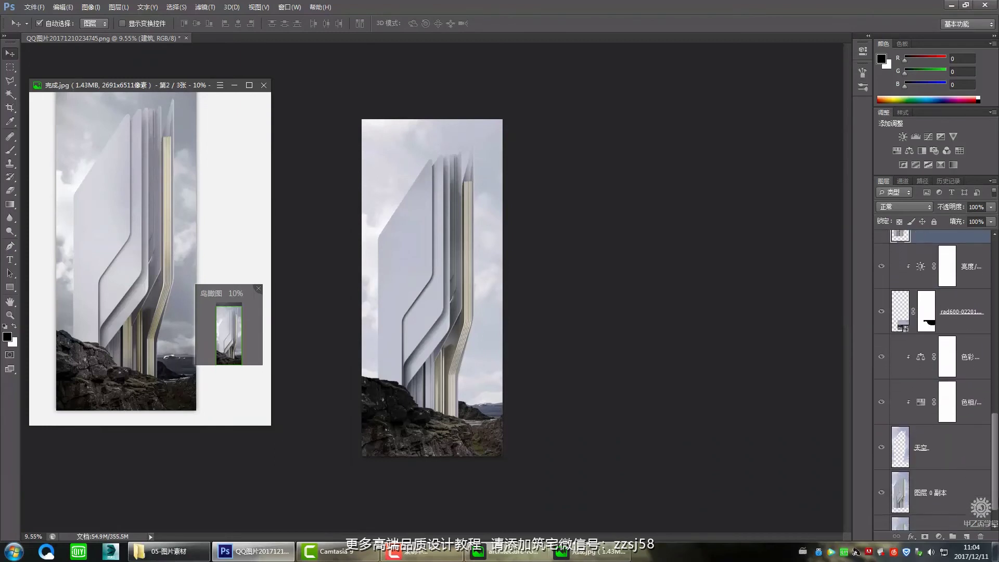
click(959, 412)
click(962, 329)
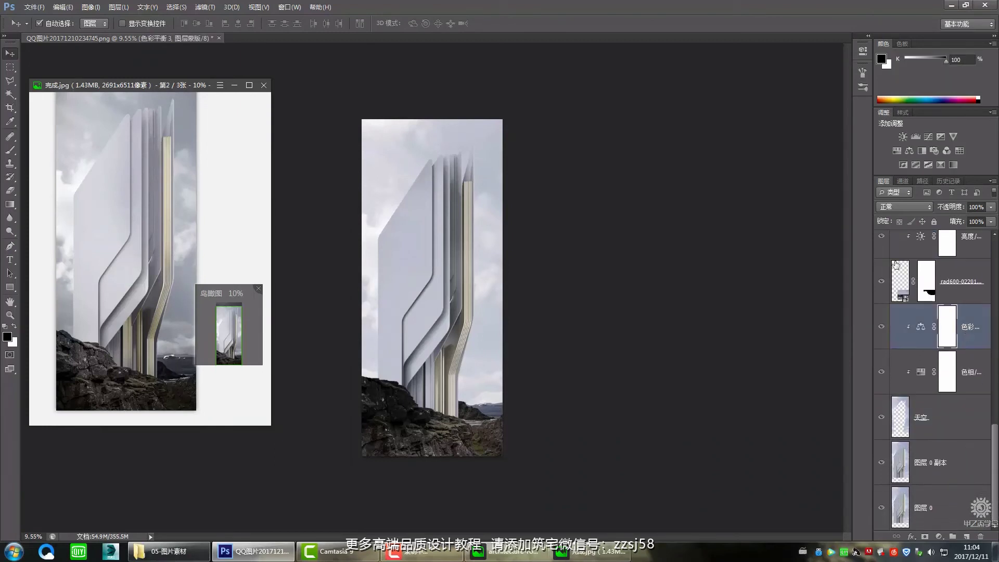
click(903, 136)
alt+click(913, 348)
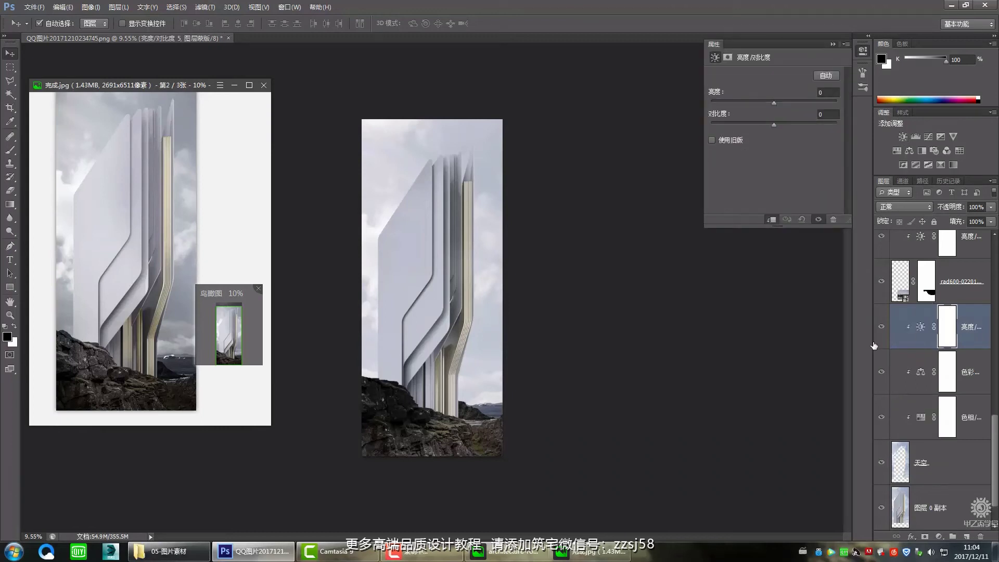
drag(770, 102, 757, 102)
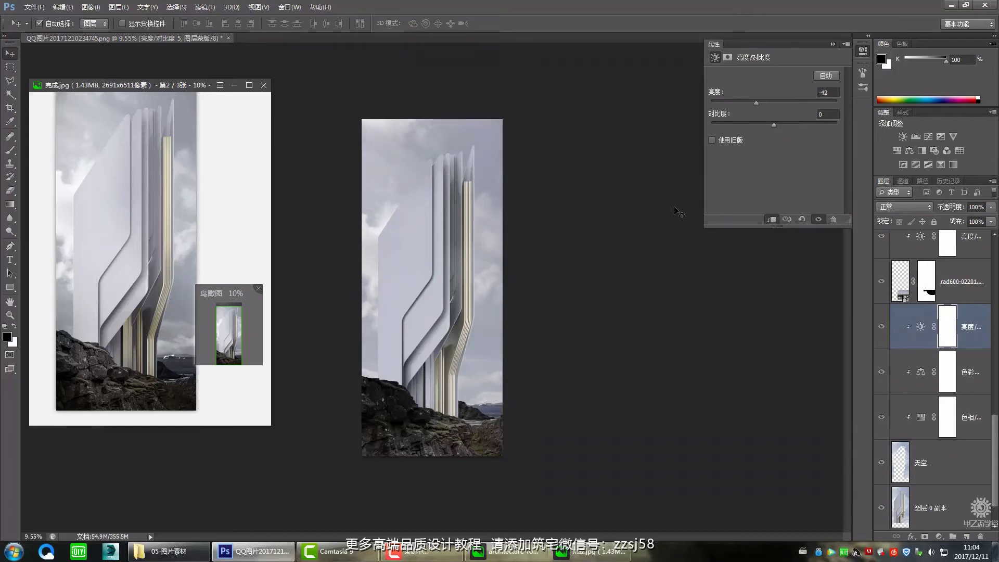
click(833, 45)
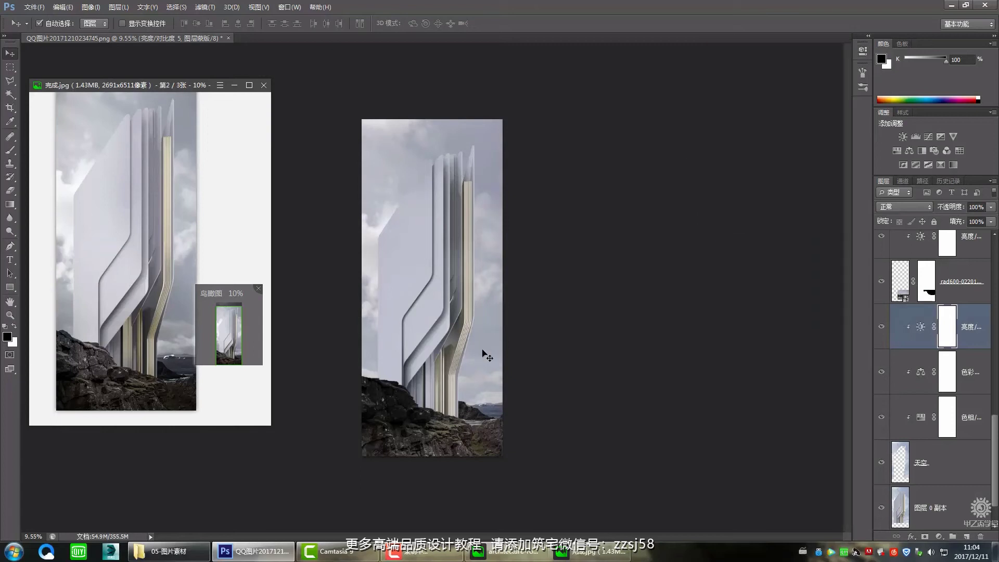
- Select the topmost 亮度/对比度 4 adjustment layer and make it visible again
scroll(417, 326, down, 1)
key(alt+period)
scroll(405, 282, up, 3)
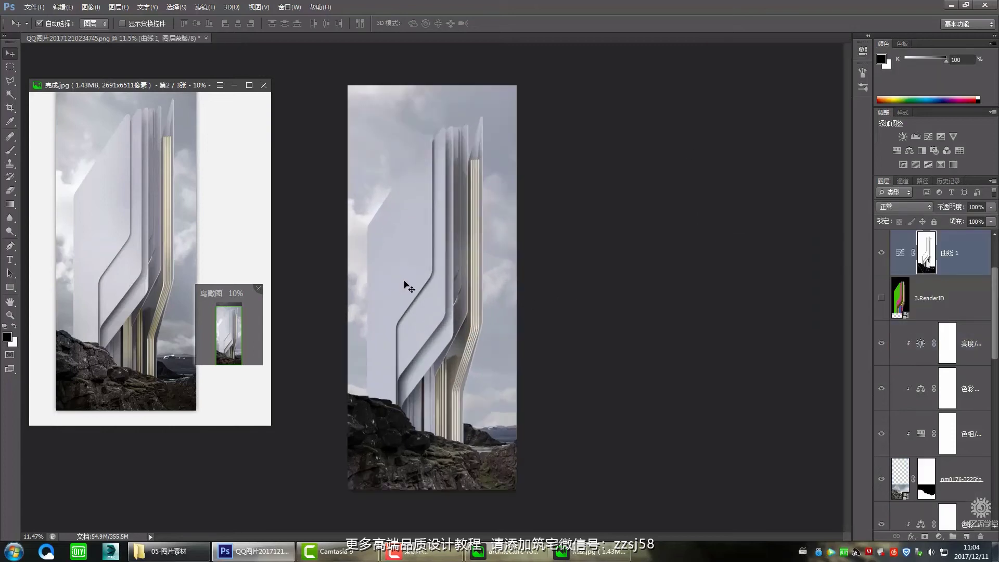
scroll(938, 297, up, 2)
click(943, 259)
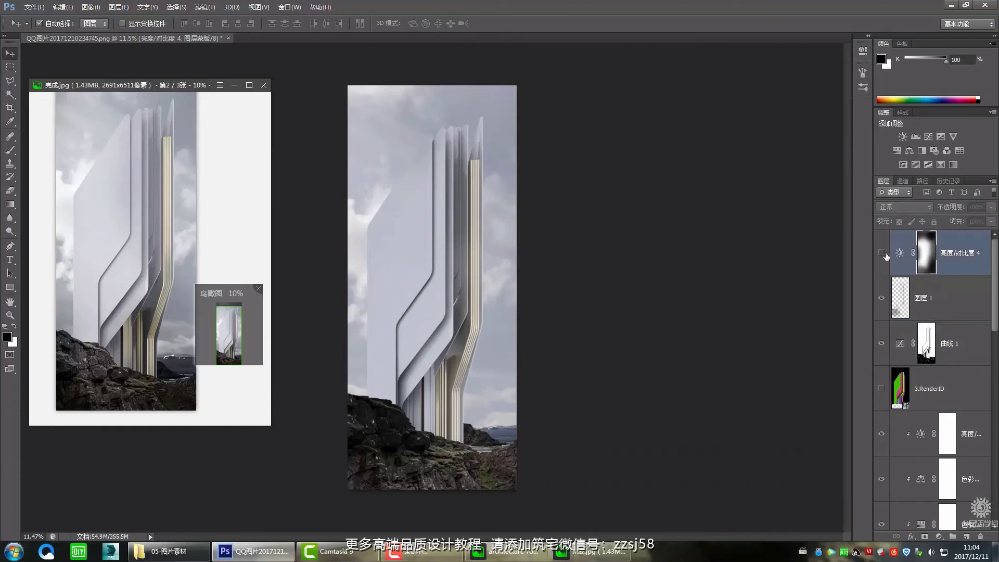
click(883, 253)
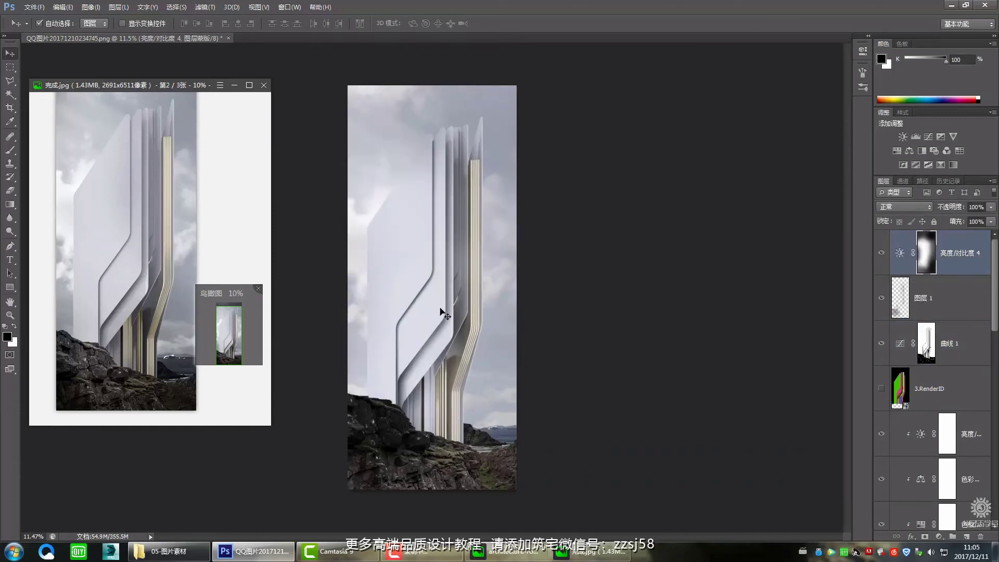
- Paint black on the 亮度/对比度 4 mask with the 2200 px brush at 38% opacity around the tower and lower rocks
scroll(495, 263, down, 2)
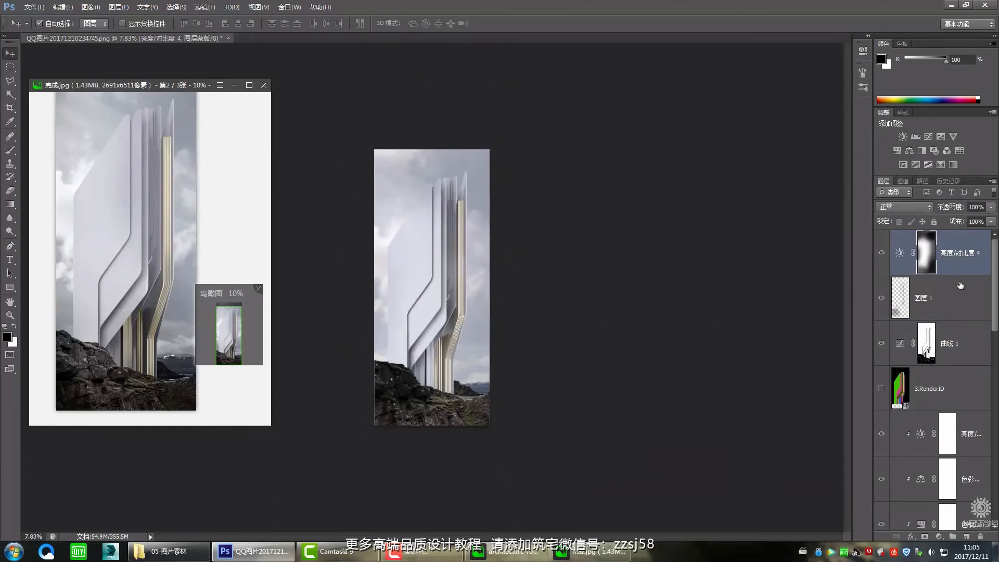
click(9, 150)
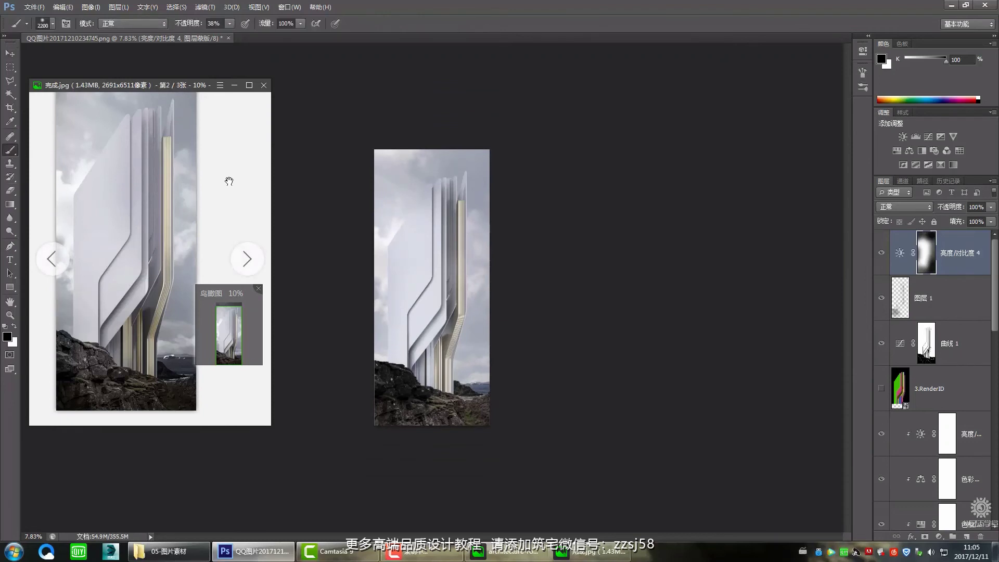
mouse_move(460, 226)
mouse_down()
mouse_move(468, 299)
mouse_move(459, 248)
mouse_move(458, 315)
mouse_move(452, 274)
mouse_move(442, 351)
mouse_move(455, 368)
mouse_move(447, 320)
mouse_move(417, 361)
mouse_move(471, 345)
mouse_move(441, 411)
mouse_move(432, 393)
mouse_move(445, 423)
mouse_move(380, 411)
mouse_up()
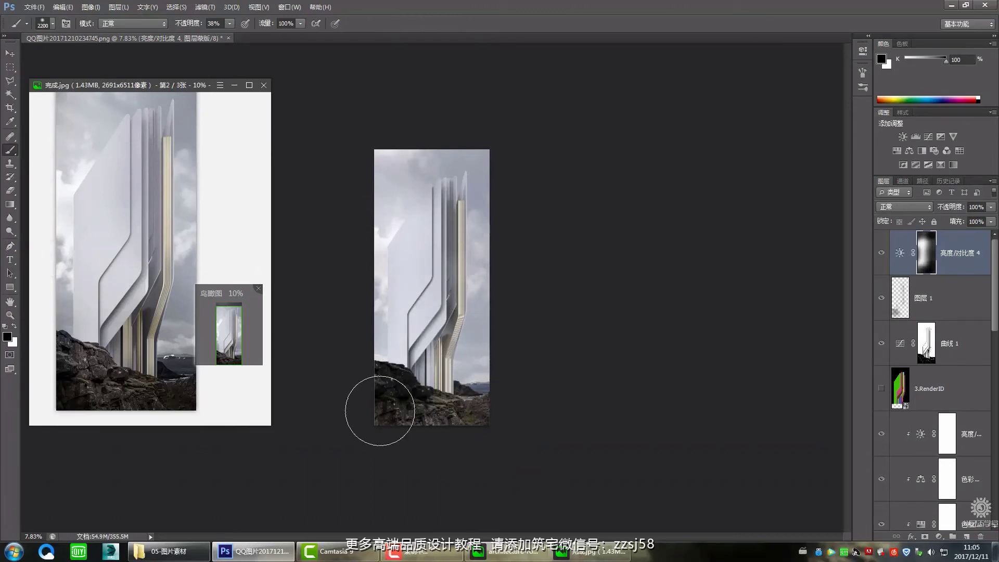
- Compare the rendering with 亮度/对比度 4, 曲线 1 and 图层 1 each hidden and shown
scroll(439, 435, up, 3)
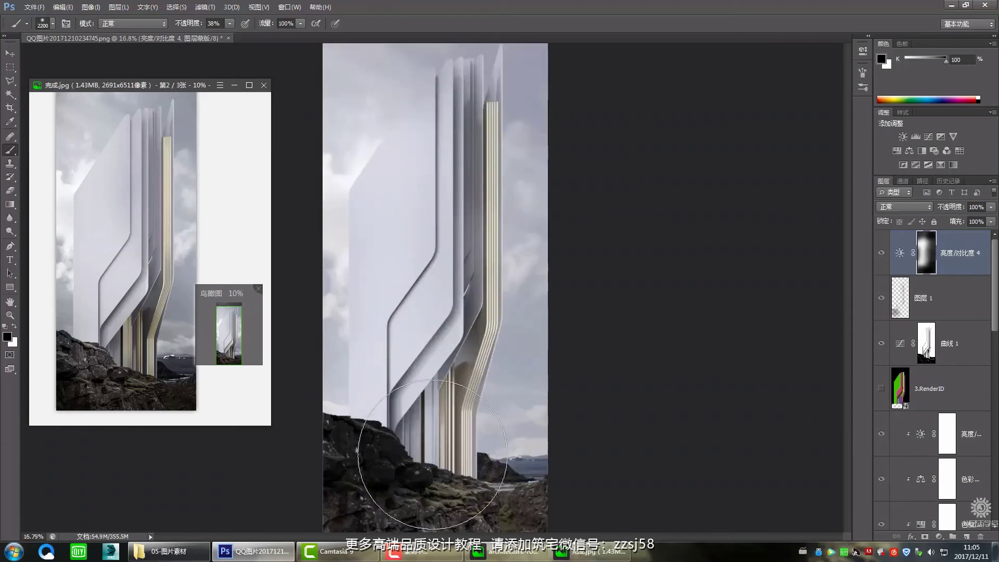
click(881, 253)
click(882, 252)
click(882, 344)
click(882, 344)
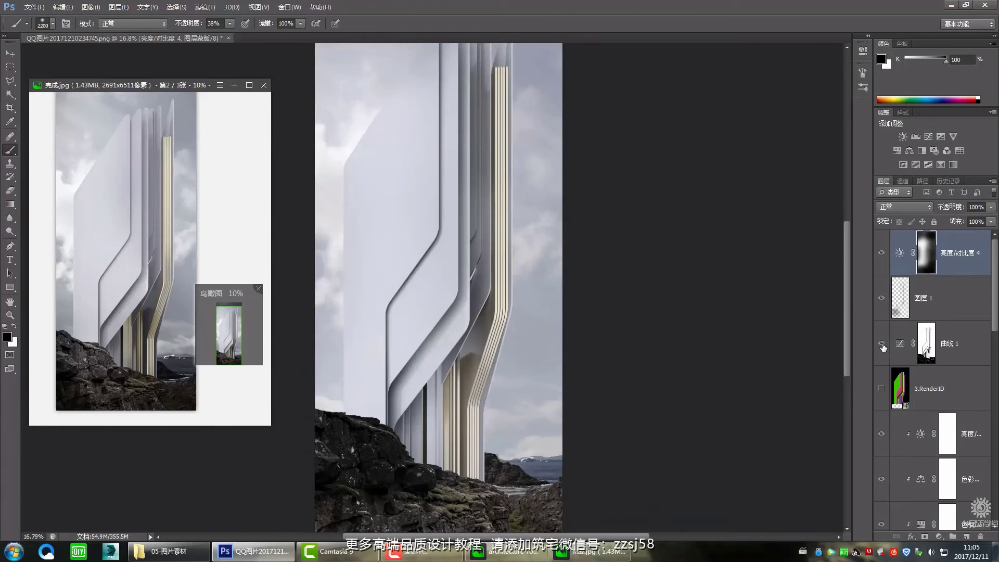
click(883, 344)
click(883, 344)
click(881, 298)
click(881, 299)
- Paint black on 图层 1 over the rocks at the tower's left foot with the 2200 px brush at 38% opacity
click(924, 299)
drag(346, 453, 348, 487)
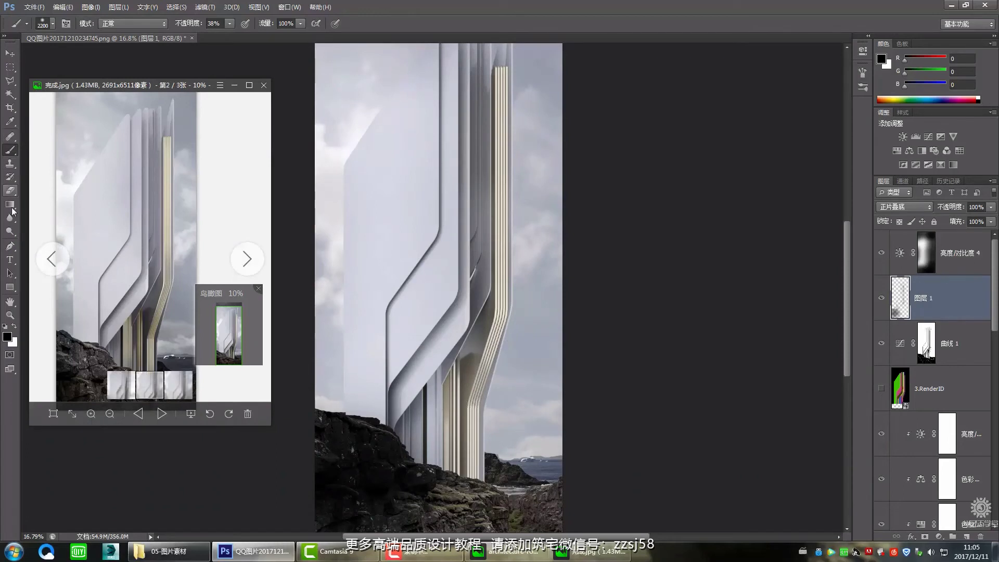
- Soften the rock darkening on 图层 1 with a 1600 px soft Eraser at 53% opacity, and return to the Move tool
click(9, 191)
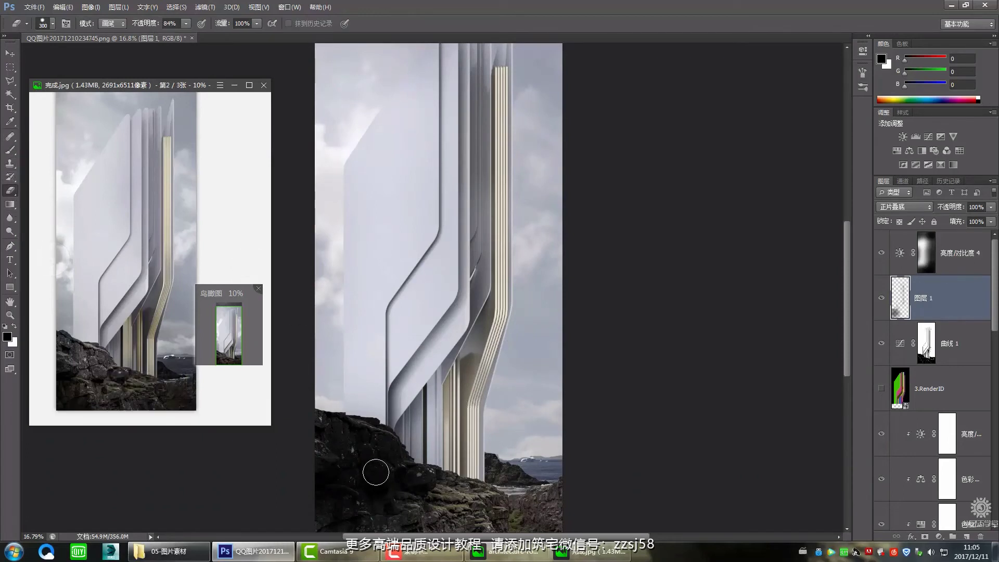
scroll(375, 471, down, 1)
key(bracketright)
key(bracketright)
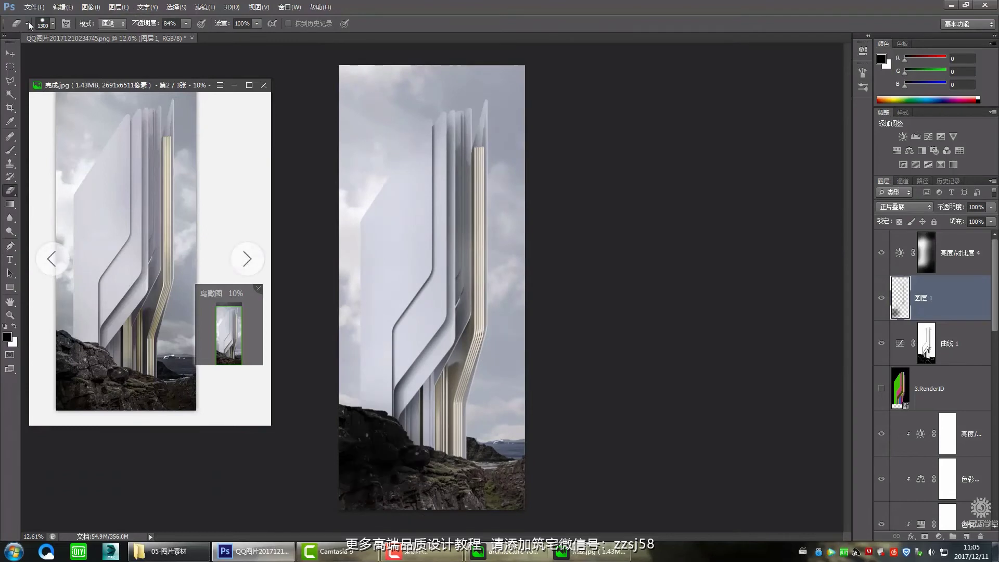
click(46, 24)
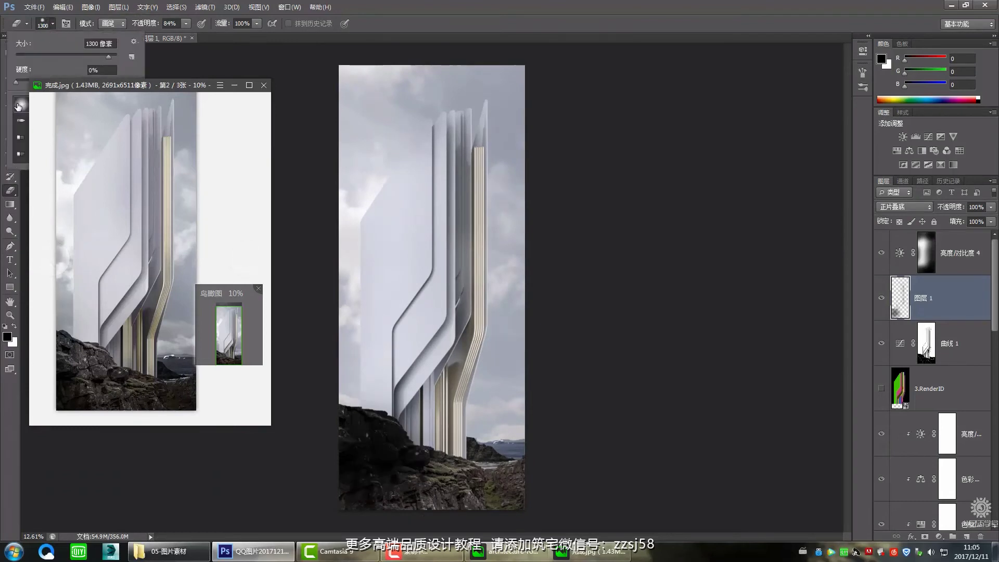
click(679, 163)
mouse_move(341, 551)
click(185, 24)
drag(188, 35, 169, 35)
click(636, 193)
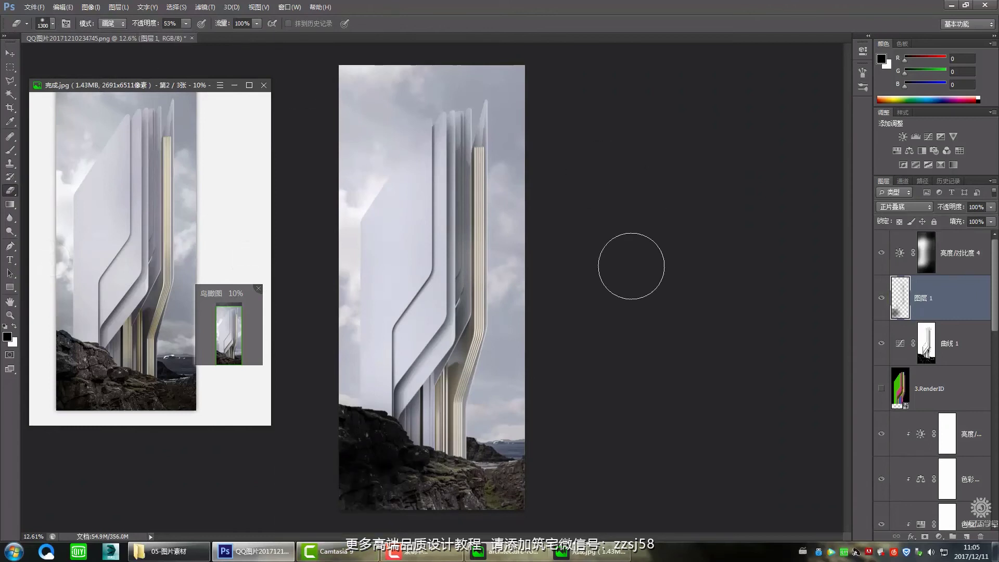
scroll(631, 266, down, 1)
key(bracketright)
key(bracketright)
key(bracketright)
mouse_move(380, 424)
mouse_down()
mouse_move(351, 431)
mouse_move(368, 417)
mouse_move(402, 442)
mouse_up()
mouse_move(454, 463)
mouse_down()
mouse_move(464, 480)
mouse_move(398, 424)
mouse_move(441, 492)
mouse_up()
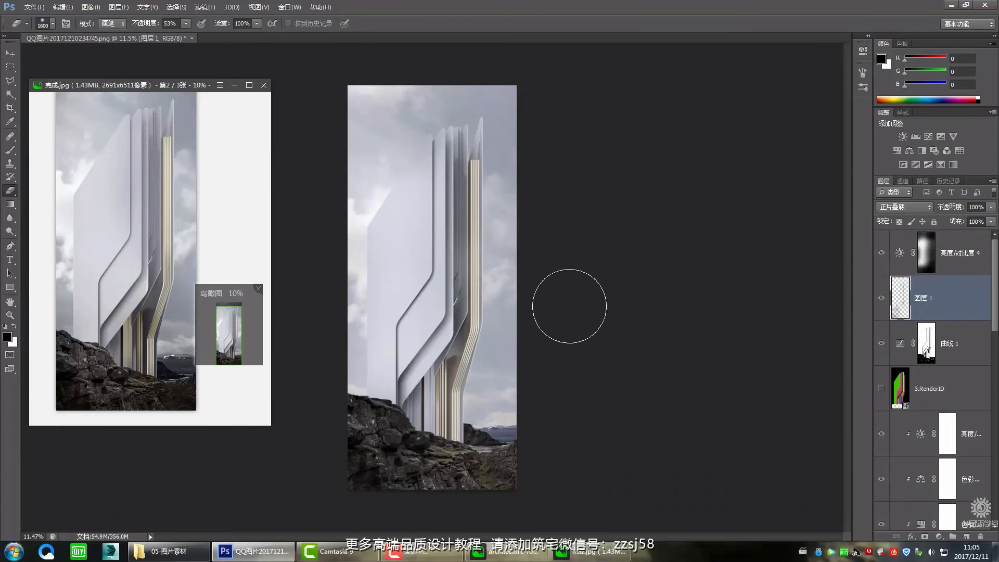
scroll(570, 306, down, 1)
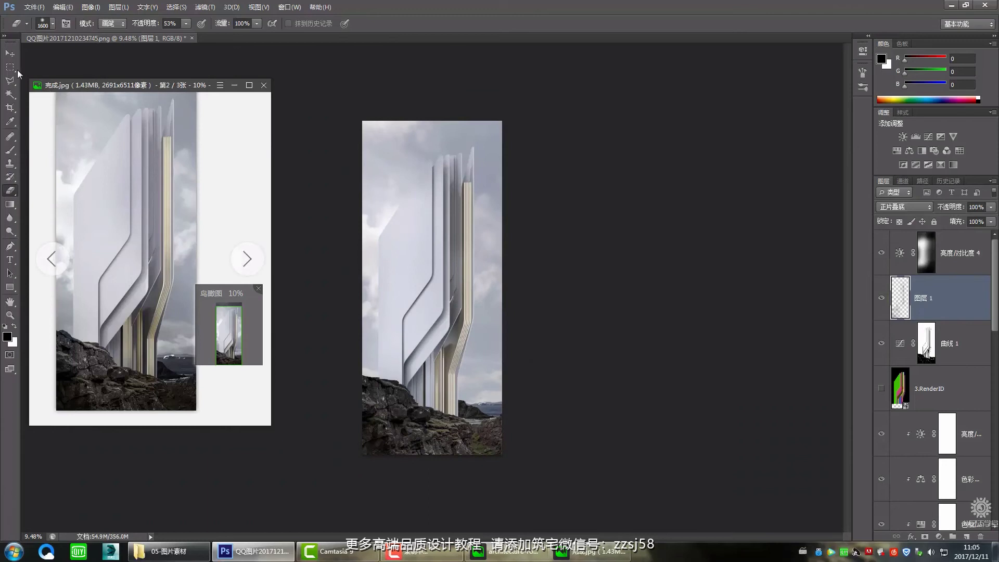
click(9, 54)
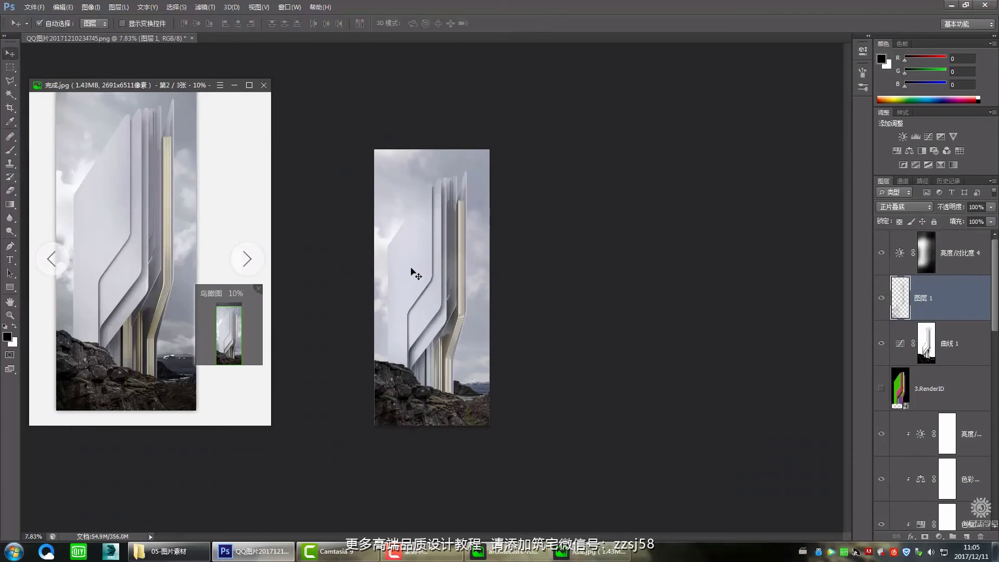
scroll(413, 274, up, 1)
scroll(404, 293, up, 1)
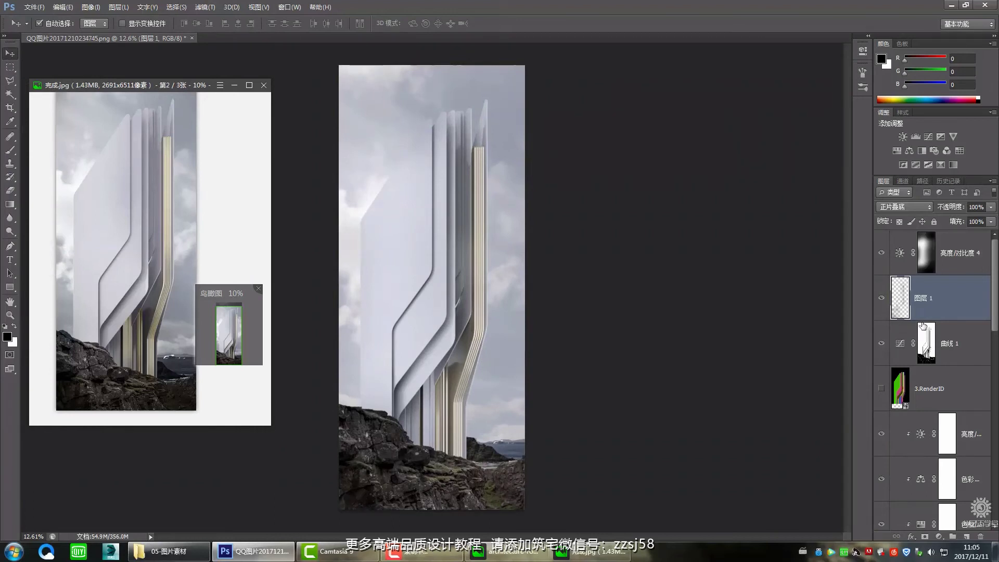
scroll(923, 326, down, 5)
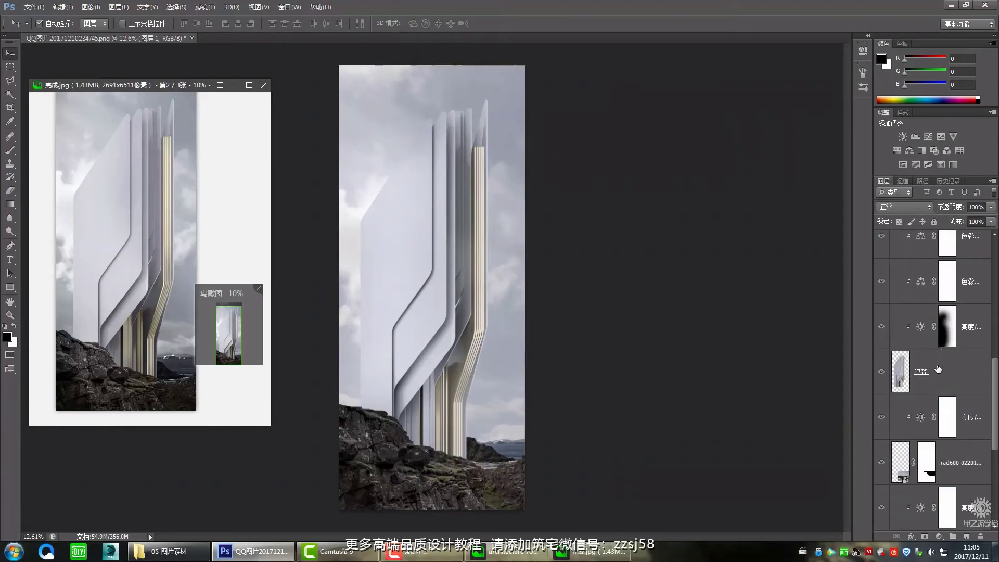
click(938, 369)
scroll(942, 365, up, 2)
click(960, 368)
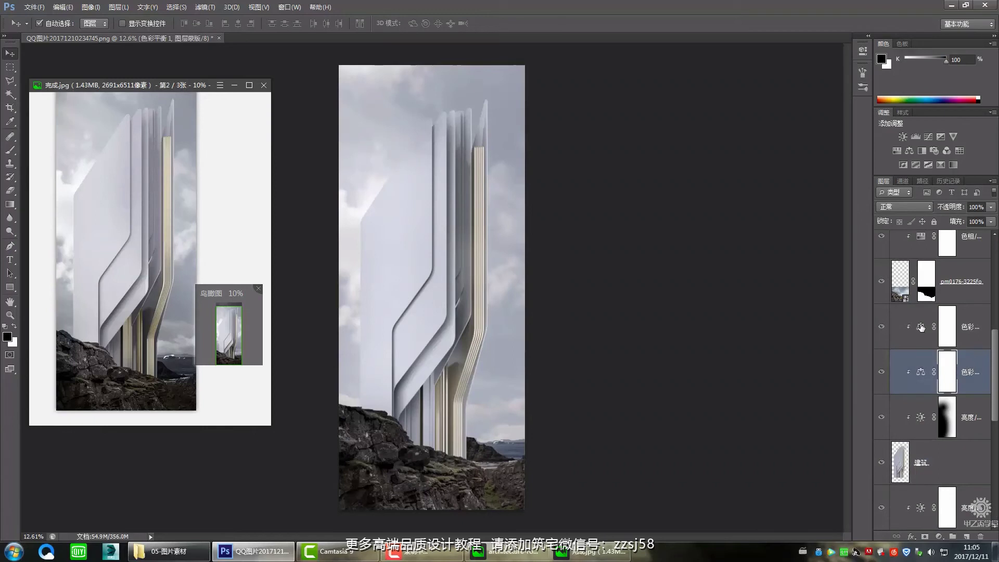
click(950, 328)
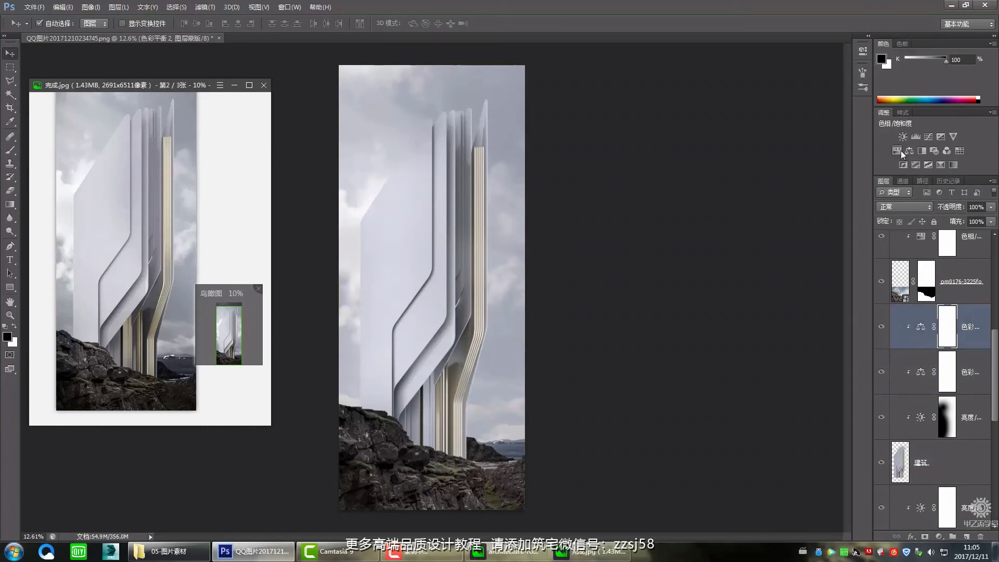
- Compare the rendering with 亮度/对比度 4, 图层 1 and 曲线 1 each hidden and shown
key(alt+period)
click(887, 258)
click(887, 258)
click(882, 306)
click(883, 306)
click(882, 344)
click(882, 343)
click(882, 343)
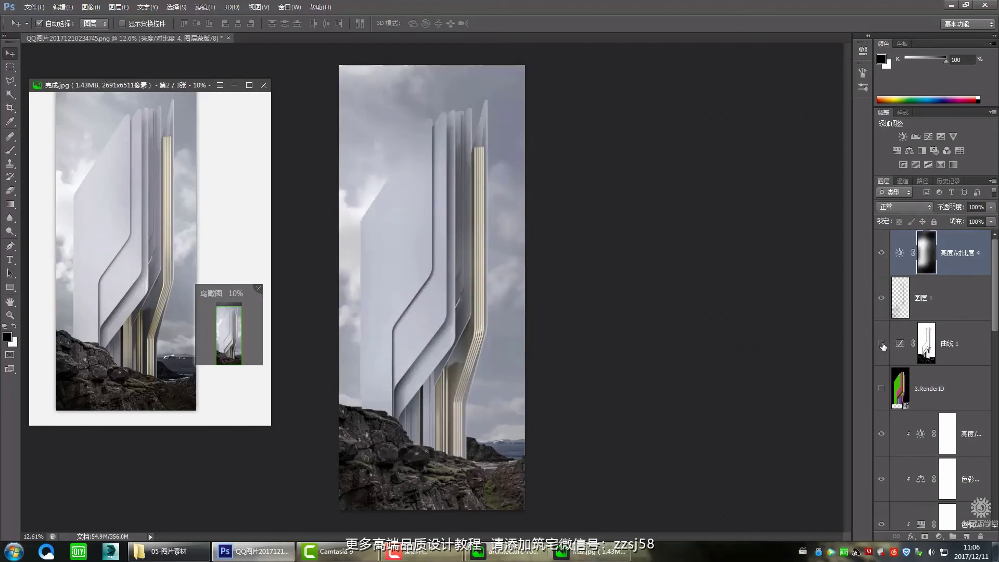
click(882, 343)
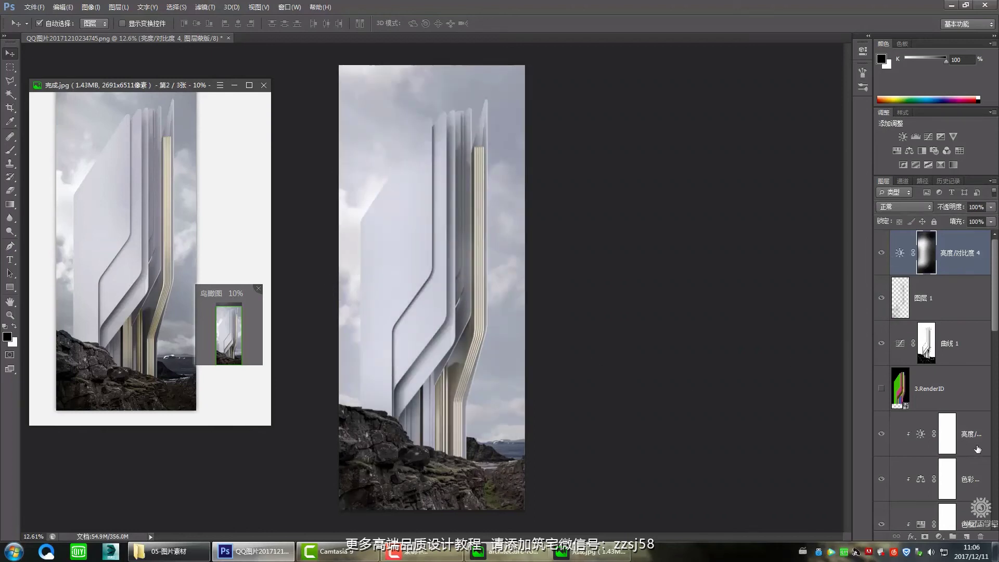
- Lower the brightness of the sky's clipped brightness/contrast adjustment to -107
scroll(978, 448, down, 4)
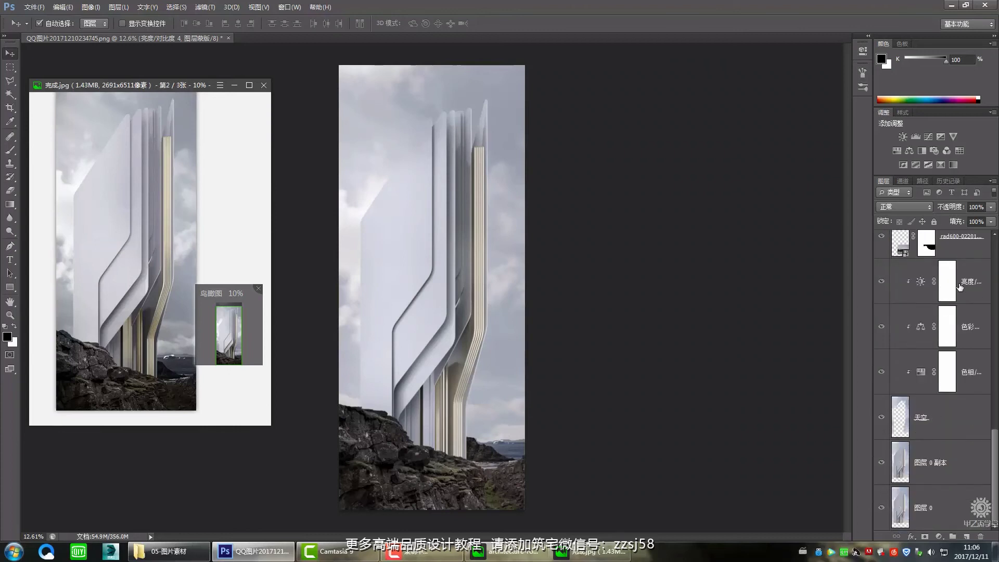
click(935, 289)
double_click(921, 282)
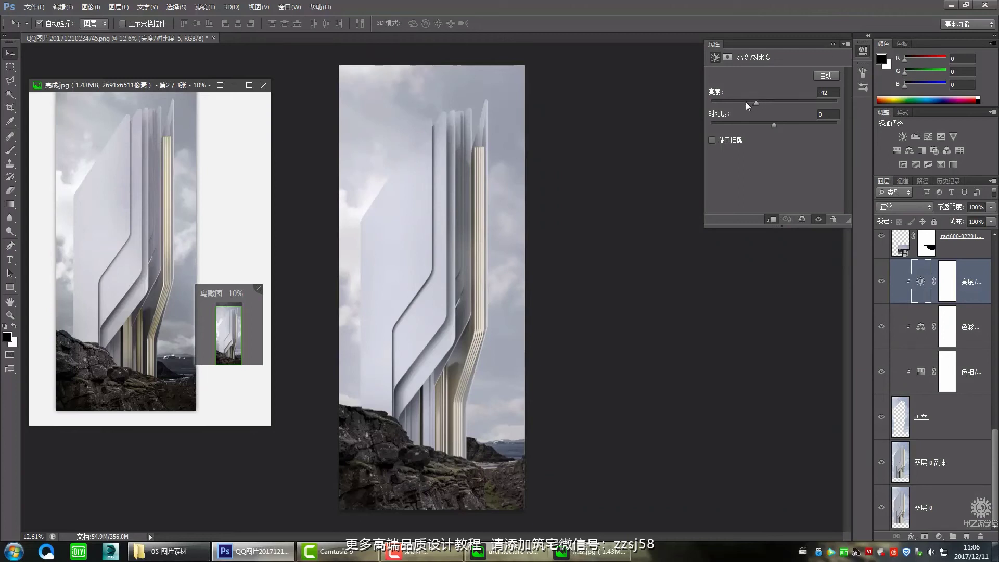
mouse_move(748, 104)
mouse_down()
mouse_move(715, 106)
mouse_move(730, 107)
mouse_up()
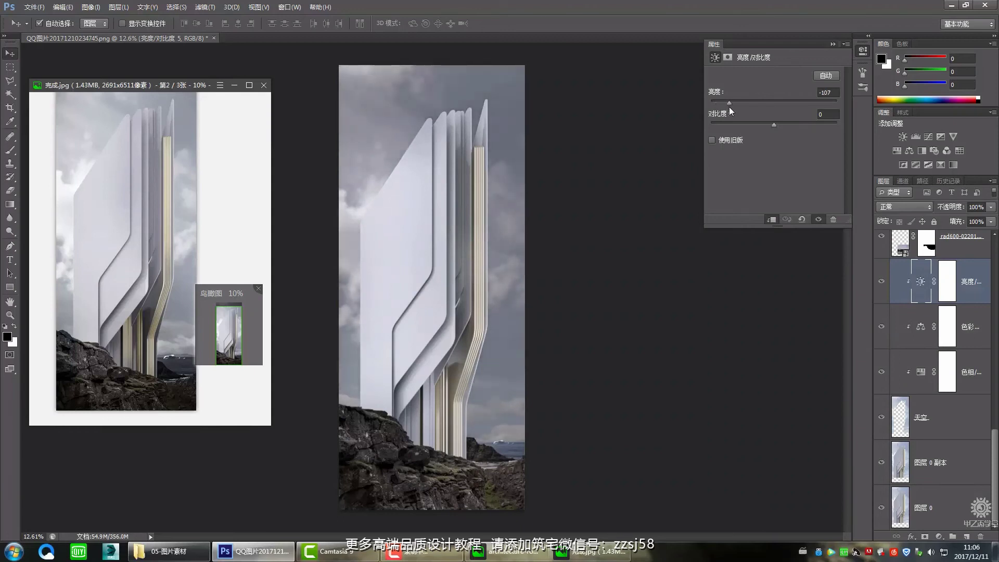
click(831, 45)
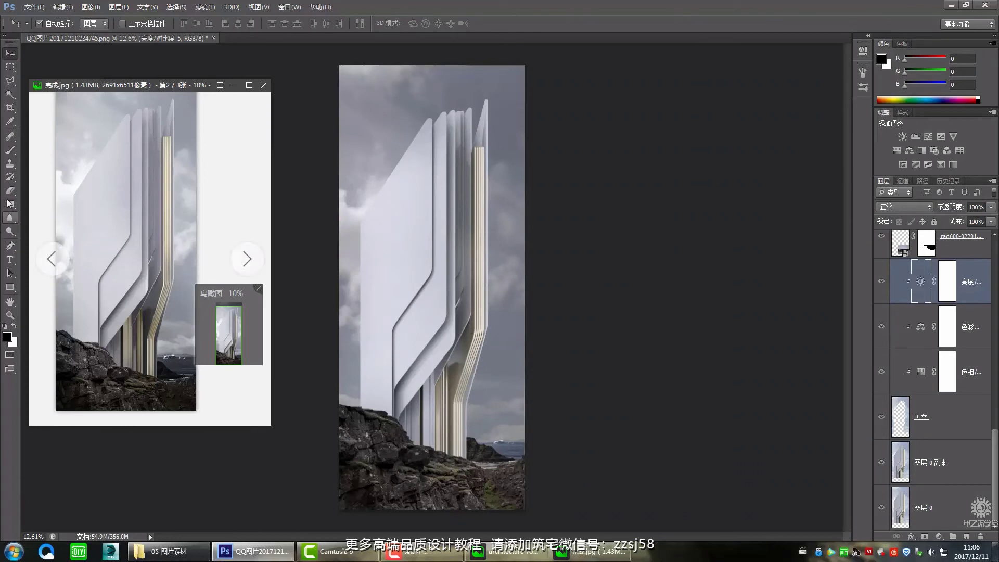
- Paint black on the sky brightness mask with a 2500–2600 px brush at 38% opacity over the sky's upper area, and return to the Move tool
click(10, 150)
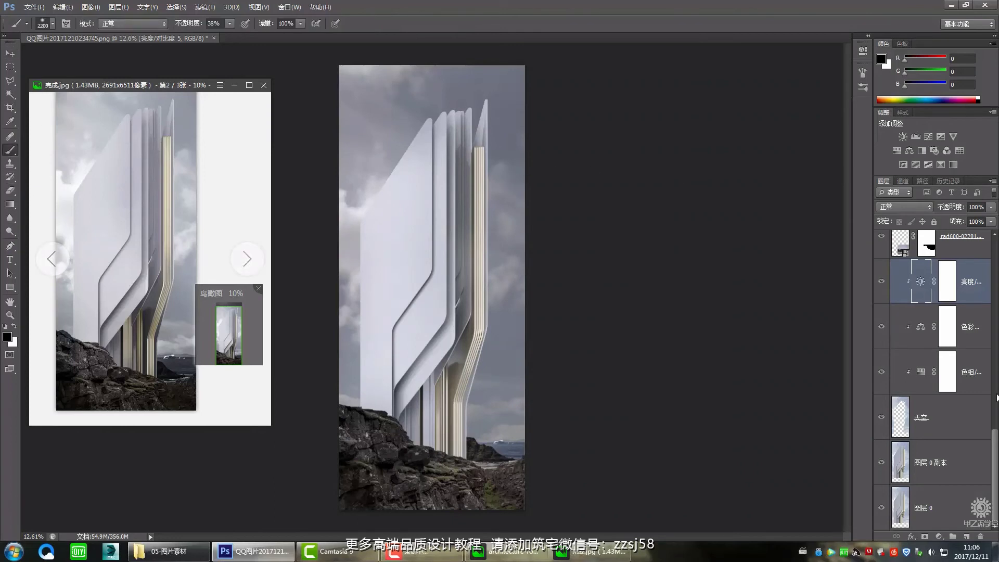
click(945, 291)
click(487, 98)
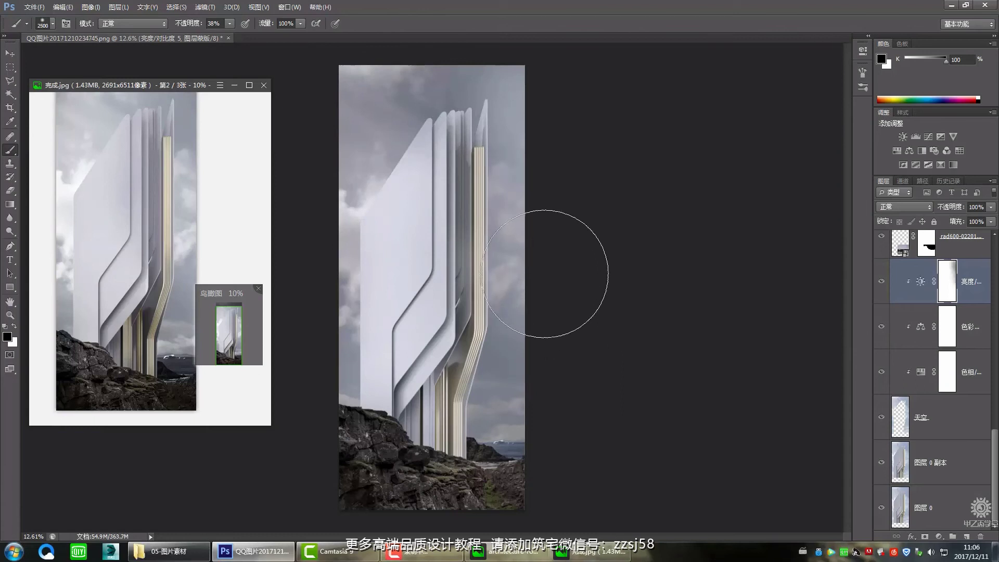
key(bracketright)
key(bracketright)
key(bracketright)
key(bracketright)
drag(489, 99, 357, 50)
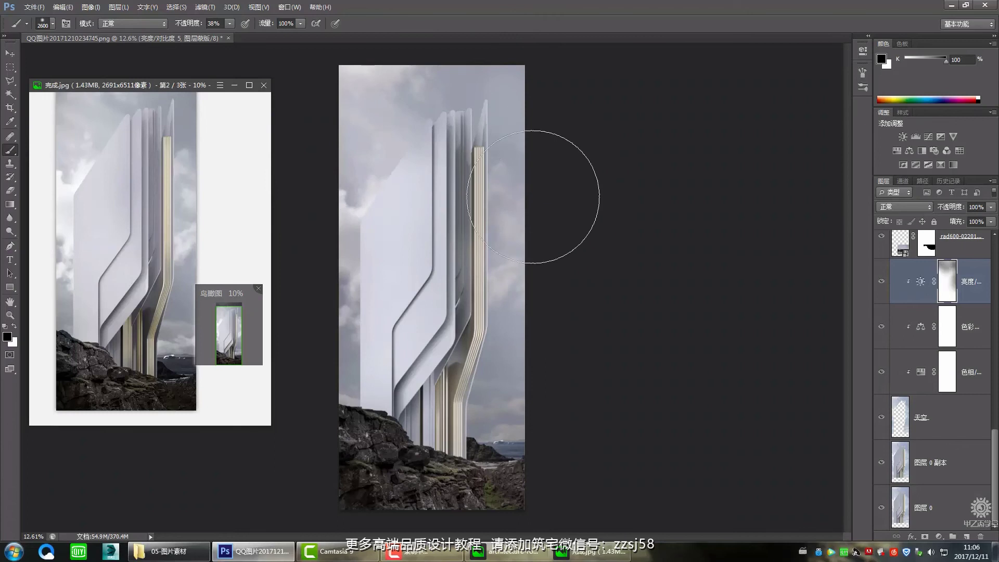
scroll(510, 187, down, 1)
mouse_move(389, 228)
mouse_down()
mouse_move(459, 243)
mouse_move(380, 253)
mouse_move(403, 319)
mouse_move(477, 306)
mouse_up()
key(ctrl+z)
scroll(562, 301, down, 1)
drag(435, 190, 424, 196)
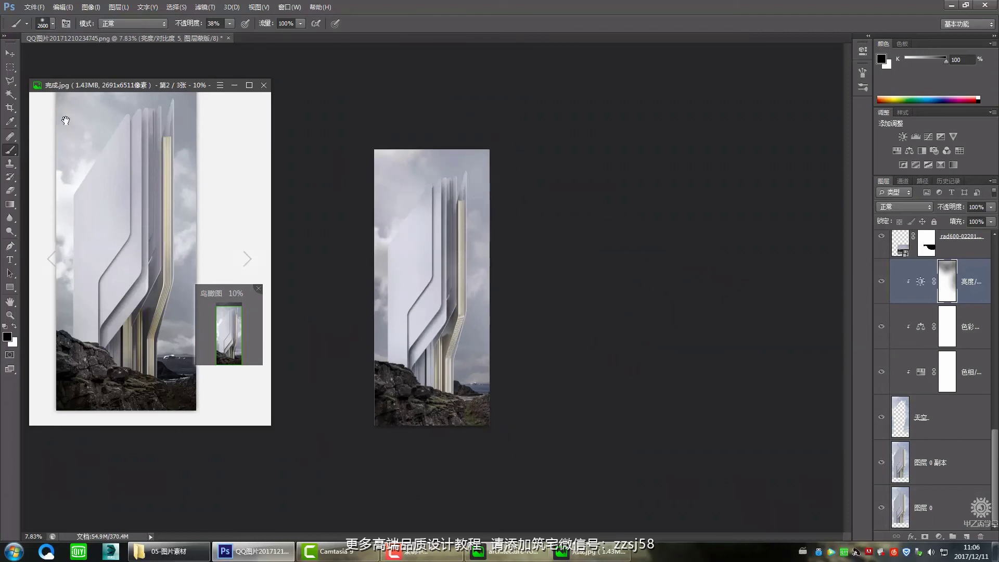
click(10, 53)
- Compare the rendering with 亮度/对比度 4 and 图层 1 each hidden and shown
scroll(430, 183, up, 1)
click(429, 165)
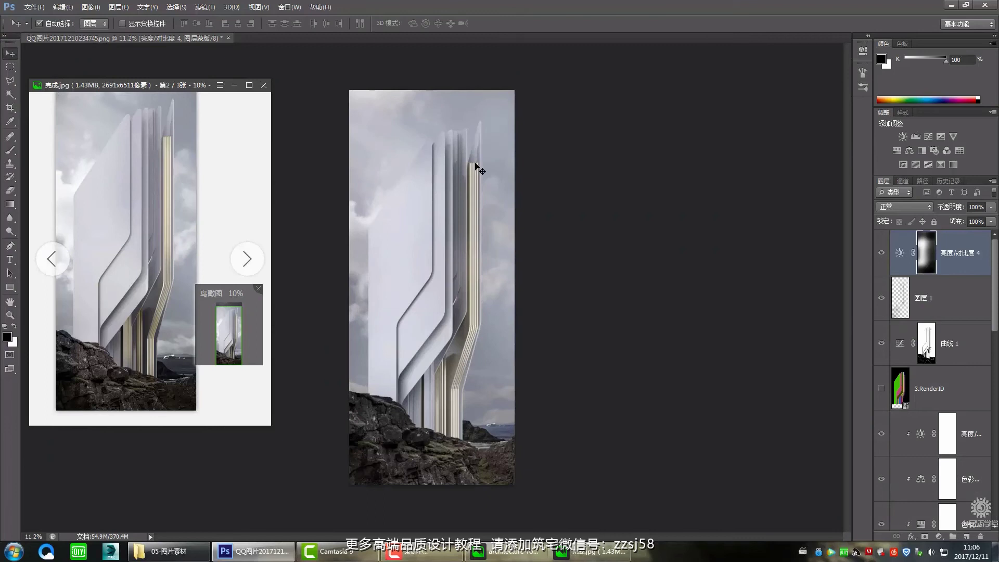
click(882, 253)
click(881, 253)
click(881, 253)
click(882, 253)
click(885, 303)
click(886, 303)
click(886, 303)
click(886, 303)
click(881, 297)
click(881, 298)
click(922, 298)
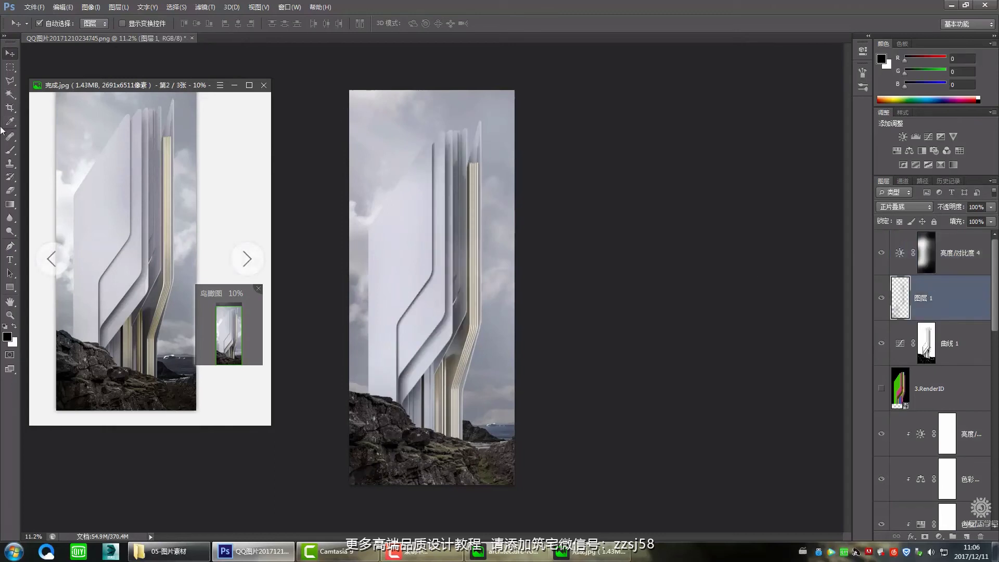
key(b)
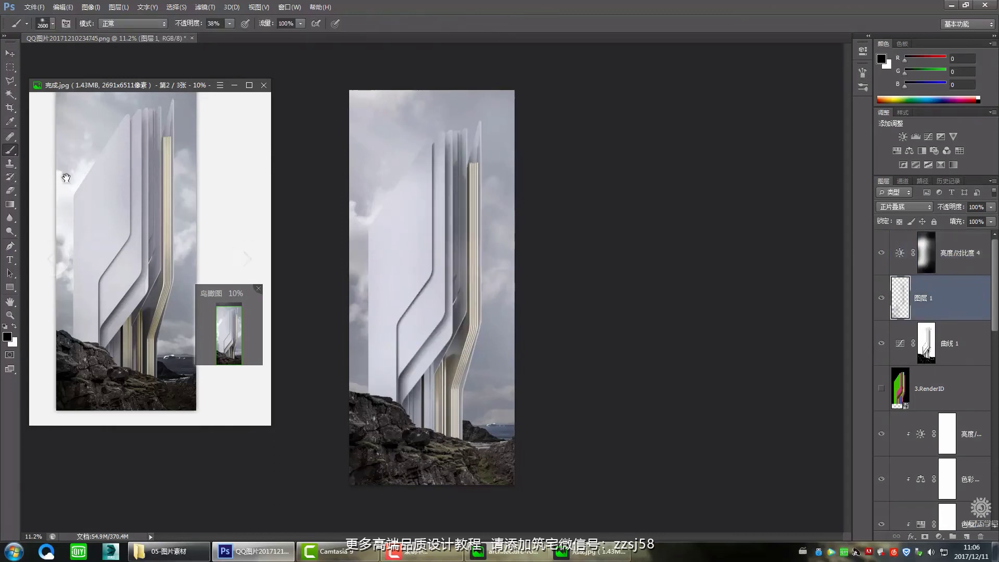
click(11, 191)
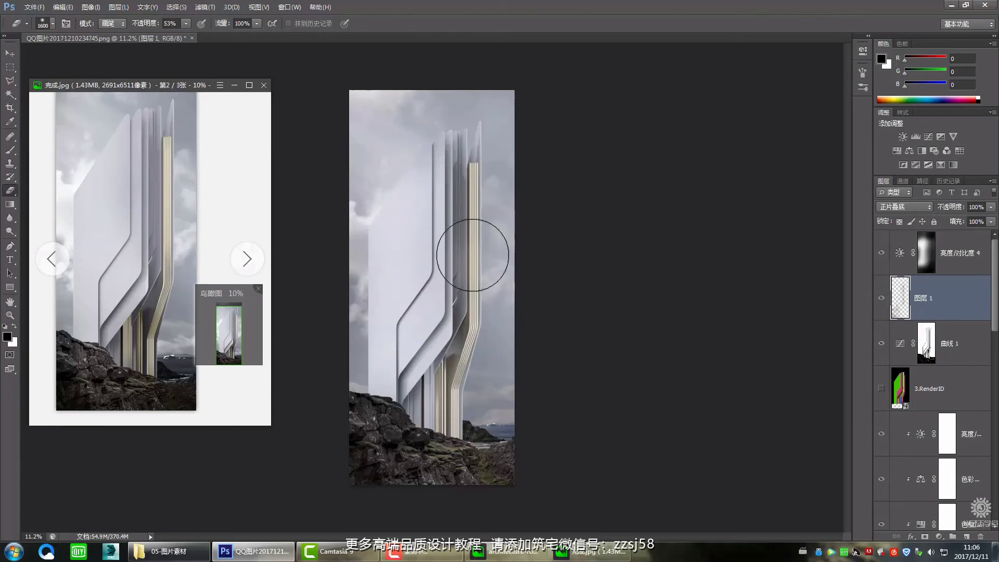
scroll(468, 235, down, 1)
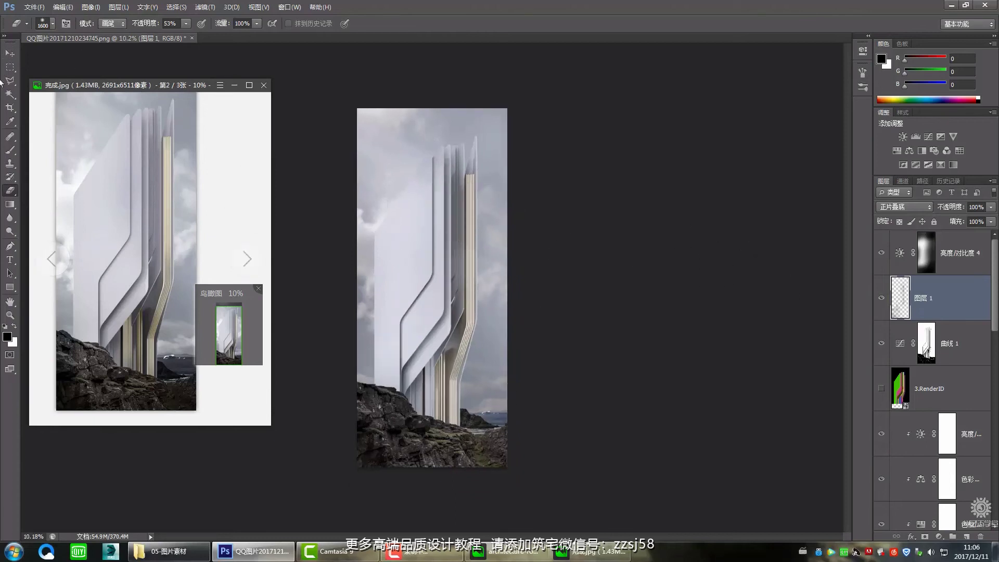
key(v)
scroll(465, 276, down, 1)
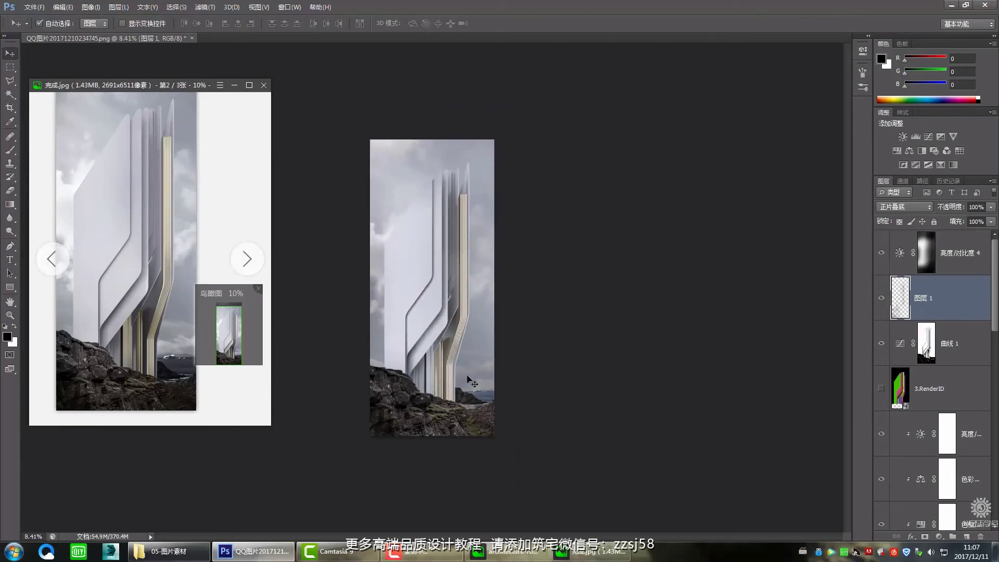
scroll(443, 328, up, 2)
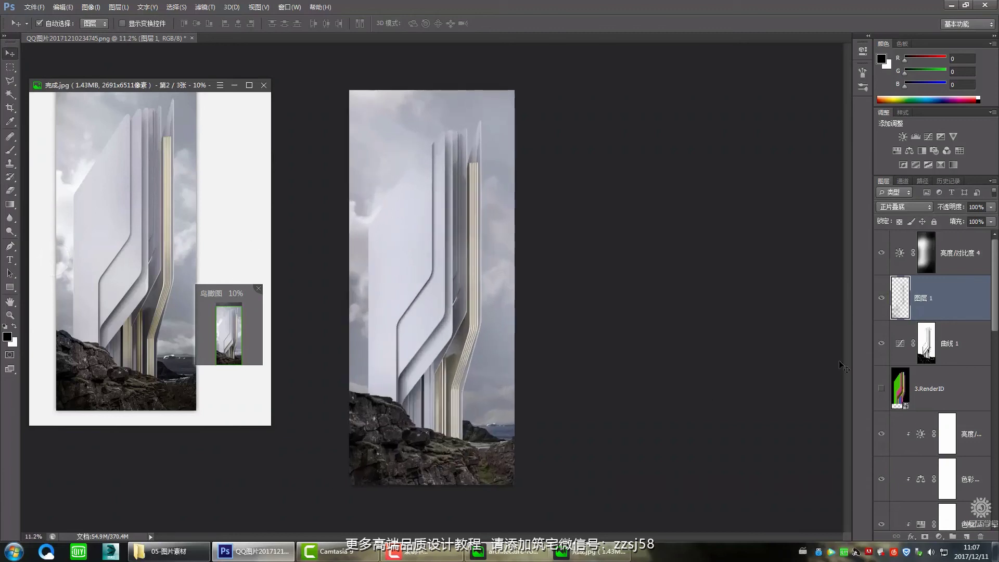
- Stamp all visible layers into a new layer above 亮度/对比度 4 and desaturate it
click(955, 263)
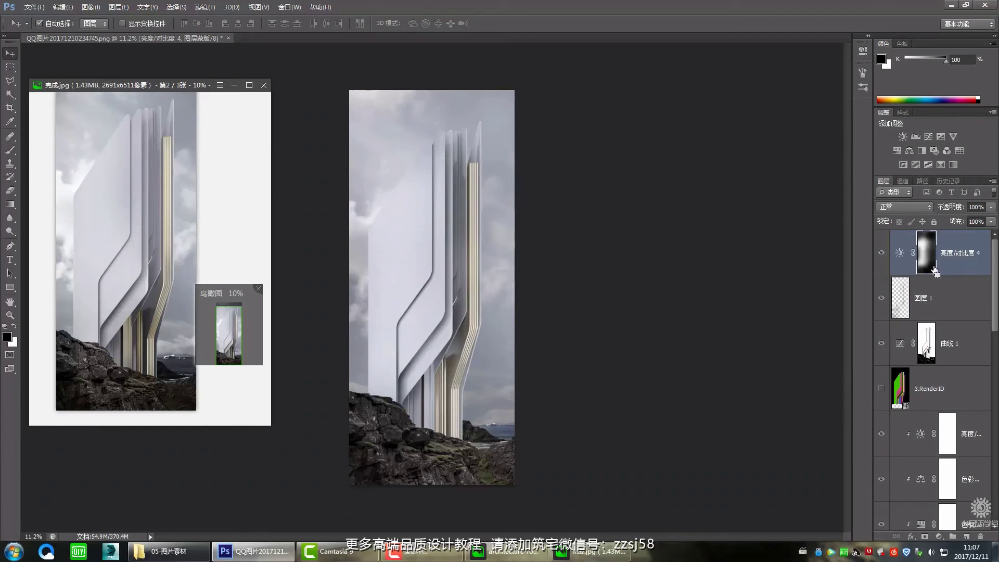
key(ctrl+shift+alt+e)
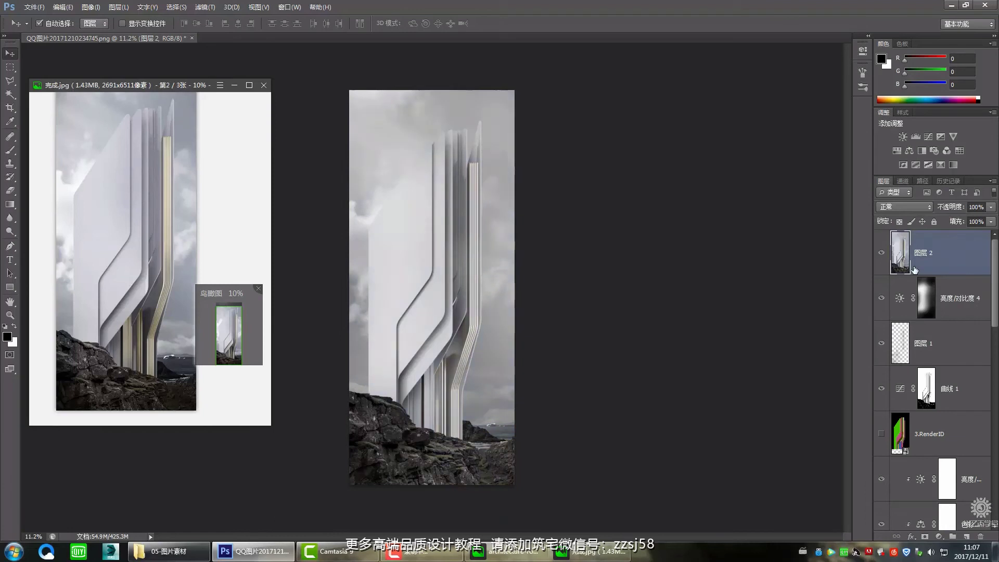
- Apply Levels to the desaturated 图层 2 with input black at 87 and input white at 230
click(91, 7)
mouse_move(111, 34)
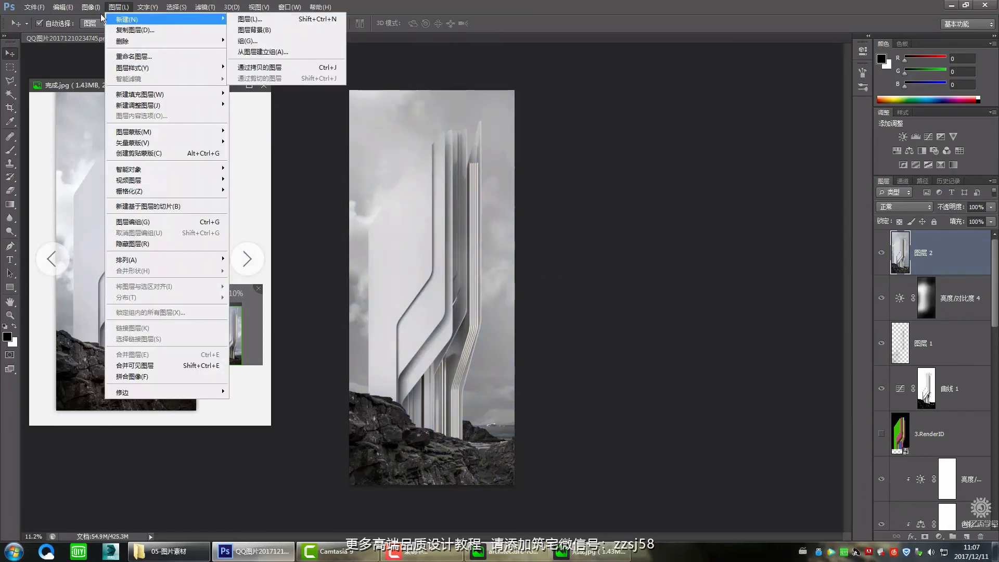
click(228, 46)
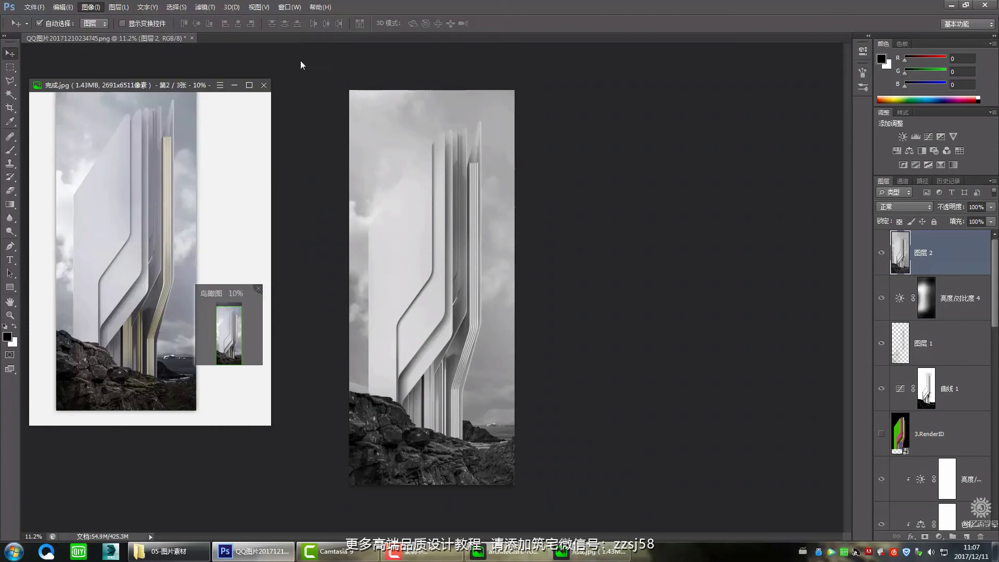
drag(625, 254, 670, 256)
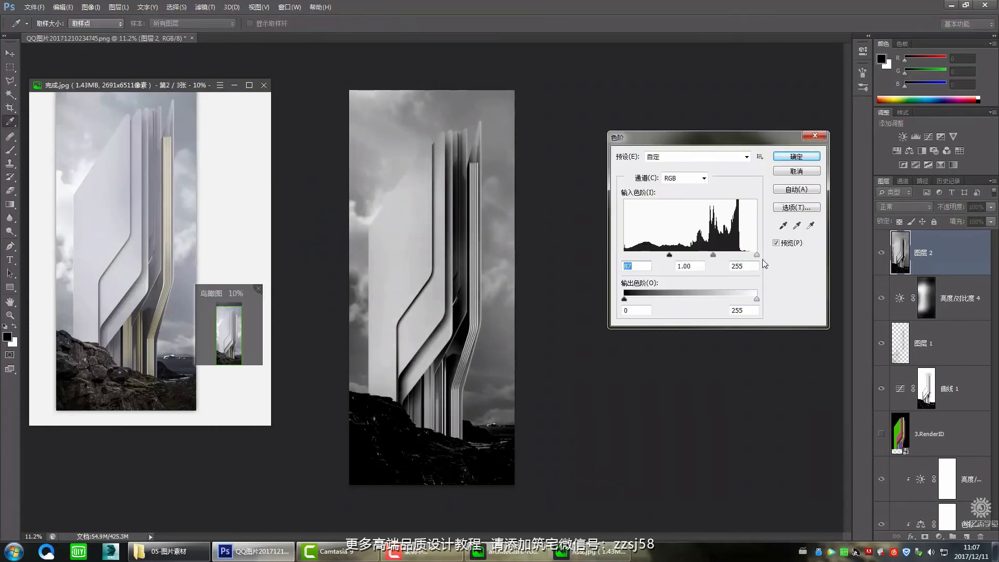
drag(756, 256, 744, 256)
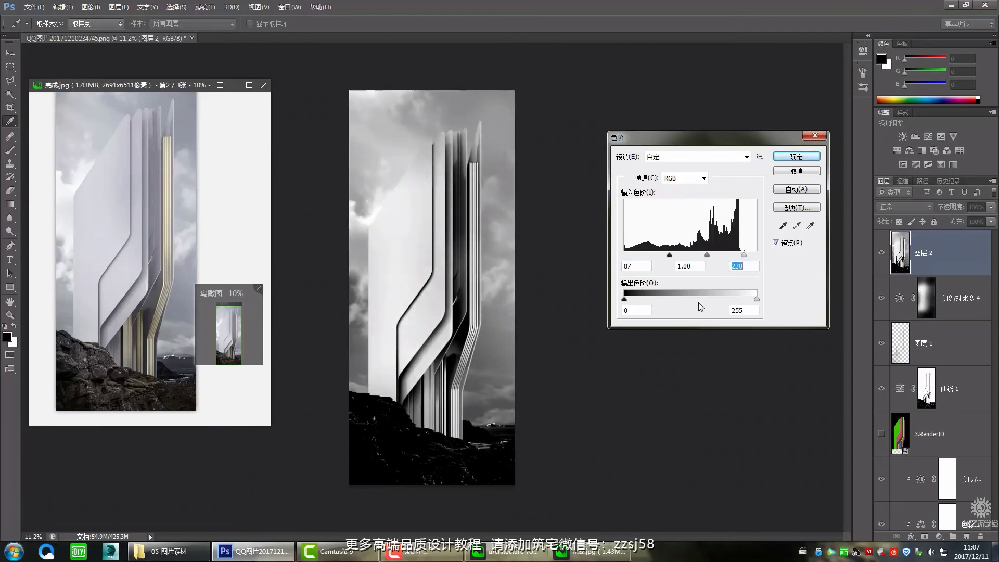
click(797, 156)
- Copy the whole black-and-white 图层 2 and paste it into the mask of a new Curves adjustment layer above it
key(ctrl+a)
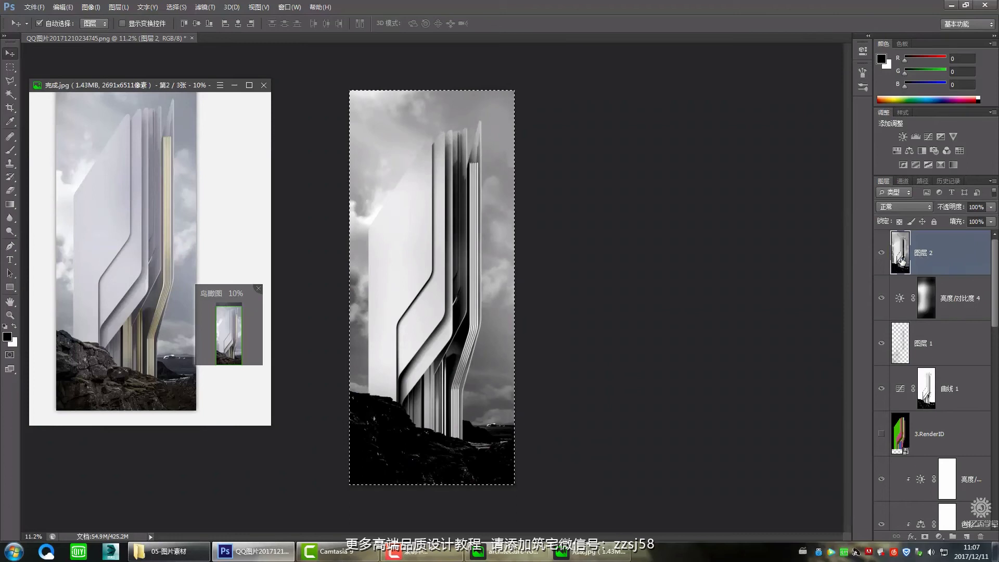
key(ctrl+d)
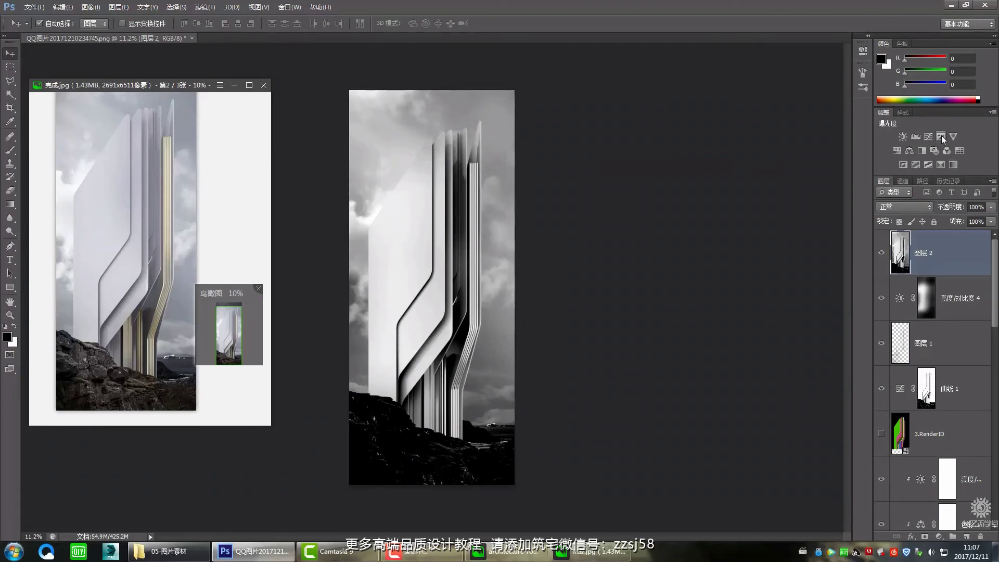
click(929, 136)
click(931, 254)
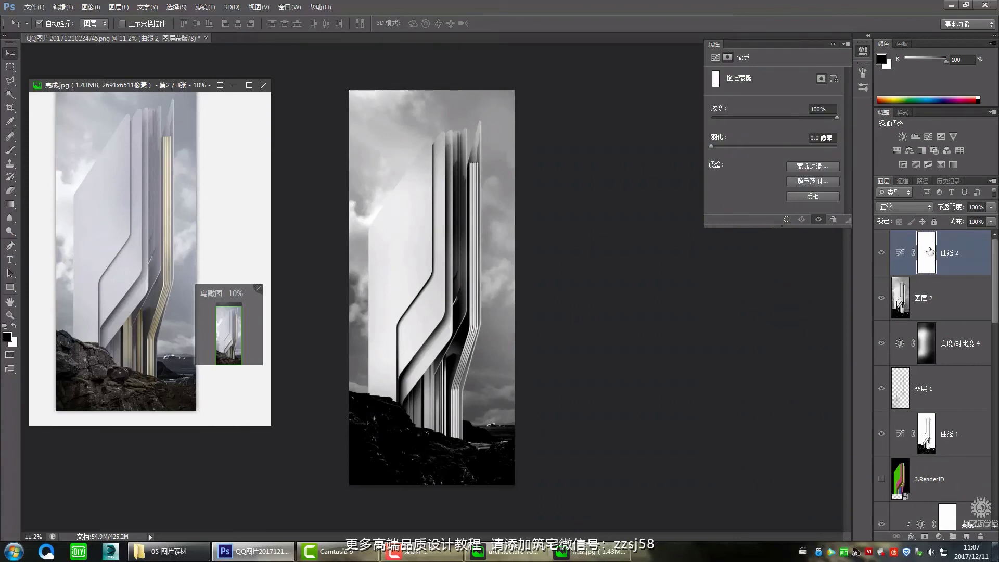
alt+click(933, 258)
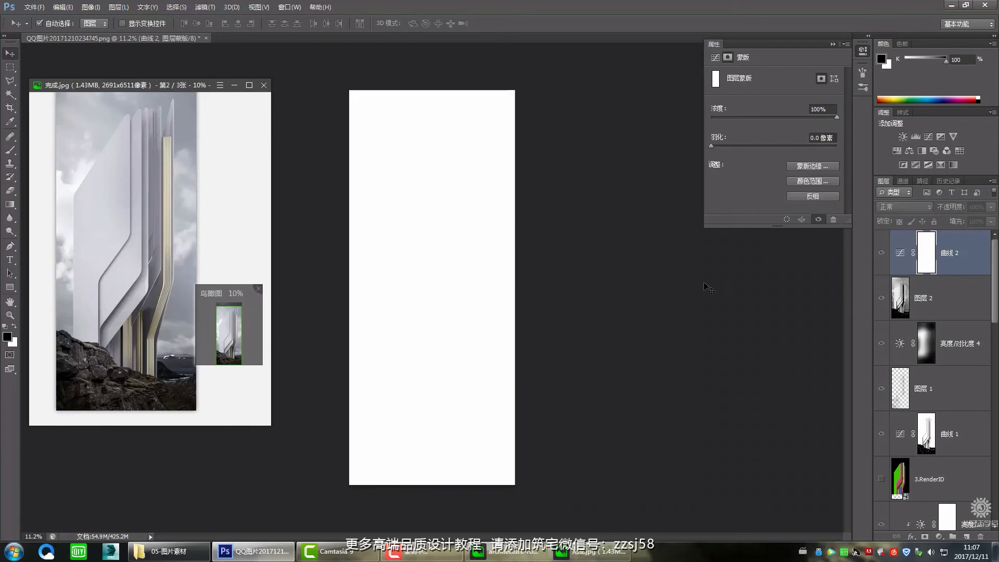
key(ctrl+v)
key(ctrl+d)
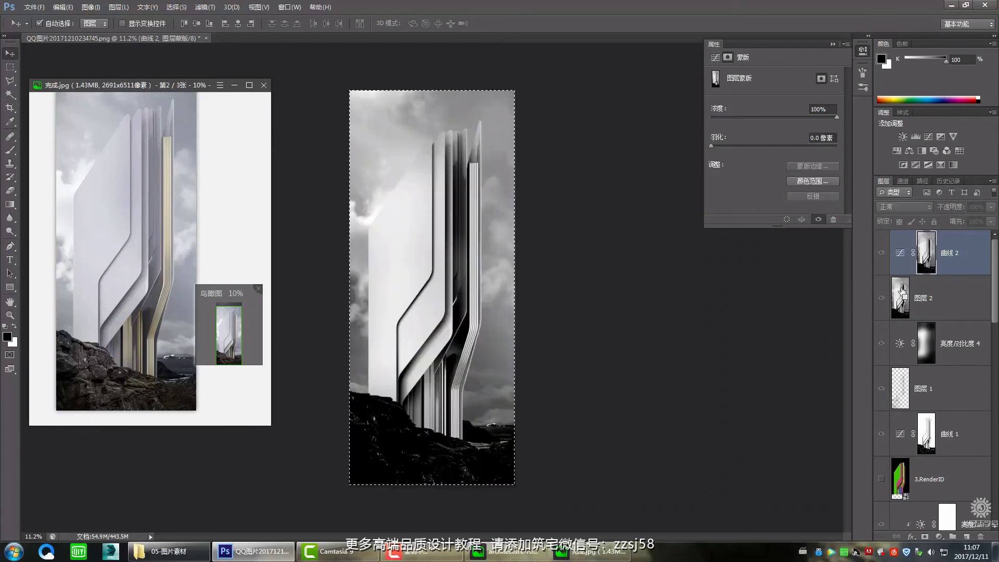
- Hide 图层 2 and raise the RGB curve's midtones on 曲线 2 to brighten the masked light areas
click(881, 298)
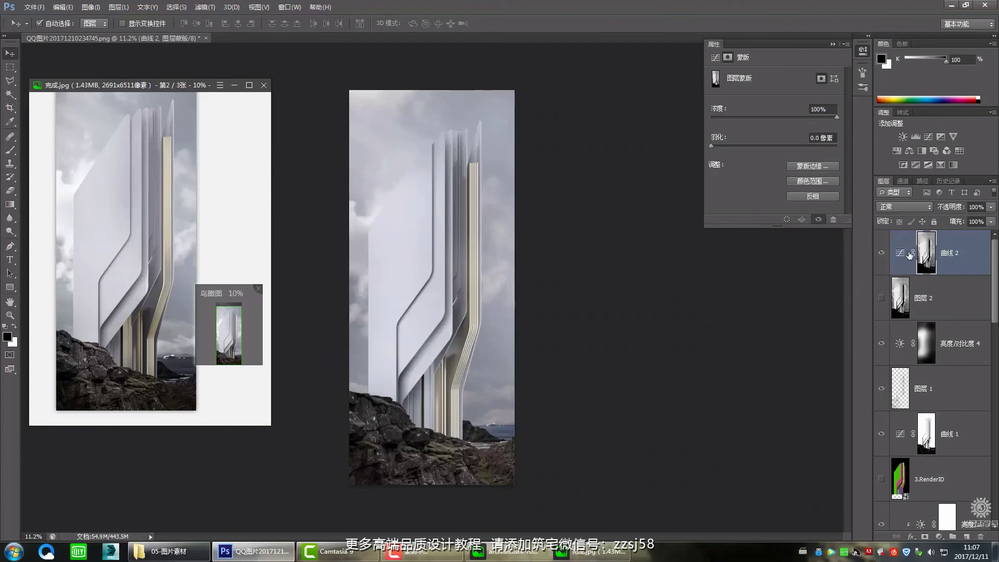
click(717, 57)
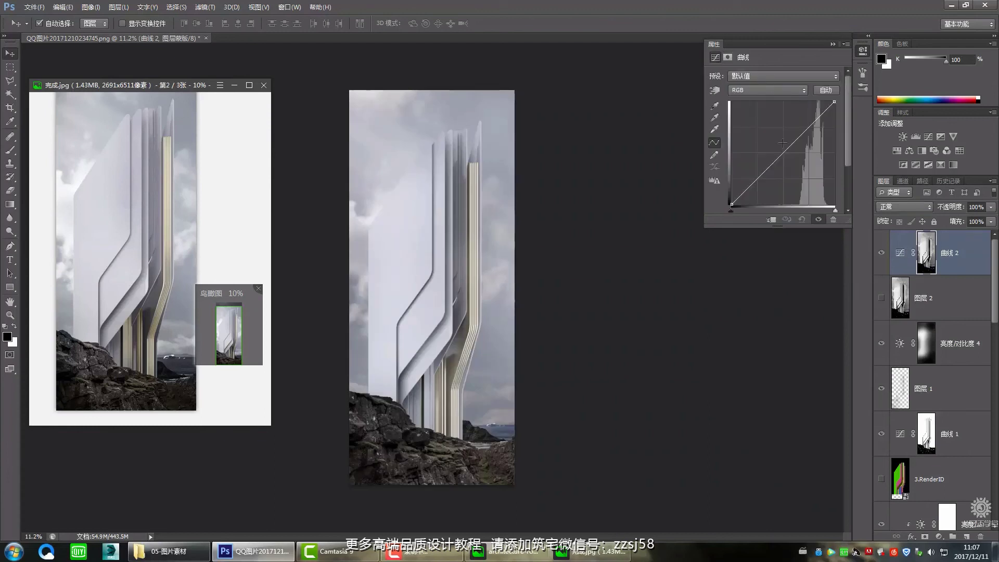
drag(787, 148, 775, 148)
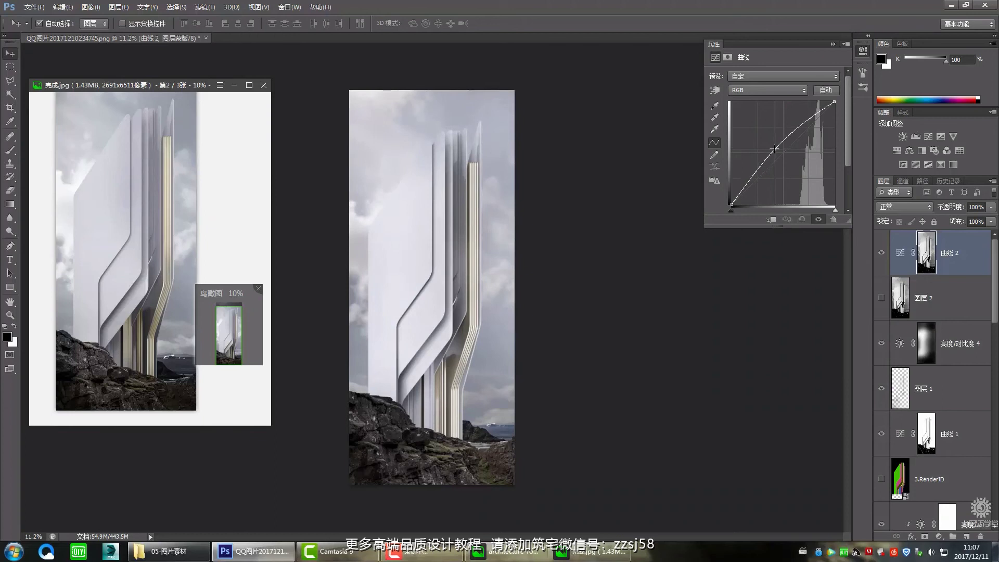
- Add a Color Balance adjustment above 曲线 2 and shift its midtones slightly toward cyan and yellow
click(833, 44)
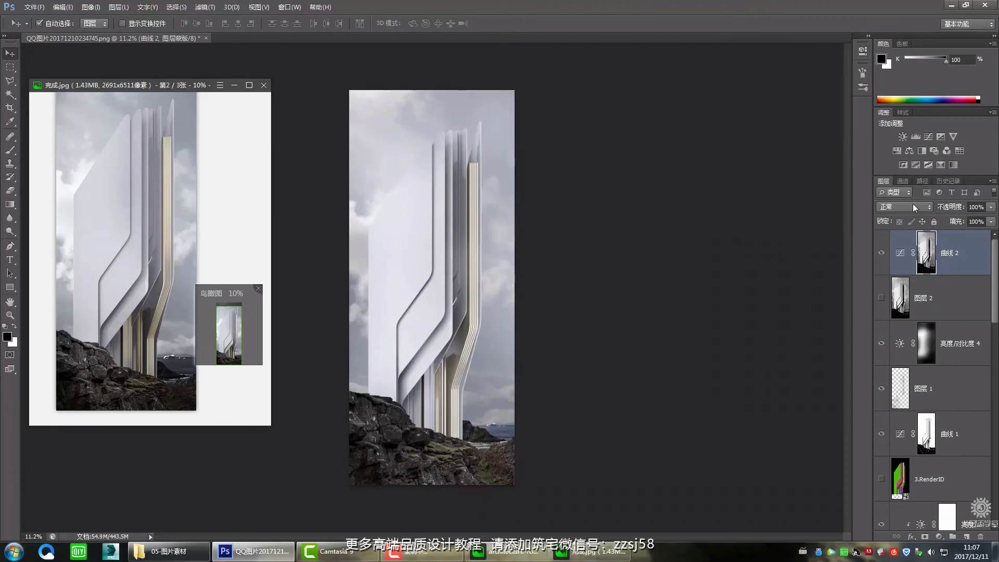
click(909, 151)
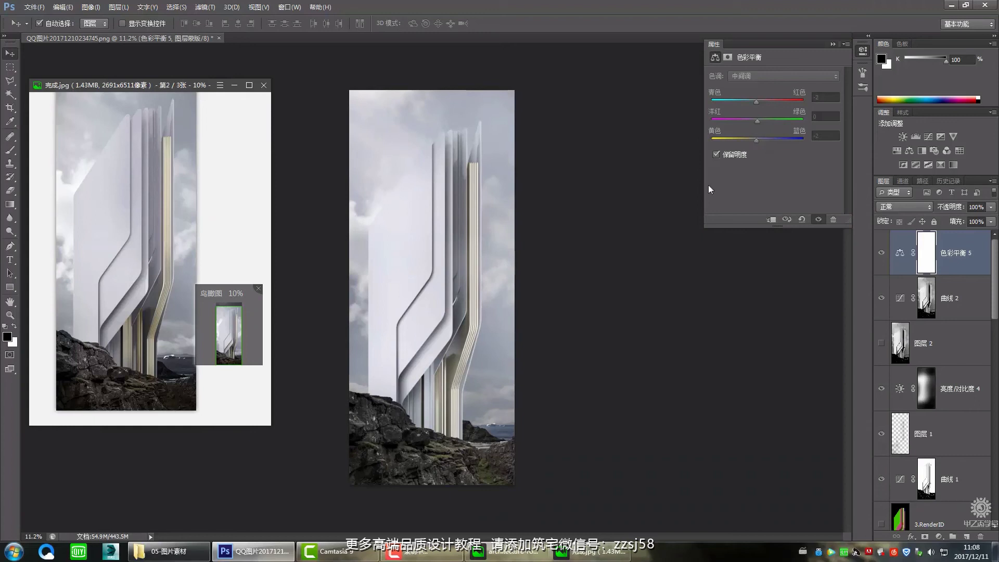
scroll(630, 252, down, 1)
click(629, 255)
scroll(461, 402, up, 1)
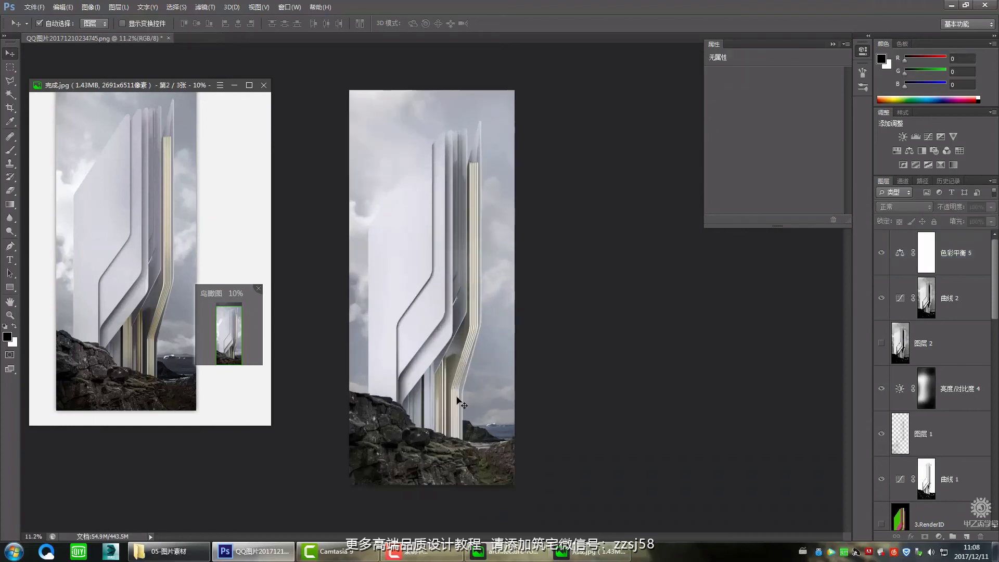
- Add a new layer above 色彩平衡 5 and darken the rocks along the bottom edge with a 3600 px black brush at 38% opacity
click(959, 265)
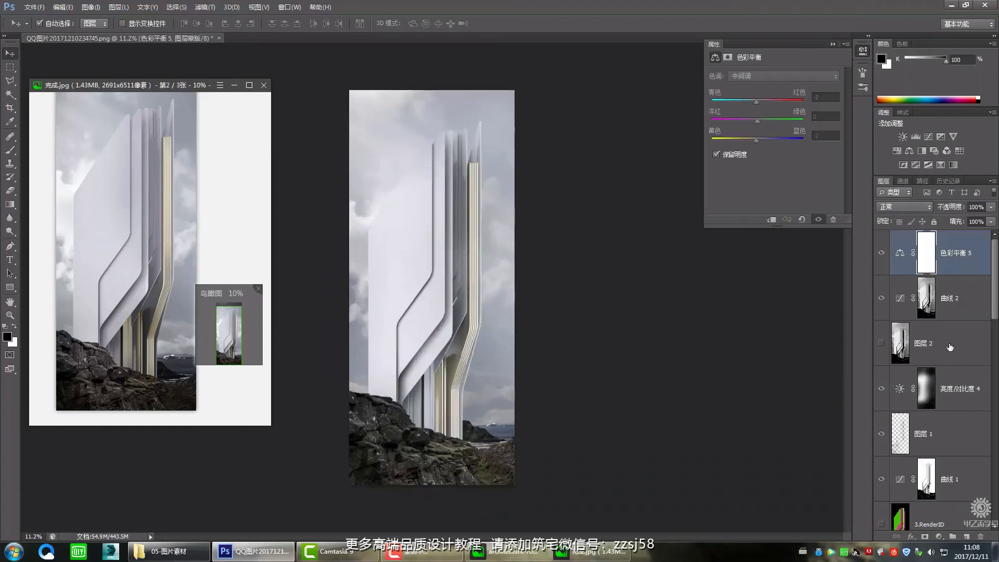
click(969, 537)
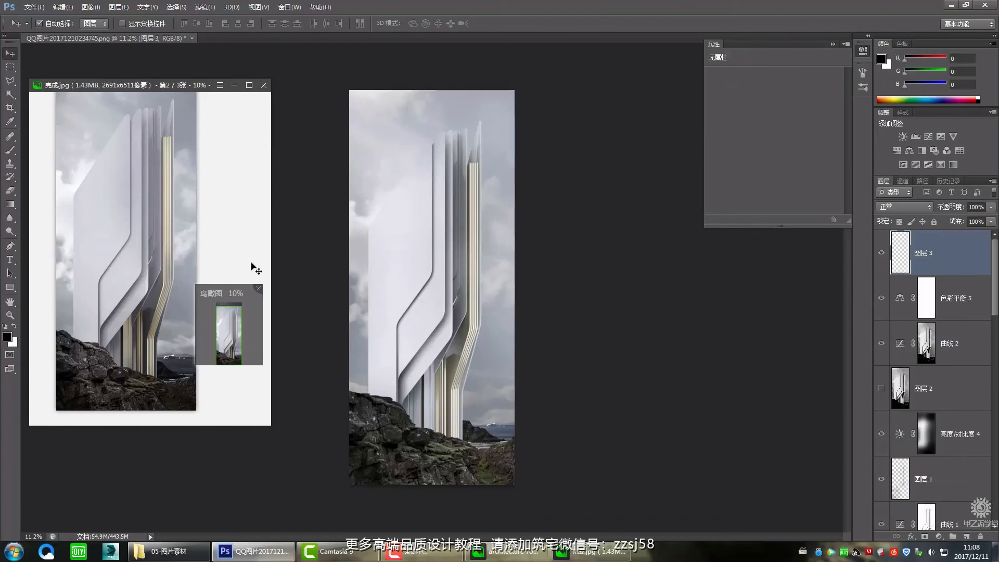
click(10, 150)
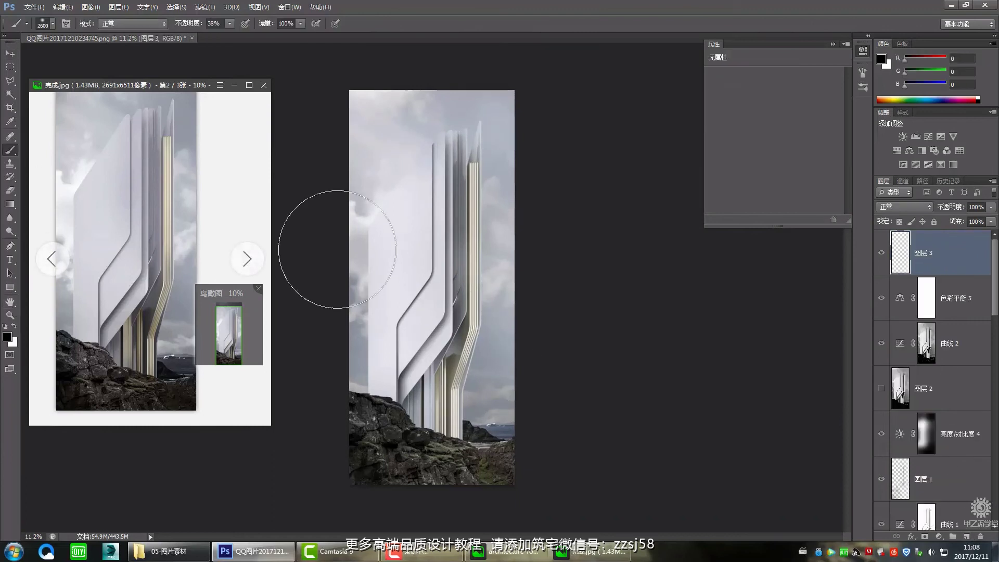
scroll(396, 344, down, 2)
key(bracketright)
key(bracketright)
key(bracketright)
key(bracketright)
key(bracketright)
key(bracketright)
key(bracketright)
key(bracketright)
key(bracketright)
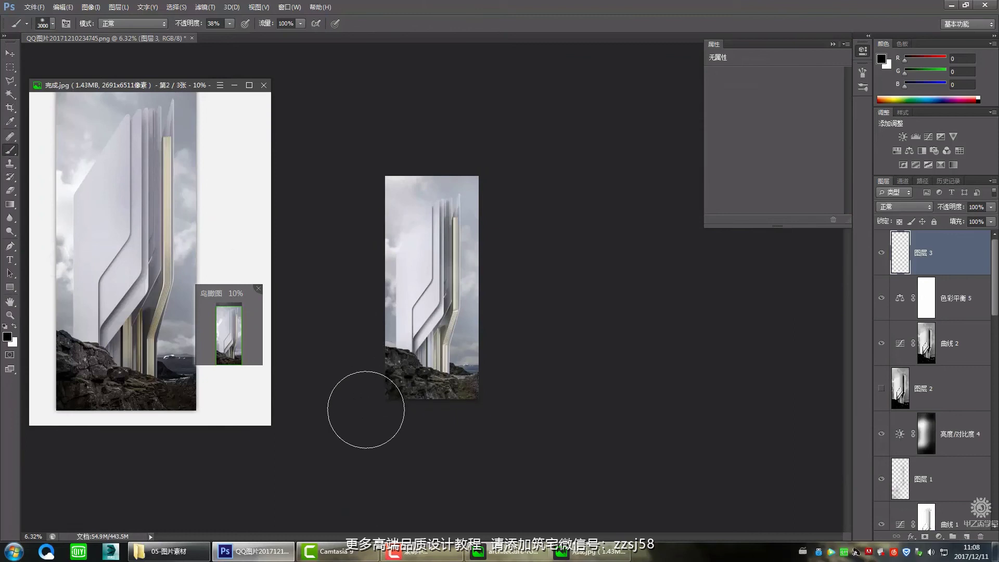
key(bracketright)
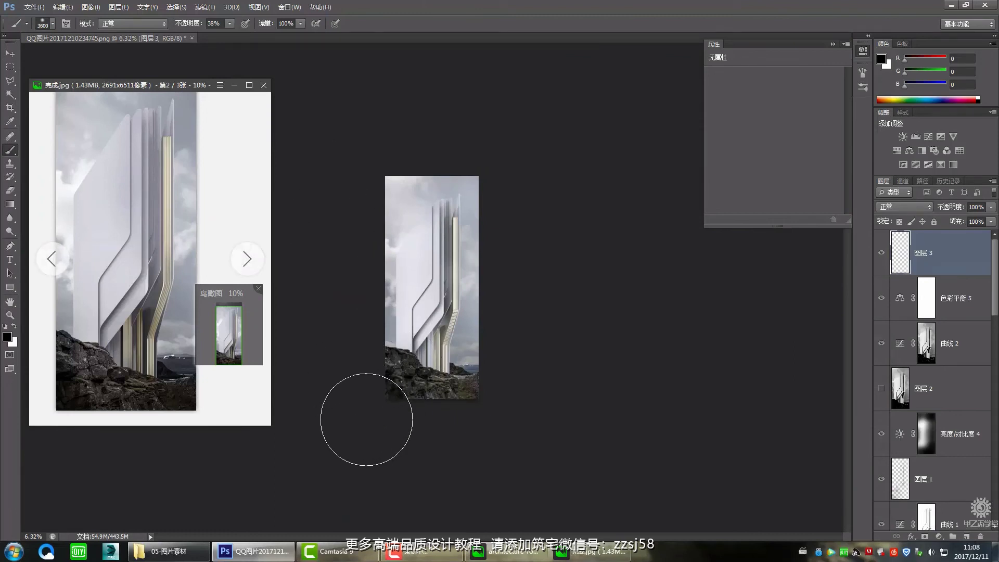
click(412, 431)
scroll(423, 443, up, 1)
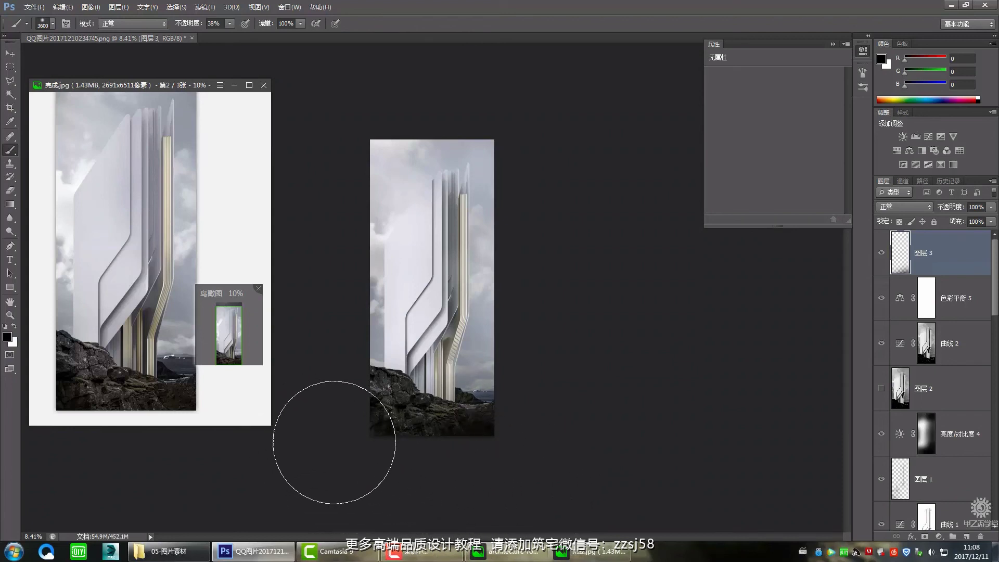
- Paint soft black vignette strokes on 图层 3 around the image's upper right corner and down its left edge
scroll(328, 437, up, 1)
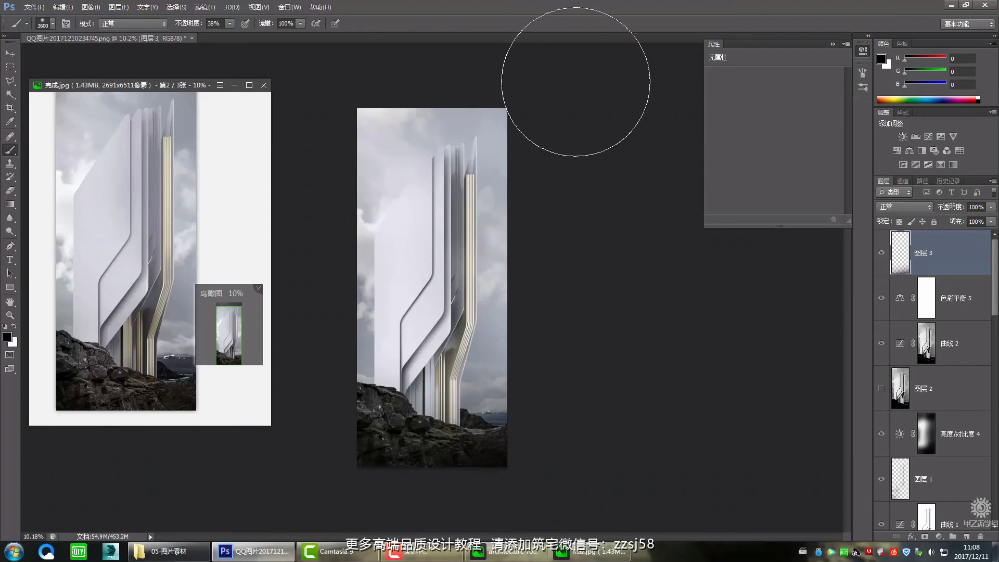
click(573, 110)
mouse_move(572, 110)
mouse_down()
mouse_move(592, 121)
mouse_move(582, 184)
mouse_move(584, 95)
mouse_up()
scroll(584, 95, down, 1)
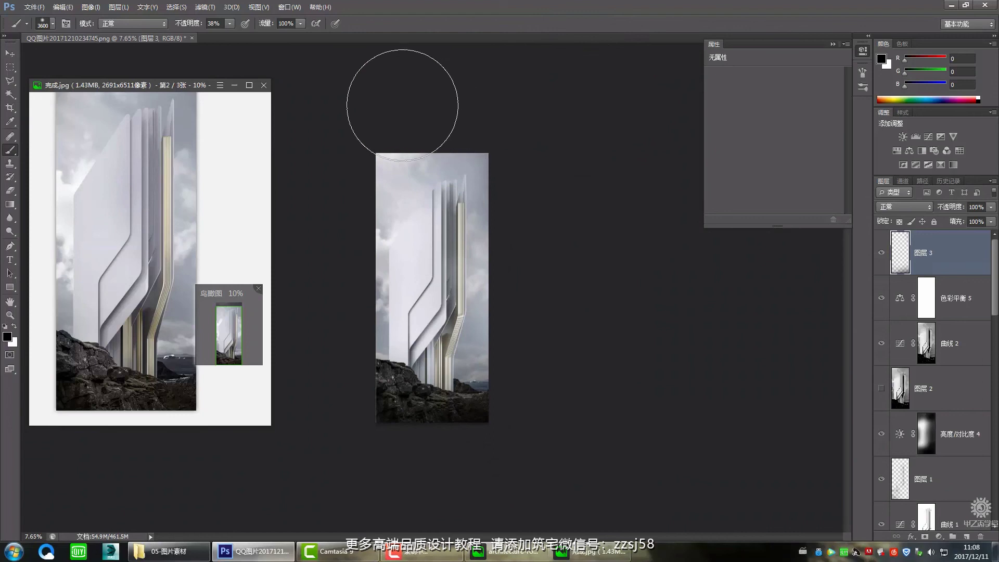
mouse_move(364, 107)
mouse_down()
mouse_move(323, 201)
mouse_move(325, 307)
mouse_move(312, 368)
mouse_up()
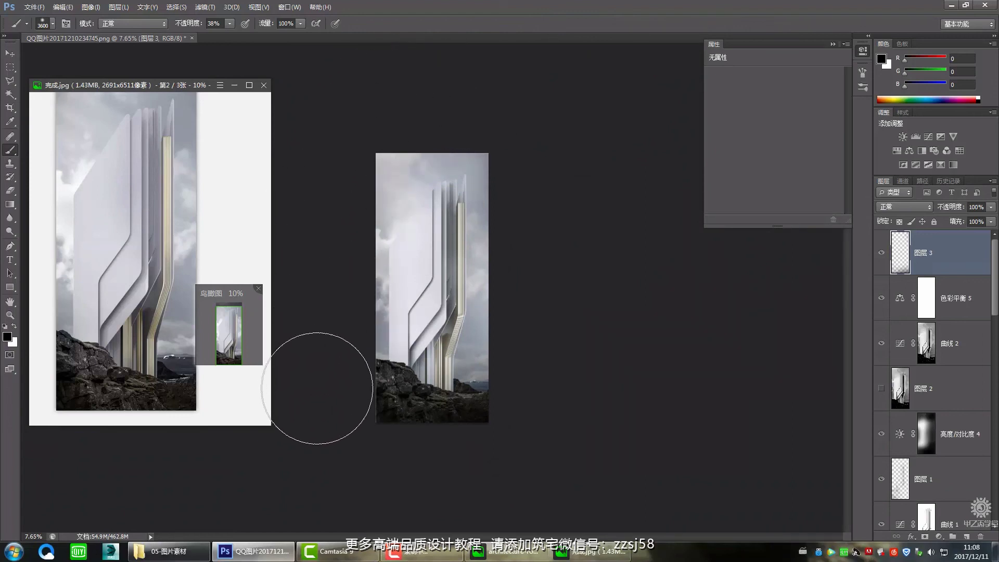
scroll(557, 249, up, 2)
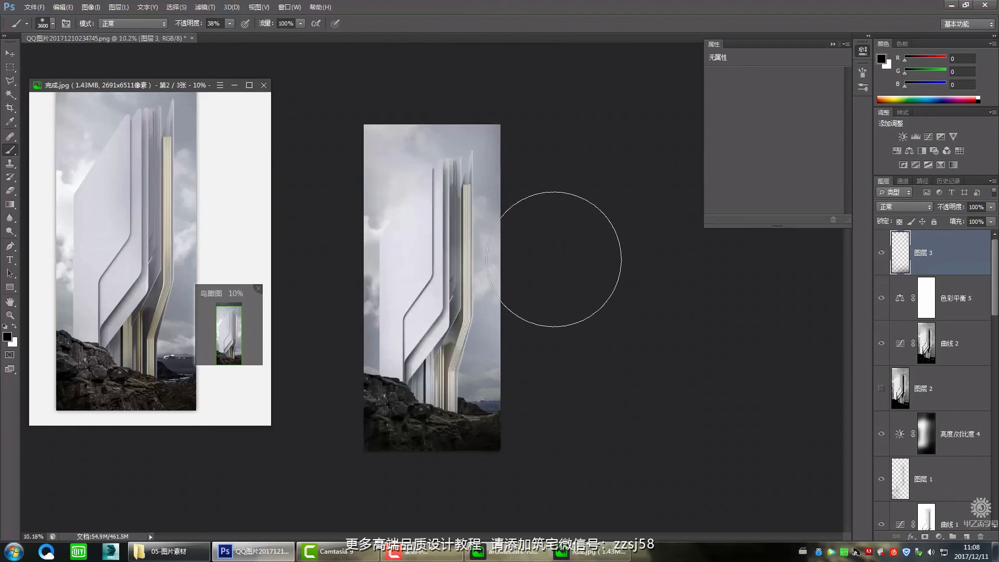
click(16, 52)
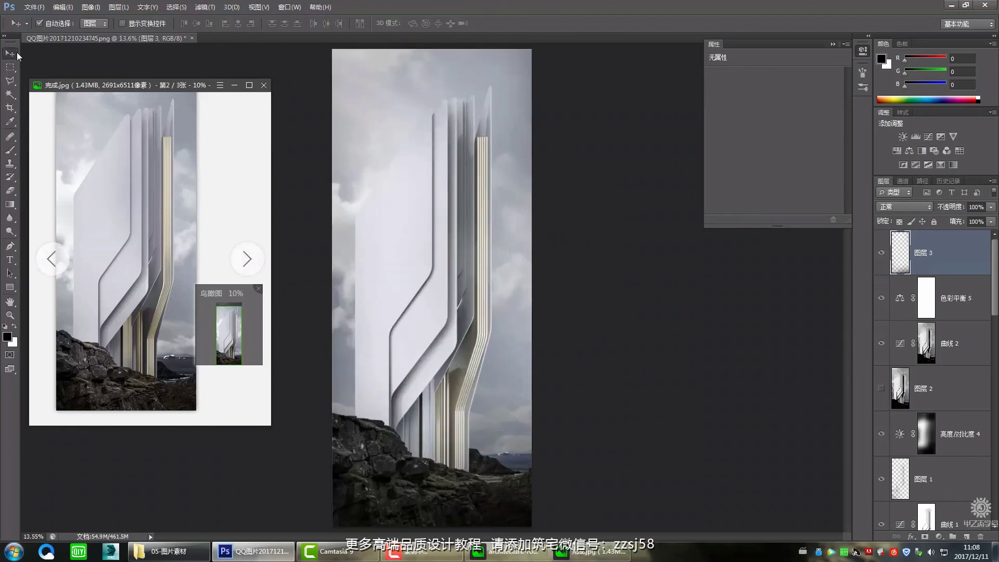
scroll(468, 333, up, 1)
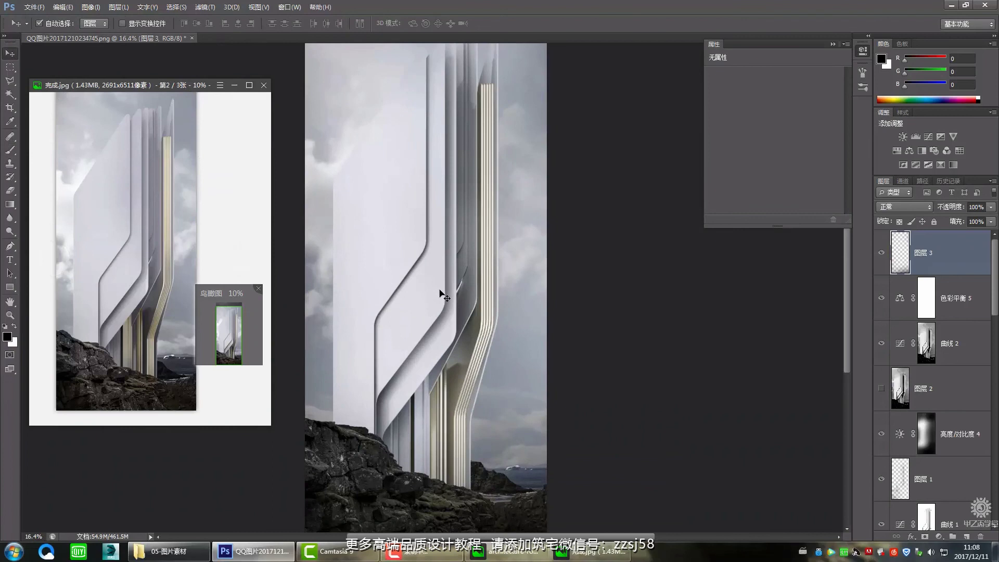
scroll(443, 291, down, 1)
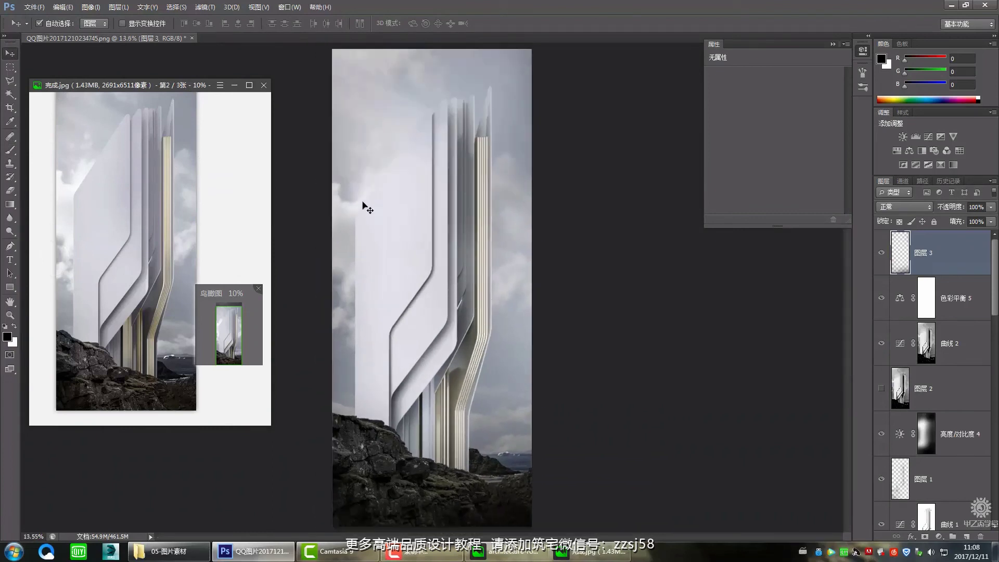
- Open the reference image architecture-roman-vlasov-08b.jpg beside the rendering, compare the two, and minimize it
mouse_move(559, 552)
click(477, 476)
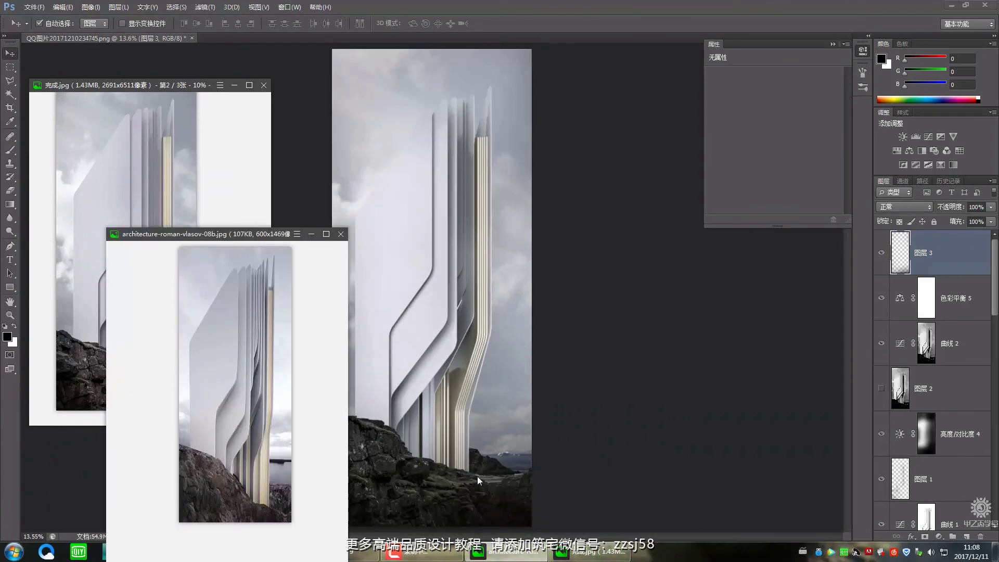
drag(256, 234, 238, 189)
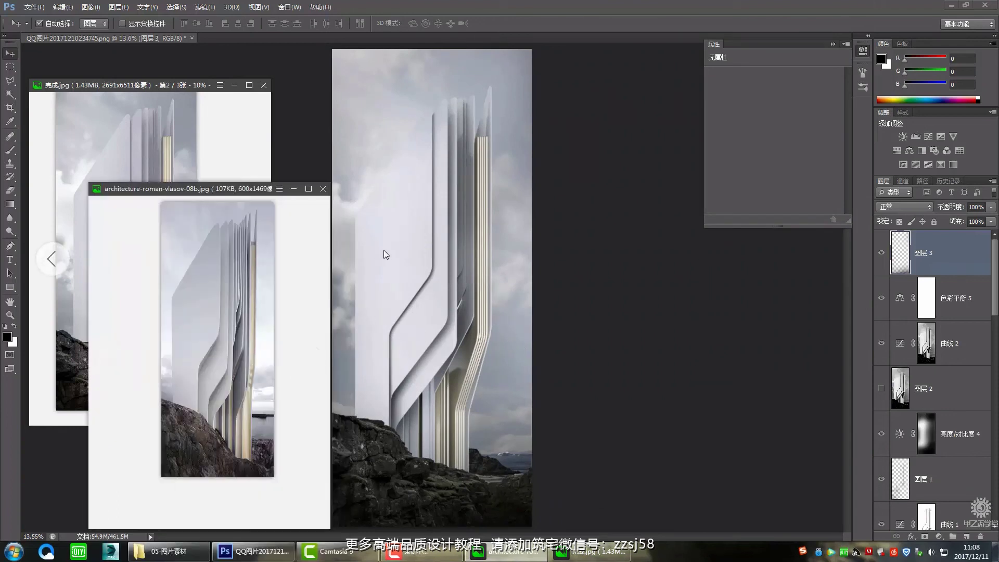
scroll(627, 288, down, 1)
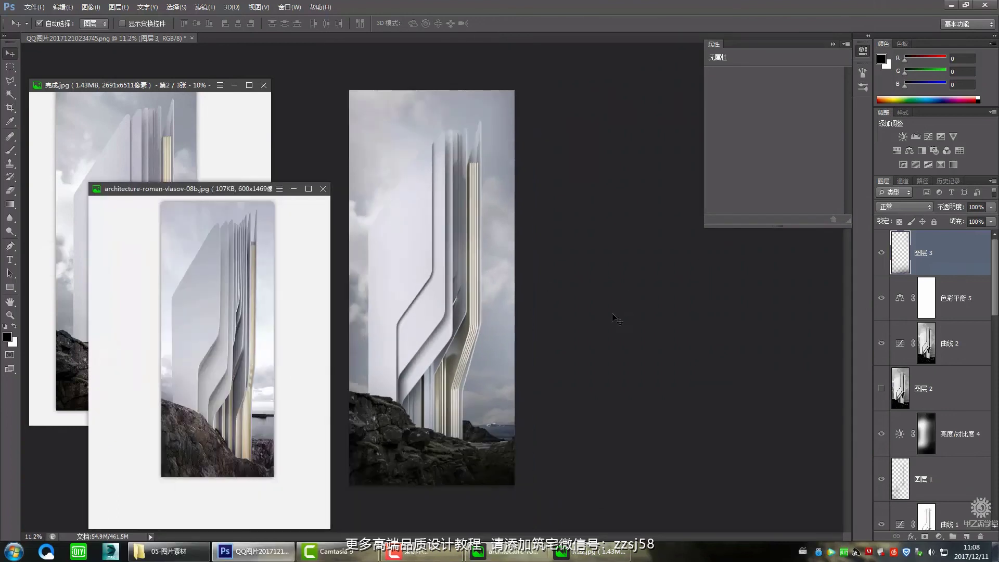
click(293, 190)
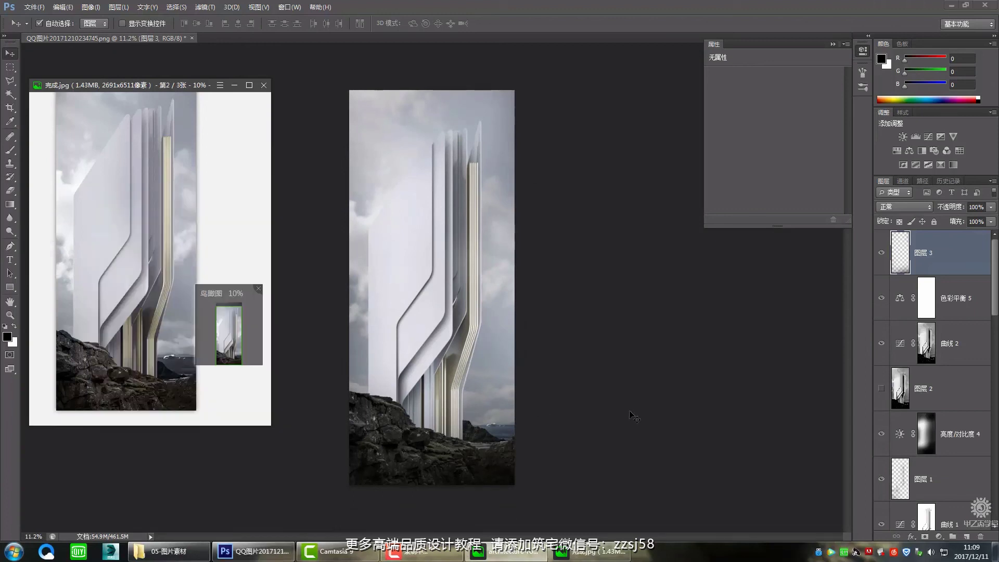
- Shift the midtones of the upper Color Balance clipped to the 建筑 layer further toward red
click(957, 349)
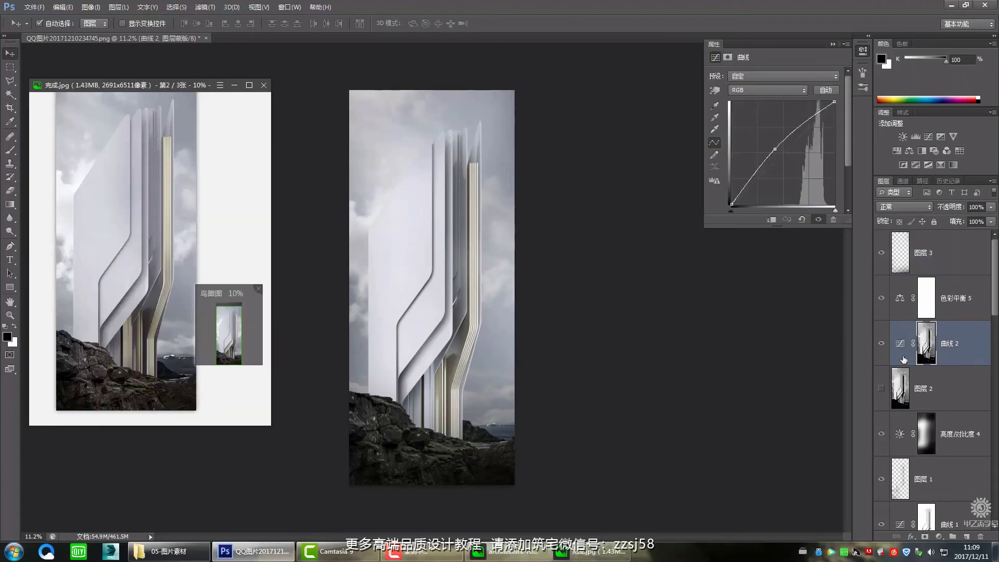
scroll(958, 410, down, 5)
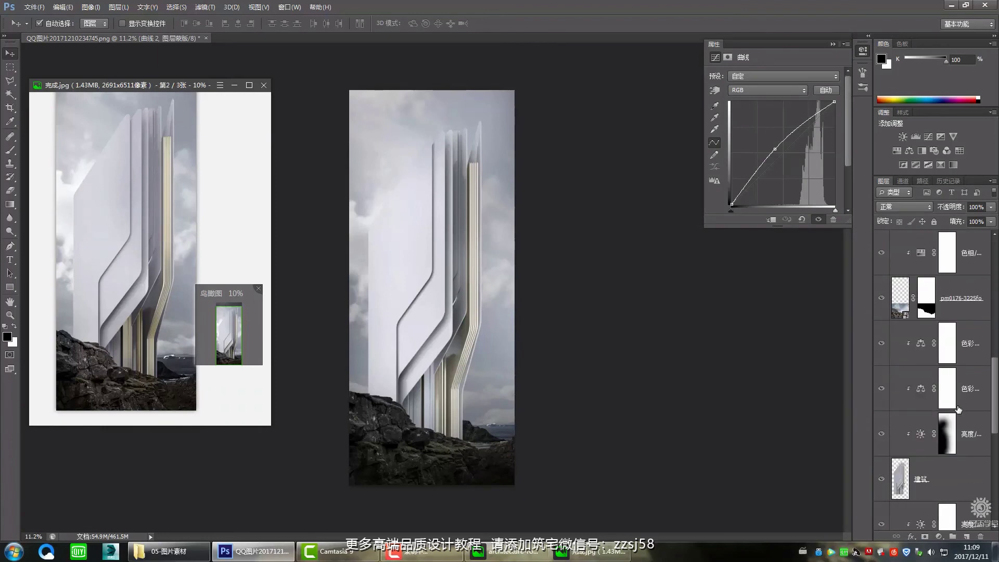
click(938, 354)
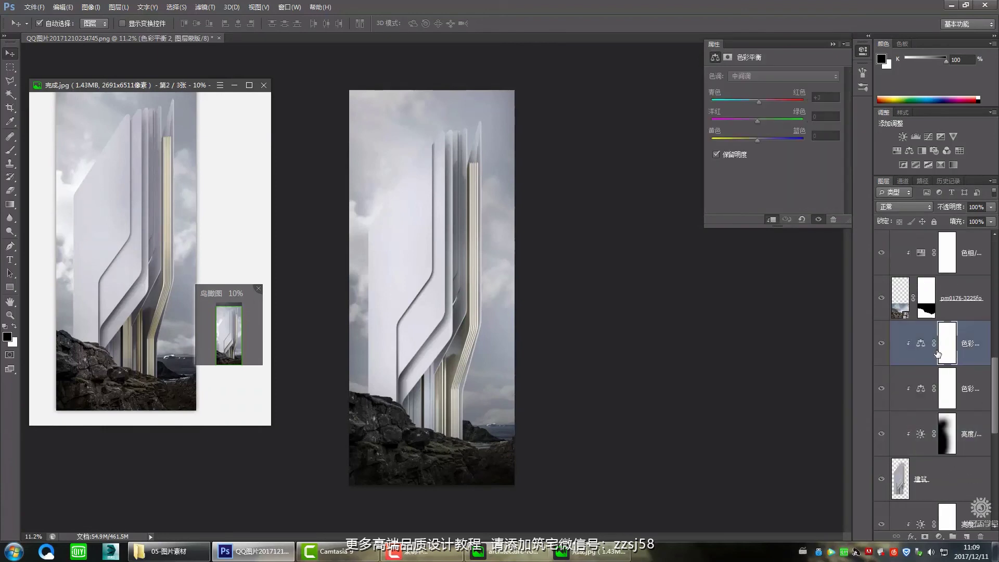
click(921, 345)
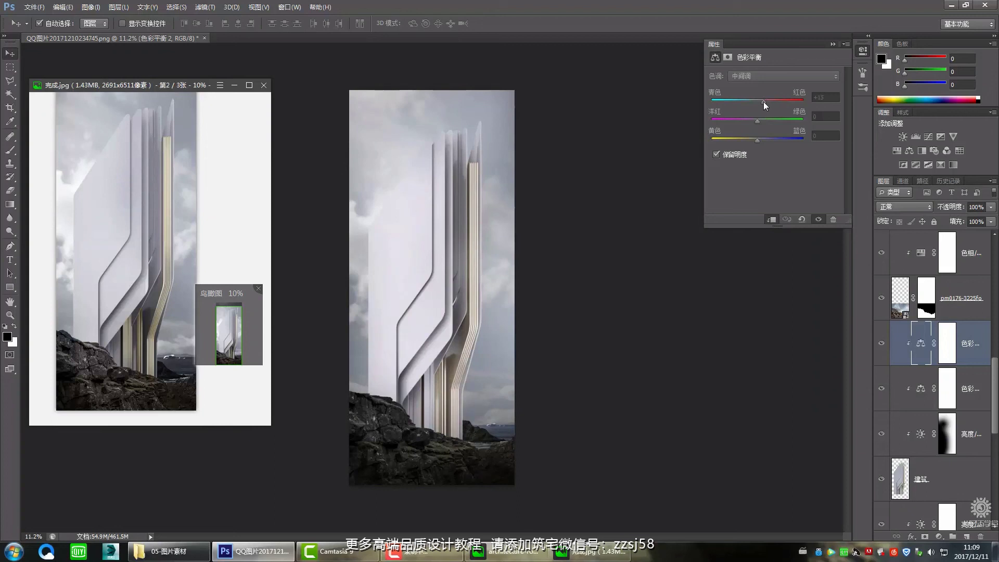
click(834, 44)
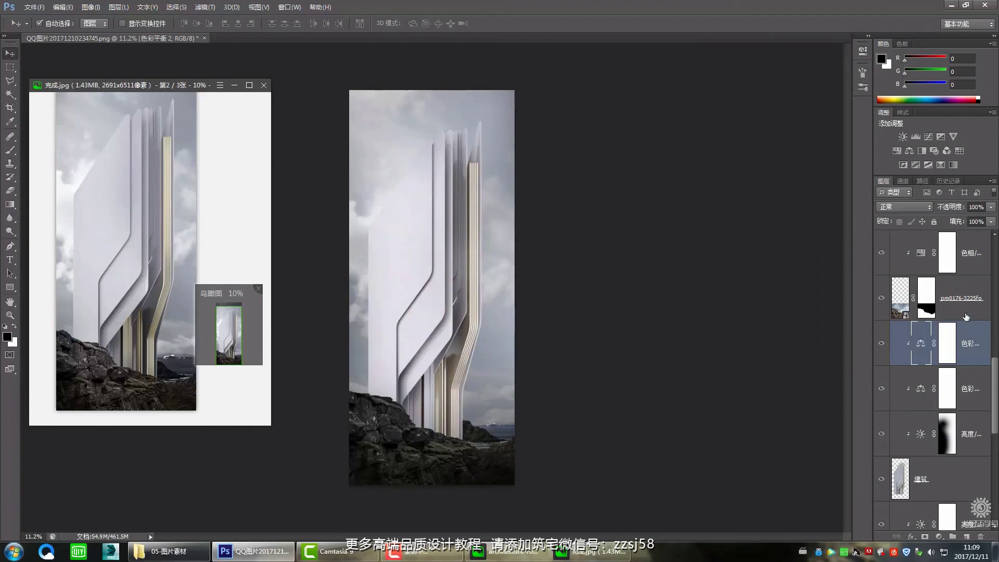
- Shift the midtones of the Color Balance clipped to the pm0176 rock layer toward red
scroll(966, 315, up, 2)
click(939, 349)
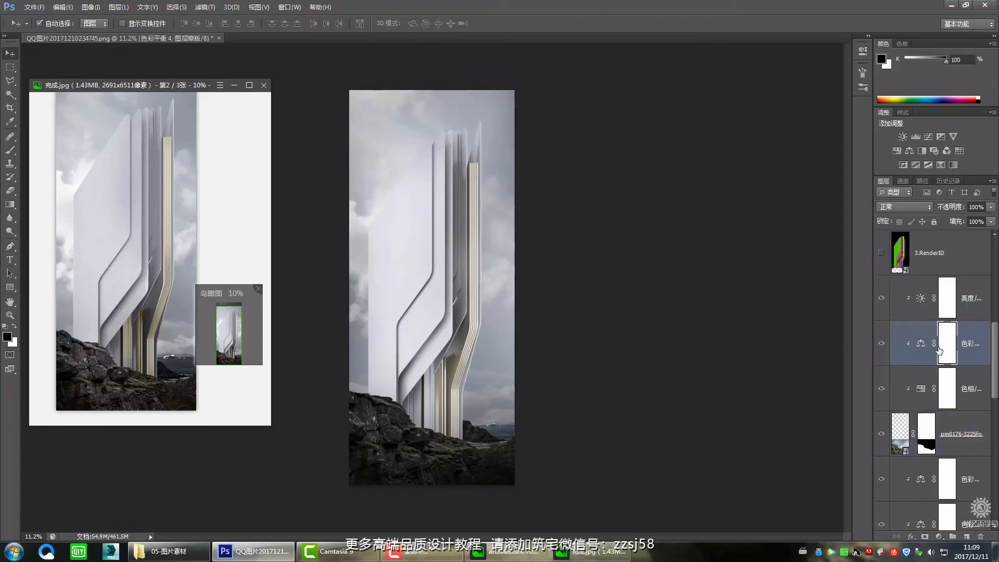
double_click(921, 344)
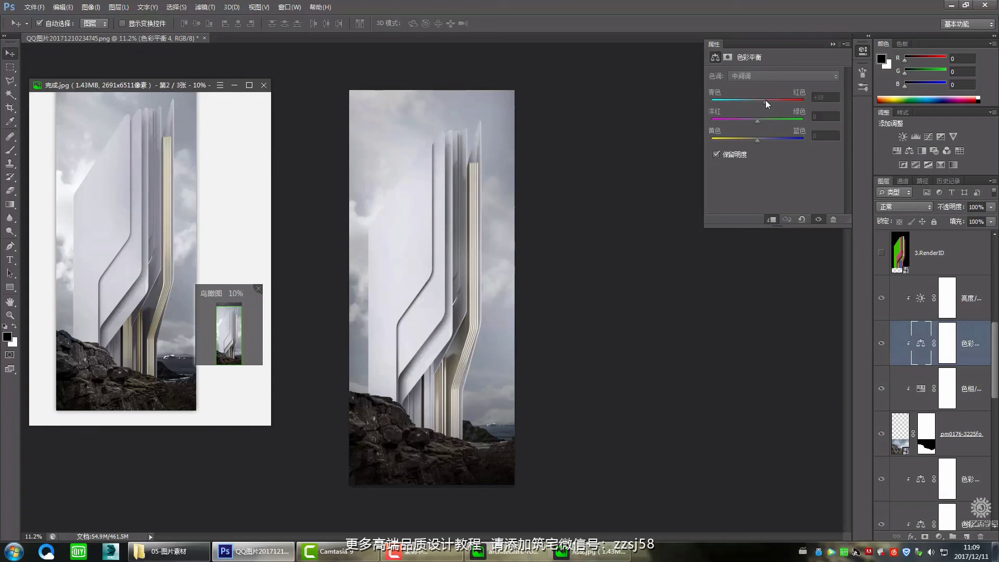
click(816, 47)
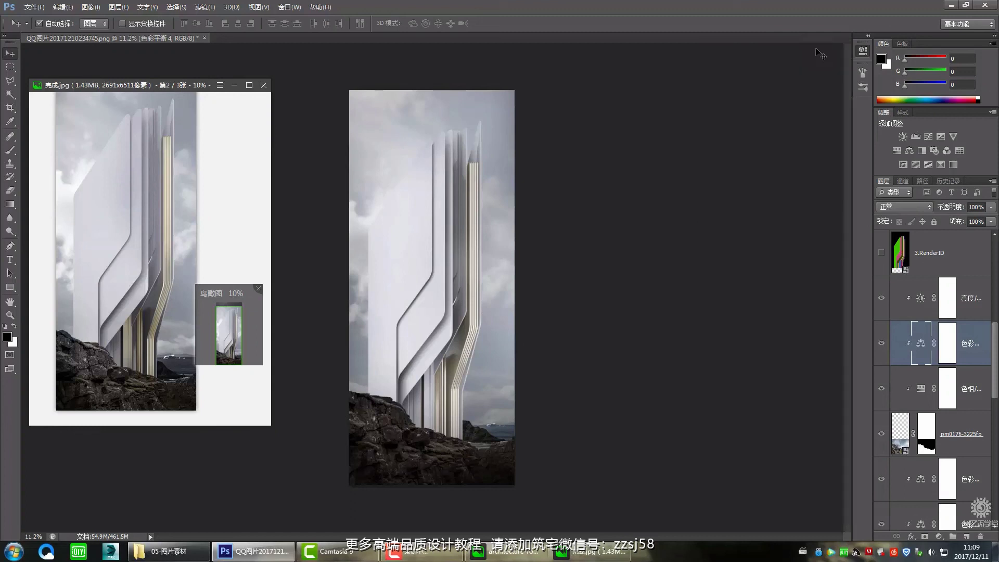
scroll(613, 250, down, 1)
click(627, 356)
scroll(626, 354, up, 1)
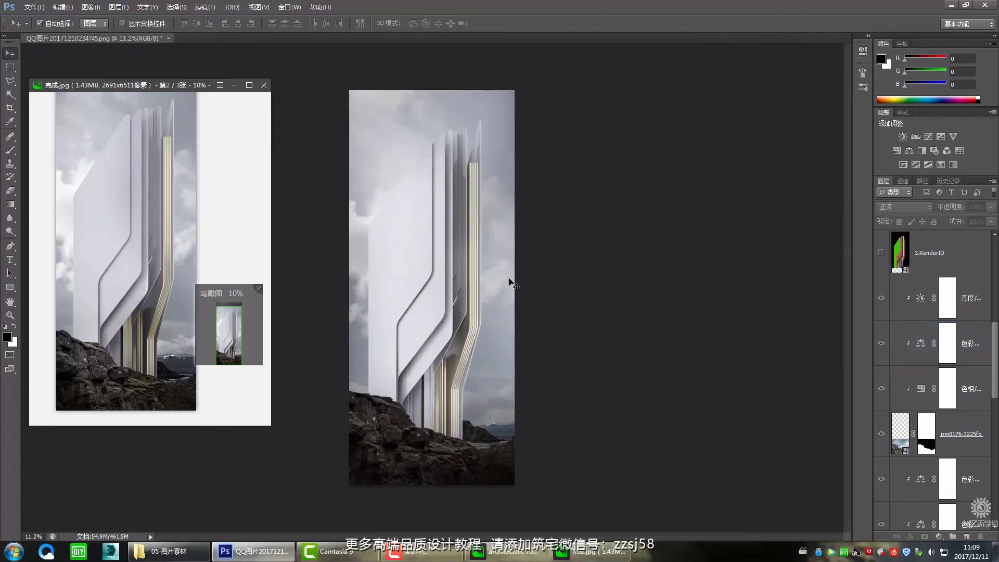
- Compare the rendering with 完成.jpg and review the layer stack from the 天空 layer up to 图层 3
drag(130, 161, 174, 194)
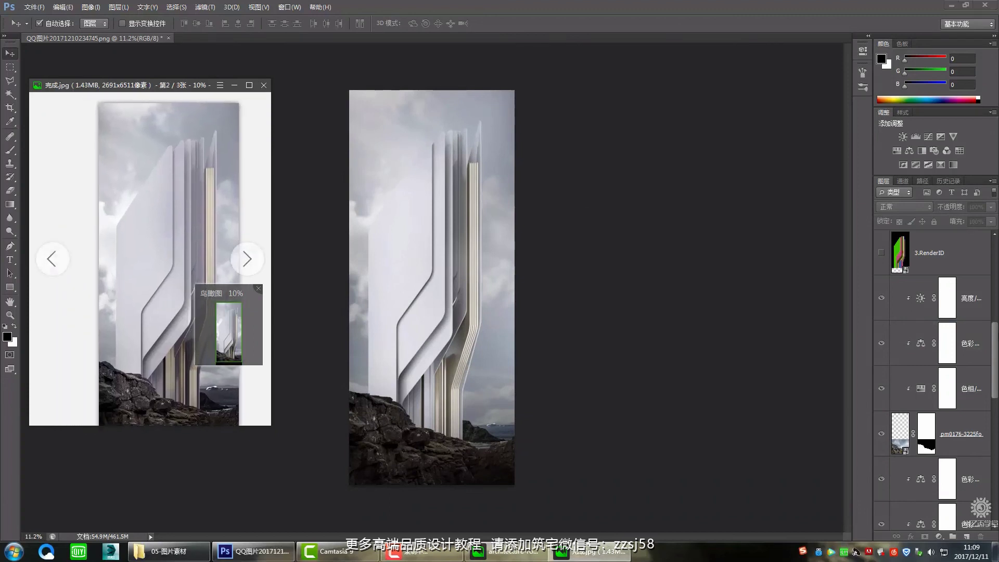
scroll(973, 338, down, 5)
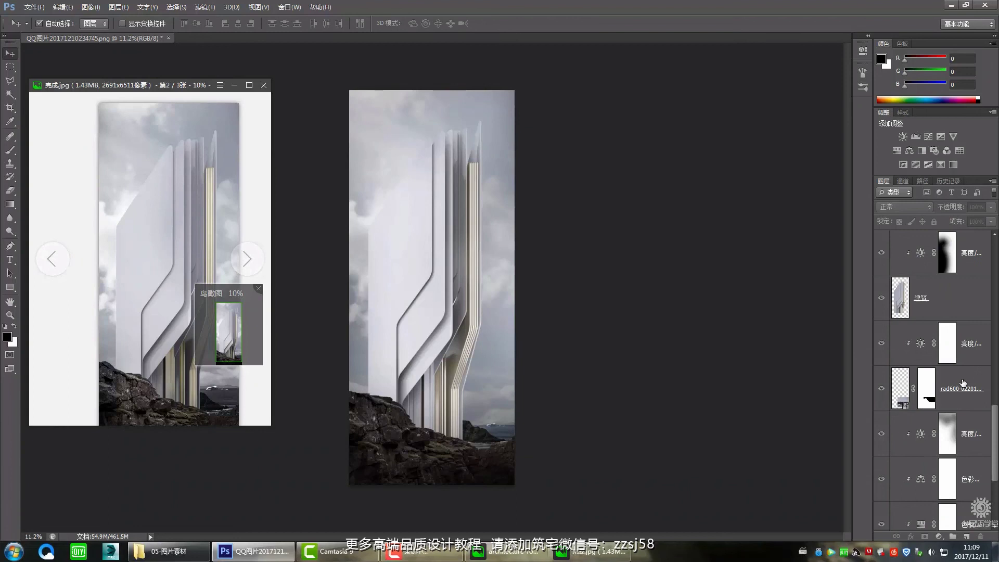
click(949, 417)
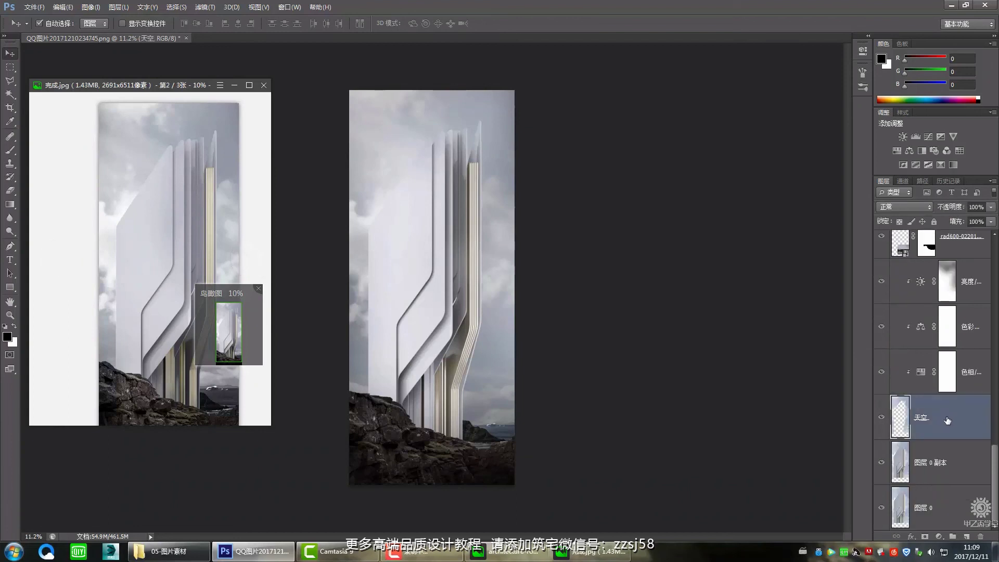
scroll(950, 396, up, 4)
click(953, 337)
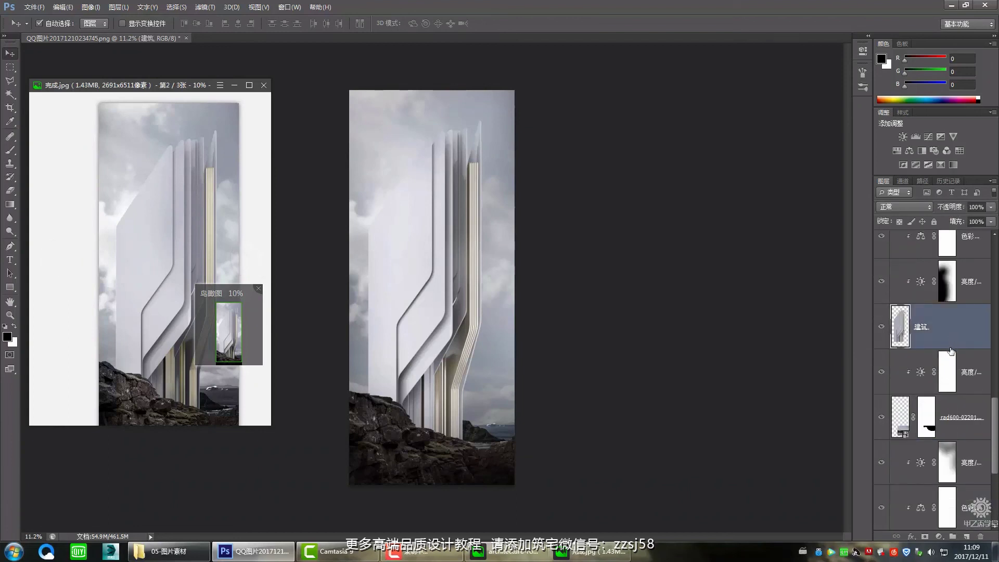
scroll(952, 352, up, 5)
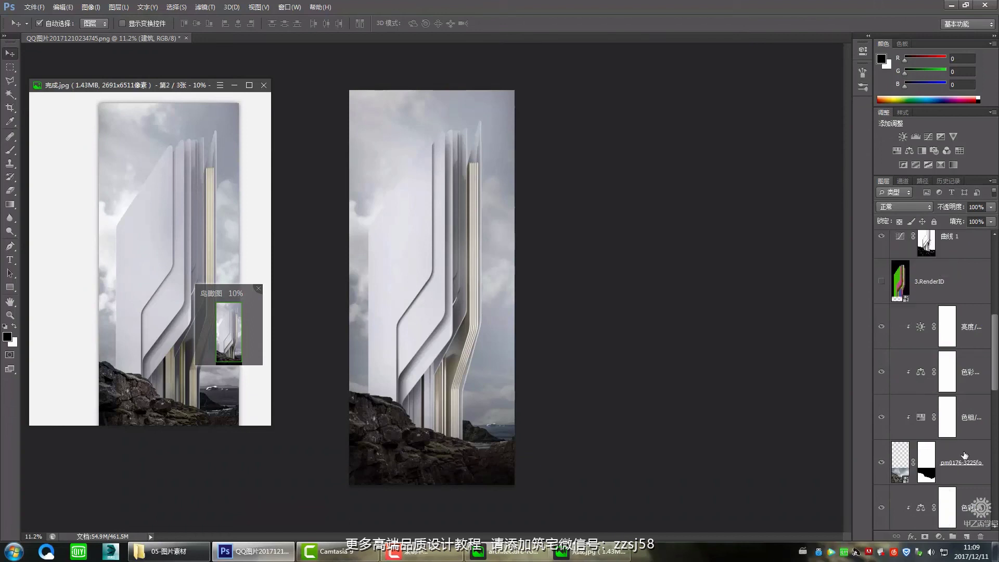
click(965, 455)
scroll(942, 409, up, 4)
click(949, 401)
scroll(942, 334, up, 3)
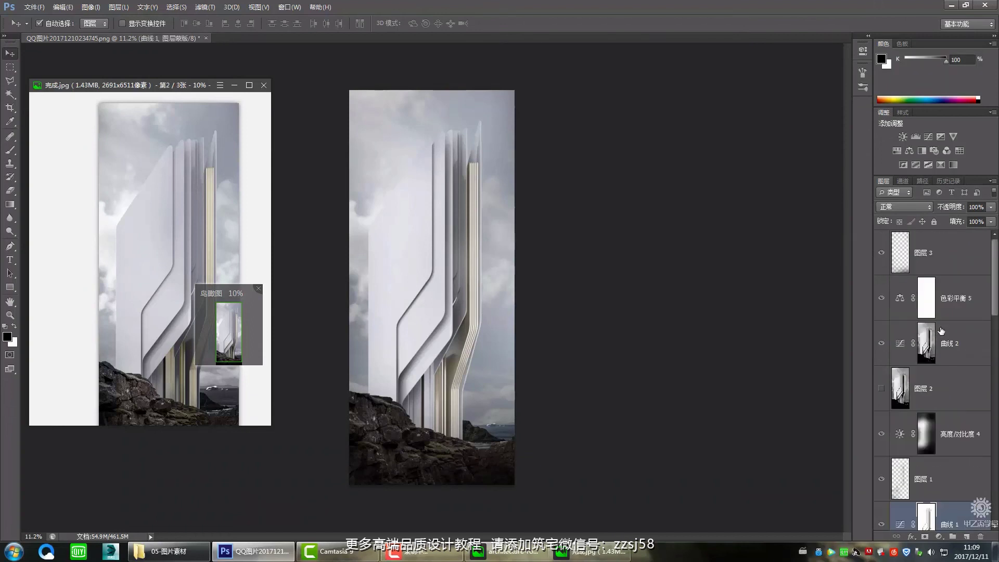
click(938, 260)
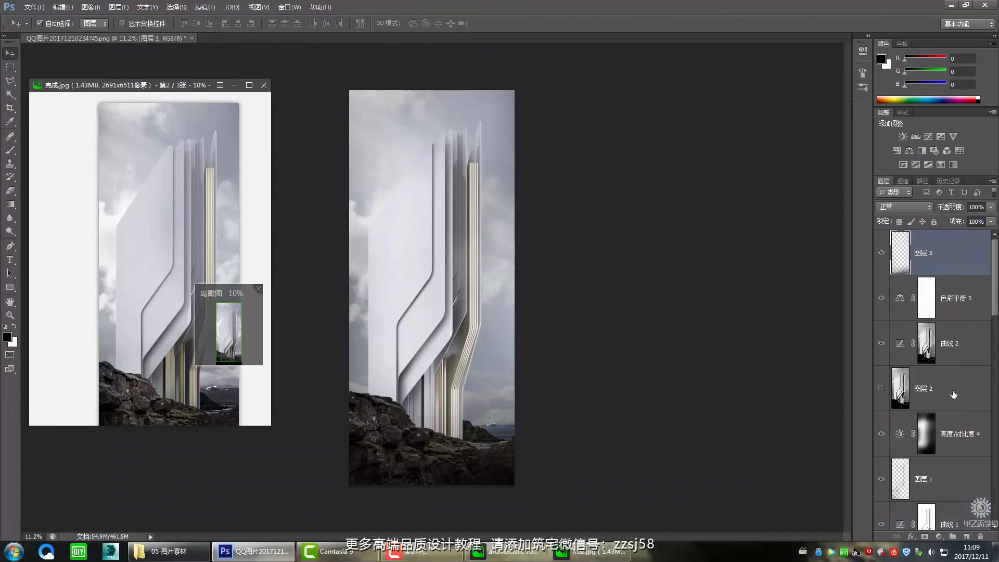
click(944, 344)
scroll(941, 359, down, 4)
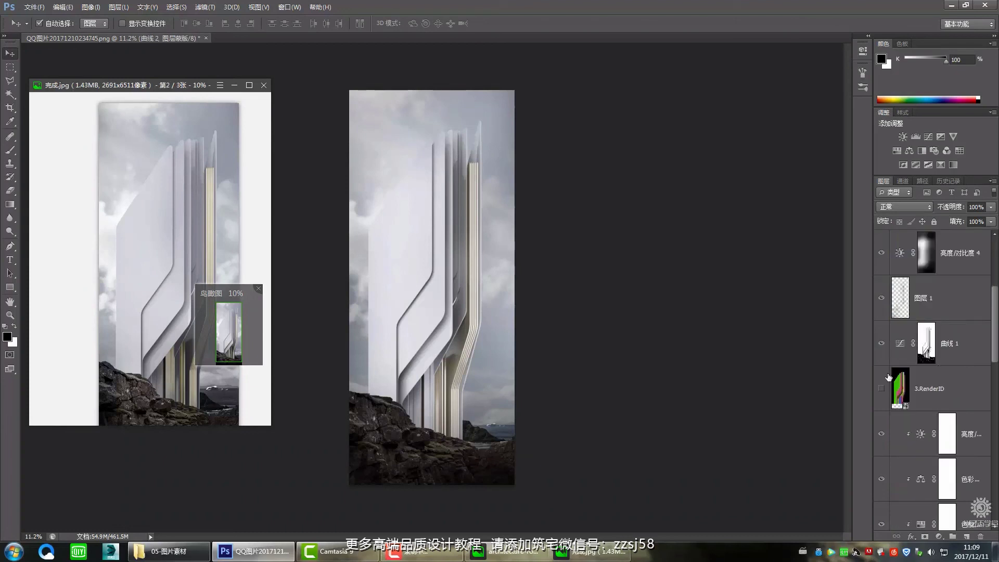
click(572, 312)
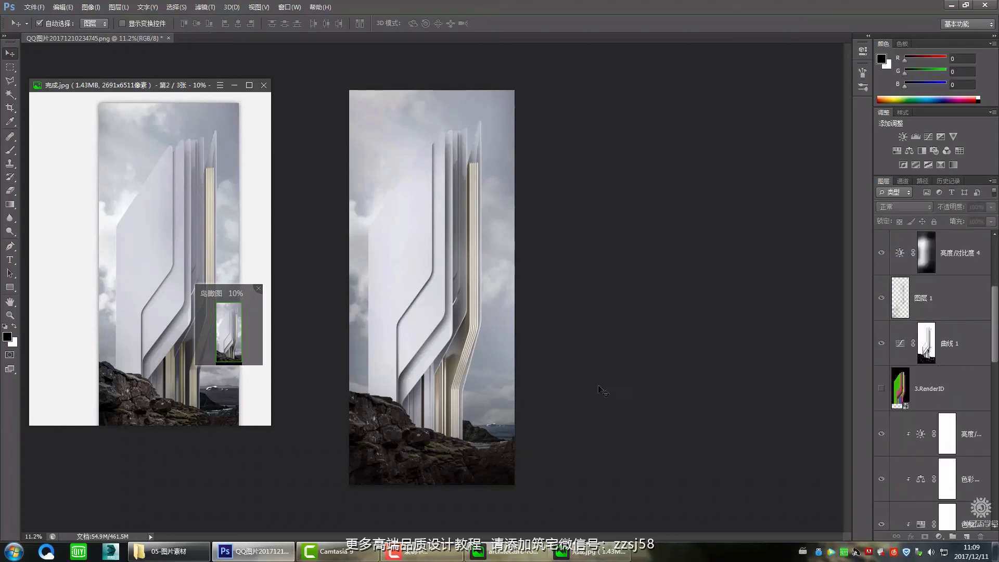
key(ctrl+z)
key(ctrl+z)
- Save the layered document as 课堂文件.psd in the 01-完成PSD folder with maximum compatibility
key(ctrl+shift+s)
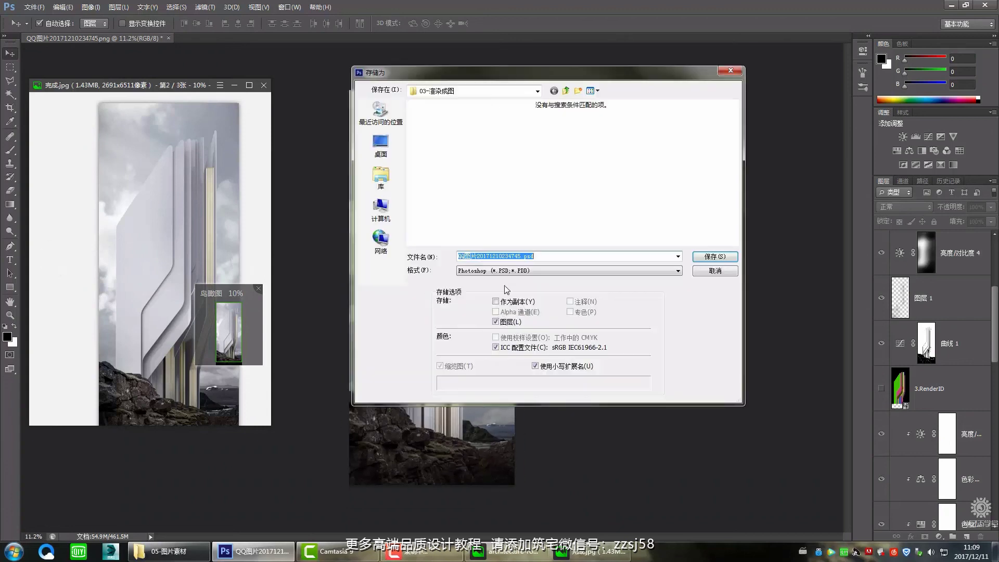
double_click(520, 256)
text(ketangwe)
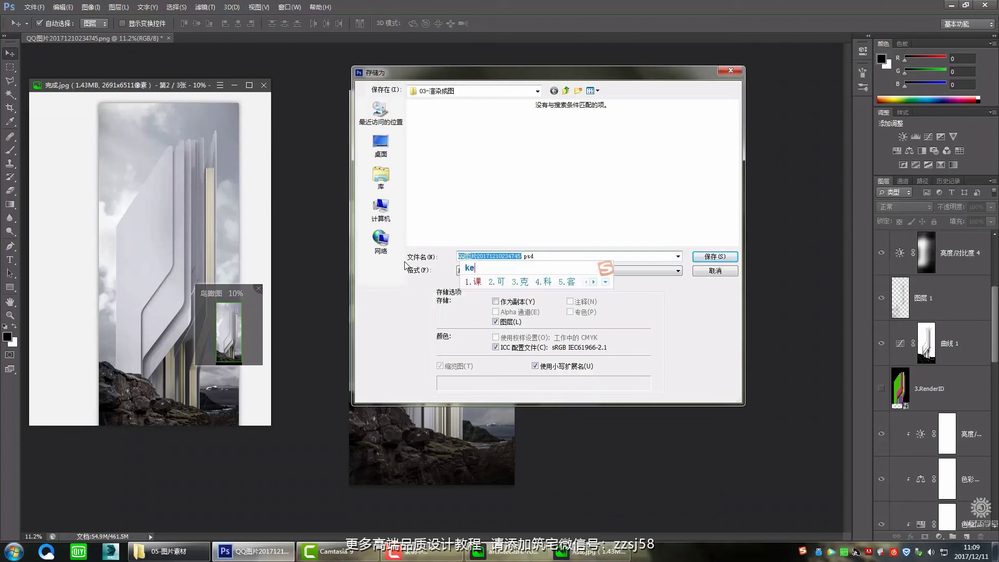
text(njian)
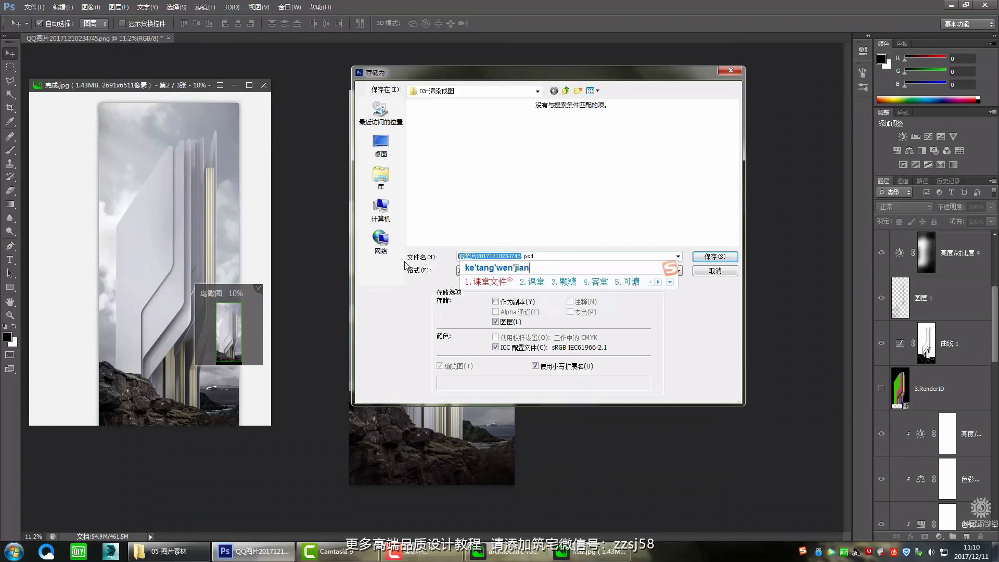
key(space)
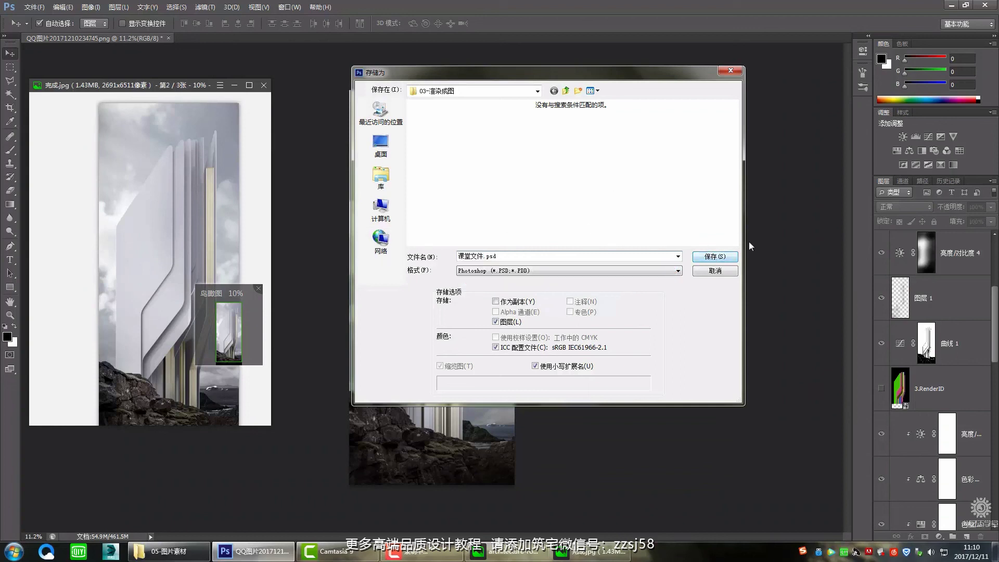
click(566, 91)
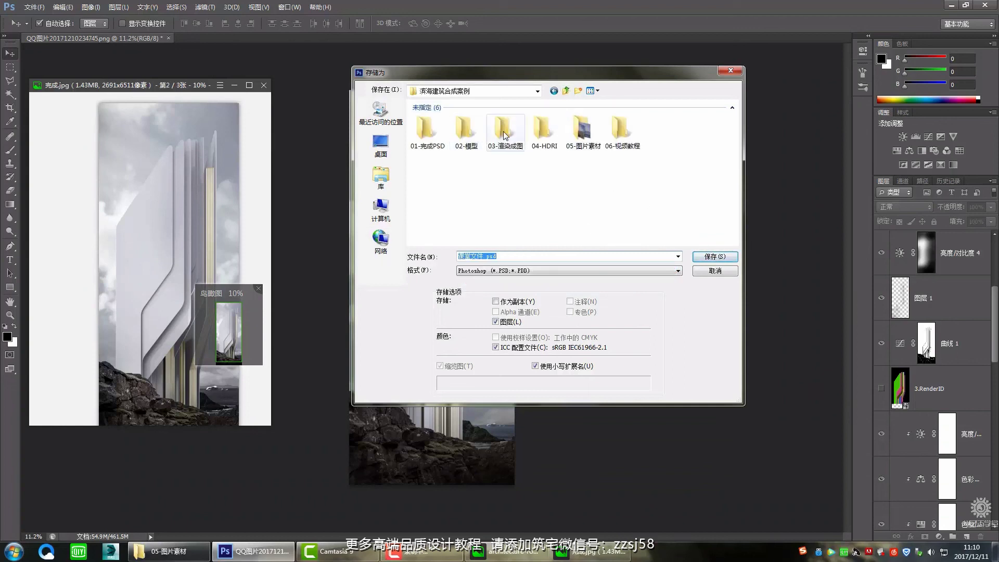
double_click(427, 130)
click(715, 256)
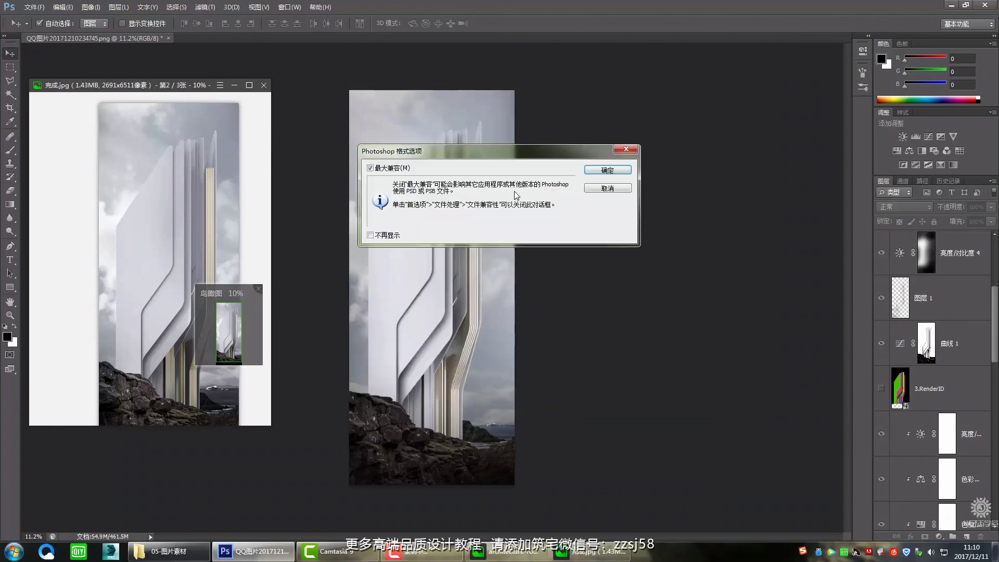
click(604, 173)
- Crop a thin strip off the rendering's lower edge and save the document
alt+scroll(510, 250, up, 1)
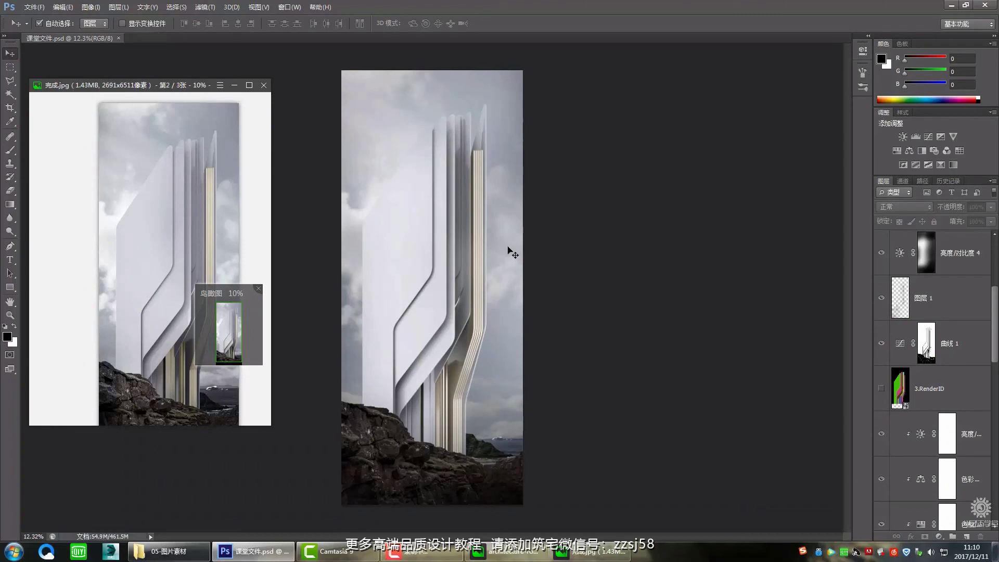
alt+scroll(510, 252, down, 2)
alt+scroll(531, 376, up, 1)
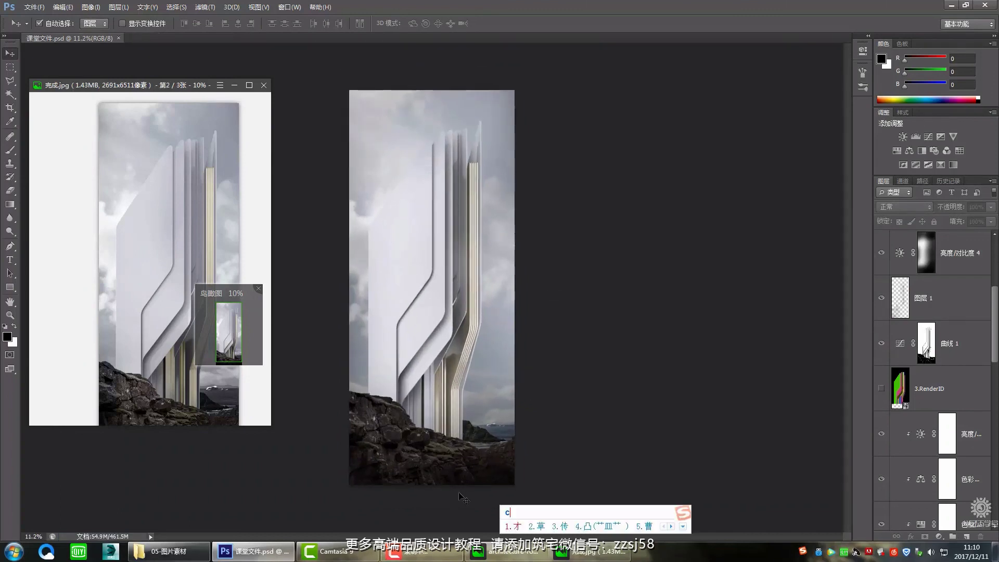
key(c)
drag(432, 485, 439, 475)
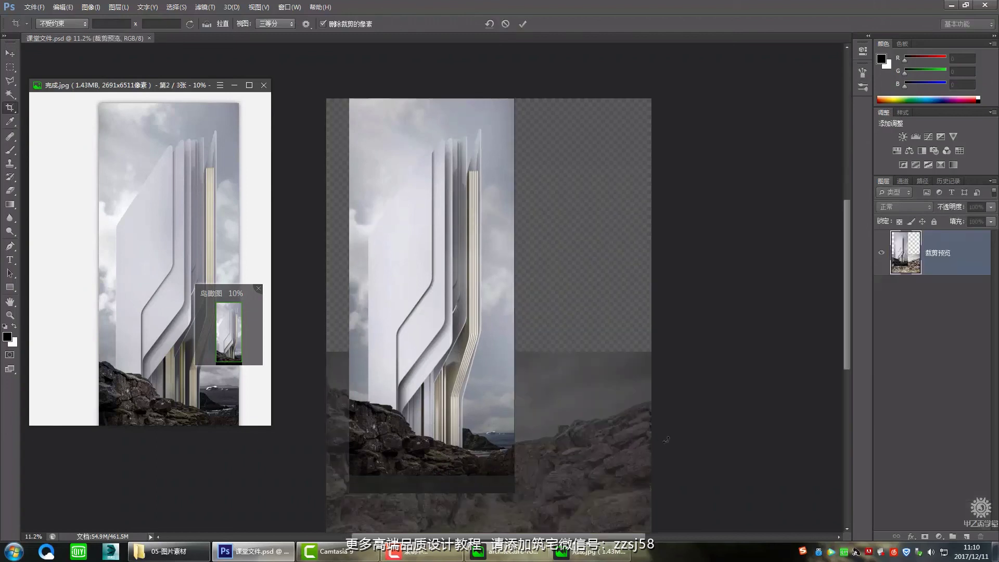
key(Return)
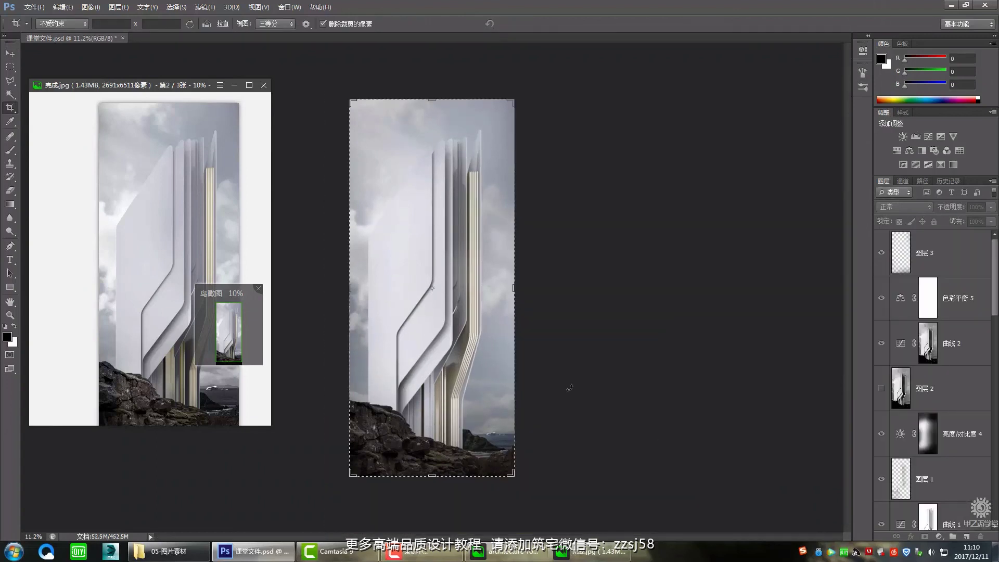
key(v)
key(ctrl+s)
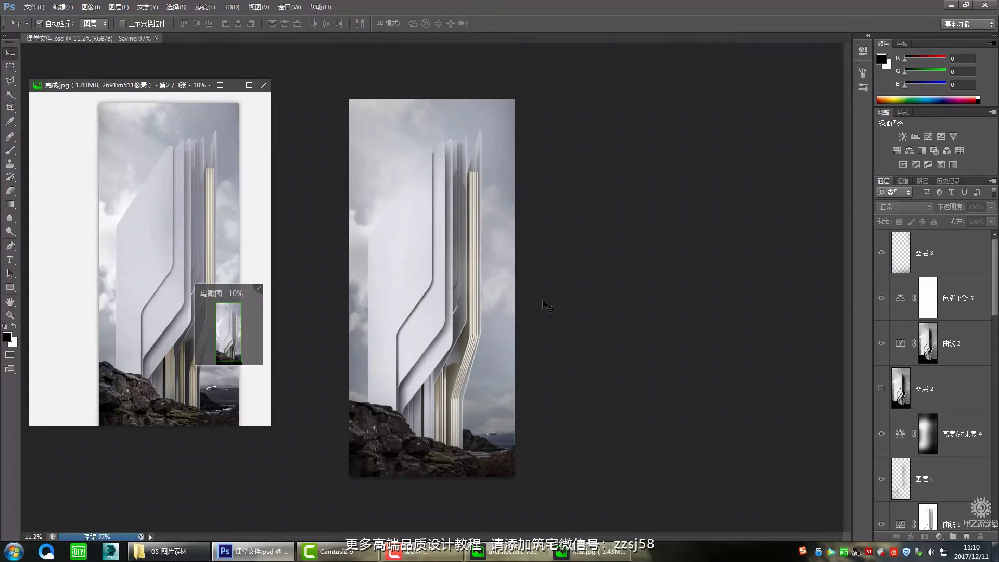
- Save a JPEG copy named 课堂文件.jpg in the 01-完成PSD folder at quality 10 with the baseline optimized format
key(ctrl+shift+s)
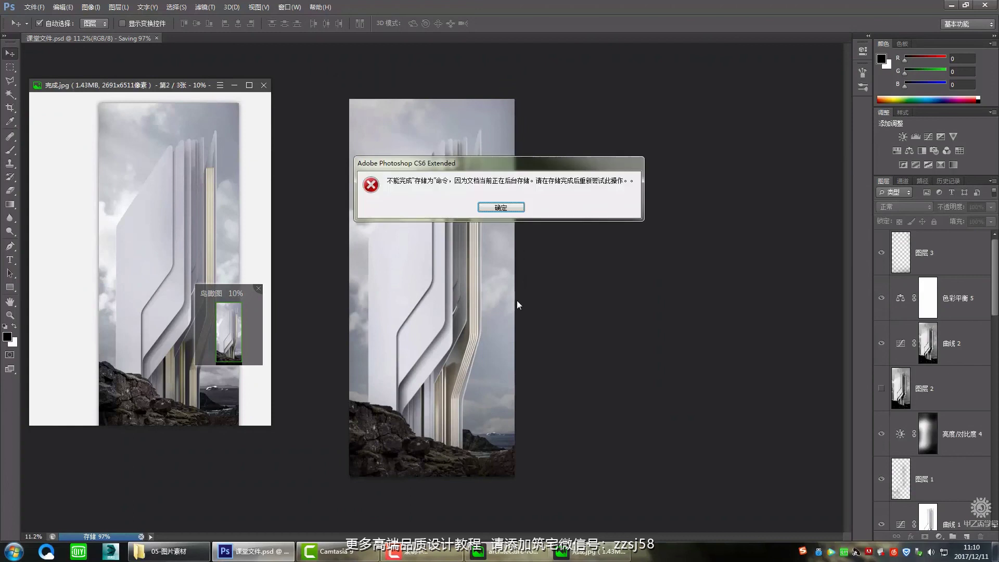
click(513, 211)
key(ctrl+shift+s)
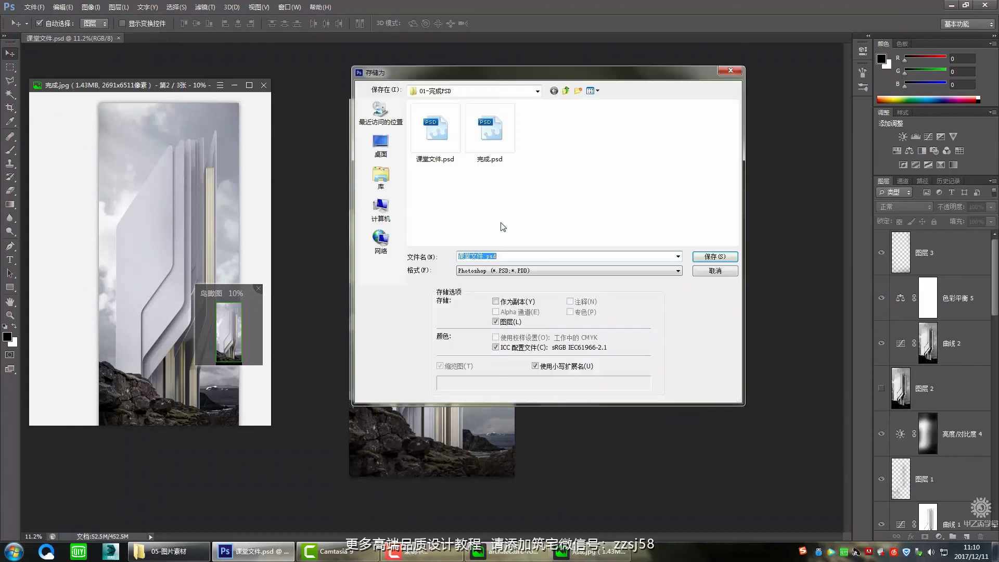
click(534, 271)
click(553, 324)
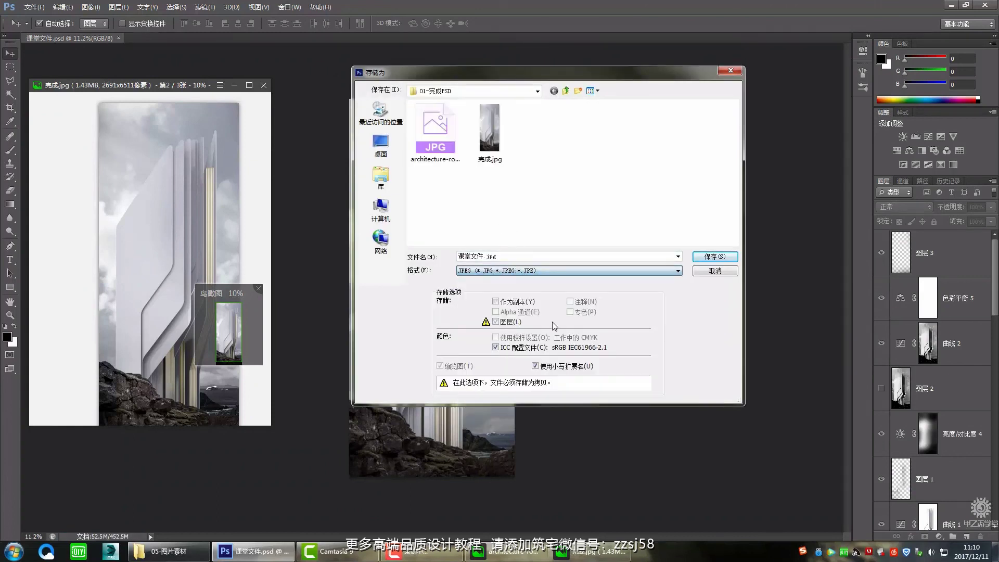
click(714, 258)
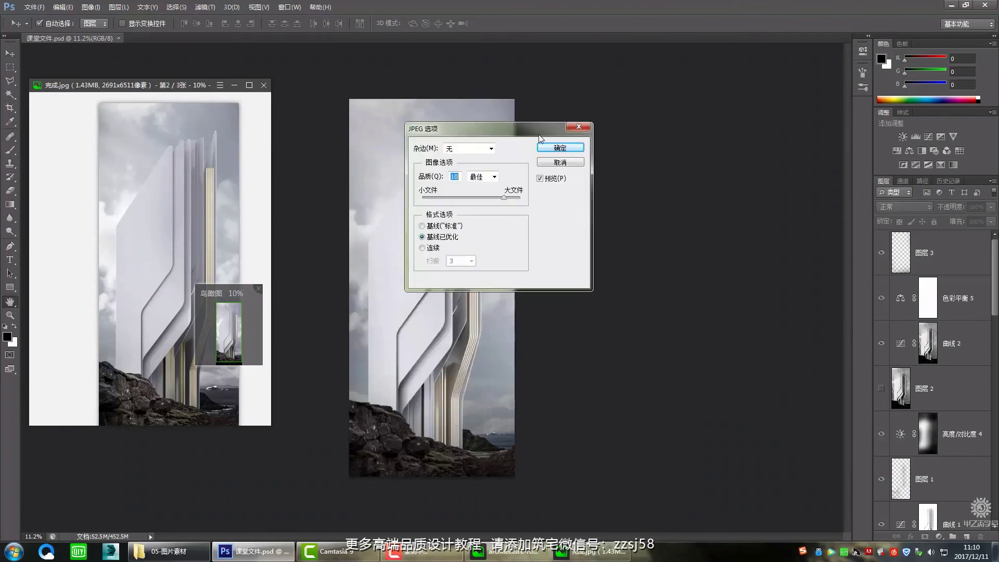
click(552, 148)
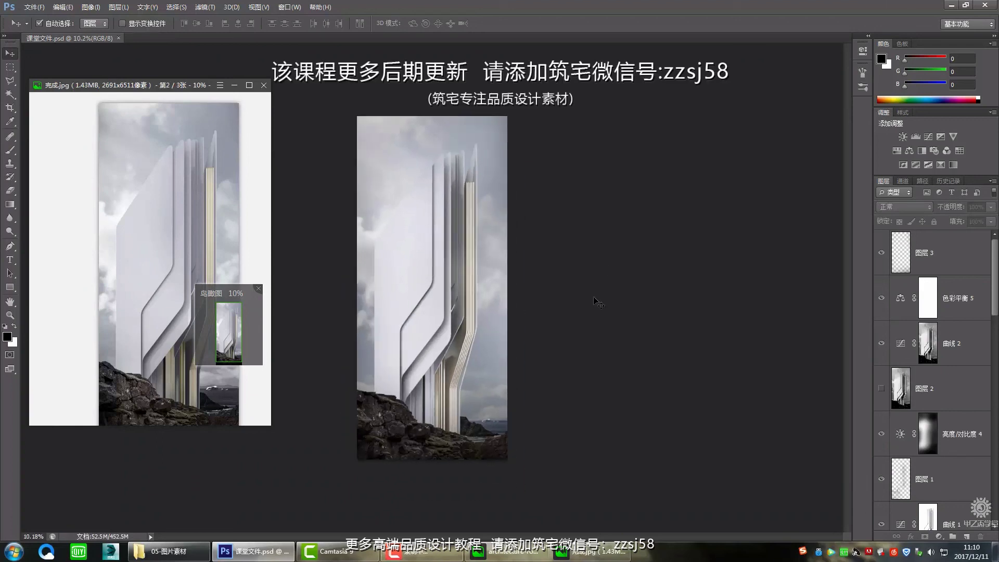
- Close the 完成.jpg reference image and look over the whole cropped rendering
click(263, 85)
key(ctrl+0)
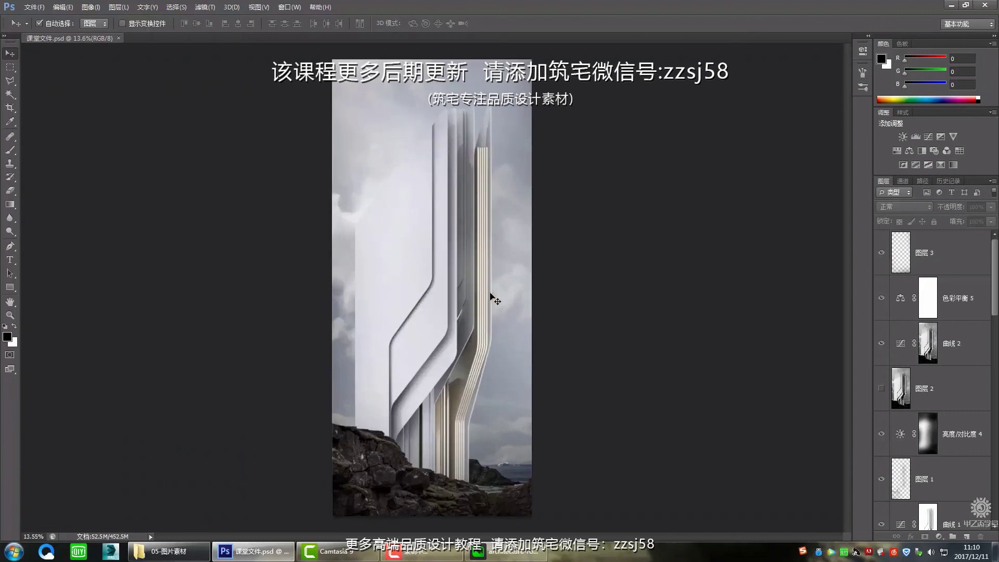
scroll(494, 300, down, 2)
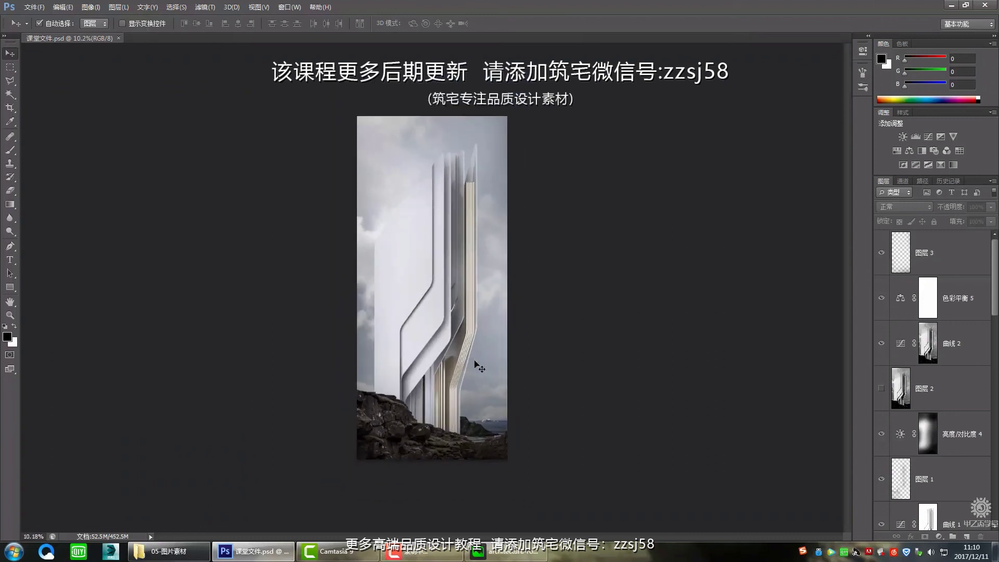
- Bring up the reference architecture-roman-vlasov-08b.jpg and examine its facade and fins beside the rendering
click(504, 552)
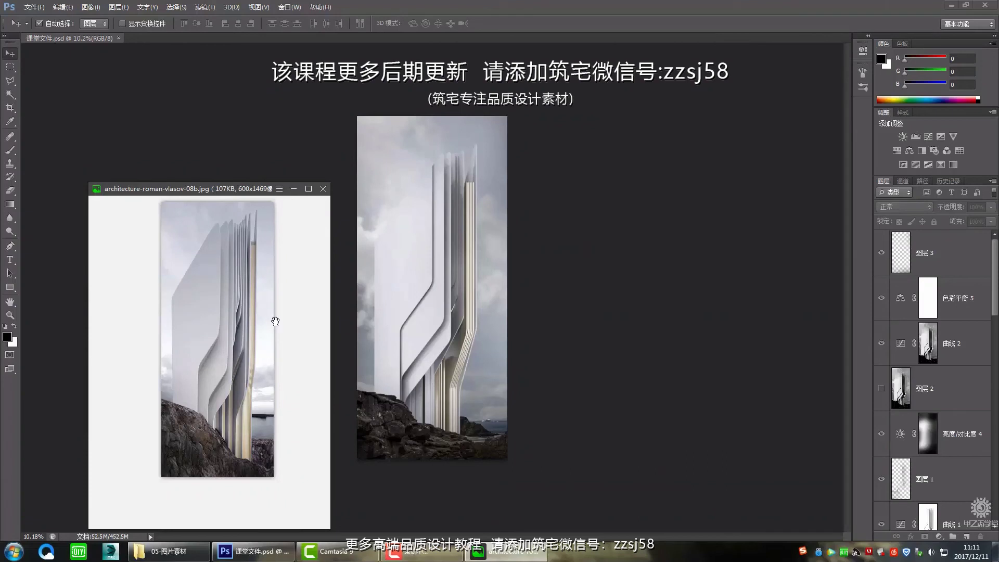
scroll(159, 232, up, 3)
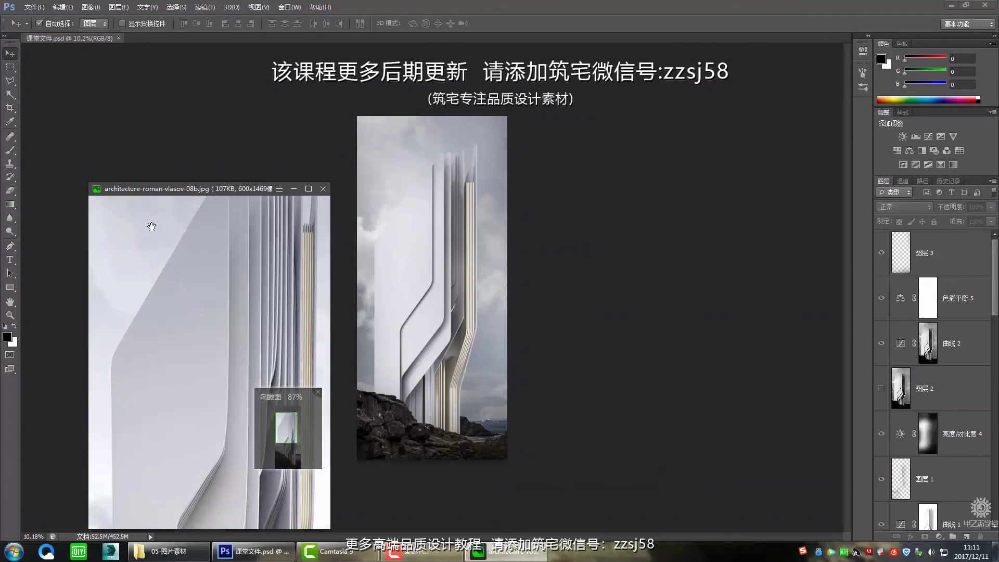
drag(152, 227, 173, 243)
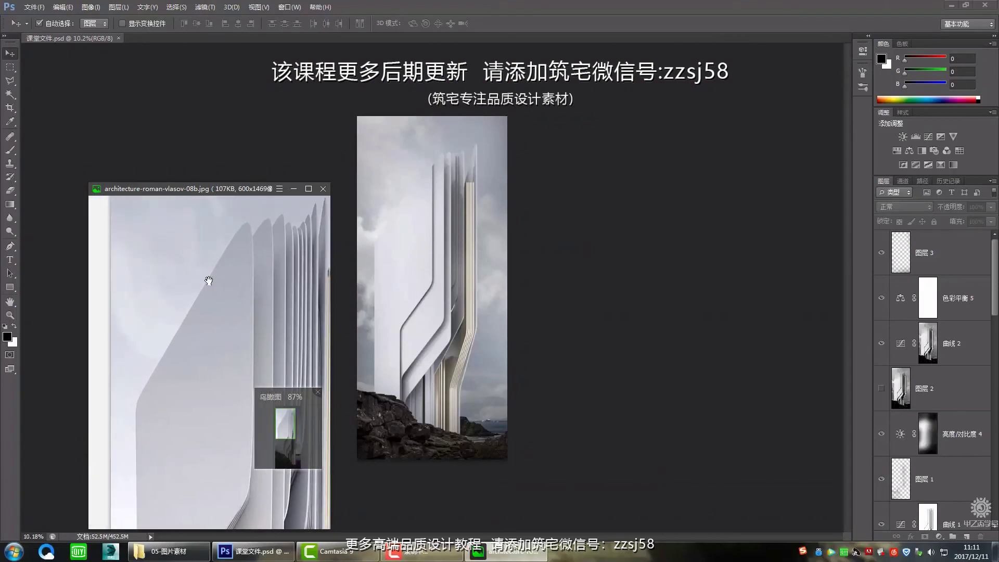
scroll(211, 279, down, 3)
scroll(251, 353, down, 2)
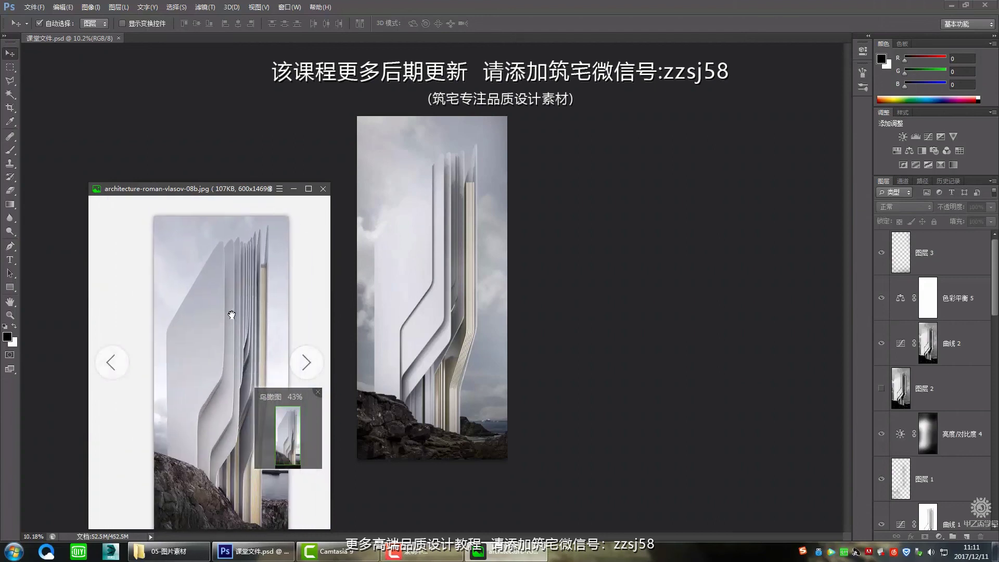
scroll(242, 367, up, 1)
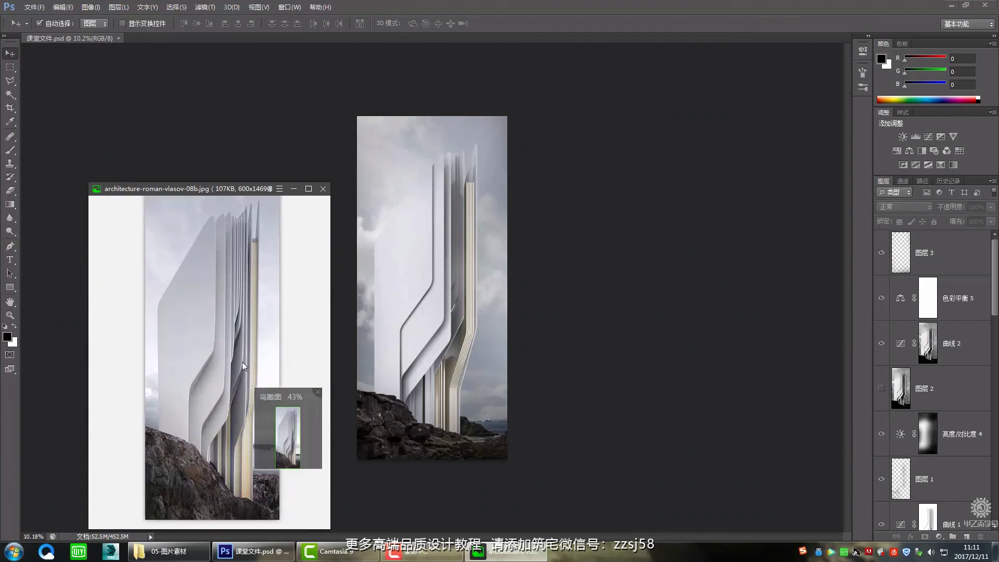
drag(233, 311, 230, 319)
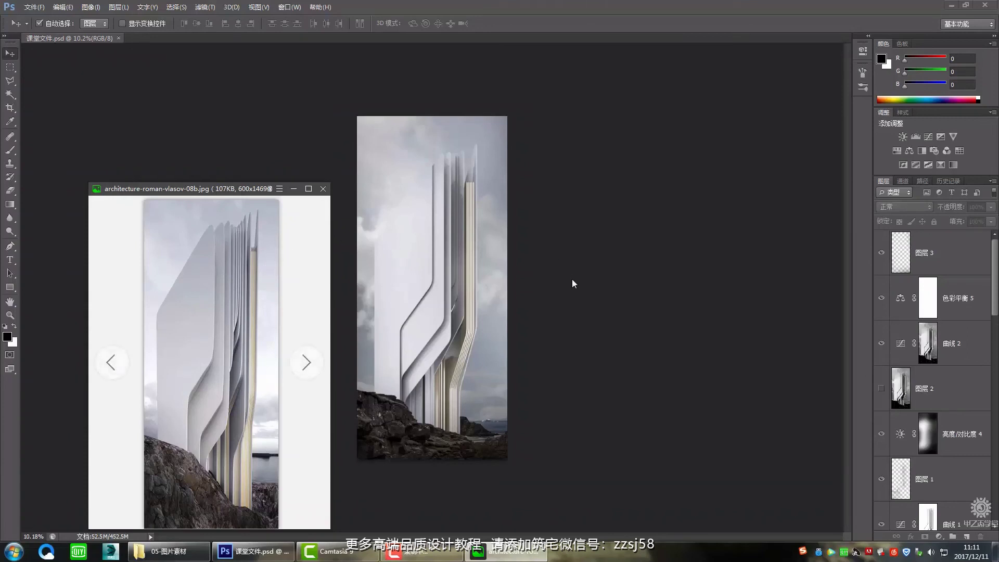
- Show the rendering full screen on a black background and compare it with the reference image
click(535, 280)
scroll(469, 271, up, 2)
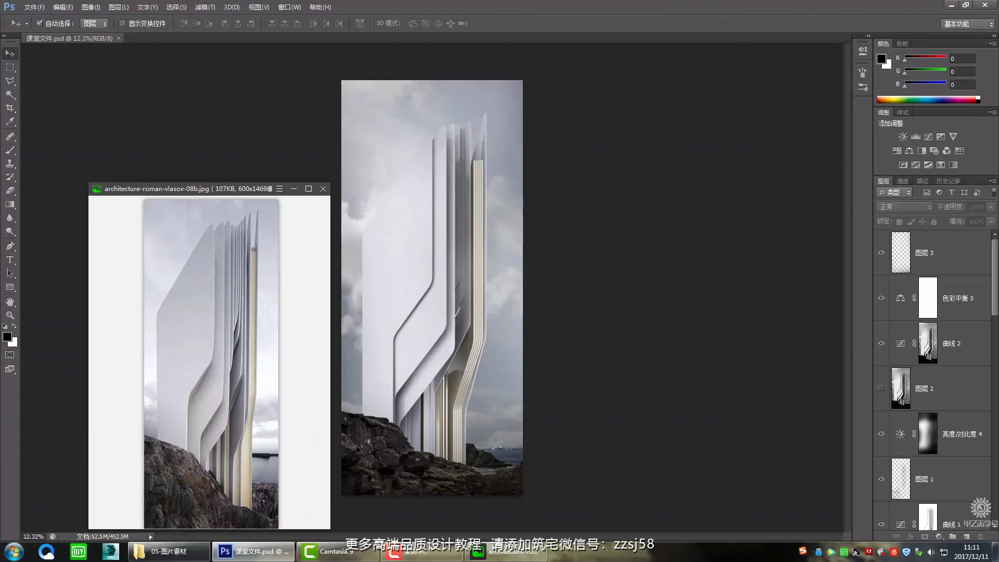
click(191, 558)
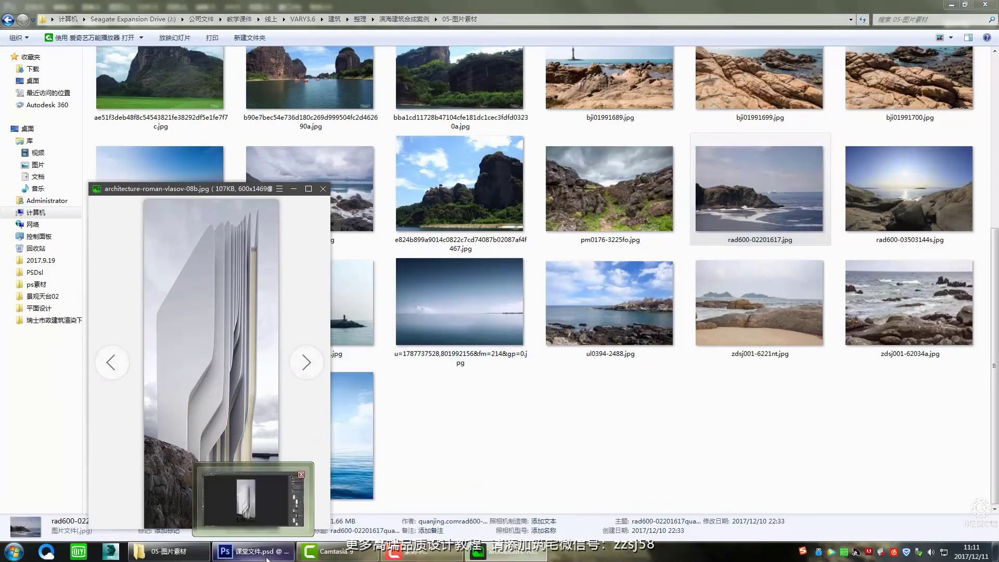
click(250, 552)
key(f)
key(f)
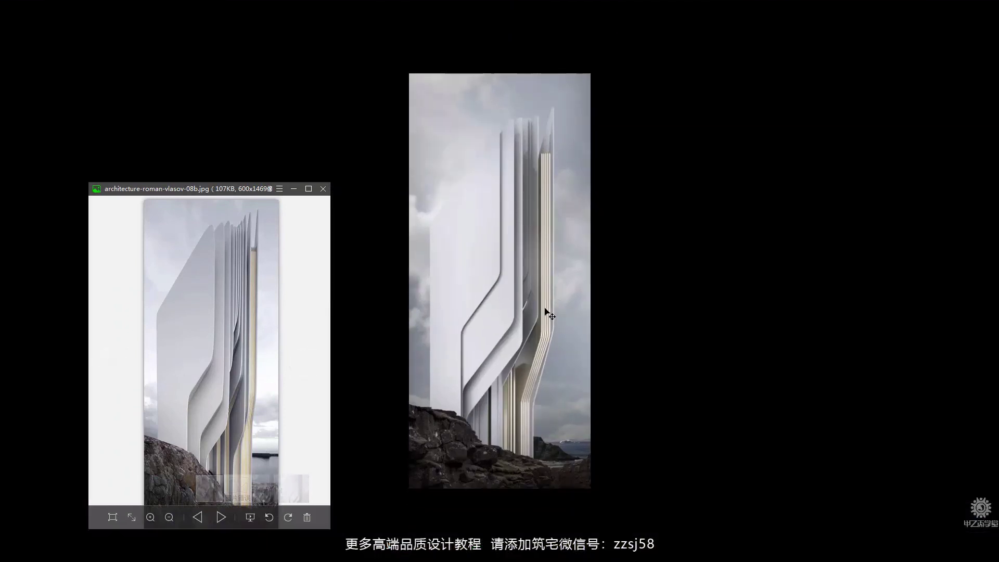
scroll(505, 296, up, 1)
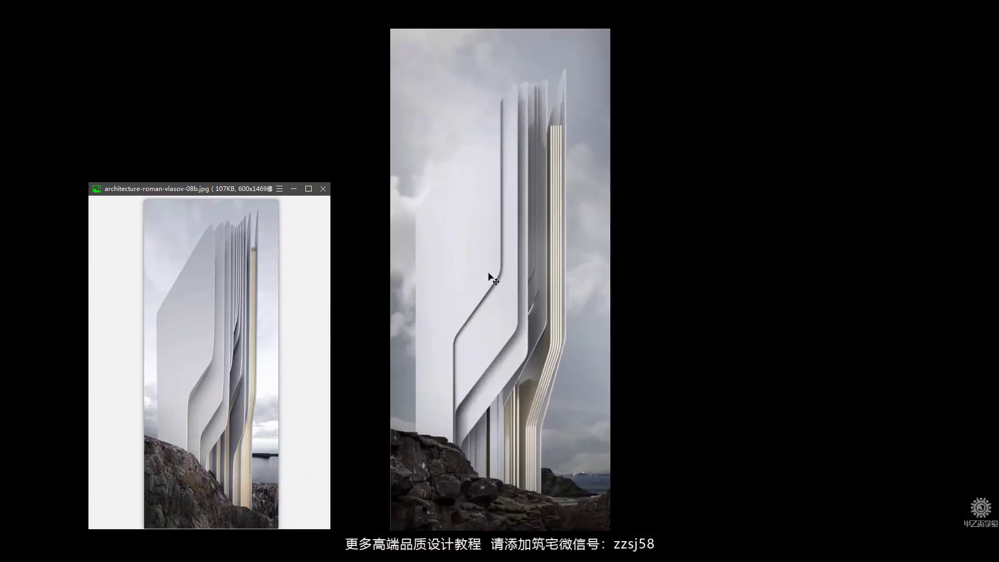
scroll(533, 282, down, 1)
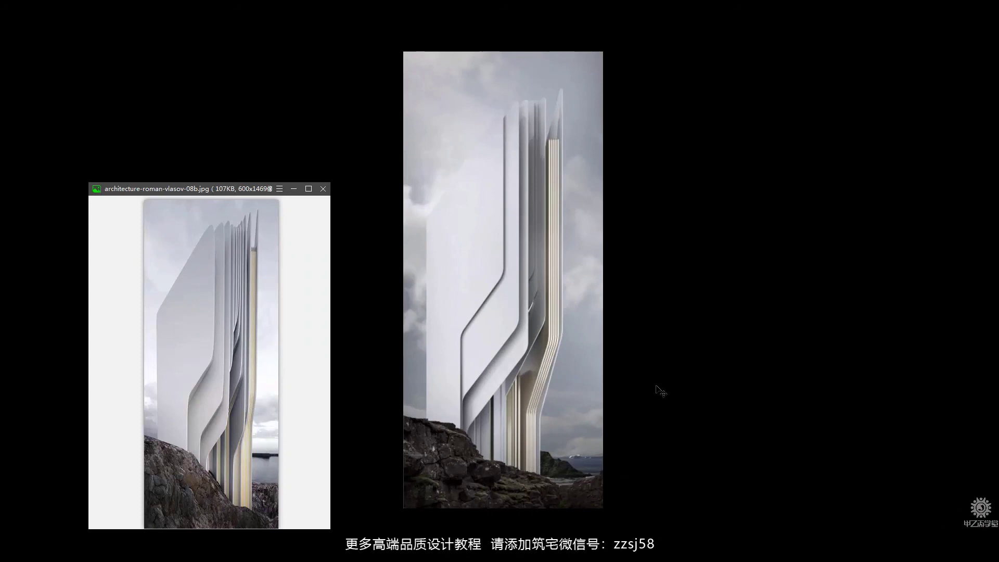